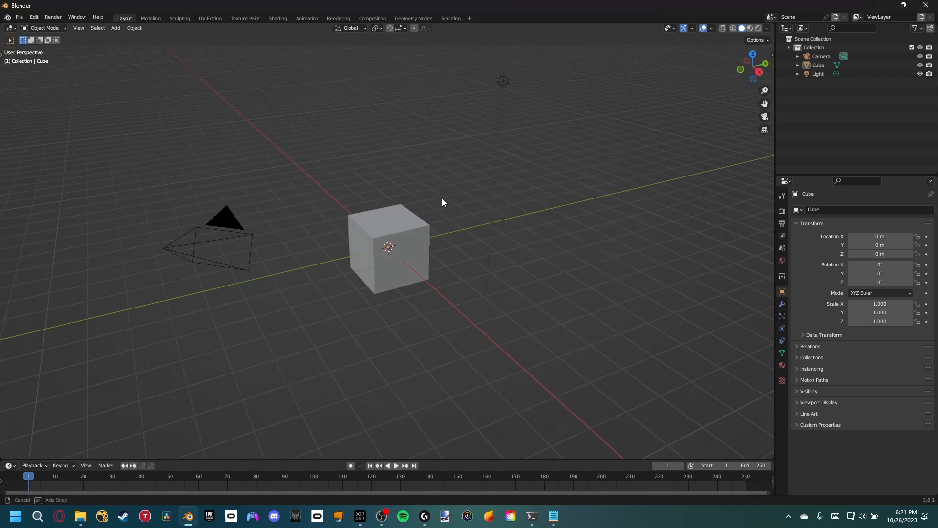
Step: Add a Motion Tracking workspace from the VFX workspace templates
left_click(467, 18)
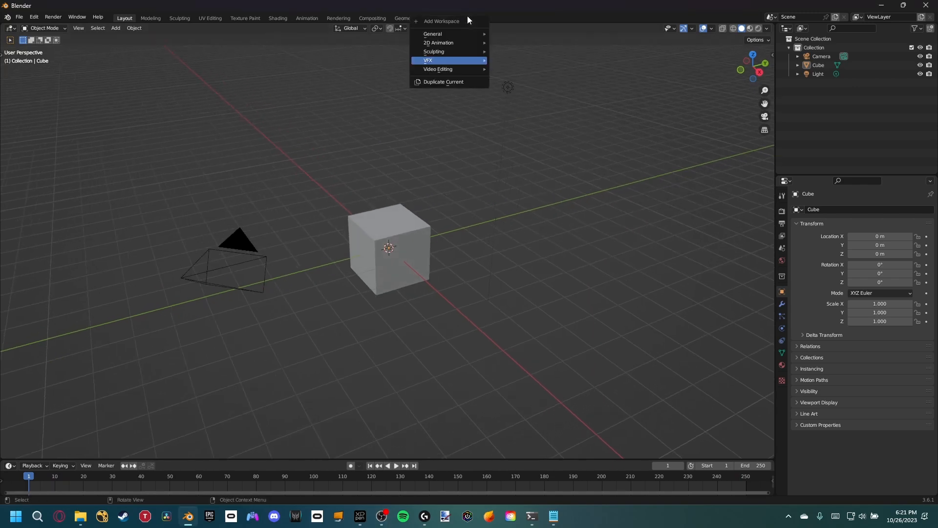
mouse_move(455, 57)
left_click(511, 77)
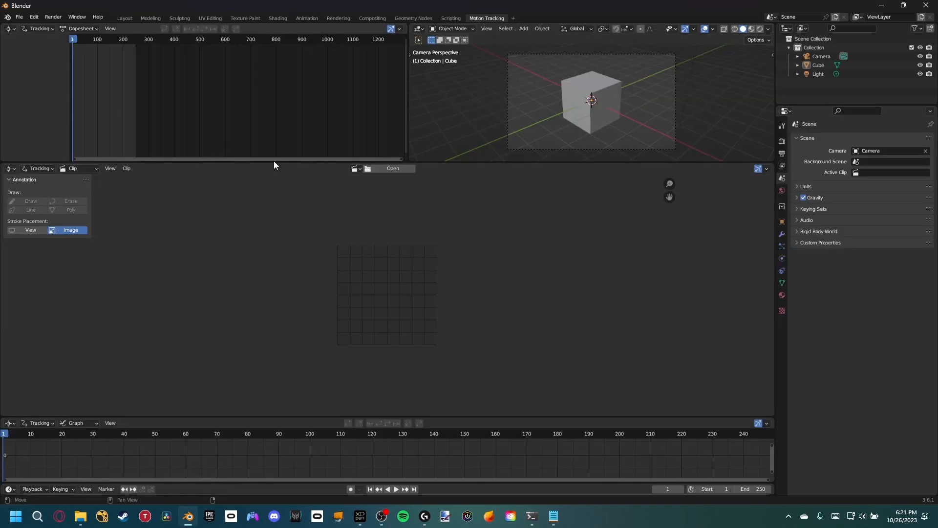
Step: Open all the Portal_footage PNG frames from the Image_Sequence folder as a movie clip and prefetch the frames
left_click(382, 170)
left_click(242, 185)
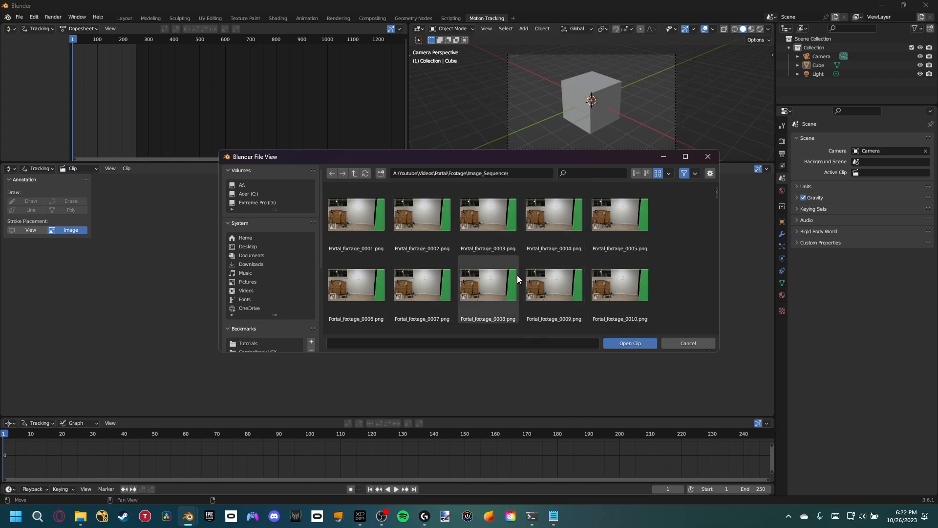
key("a")
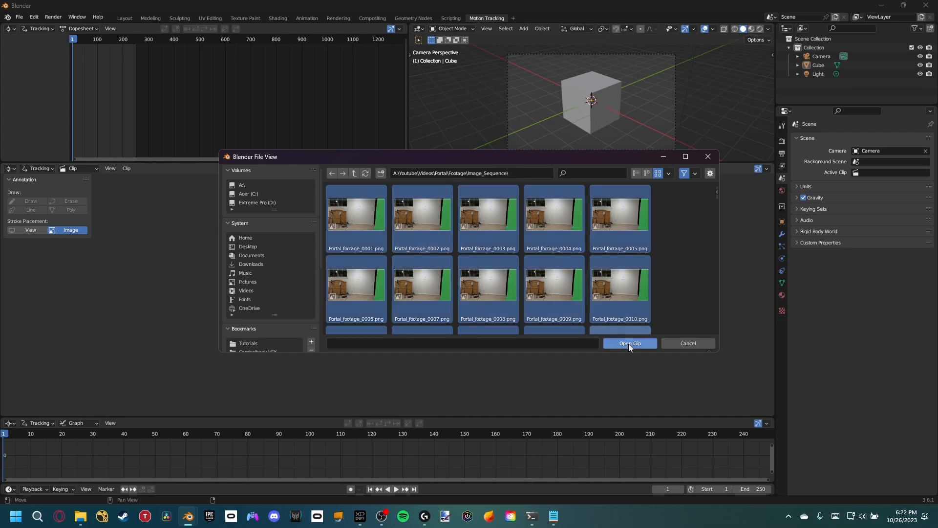
left_click(629, 343)
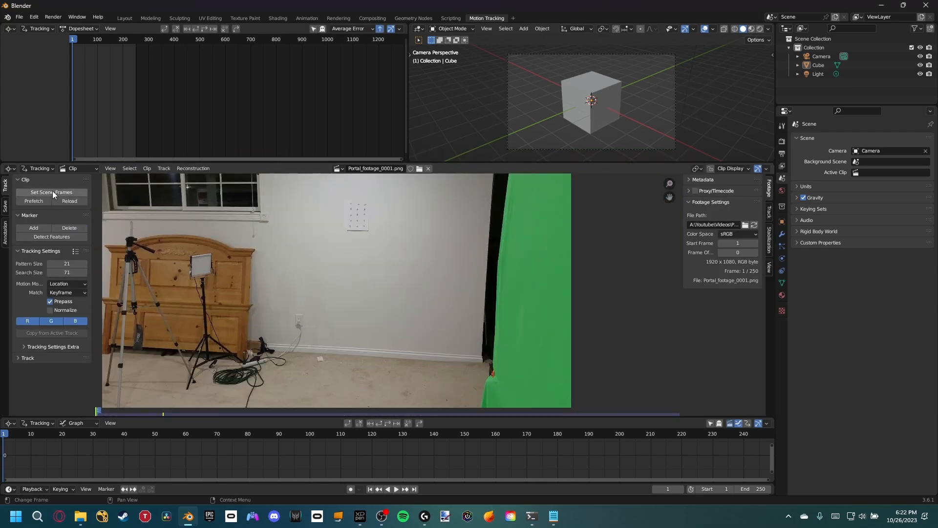
left_click(34, 200)
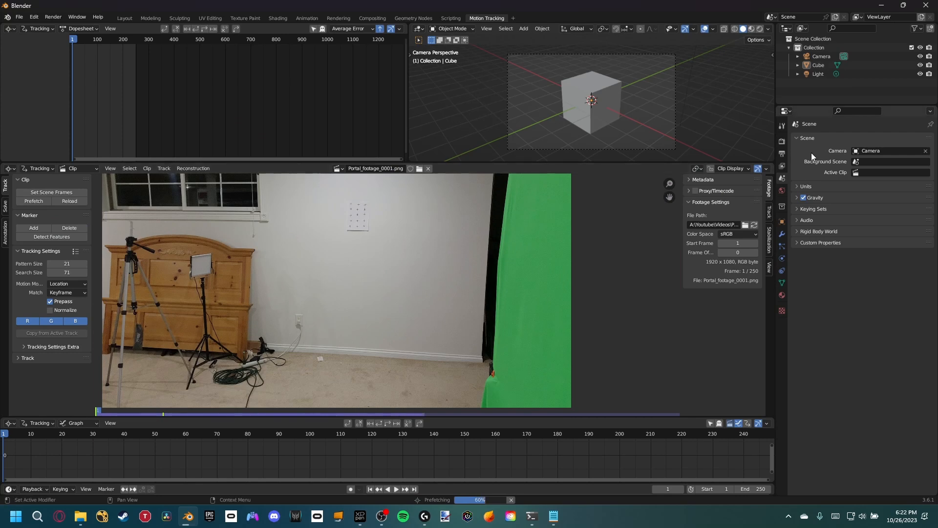
Step: Set the render color management's view transform to Standard
left_click(782, 142)
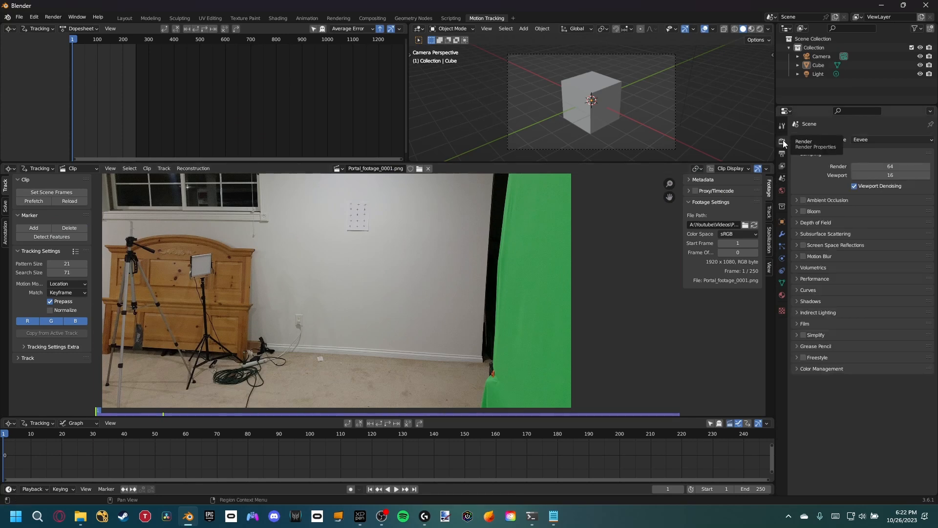
left_click(803, 370)
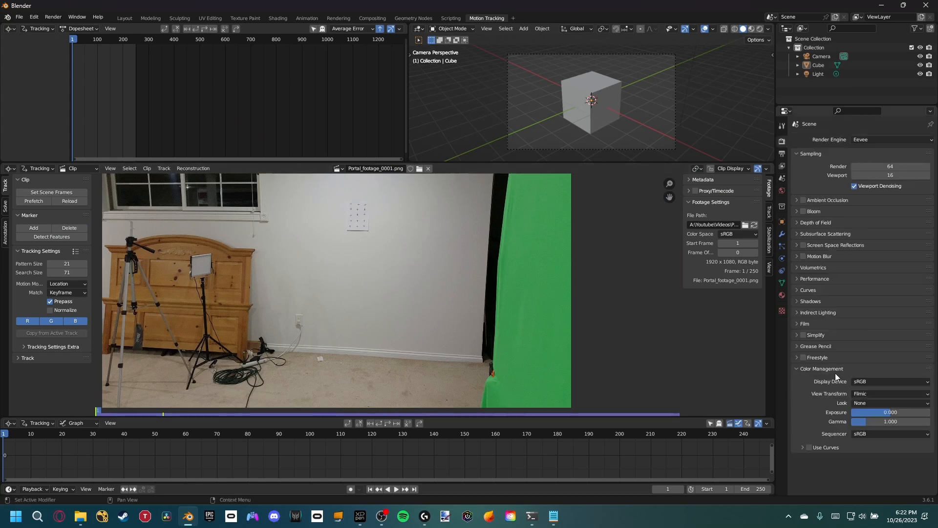
left_click(869, 394)
left_click(873, 403)
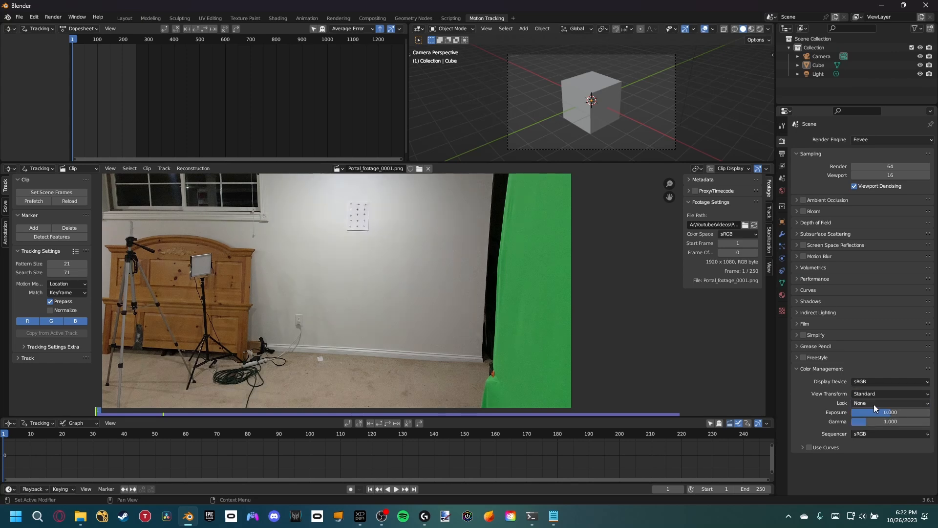
Step: Enlarge the clip editor by shrinking the areas above and below it, and frame the footage in it
scroll(485, 180, "down", 1)
left_click_drag(471, 161, 473, 74)
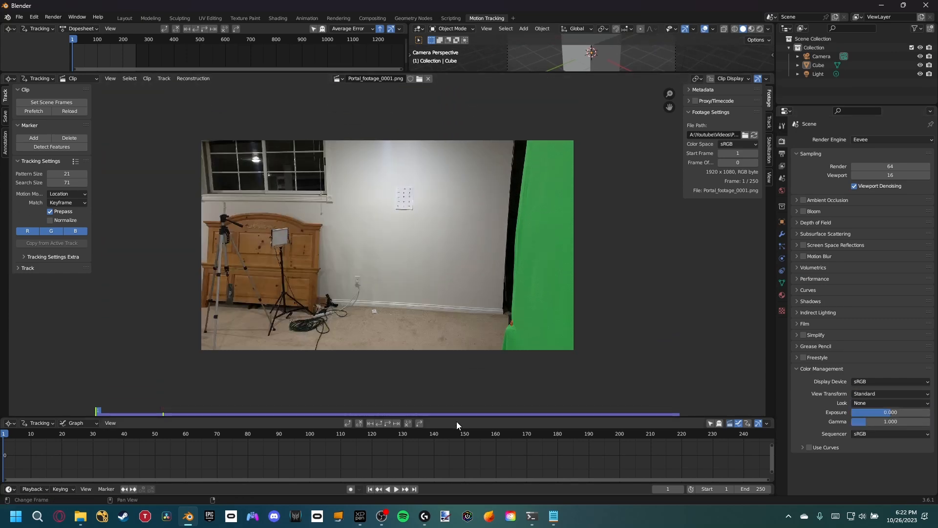
left_click_drag(457, 417, 465, 446)
scroll(455, 301, "down", 1)
scroll(456, 300, "up", 2)
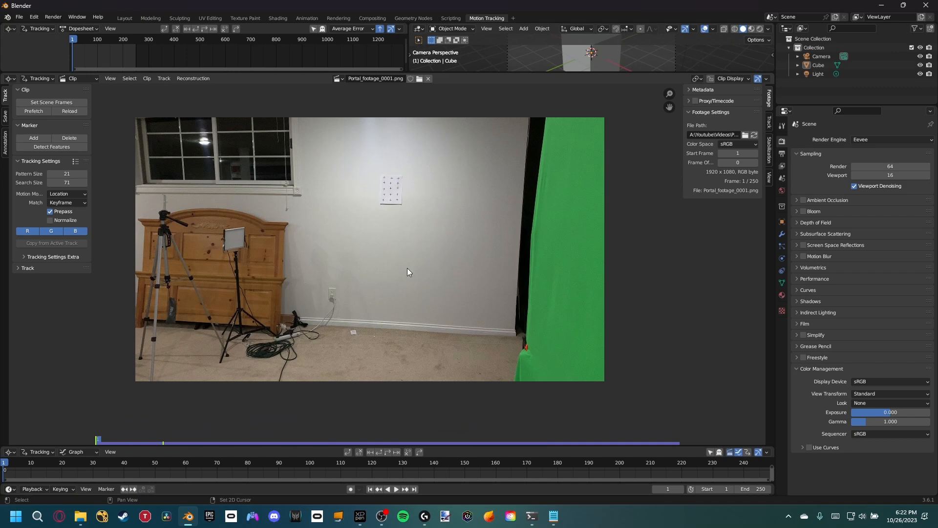
middle_click_drag(398, 267, 444, 305)
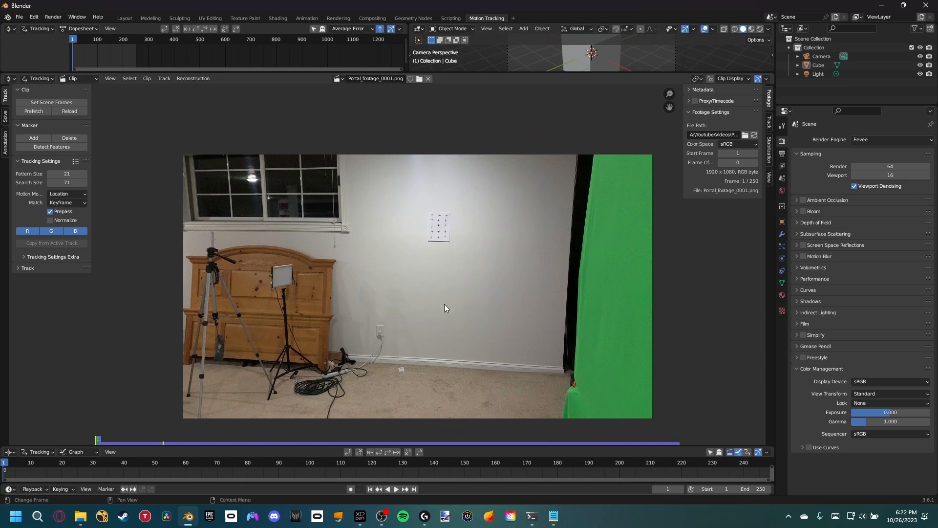
scroll(445, 305, "up", 1)
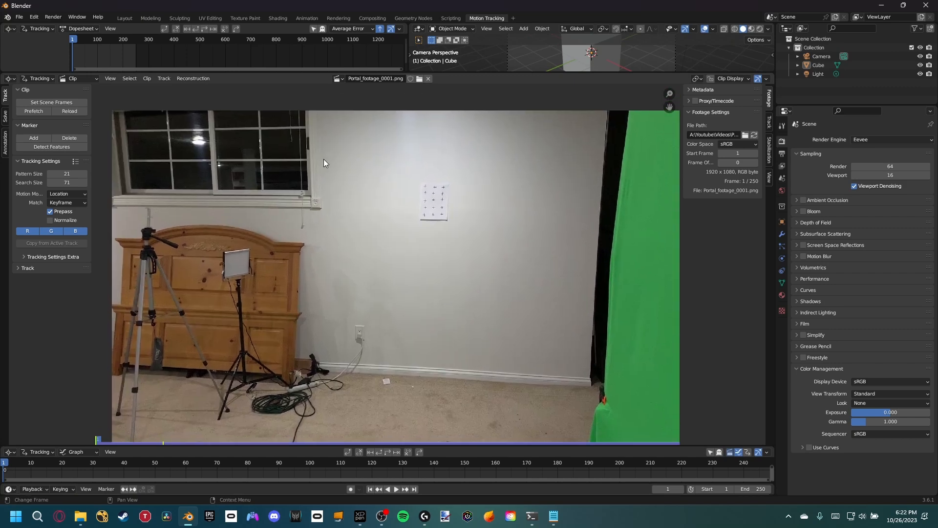
Step: Configure the tracking settings to match the previous frame, with Normalize enabled and a correlation of 0.9
left_click(69, 202)
left_click(69, 221)
left_click(58, 221)
left_click(42, 257)
left_click(77, 280)
key("BackSpace")
type("0.9")
key("Return")
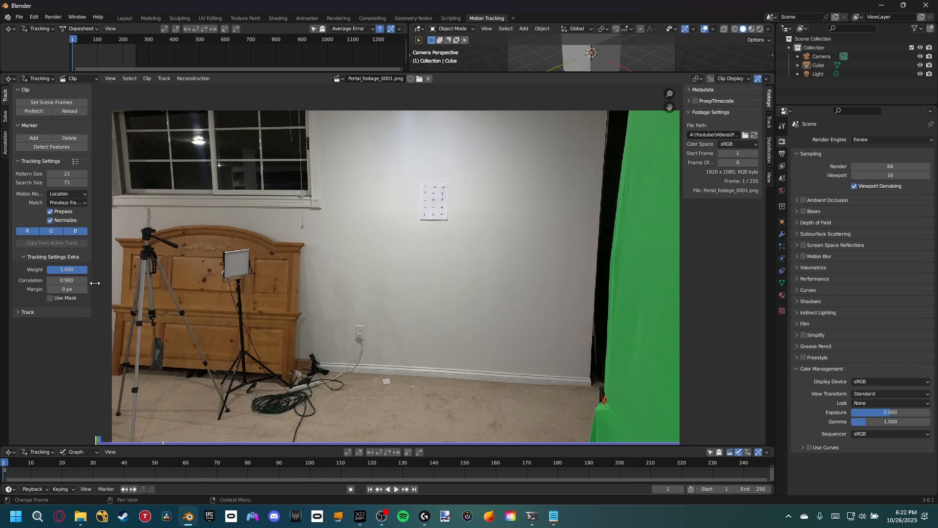
Step: Detect features across the whole first frame with a distance of 80
left_click(56, 148)
left_click(106, 440)
left_click(162, 428)
key("Tab")
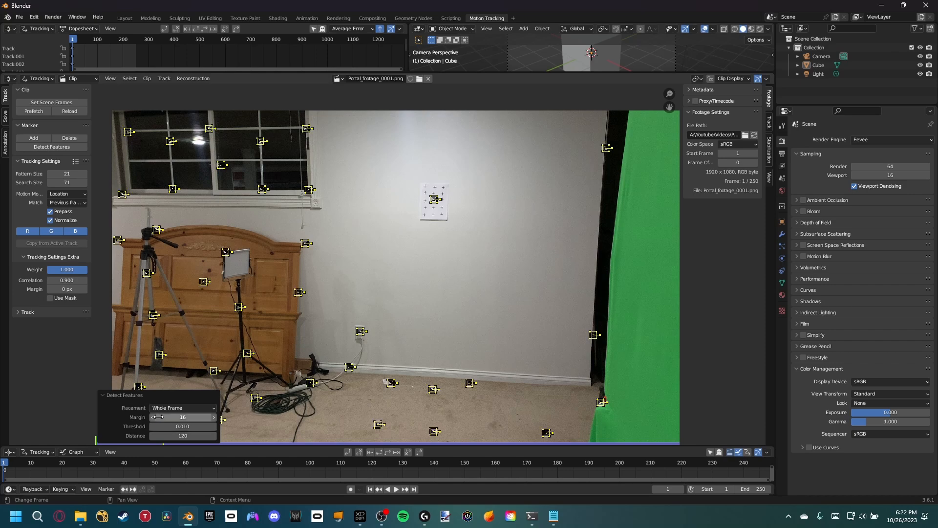
type("80")
key("Return")
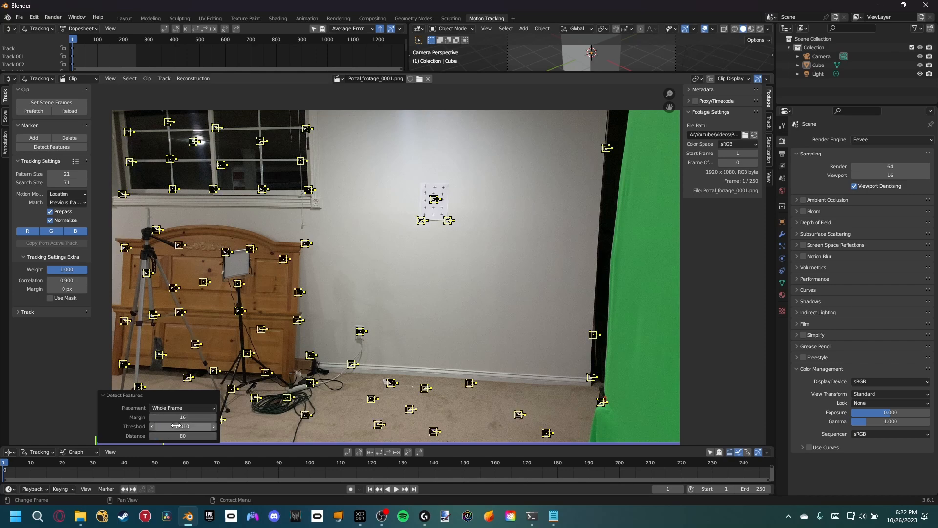
Step: Track the detected markers forward to frame 250, and track a fresh set of features detected there backward to frame 1
key("ctrl+t")
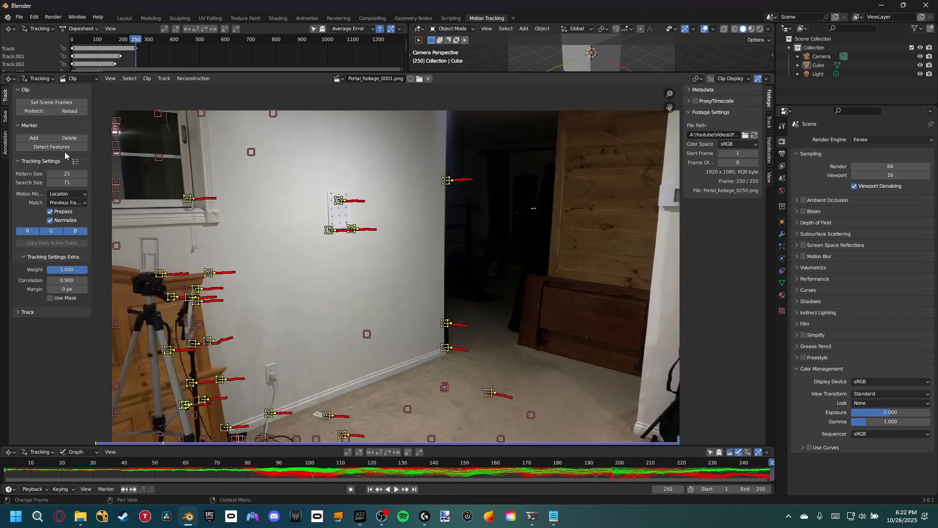
left_click(54, 147)
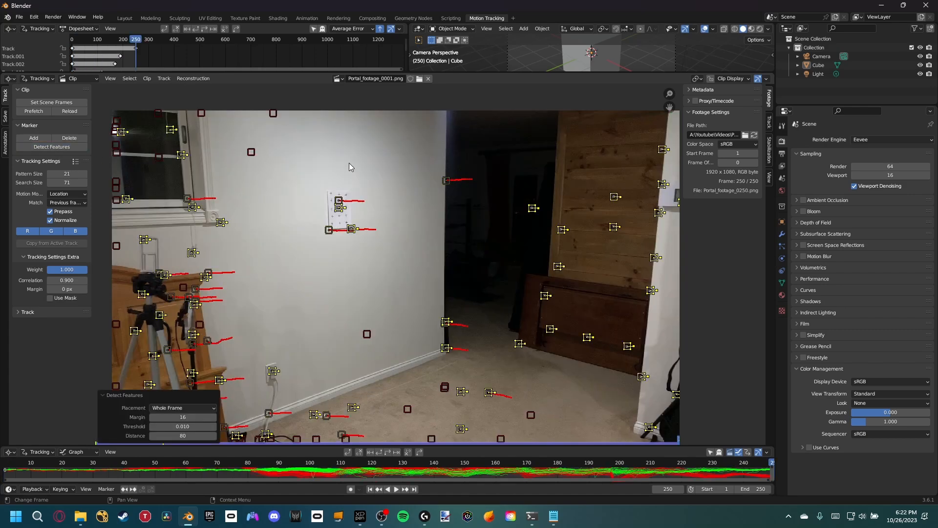
key("ctrl+shift+t")
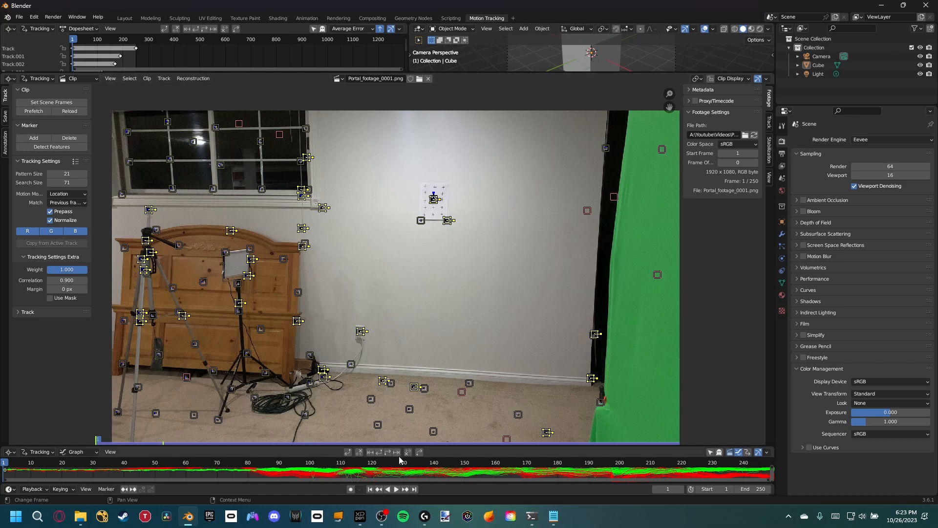
Step: Detect new features at frame 130 and track them both forward and backward through the clip
left_click(403, 463)
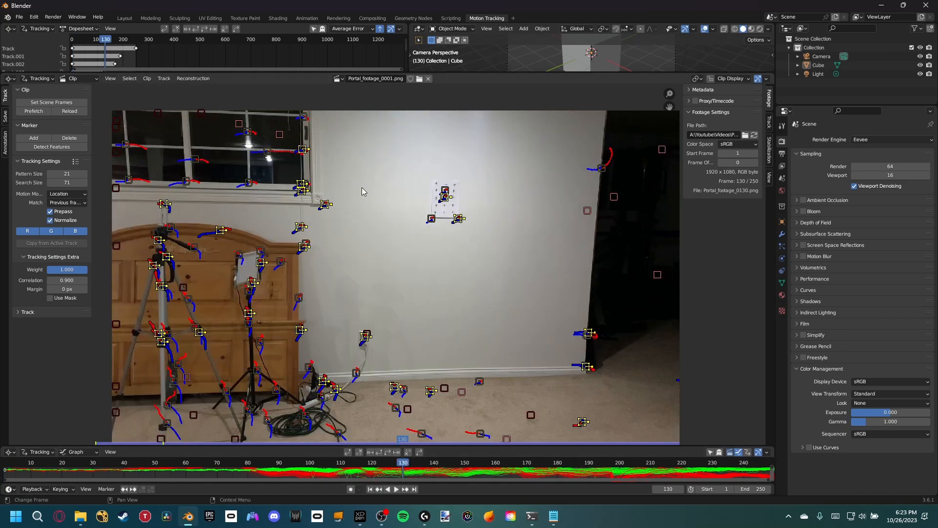
left_click(73, 147)
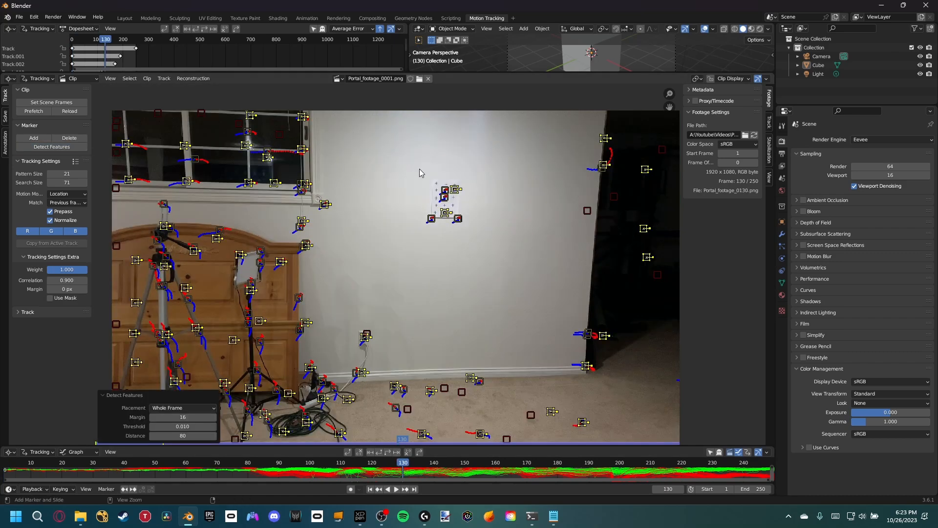
key("ctrl+t")
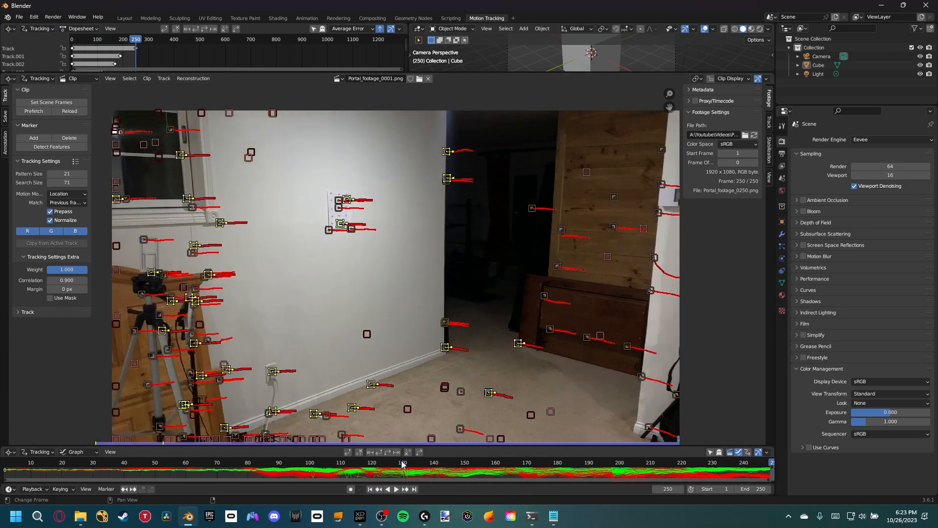
left_click(403, 463)
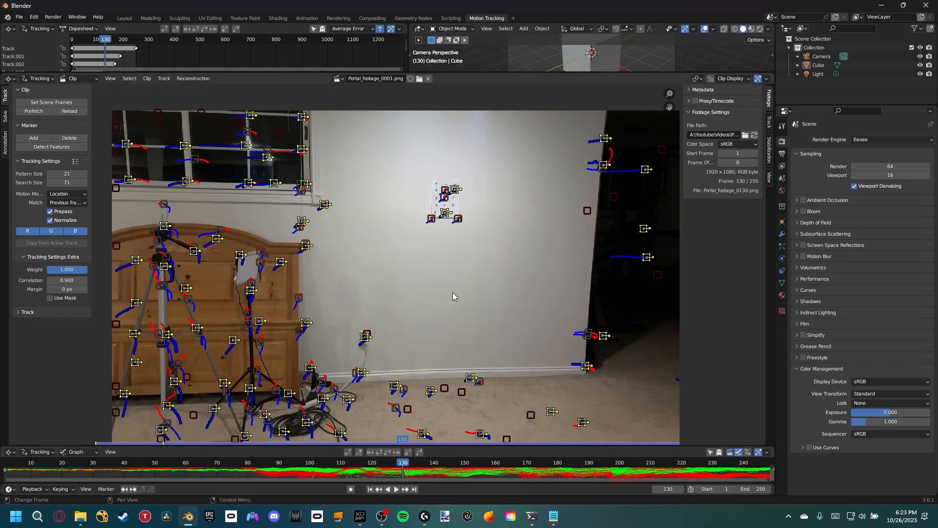
key("shift+ctrl+t")
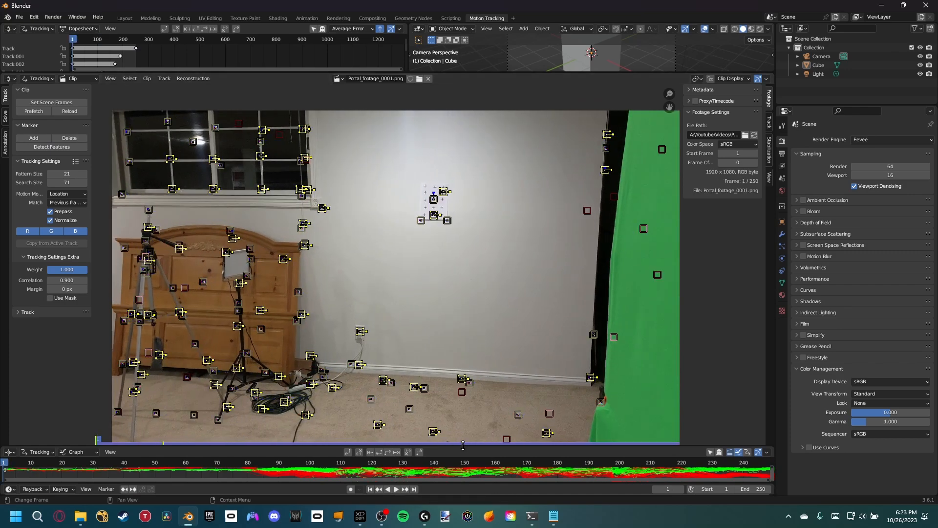
Step: Enlarge the tracking graph and frame all marker curves in it for inspection
left_click_drag(462, 444, 467, 304)
key("Home")
middle_click_drag(449, 361, 426, 395)
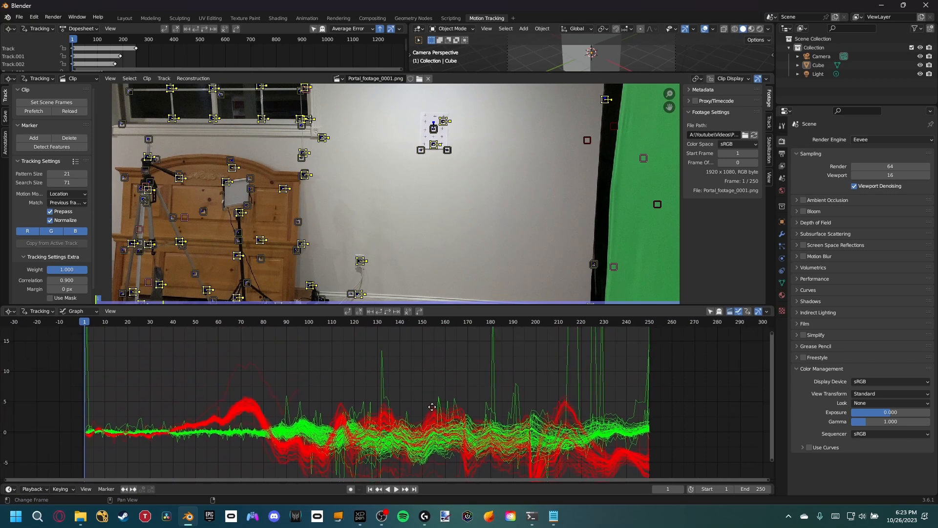
scroll(390, 401, "up", 2)
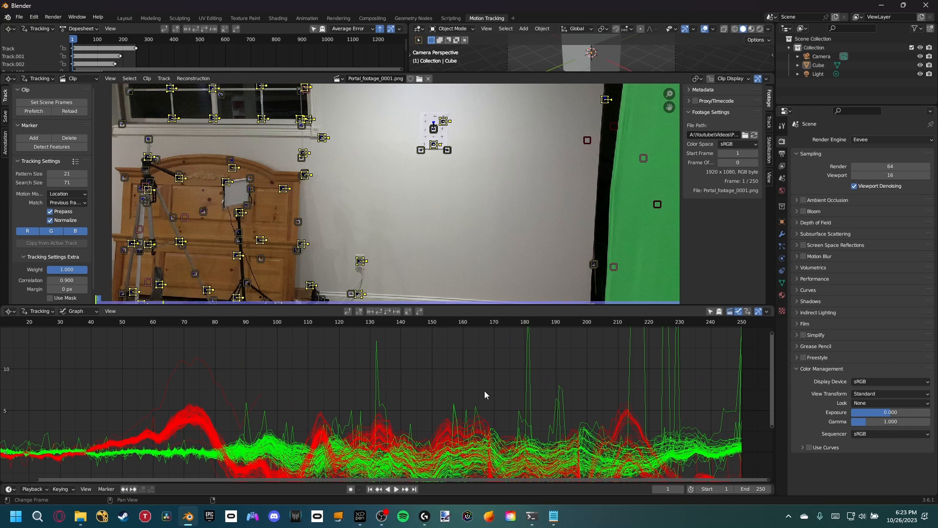
Step: Delete the tracks whose curves spike away from the rest between about frames 130 and 195
left_click(384, 386)
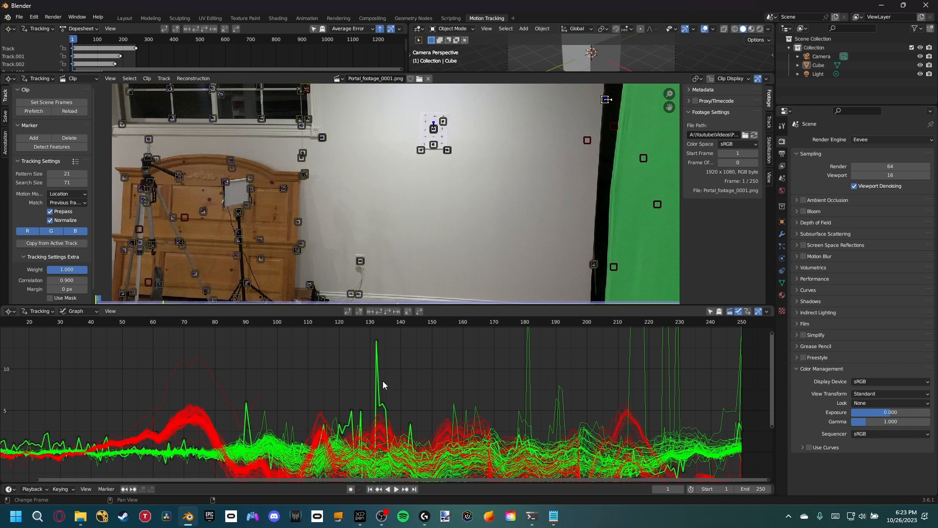
key("x")
left_click(376, 388)
left_click(522, 383)
key("x")
left_click(523, 382)
left_click(564, 392)
key("x")
left_click(564, 392)
left_click(556, 406)
key("x")
left_click(558, 408)
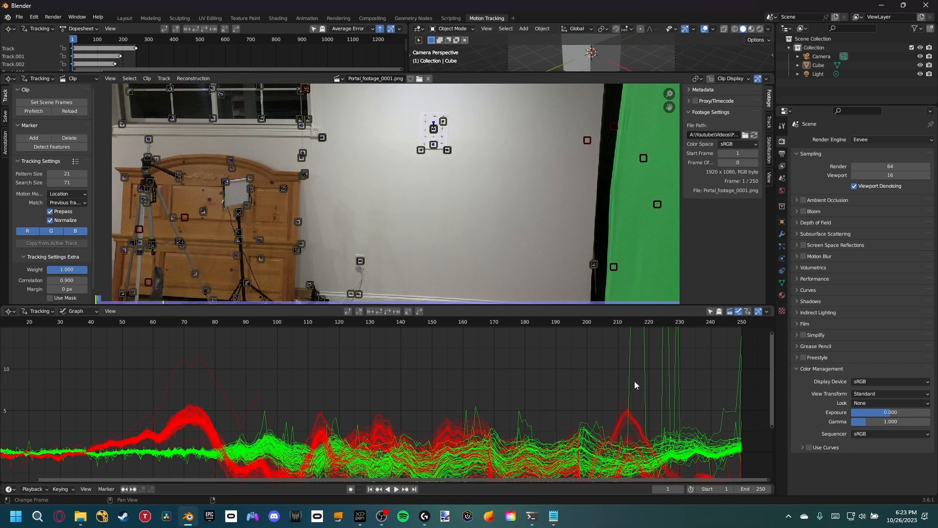
Step: Delete the tracks whose curves spike between about frame 213 and the end of the clip
left_click(662, 371)
key("x")
left_click(662, 367)
left_click(674, 365)
key("x")
left_click(674, 366)
left_click(741, 398)
key("x")
left_click(737, 395)
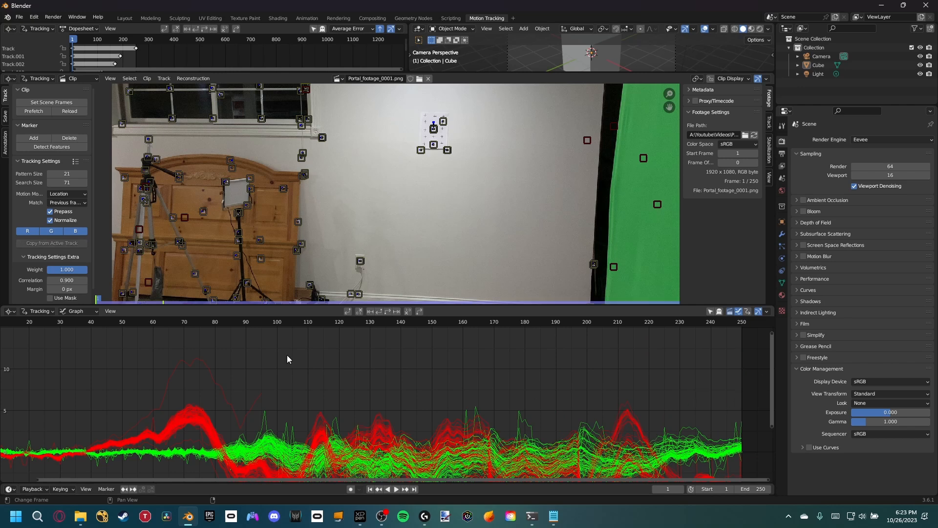
Step: Delete the track whose curve spikes at the first frames, and shrink the graph area to enlarge the clip editor
middle_click_drag(360, 371, 576, 356)
left_click(321, 374)
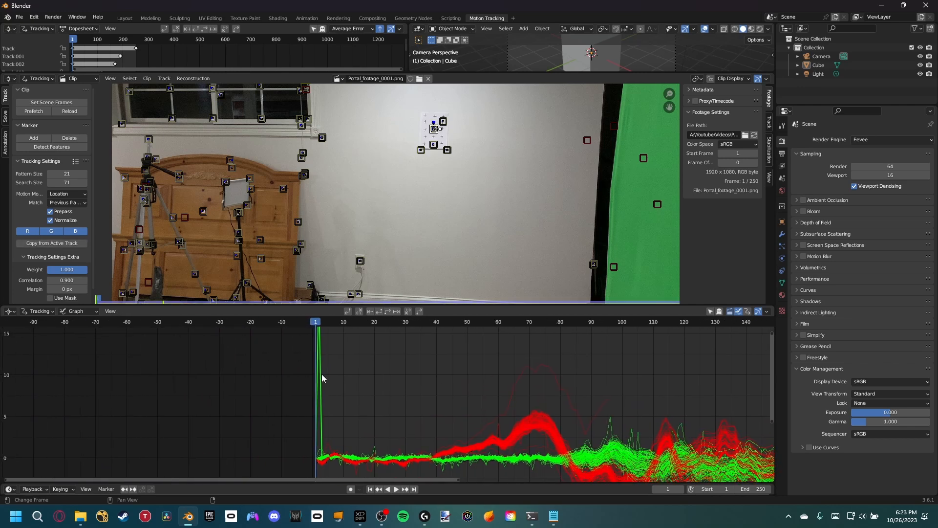
key("x")
left_click(385, 376)
left_click_drag(441, 304, 453, 438)
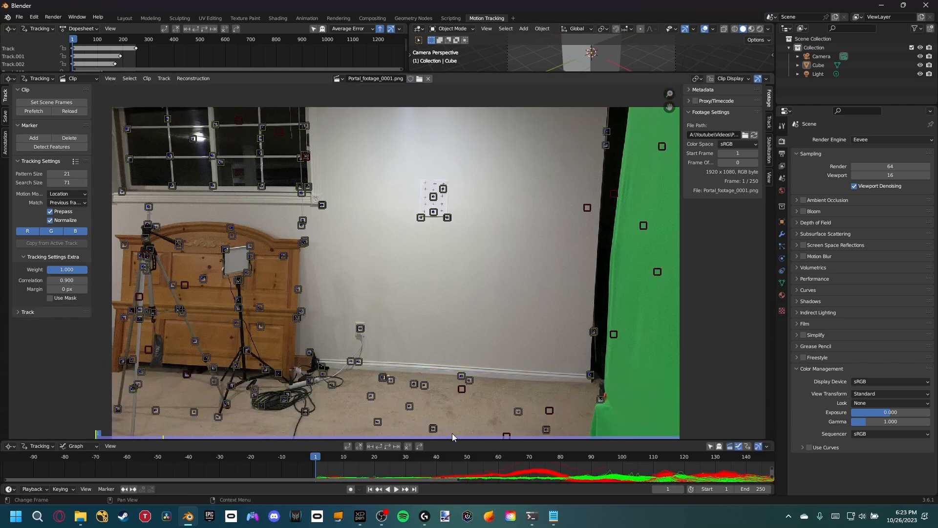
Step: Set the solver's Keyframe A to 160 and Keyframe B to 200
left_click(4, 116)
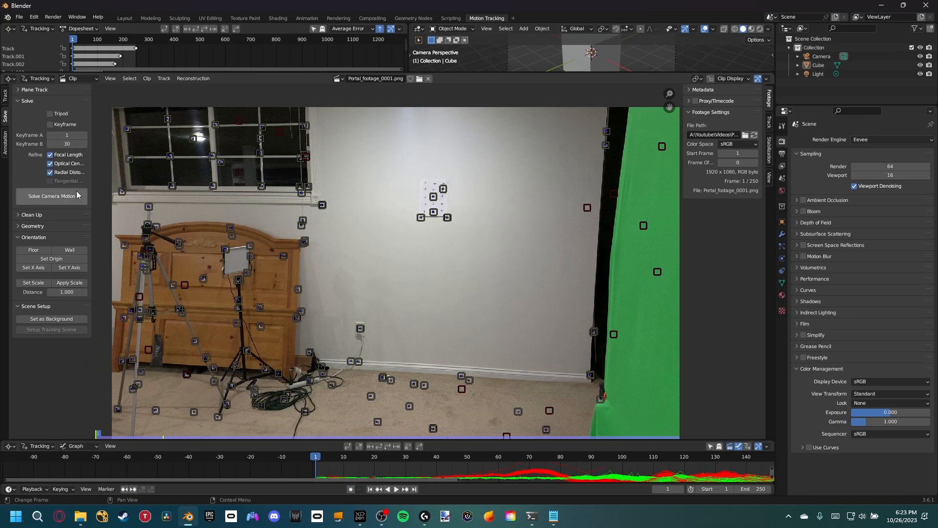
scroll(513, 461, "down", 3)
left_click_drag(564, 454, 672, 457)
middle_click_drag(671, 457, 481, 457)
left_click_drag(481, 458, 552, 474)
key("Tab")
key("Return")
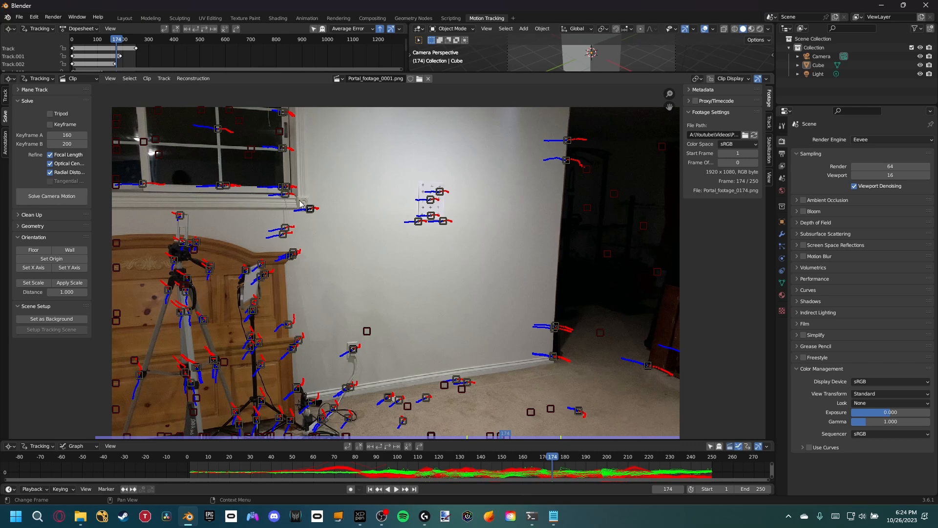
Step: Set the tracking camera's focal length to 26 mm and solve the camera motion
left_click(769, 122)
left_click(699, 151)
left_click(707, 186)
left_click(738, 198)
type("26")
key("Return")
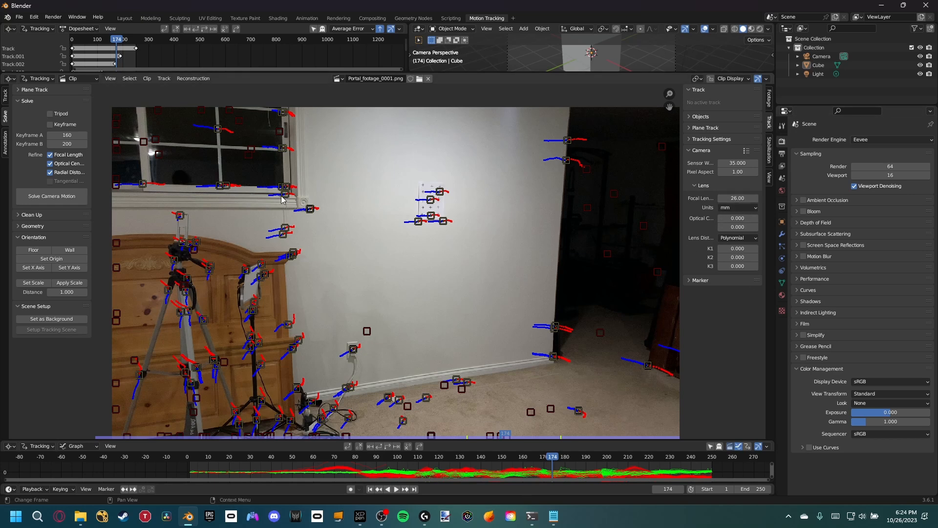
left_click(72, 200)
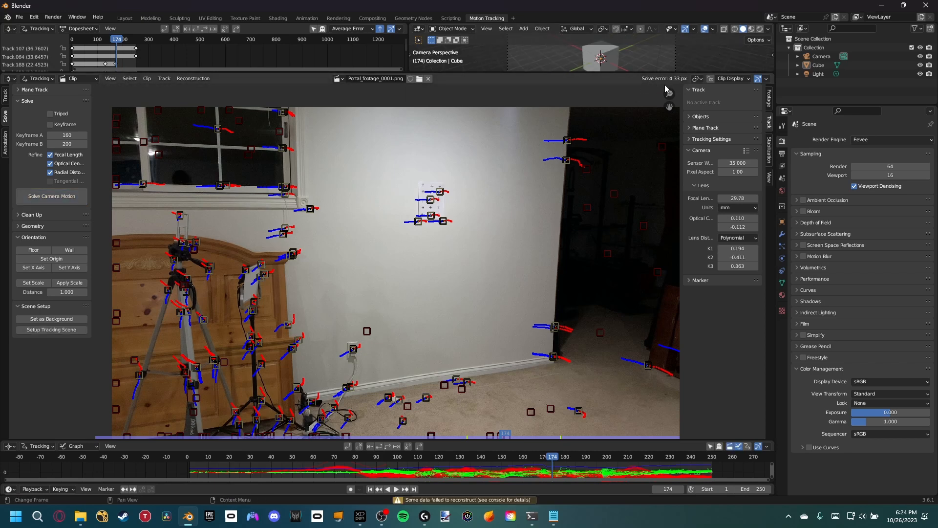
Step: Use Clean Tracks to select the tracks with a reprojection error above 3.130 and delete them
left_click(33, 215)
left_click(51, 259)
left_click_drag(182, 420, 198, 420)
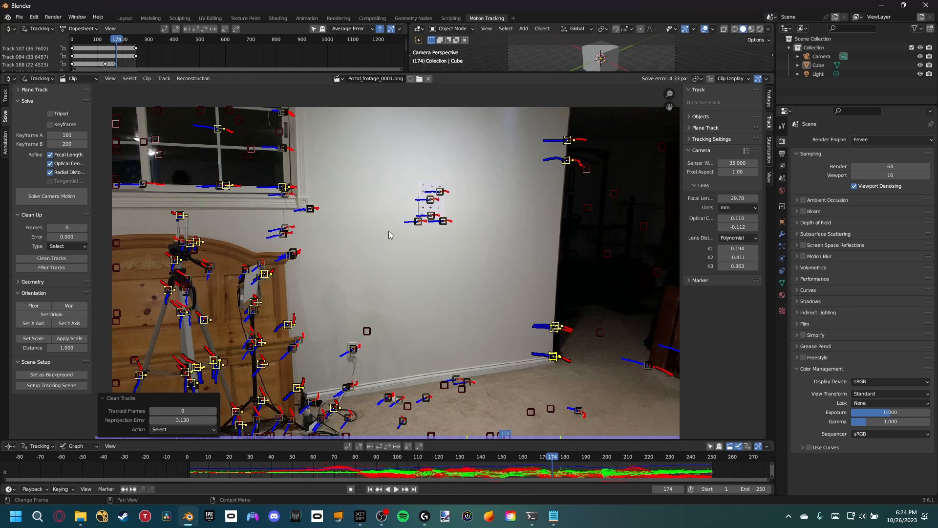
key("x")
left_click(371, 226)
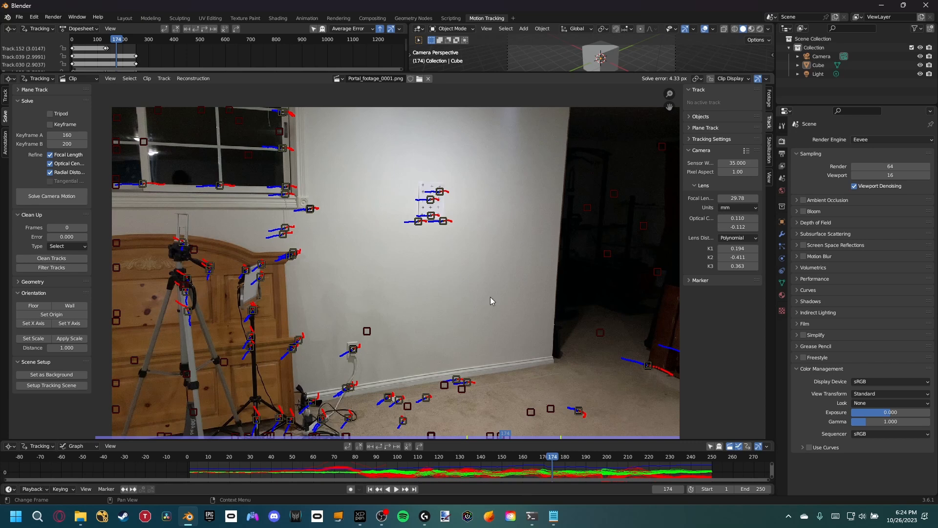
Step: Solve the camera motion again and rerun Clean Tracks on the remaining tracks
left_click(51, 198)
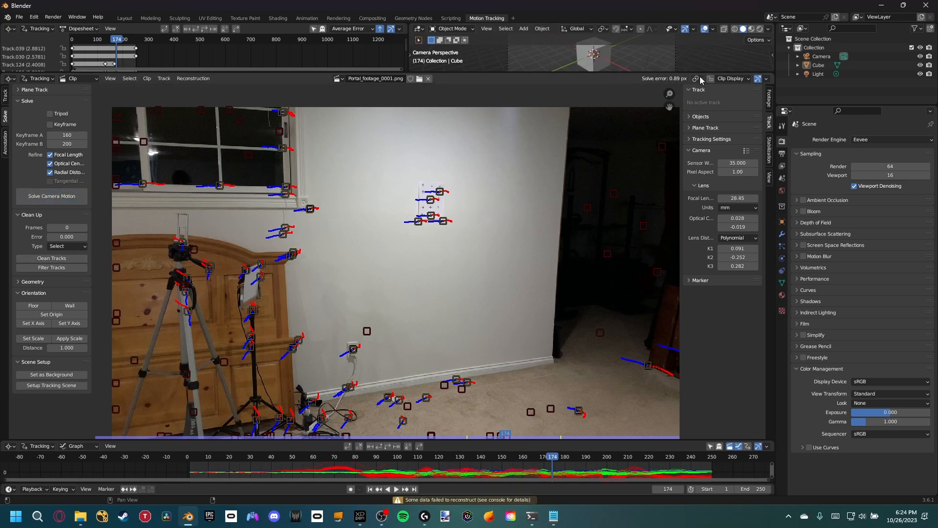
left_click(58, 259)
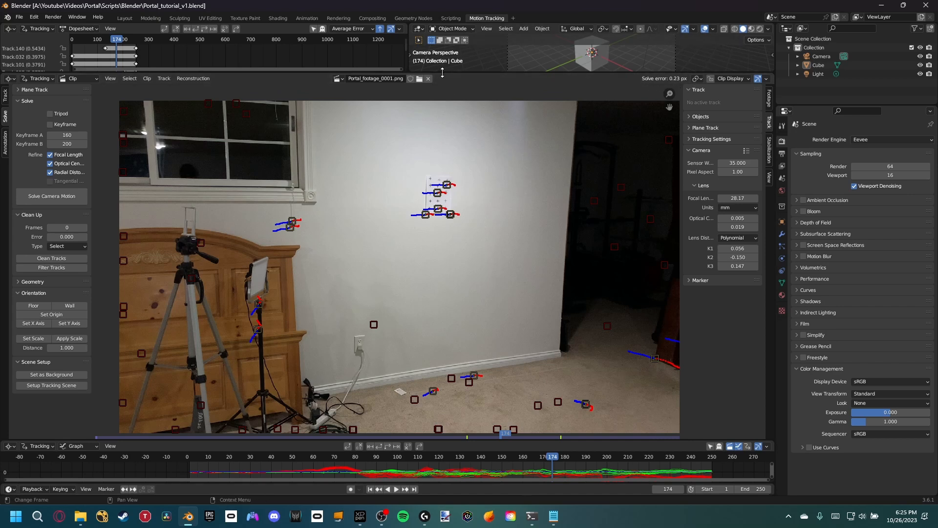
Step: Enlarge the 3D viewport area, set the clip as the camera background and set up the tracking scene
left_click_drag(442, 72, 442, 214)
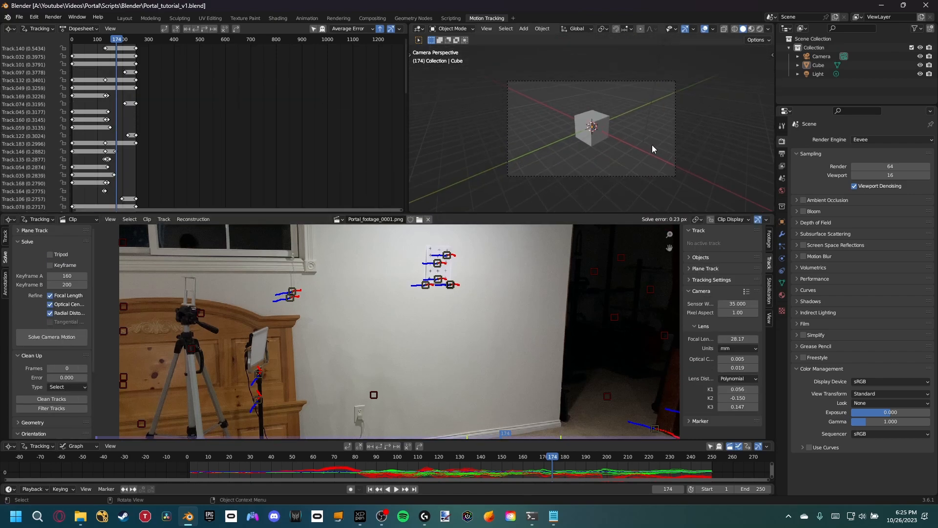
scroll(74, 320, "down", 5)
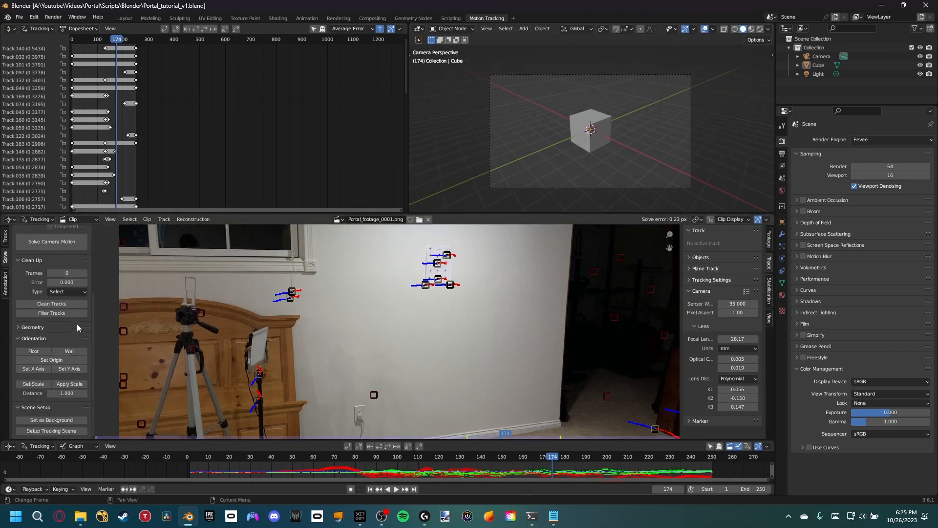
left_click(54, 420)
left_click(53, 430)
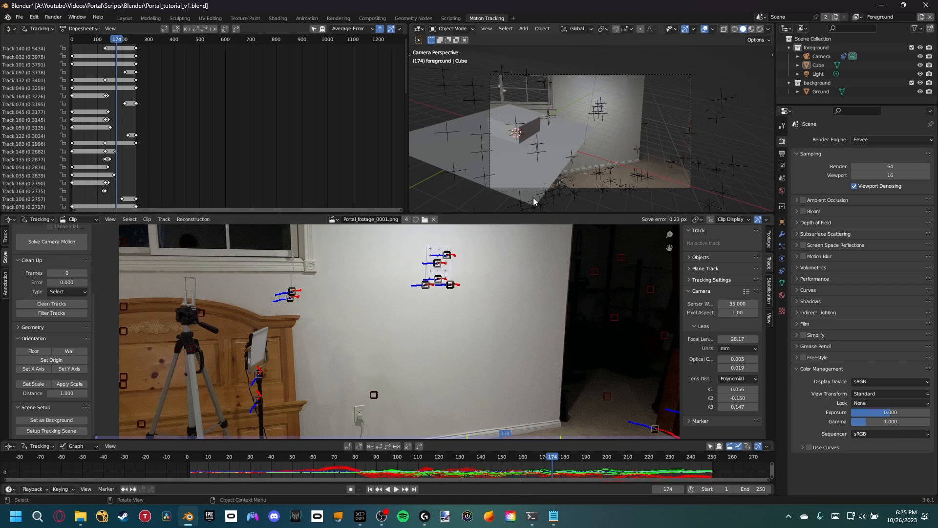
Step: Join the dope sheet area into the 3D viewport so the viewport spans the full width
right_click(407, 164)
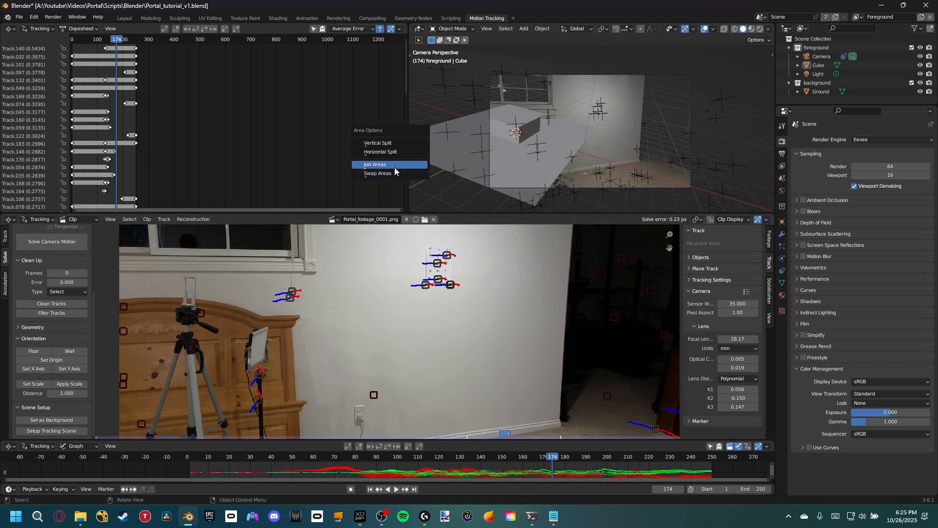
left_click(394, 167)
left_click(296, 154)
scroll(233, 115, "up", 1)
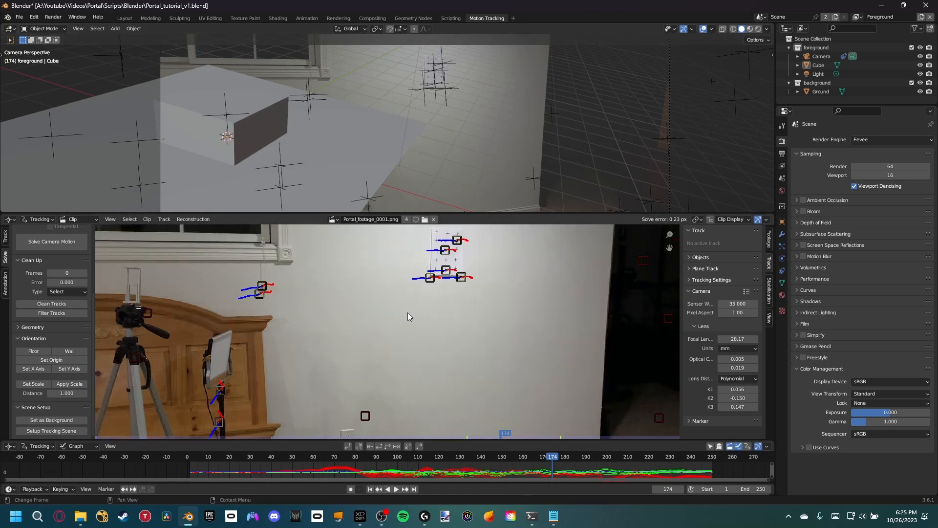
Step: Select the tracks at the paper's two lower corners and its upper-right cross, and define them as the wall plane
scroll(408, 312, "up", 3)
middle_click_drag(442, 282, 445, 330)
left_click(447, 321)
left_click(493, 318, "shift")
left_click(485, 244, "shift")
scroll(510, 299, "down", 4)
middle_click_drag(511, 298, 499, 304)
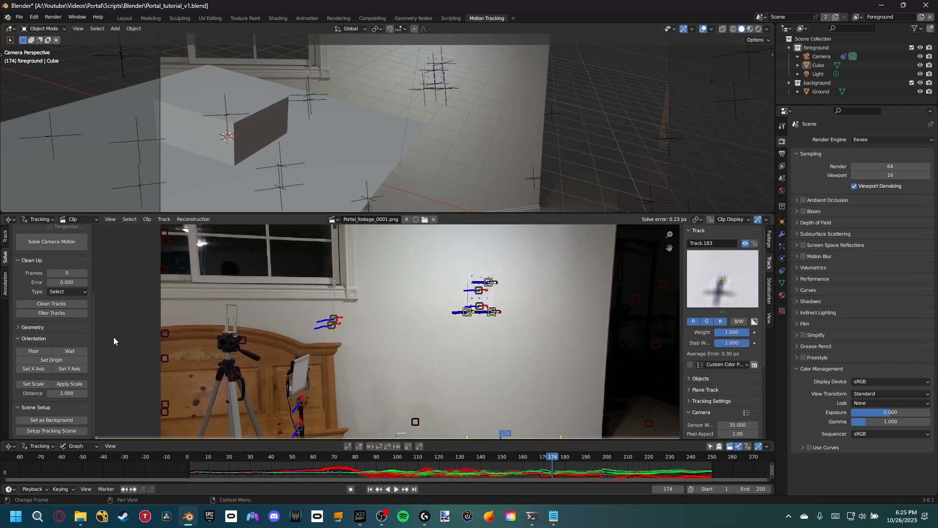
left_click(69, 351)
scroll(396, 83, "down", 3)
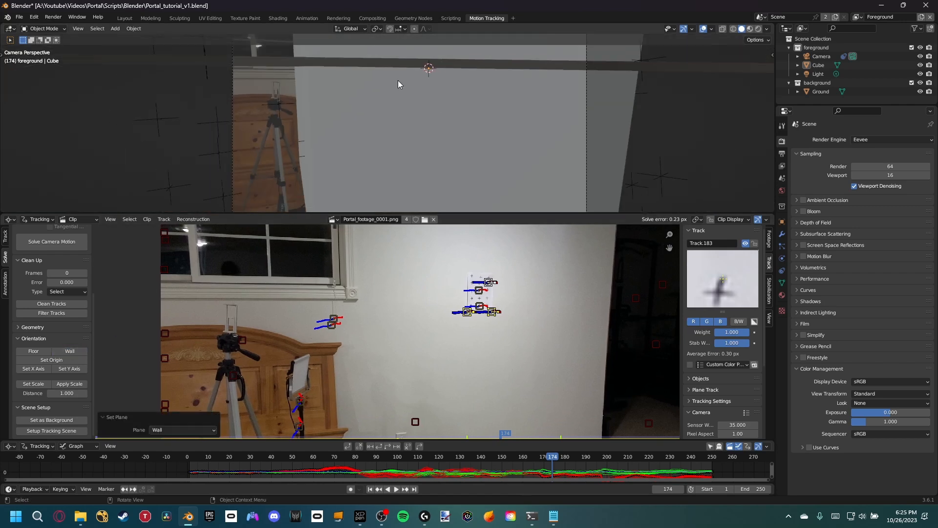
middle_click_drag(390, 91, 428, 116, "shift")
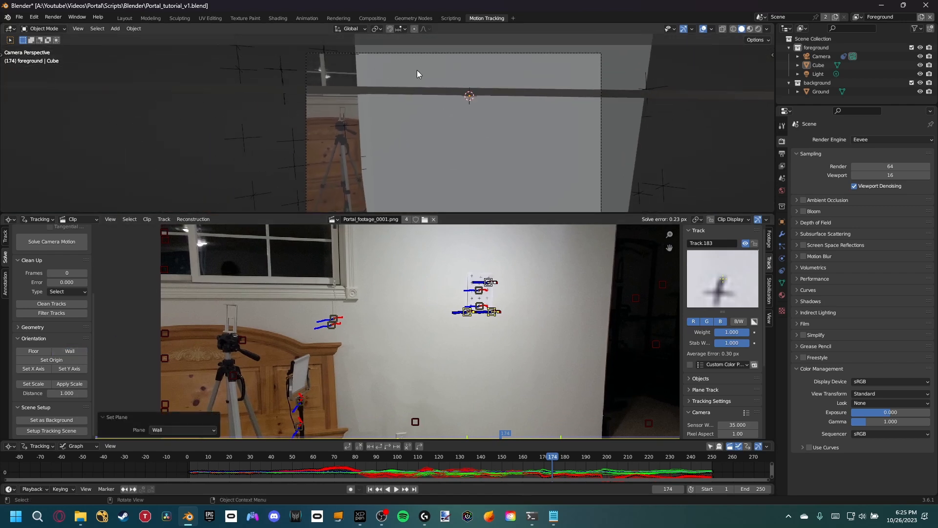
left_click(350, 86)
key("g")
key("z")
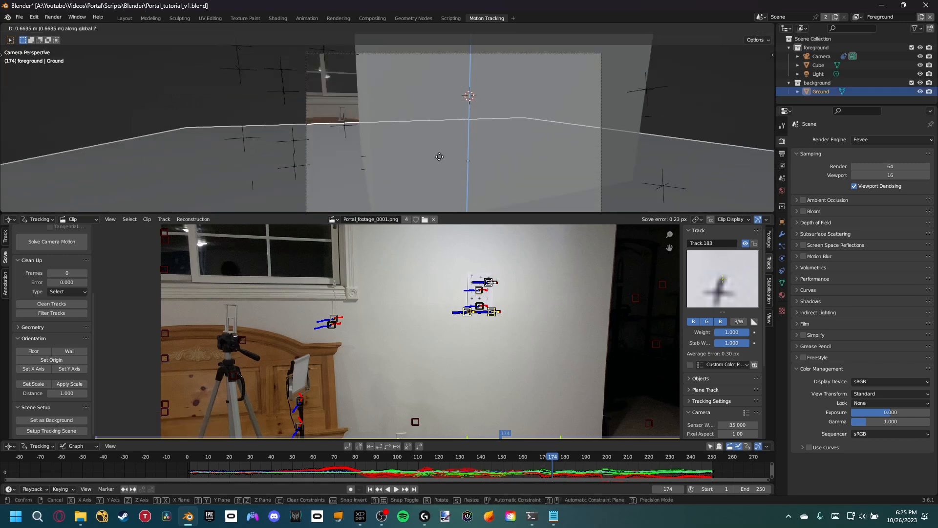
left_click(329, 85)
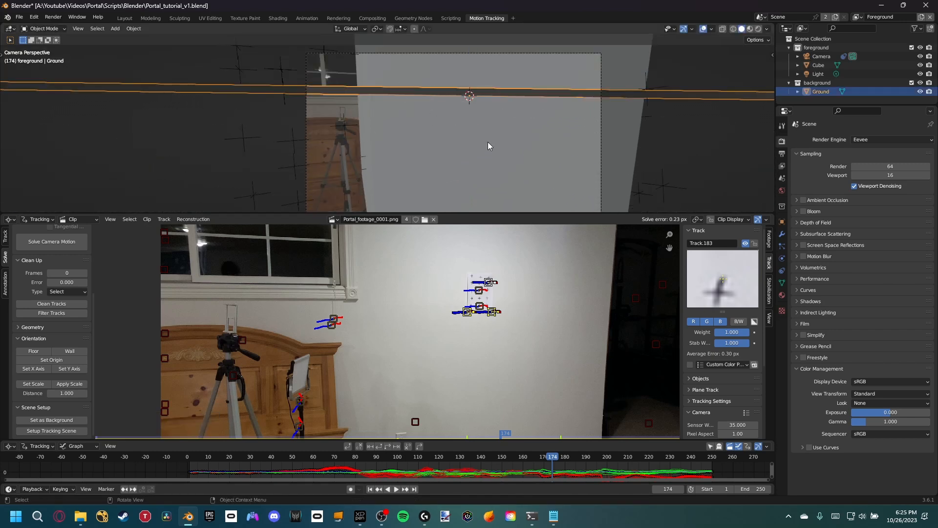
Step: Select the tracks at the paper's two lower corners and set the scene scale between them to a distance of 0.210
scroll(506, 308, "up", 4)
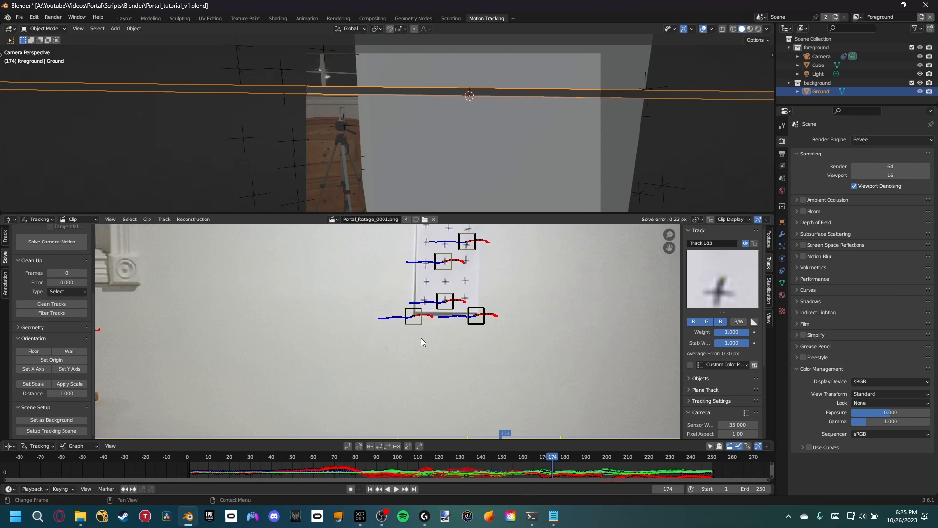
left_click(418, 325)
left_click(481, 324, "shift")
scroll(475, 325, "up", 4)
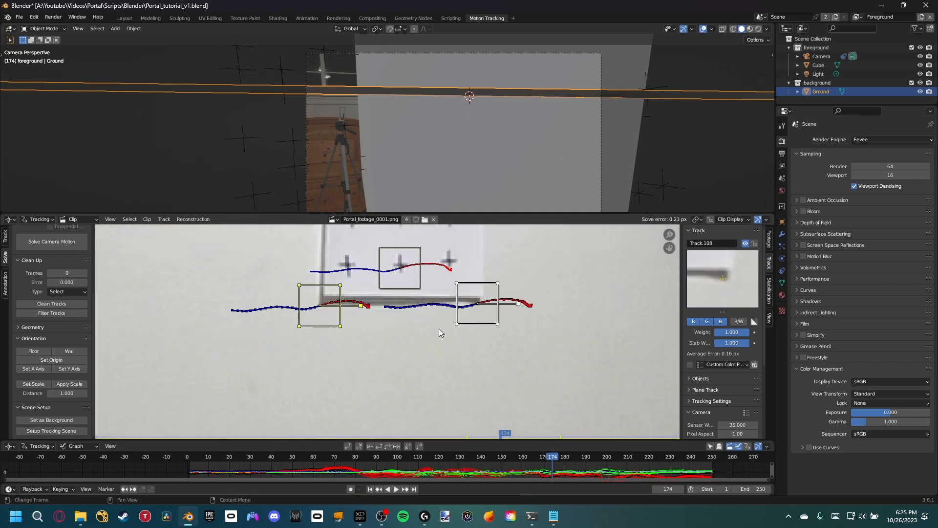
middle_click_drag(464, 328, 522, 342)
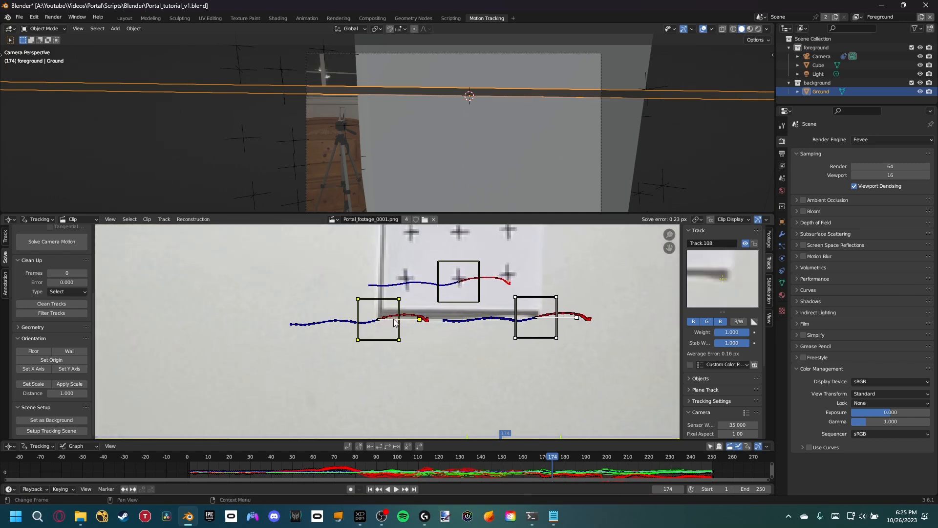
scroll(447, 315, "down", 4)
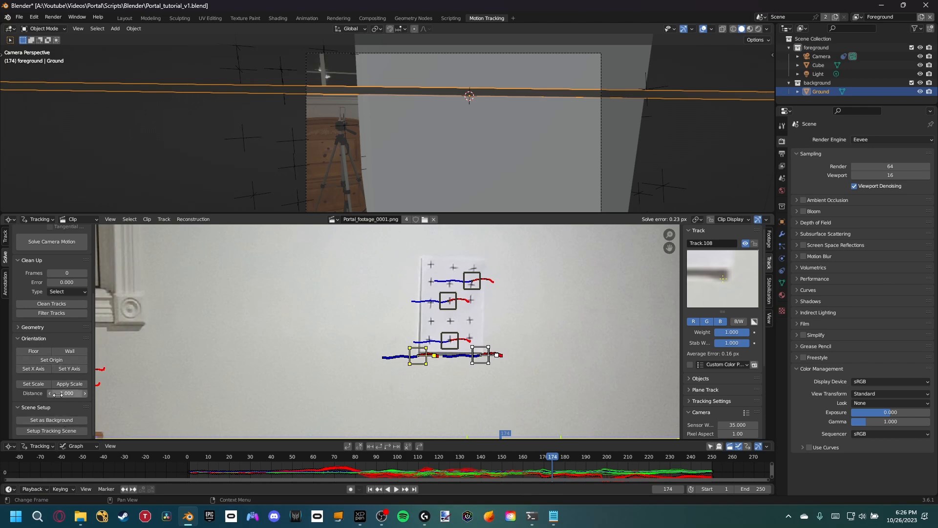
left_click(33, 383)
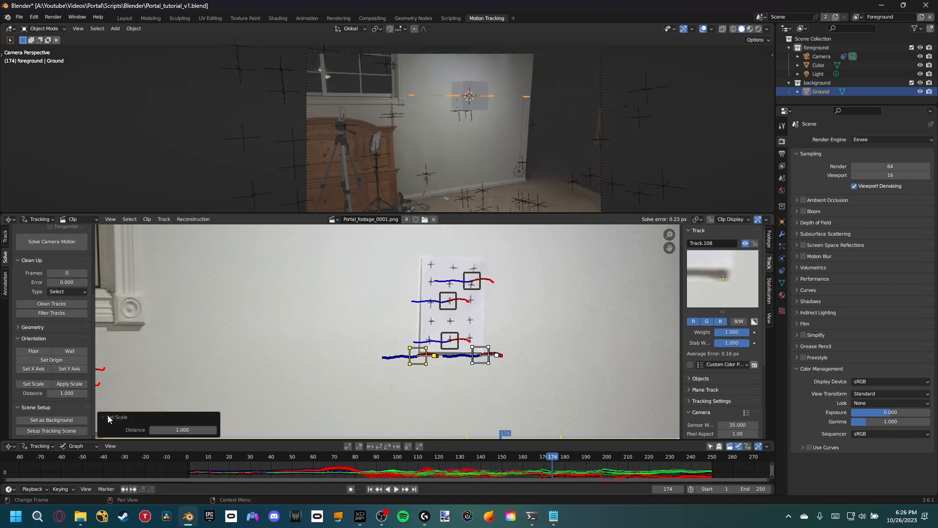
left_click(174, 429)
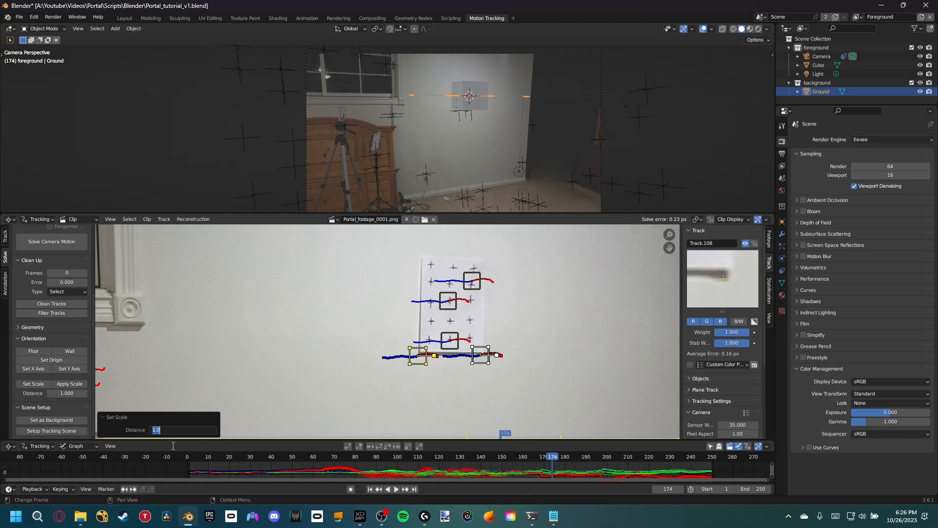
key("Return")
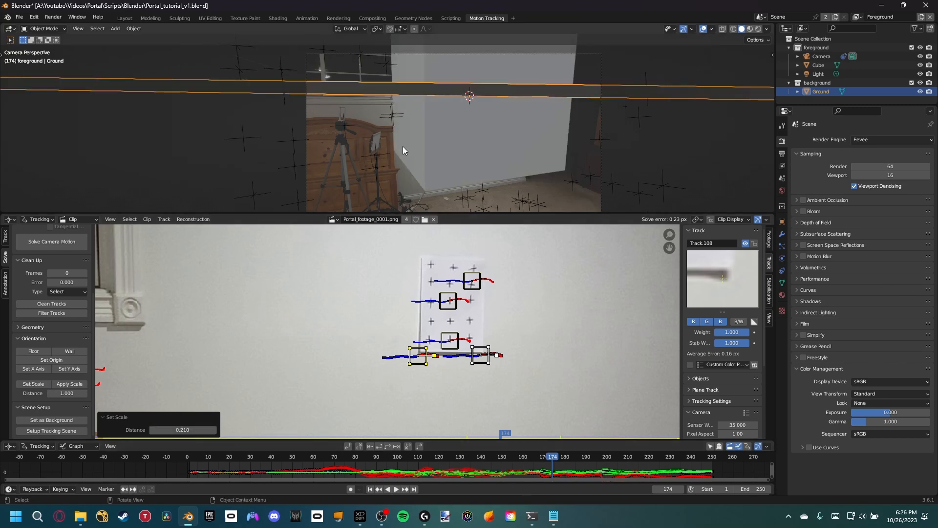
Step: Set the scene origin at the track on the paper's centre cross and slightly enlarge the clip editor
left_click(365, 270)
scroll(405, 280, "down", 2)
middle_click_drag(407, 280, 398, 308)
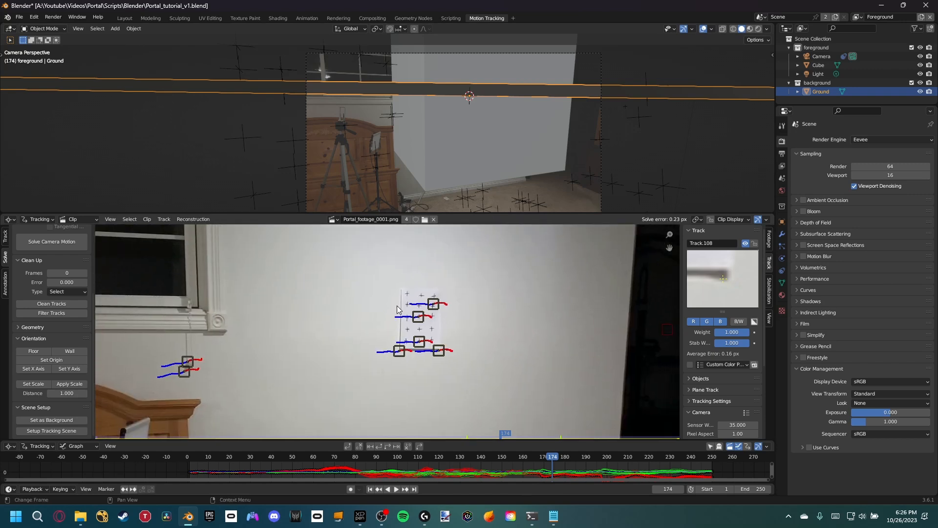
scroll(397, 309, "up", 3)
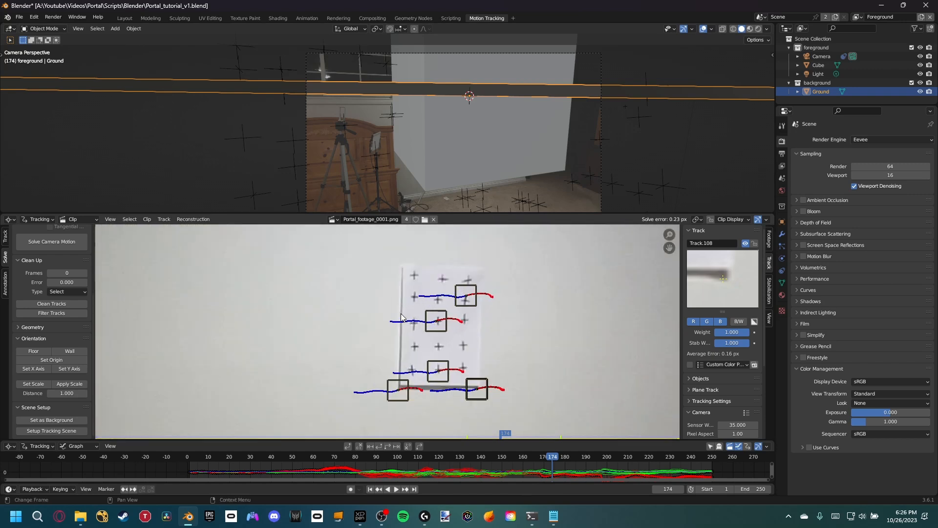
left_click(431, 331)
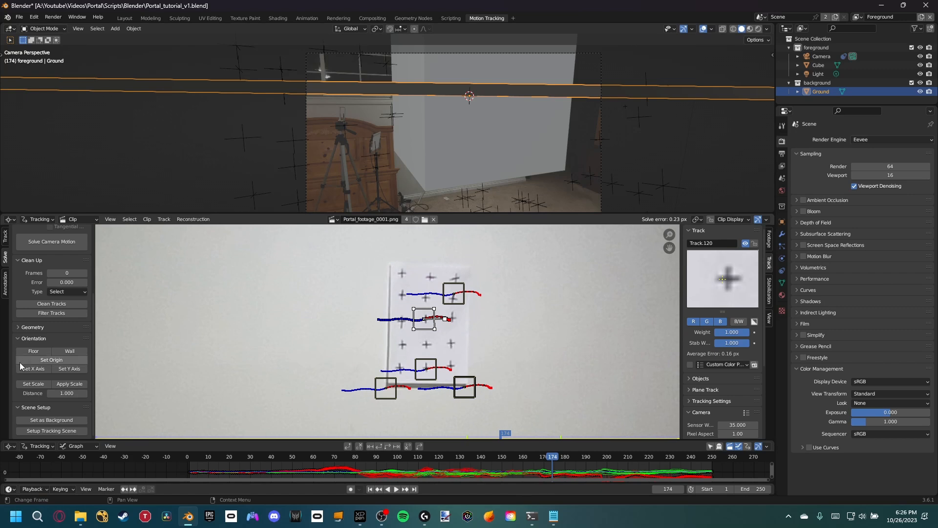
left_click(54, 362)
scroll(494, 330, "down", 5)
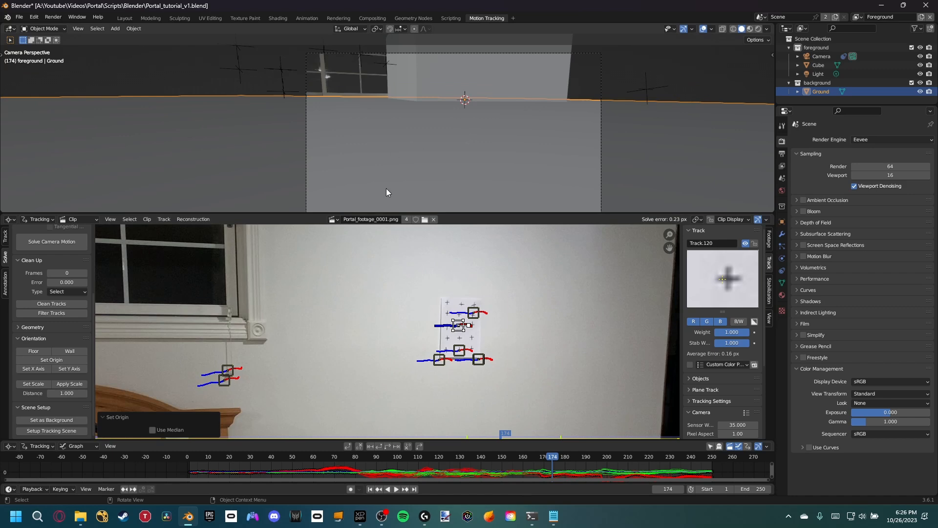
left_click_drag(395, 214, 394, 202)
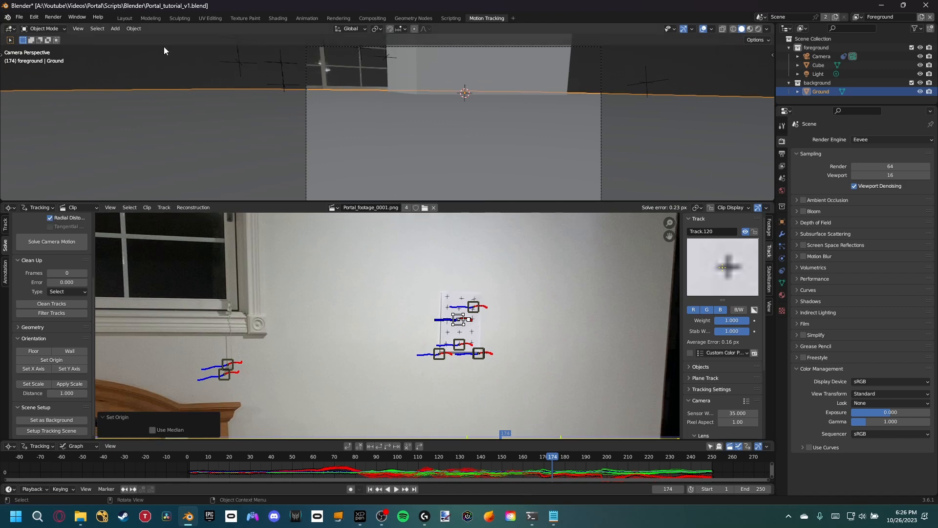
Step: In the Layout workspace, delete the background and foreground collections while keeping their objects
left_click(124, 19)
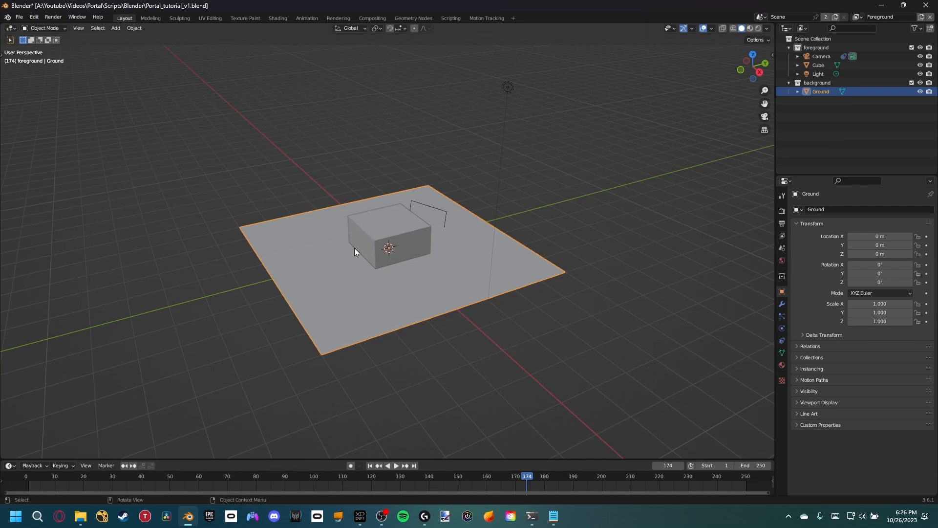
middle_click_drag(357, 248, 379, 240)
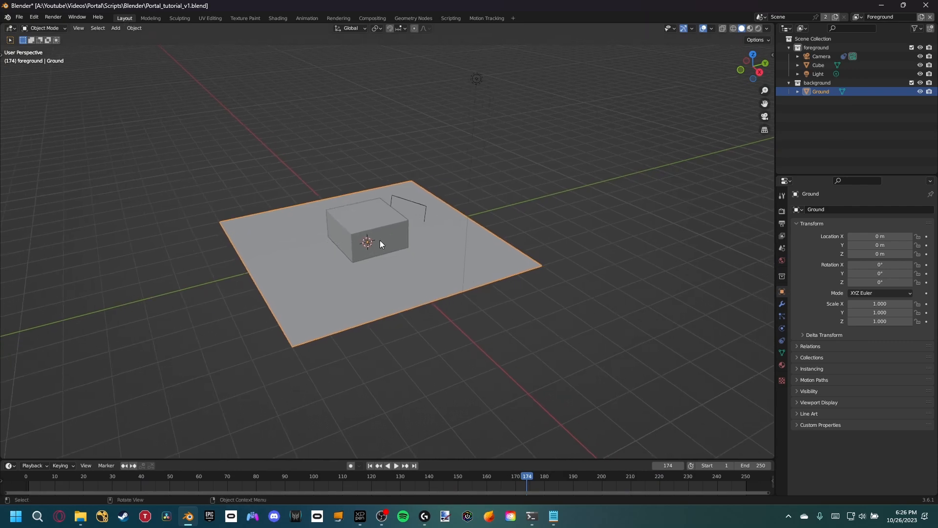
left_click(808, 83)
key("x")
left_click(812, 48)
key("x")
Step: Switch to the Background view layer and remove it
left_click(856, 17)
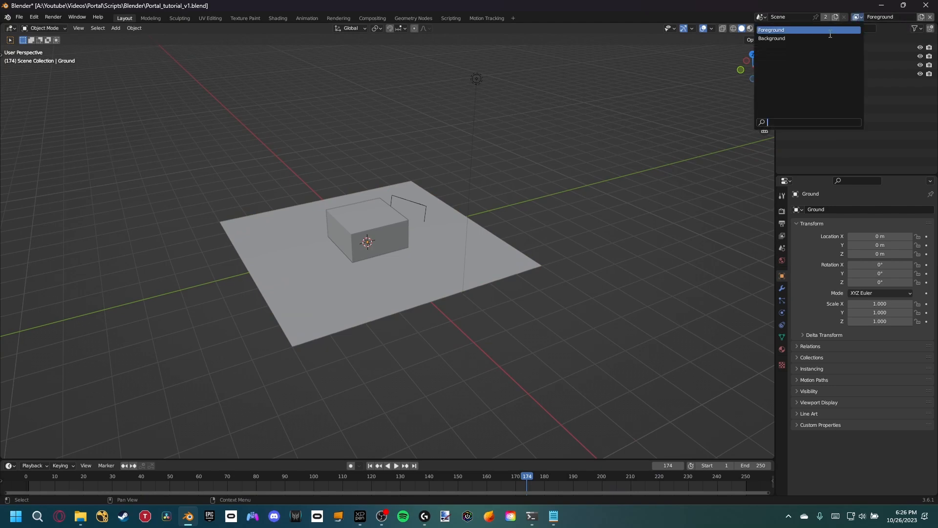
left_click(857, 17)
left_click(830, 38)
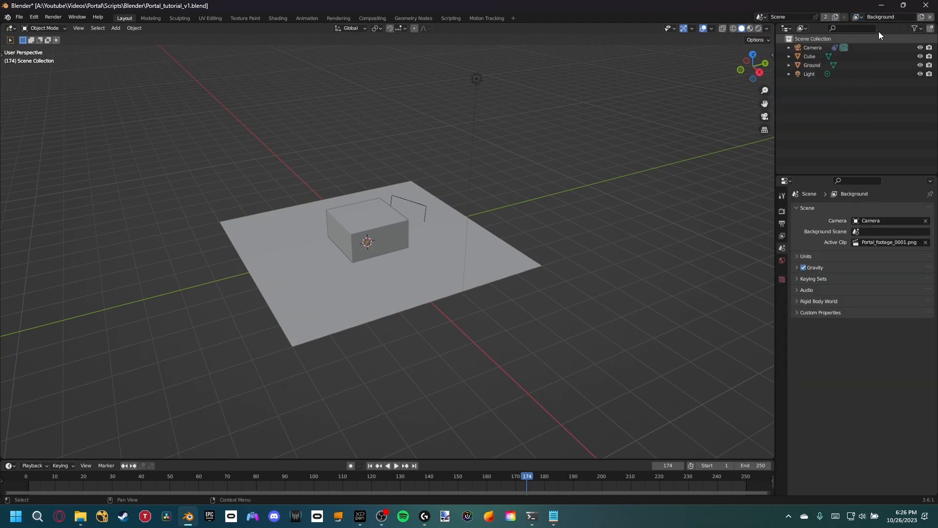
left_click(930, 18)
Step: In the Compositing workspace, connect the Movie Clip node's Image output to the Alpha Over node's upper Image input
left_click(372, 18)
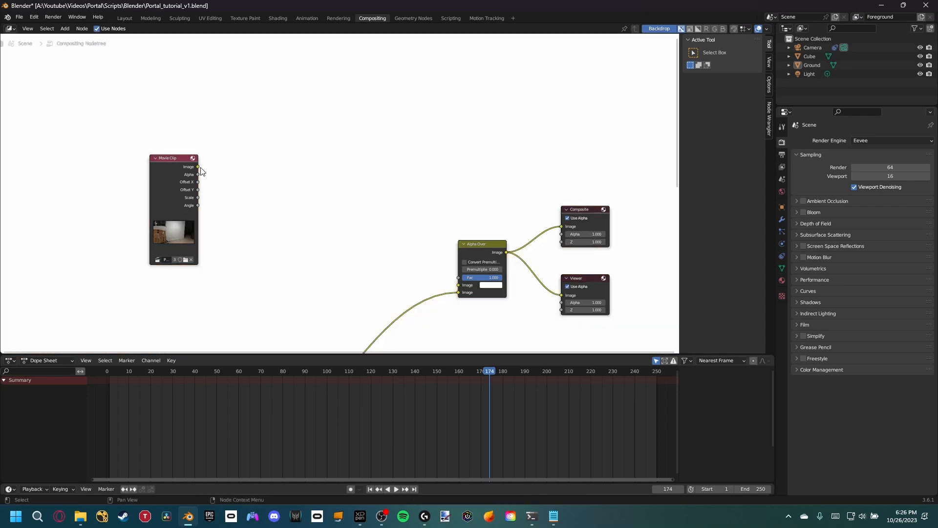
left_click_drag(198, 166, 459, 283)
middle_click_drag(186, 236, 252, 162)
middle_click_drag(392, 236, 369, 231)
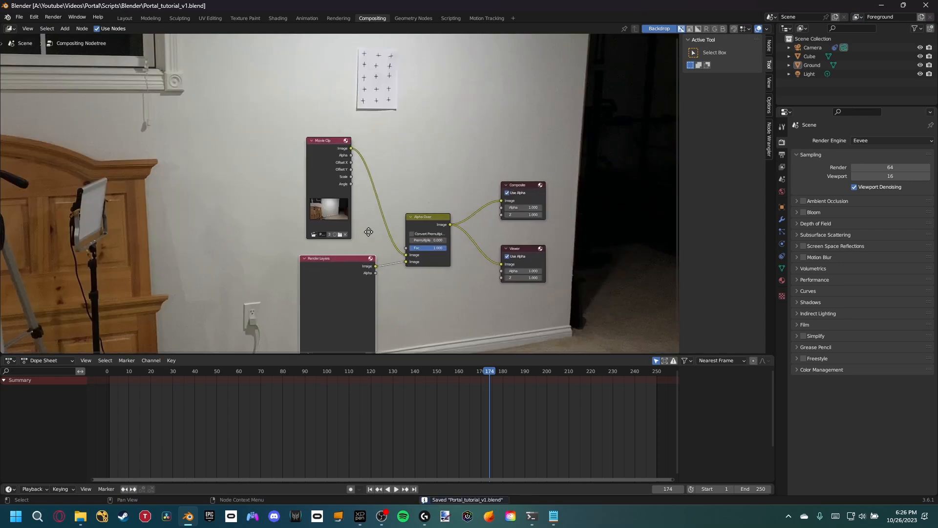
Step: Back in the Layout workspace, delete the cube, ground plane and light, keeping only the camera
left_click(125, 17)
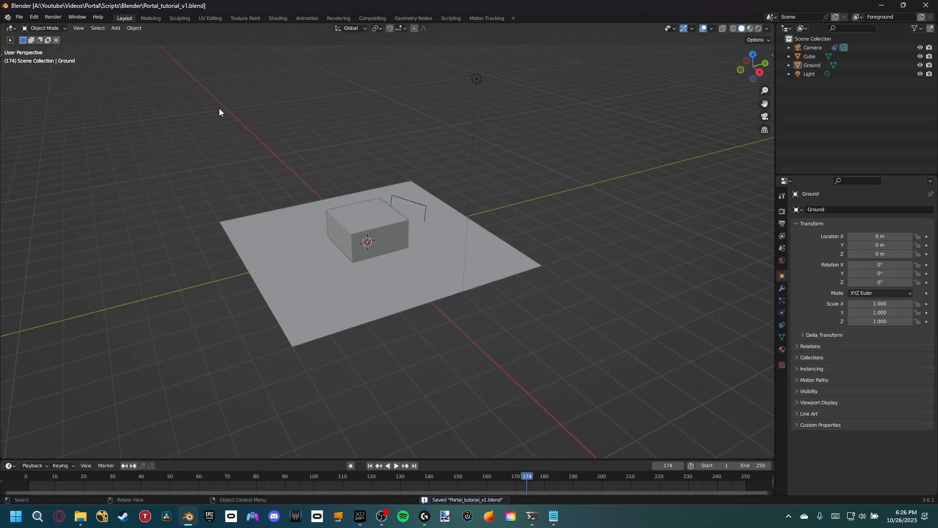
middle_click_drag(376, 250, 346, 253)
left_click_drag(227, 101, 388, 364)
key("Delete")
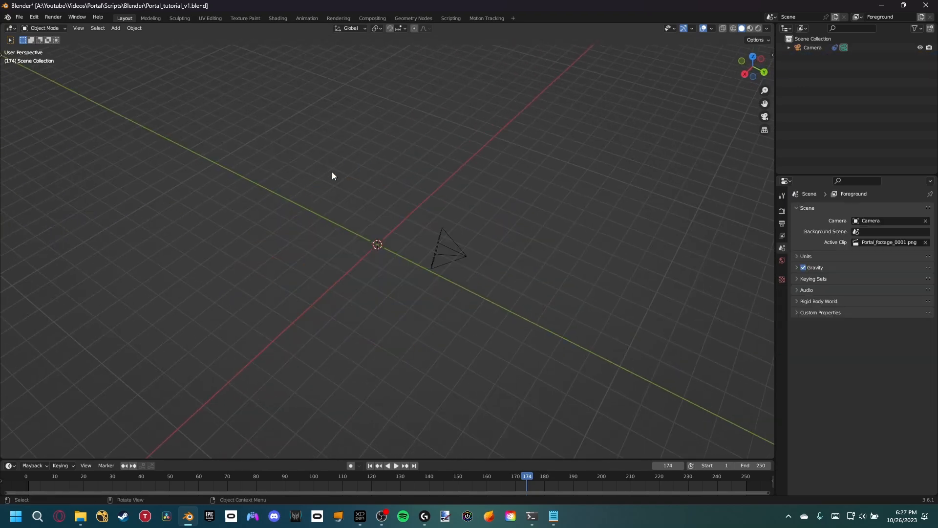
Step: Add a plane mesh and rotate it 90° about the X axis so it stands upright
key("shift+a")
mouse_move(299, 129)
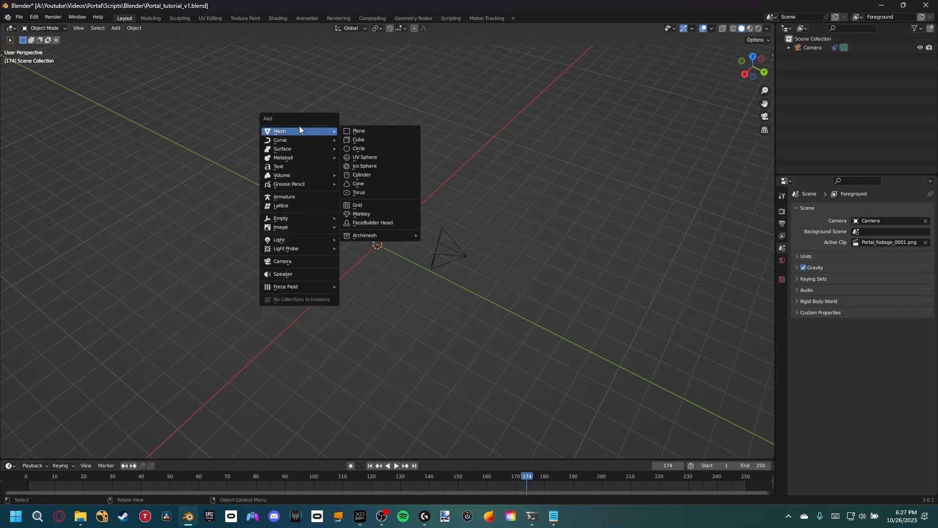
left_click(352, 130)
type("rx90")
key("Return")
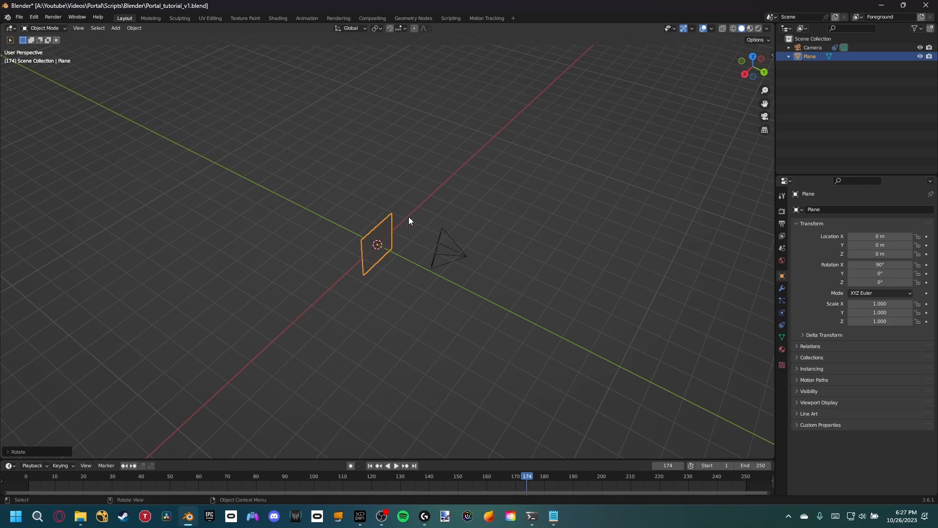
Step: Through the camera view, move the plane about 0.38 m along Z so its lower edge meets the wall's baseboard
key("KP_0")
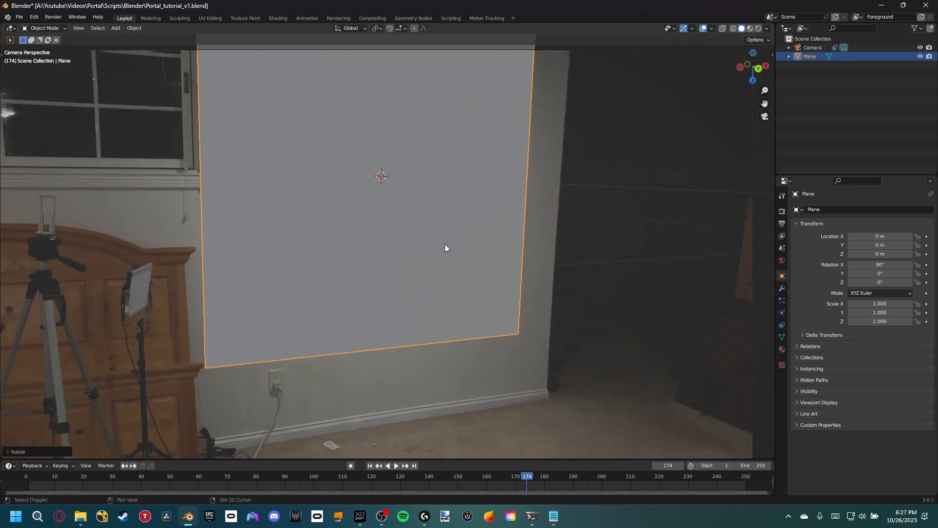
middle_click_drag(445, 245, 419, 293, "shift")
scroll(386, 221, "down", 2)
key("g")
key("z")
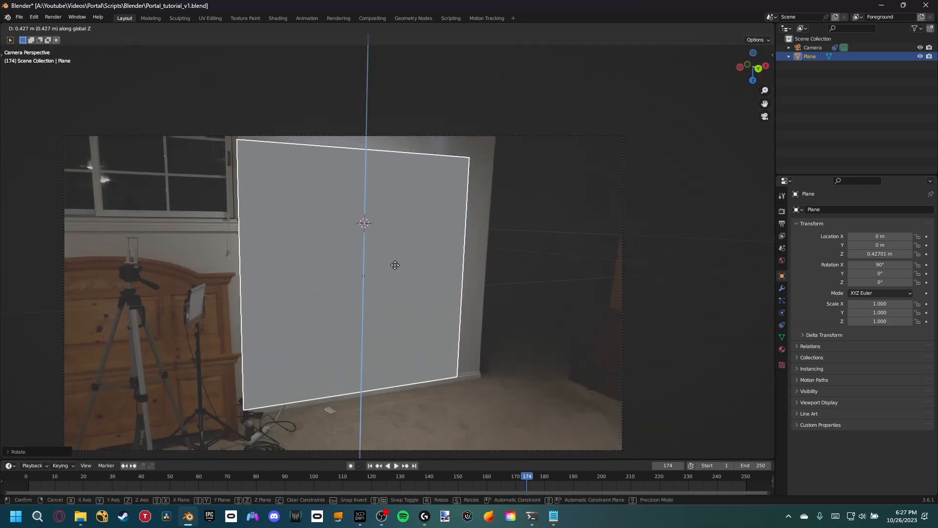
left_click(397, 259)
key("g")
key("x")
key("y")
key("x")
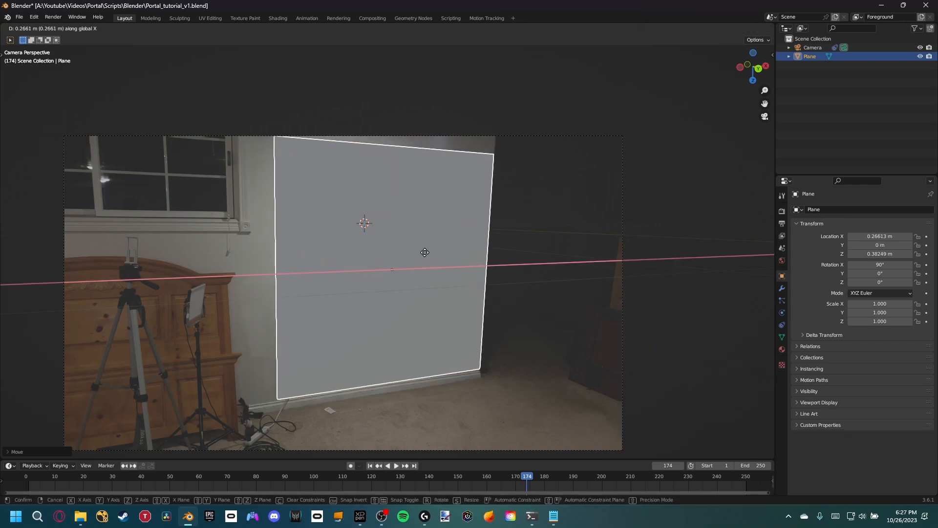
key("Escape")
scroll(433, 270, "up", 4)
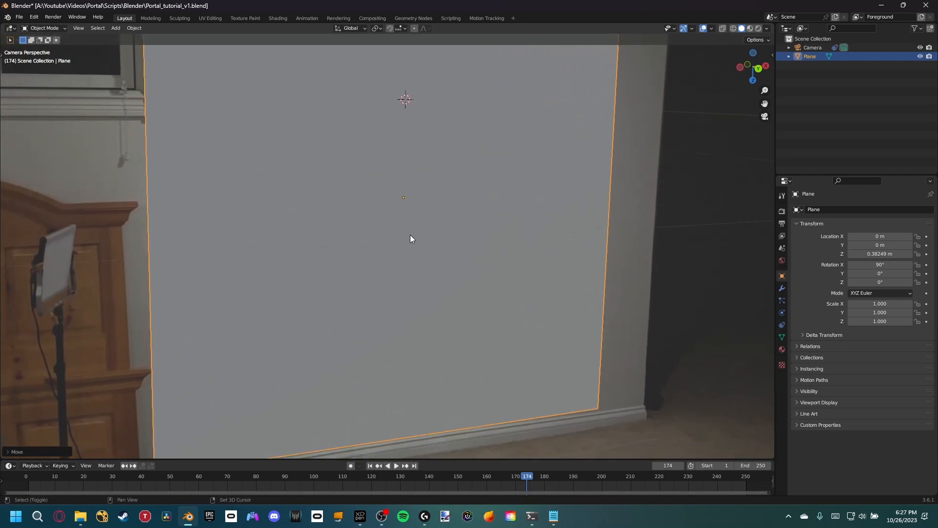
Step: Add an empty at the world origin
key("shift+a")
mouse_move(388, 320)
left_click(474, 320)
middle_click_drag(473, 320, 563, 292)
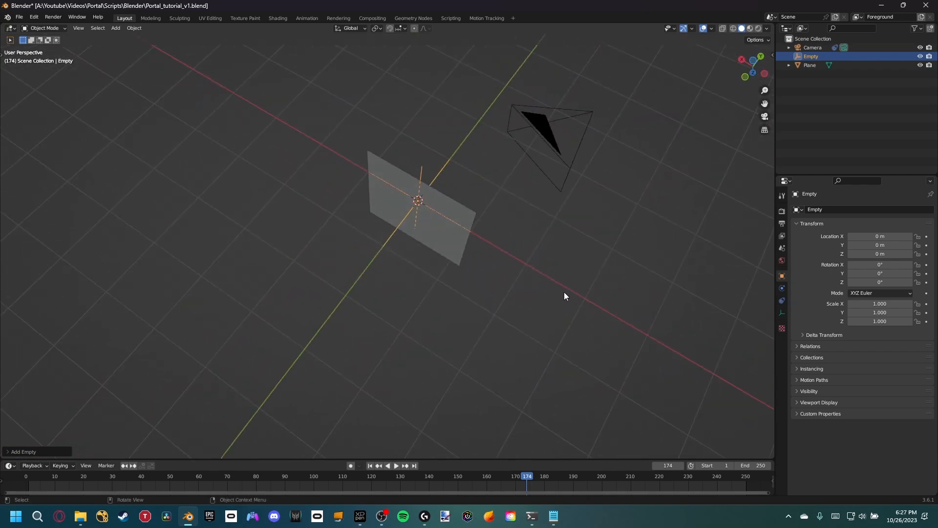
Step: Parent the camera to the empty using the Object option
left_click(562, 129)
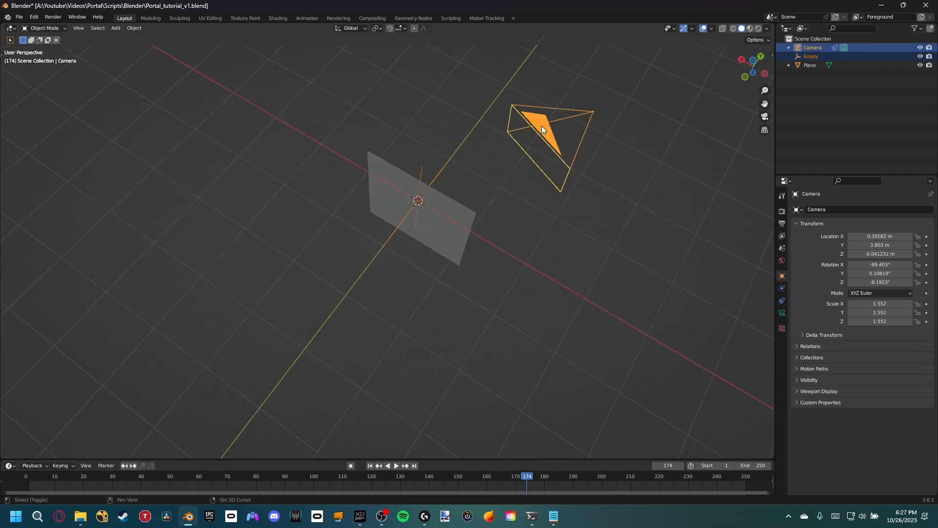
left_click(432, 171, "shift")
scroll(438, 172, "up", 3)
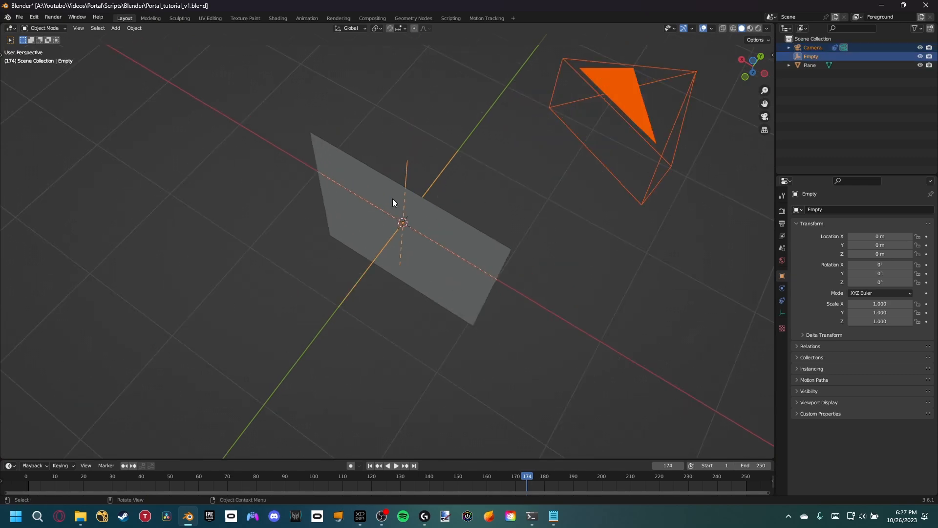
key("ctrl+p")
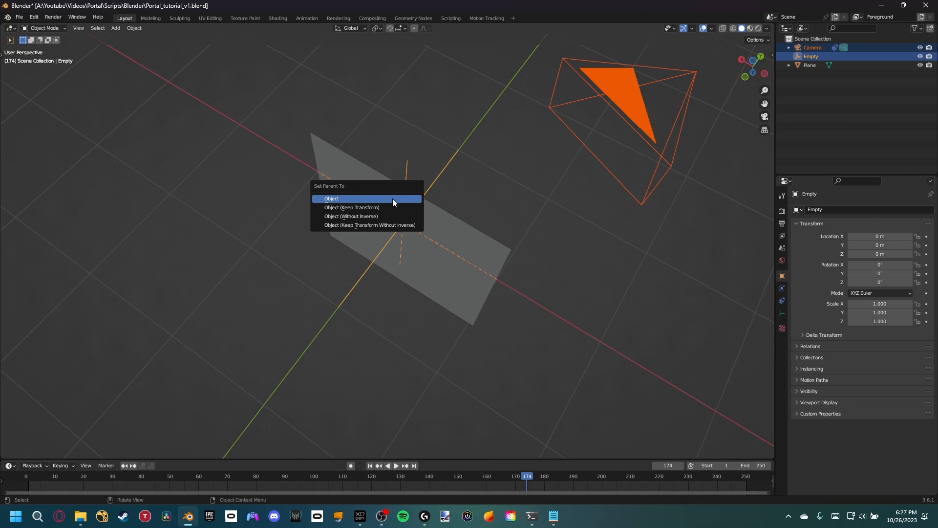
left_click(392, 200)
middle_click_drag(392, 197, 444, 203)
middle_click_drag(482, 125, 461, 184)
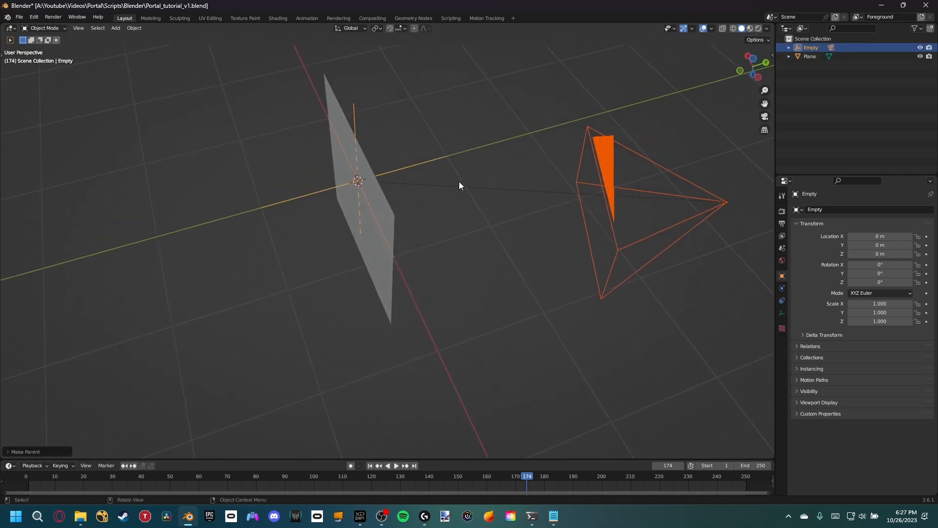
left_click(406, 175)
key("g")
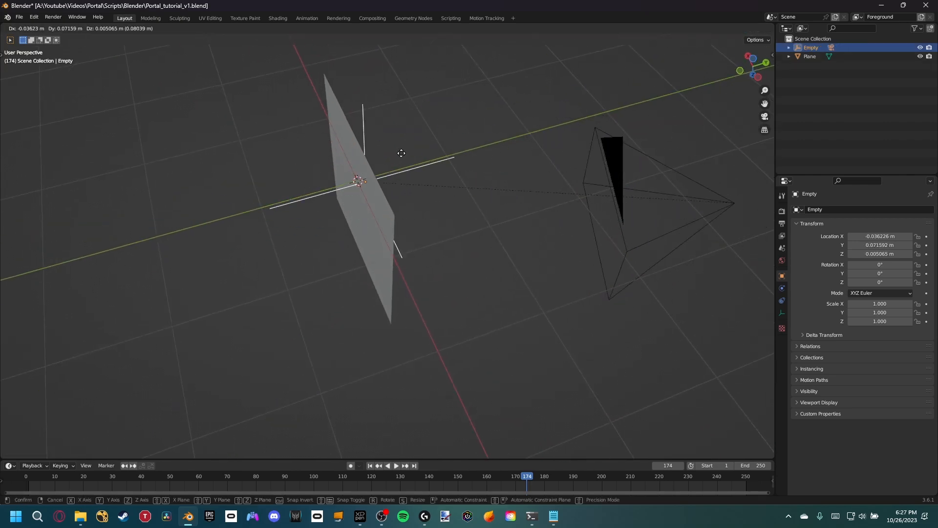
key("Escape")
Step: Show the motion tracking points in the viewport overlays and reduce the size of their plain axes
middle_click_drag(520, 122, 406, 244)
mouse_move(482, 93)
middle_mouse_down()
mouse_move(408, 153)
mouse_move(485, 81)
middle_mouse_up()
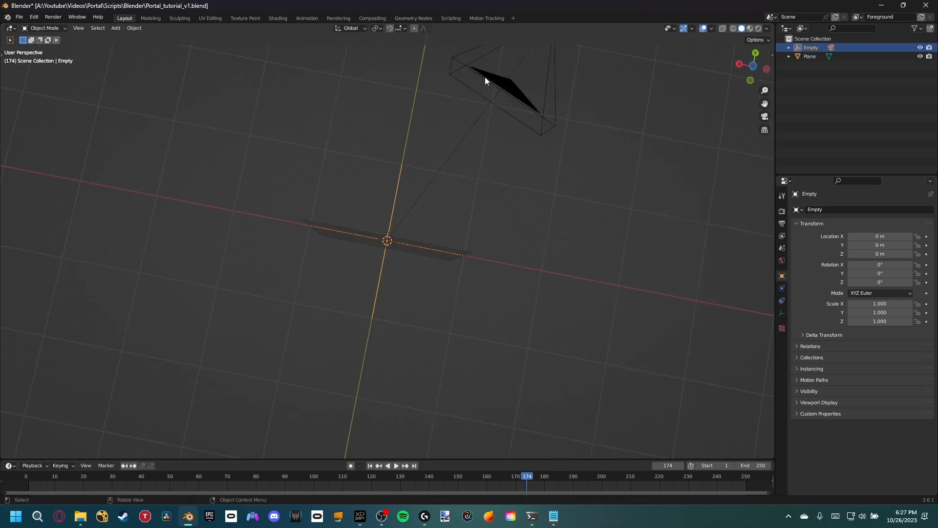
left_click(711, 29)
left_click(657, 207)
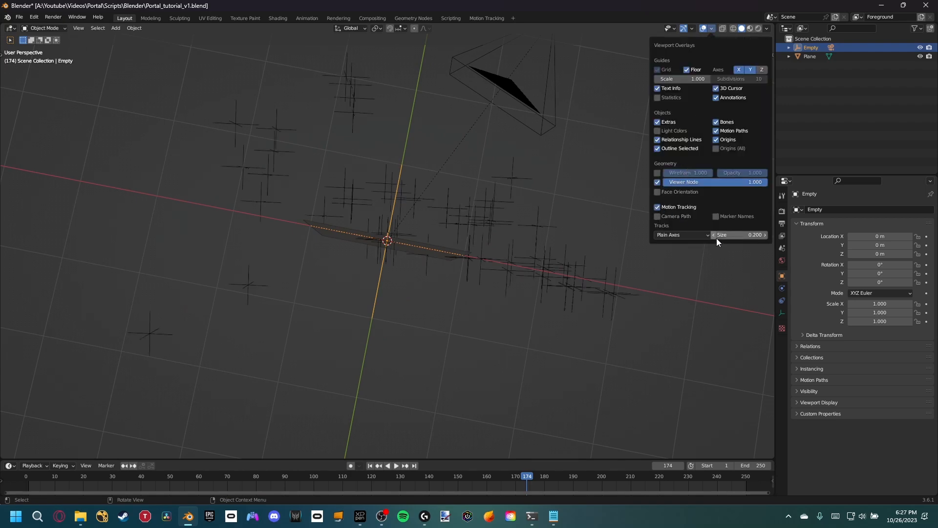
mouse_move(717, 239)
left_mouse_down()
mouse_move(689, 239)
mouse_move(713, 238)
left_mouse_up()
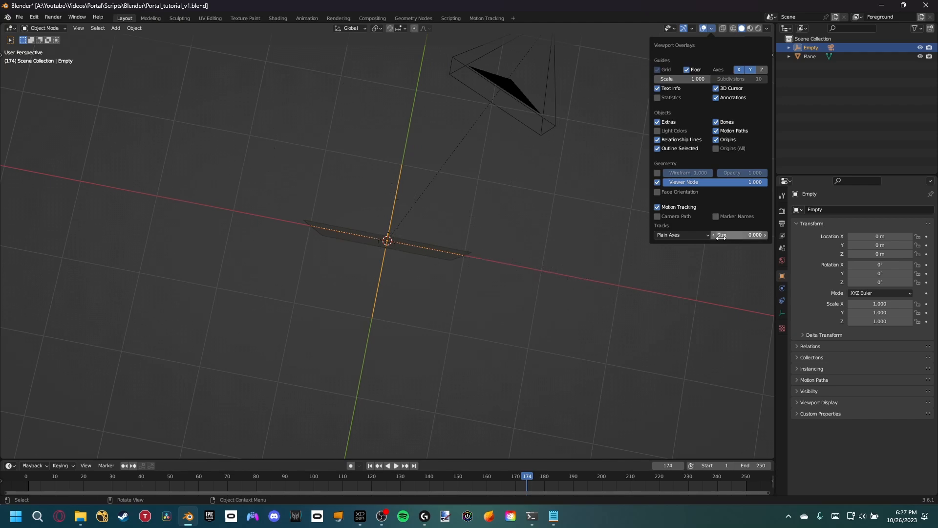
Step: Hide the plane in the camera view to expose the tracking points on the wall's paper marker sheet
middle_click_drag(426, 249, 493, 254)
key("KP_0")
scroll(454, 191, "up", 2)
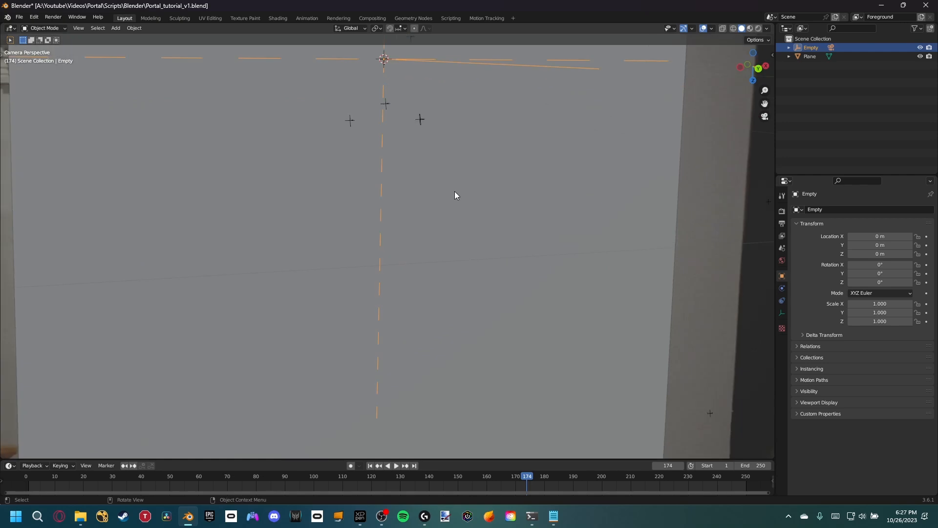
left_click(454, 191)
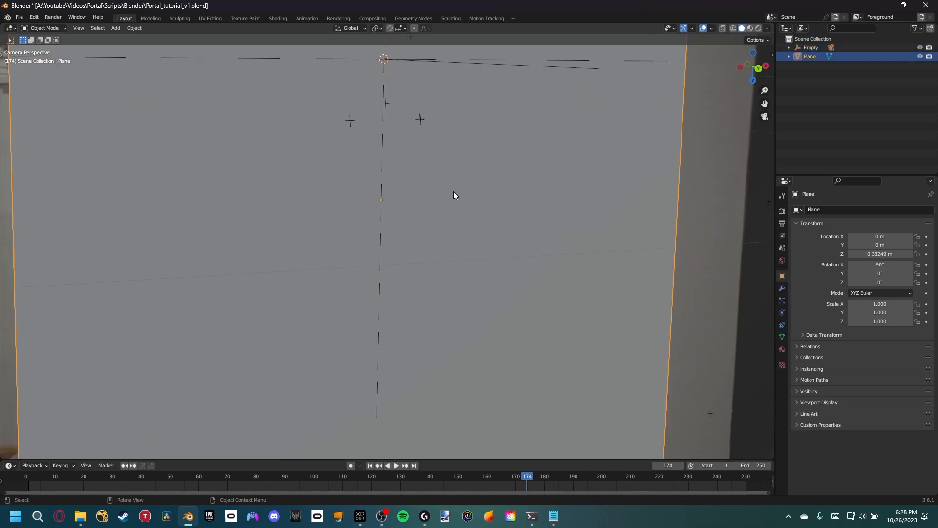
key("h")
middle_click_drag(455, 189, 431, 308, "shift")
scroll(406, 254, "up", 3)
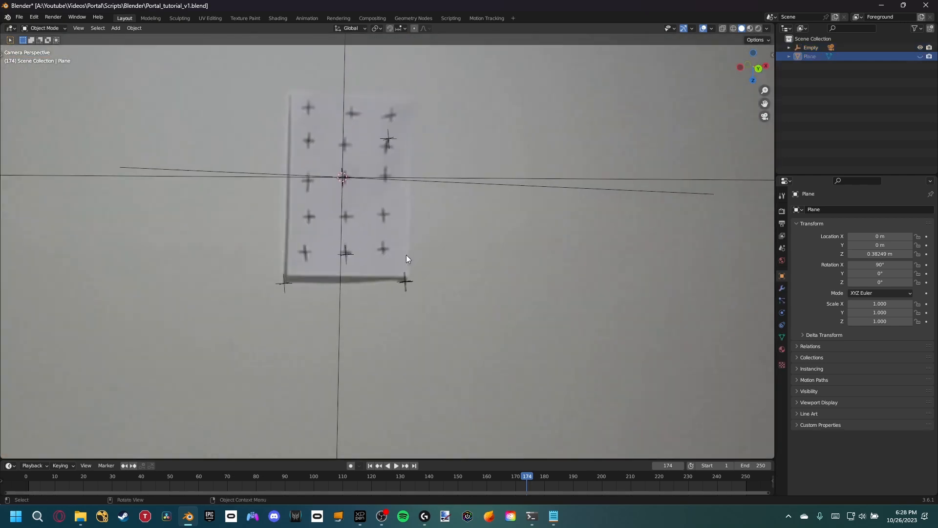
middle_click_drag(405, 254, 436, 280, "shift")
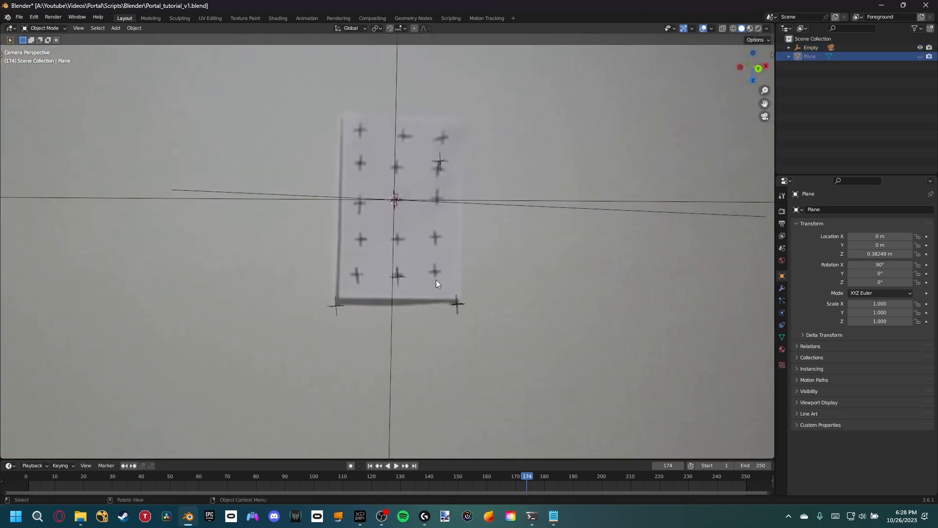
scroll(416, 216, "down", 2)
Step: Select the tracking points on the paper sheet and examine their alignment with the X axis from above
left_click(362, 268)
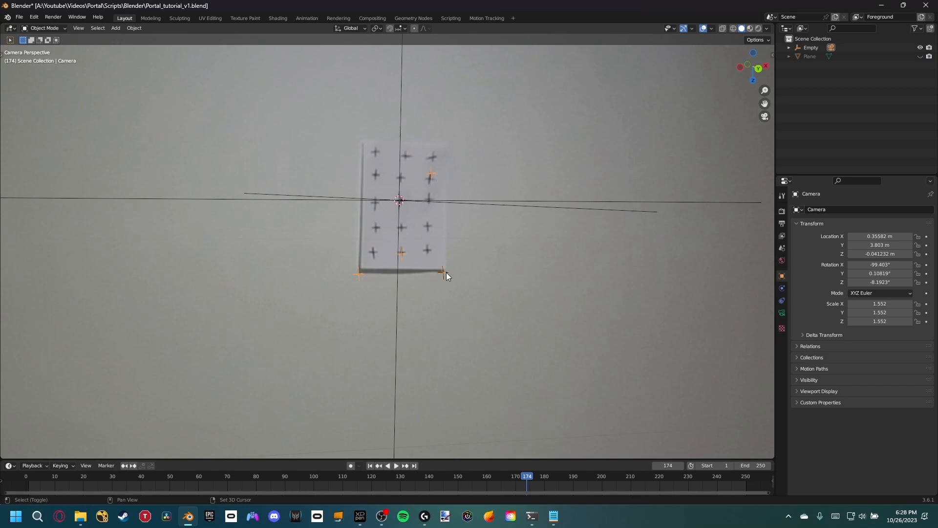
middle_click_drag(455, 221, 479, 184)
scroll(465, 211, "up", 10)
middle_click_drag(398, 207, 490, 302, "shift")
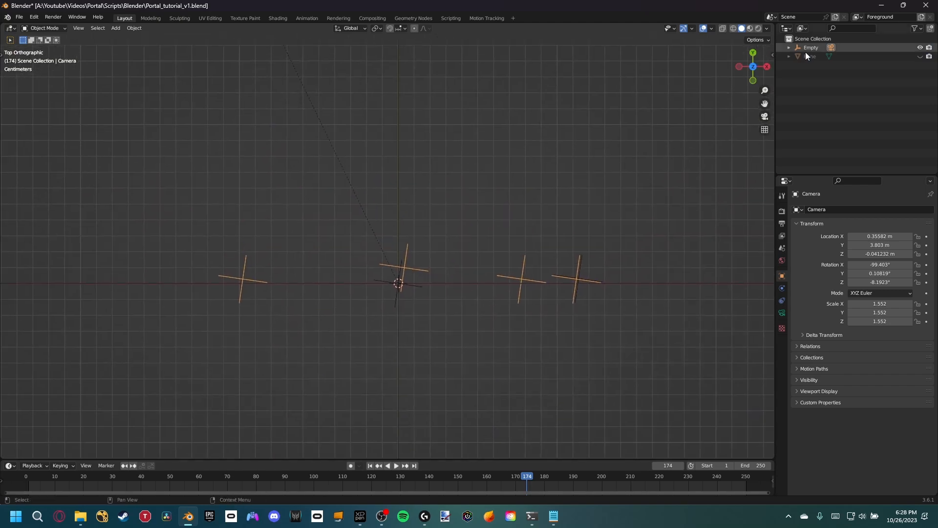
Step: In top view, move the empty about -0.003 m along Y to bring the wall's tracking points onto the X axis
left_click(394, 148)
scroll(429, 264, "up", 2)
middle_click_drag(421, 294, 409, 250, "shift")
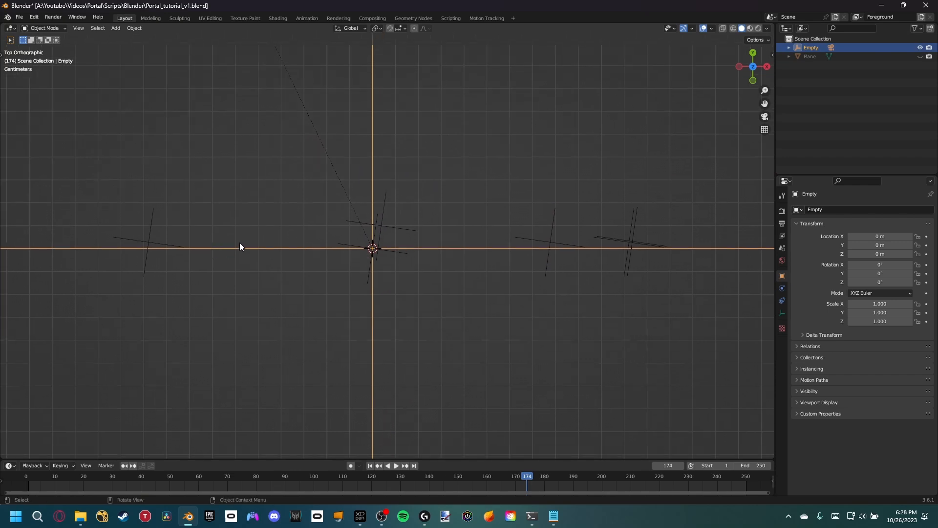
key("g")
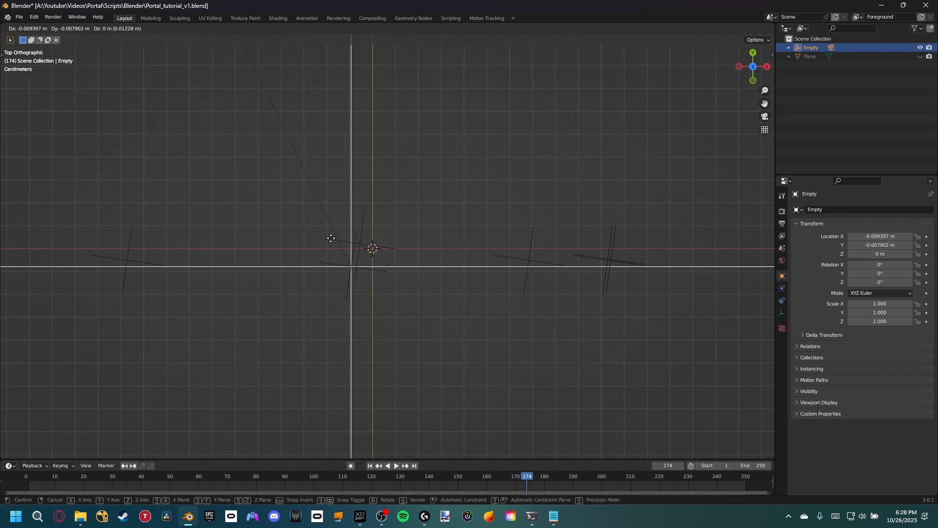
key("Escape")
key("g")
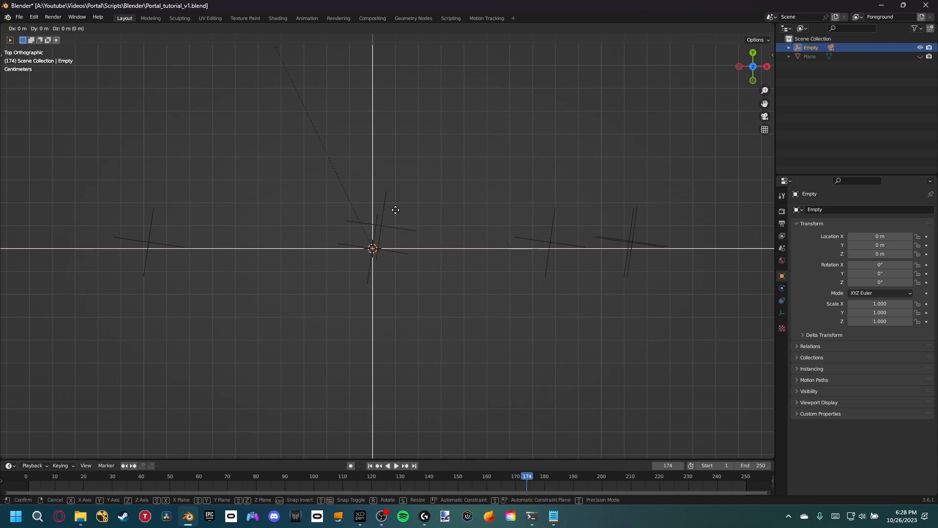
key("y")
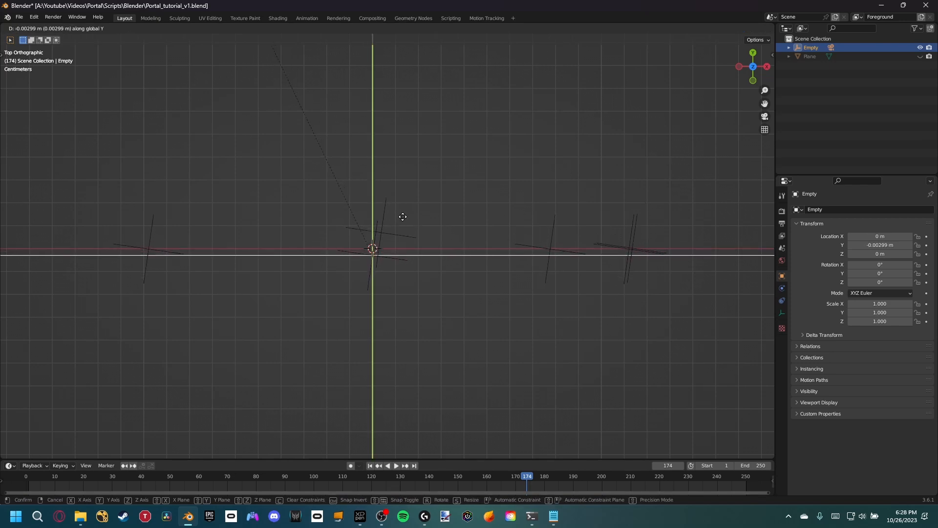
left_click(403, 219)
scroll(385, 363, "up", 2)
left_click(417, 159)
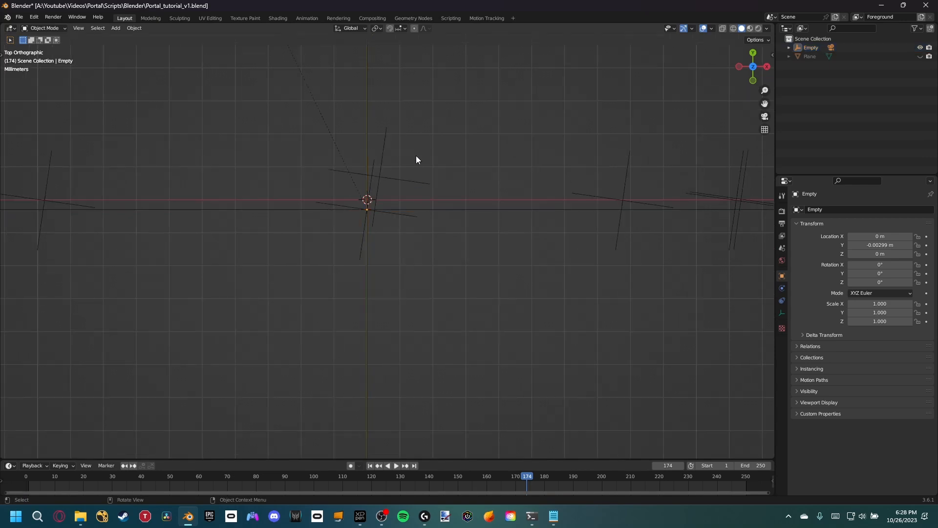
Step: Select the tracking points and examine from above whether they lie parallel to the X axis
scroll(401, 239, "down", 2)
middle_click_drag(439, 254, 462, 279, "shift")
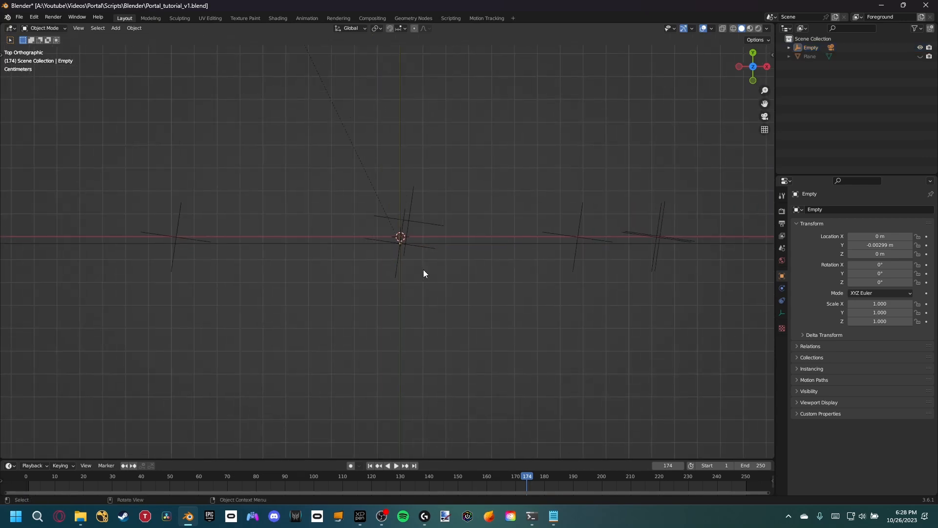
left_click(175, 238)
left_click(655, 222, "shift")
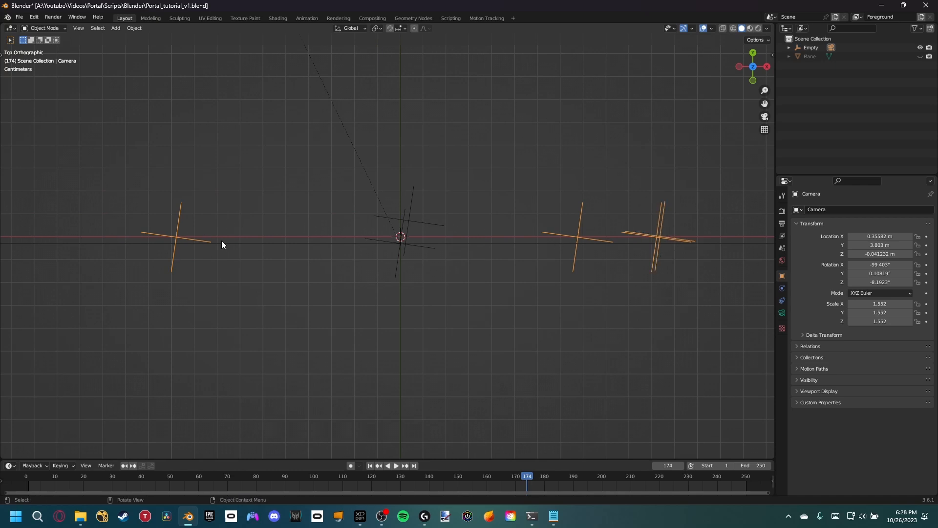
scroll(432, 238, "up", 2)
scroll(383, 242, "down", 4)
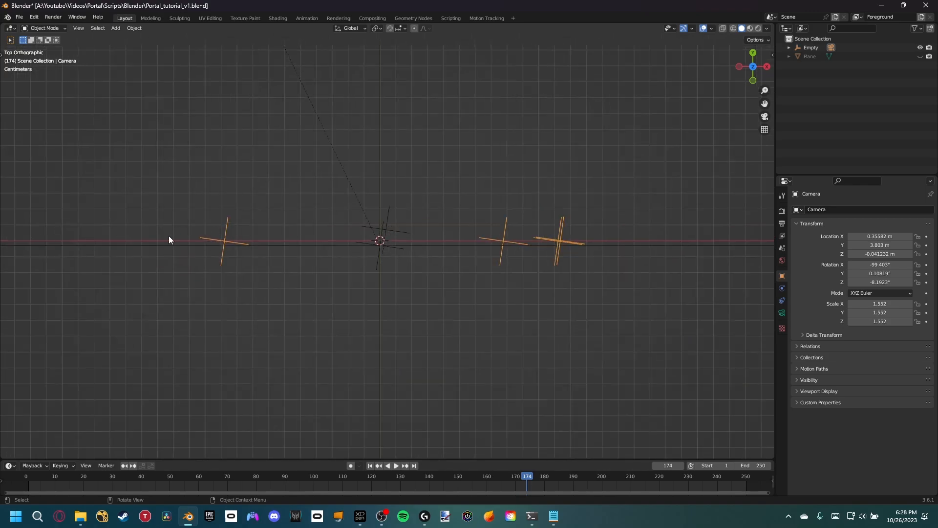
scroll(383, 231, "down", 3)
Step: Unhide the plane and, through the camera view, move it about 0.25 m along X to the wall's corner edge
key("KP_0")
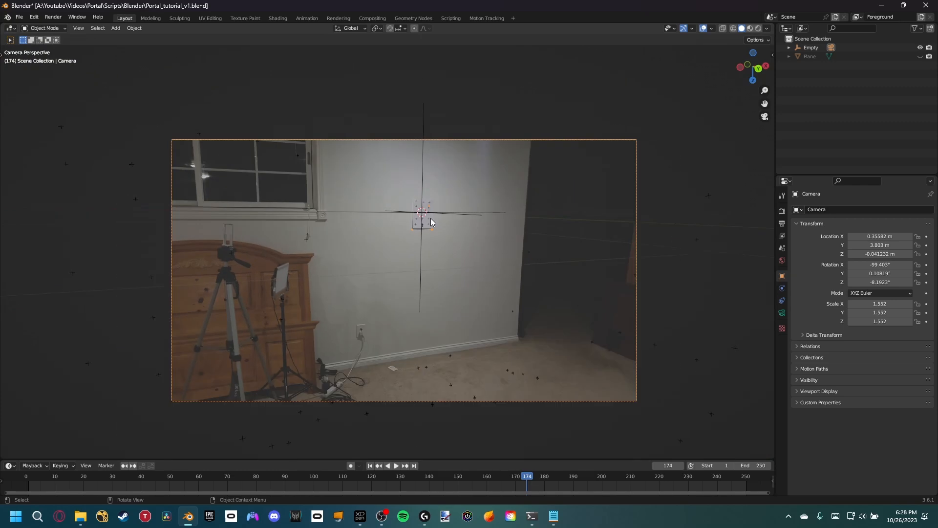
key("alt+h")
scroll(448, 250, "up", 5)
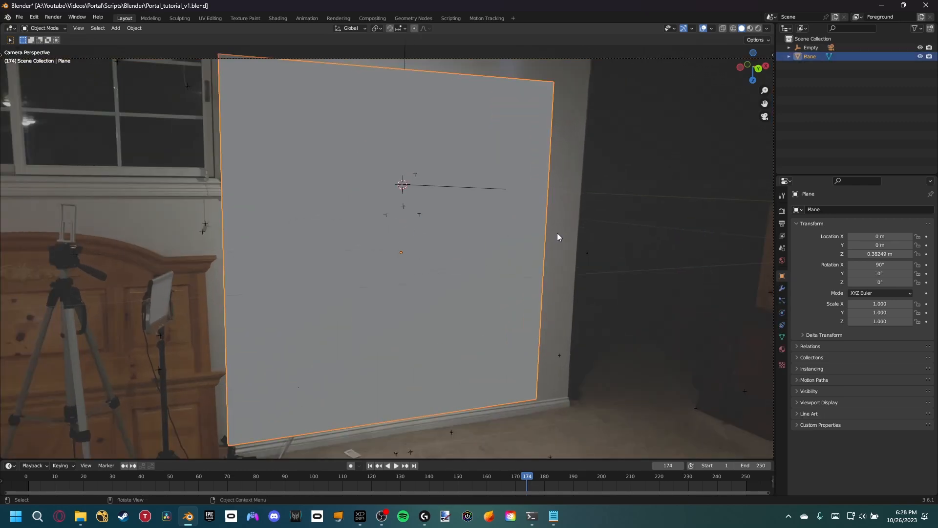
scroll(429, 218, "down", 2, "shift")
key("g")
key("x")
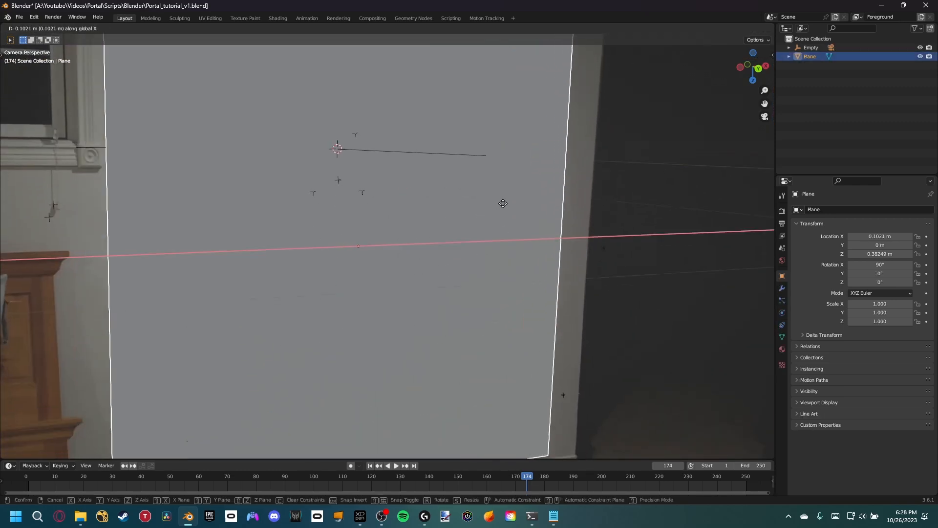
left_click(535, 203)
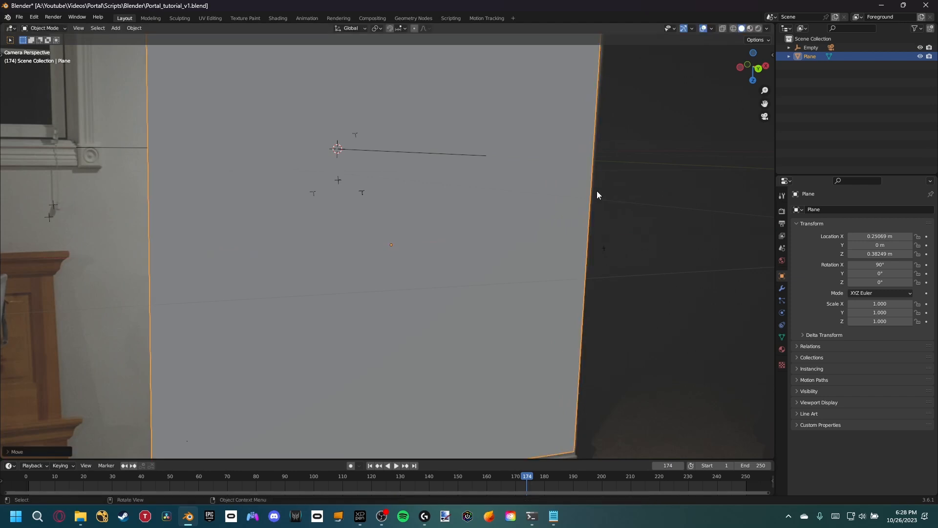
Step: Scrub the timeline to frame 103 and examine how well the plane stays aligned with the wall
middle_click_drag(478, 327, 424, 316, "shift")
left_click_drag(165, 478, 322, 477)
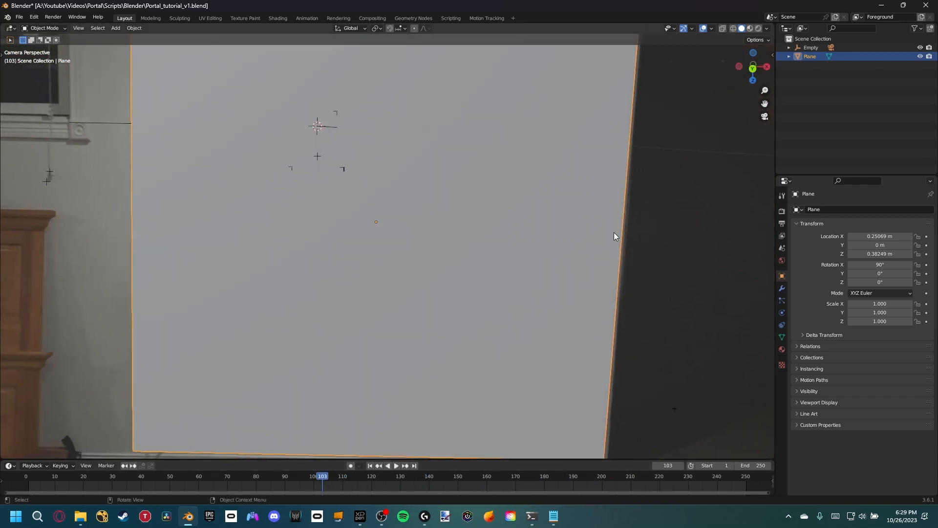
middle_click_drag(538, 316, 511, 291, "shift")
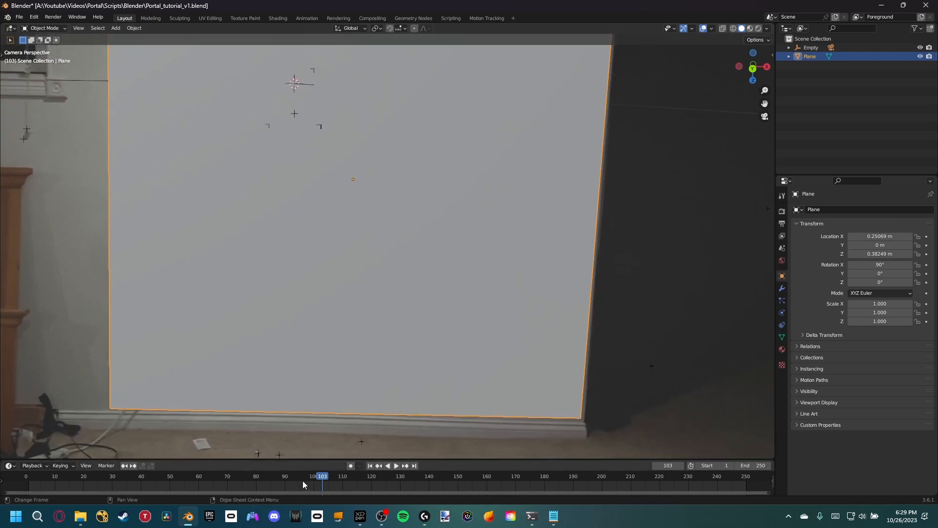
Step: Move the timeline to frame 101 and delete the reference plane from the scene
mouse_move(303, 484)
left_mouse_down()
mouse_move(178, 486)
mouse_move(149, 496)
mouse_move(317, 483)
left_mouse_up()
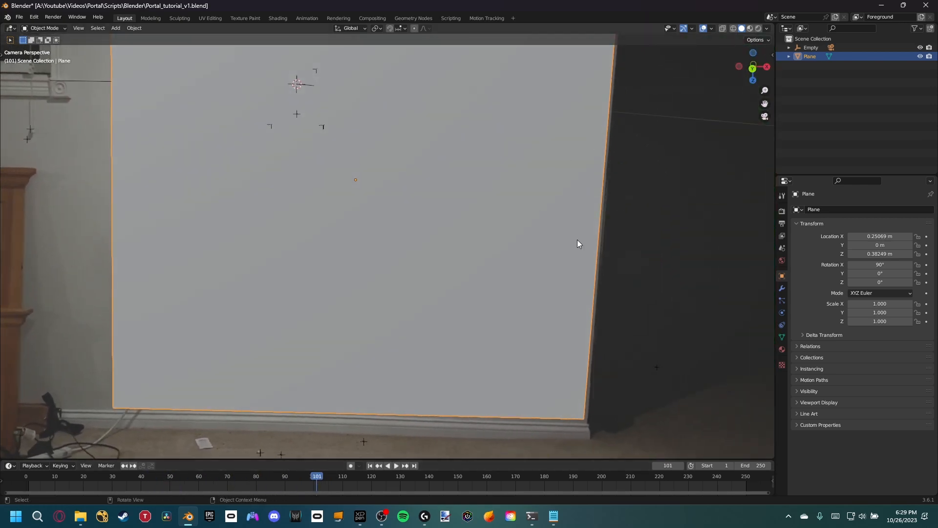
middle_click_drag(343, 189, 379, 283, "shift")
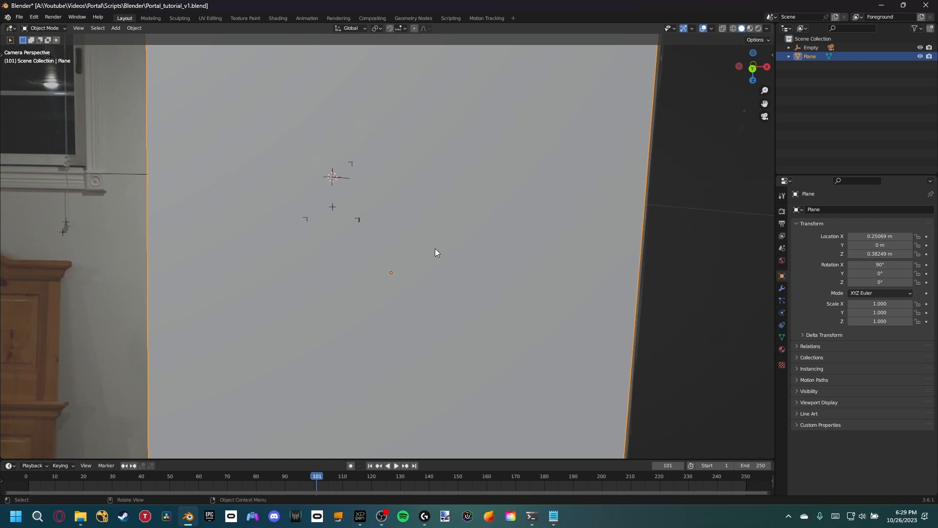
key("x")
left_click(434, 249)
scroll(533, 274, "down", 4)
middle_click_drag(512, 262, 502, 252, "shift")
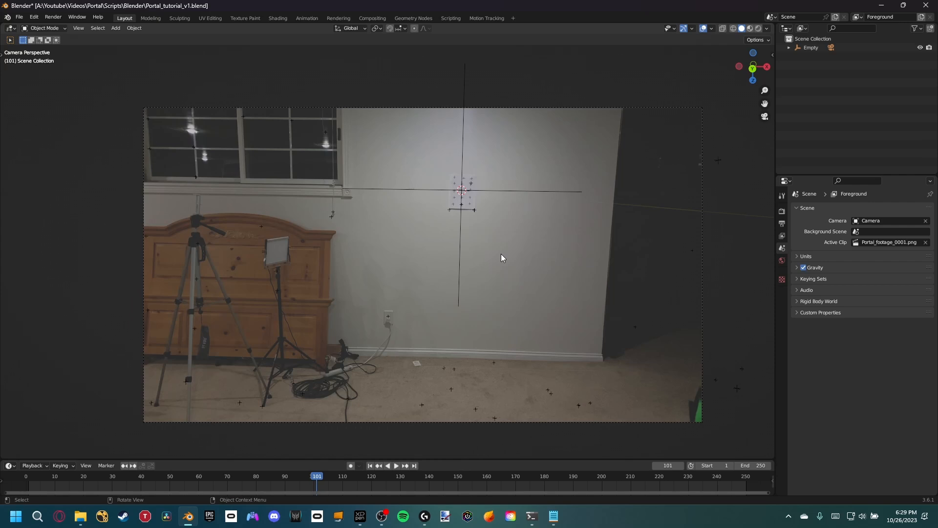
middle_click_drag(507, 239, 459, 279, "shift")
scroll(461, 296, "up", 2)
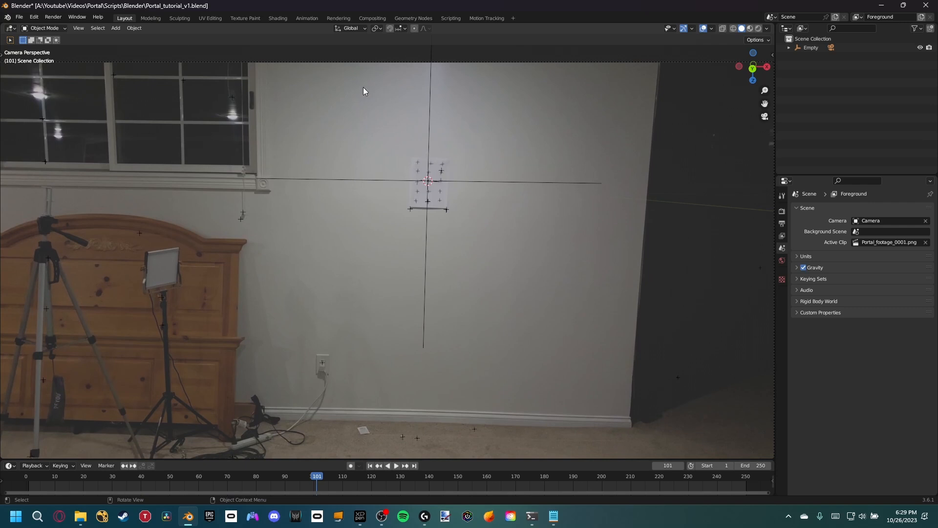
Step: Search the add-on preferences for "images as" and check that Import Images as Planes is enabled
left_click(38, 18)
left_click(65, 143)
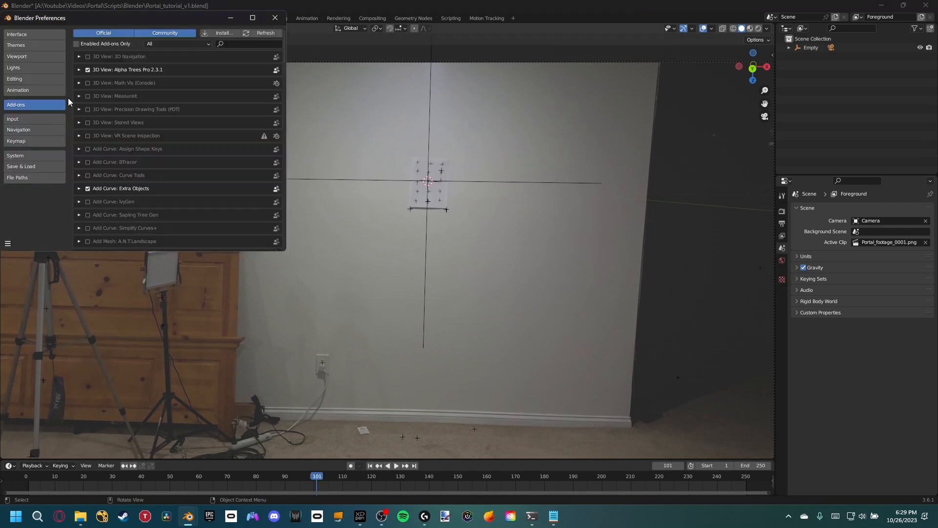
left_click(227, 44)
type("images as")
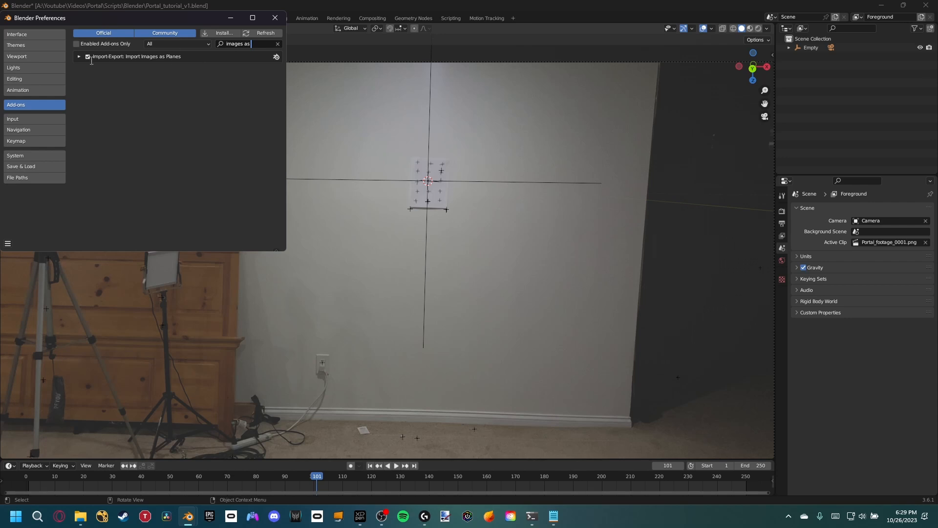
left_click(275, 18)
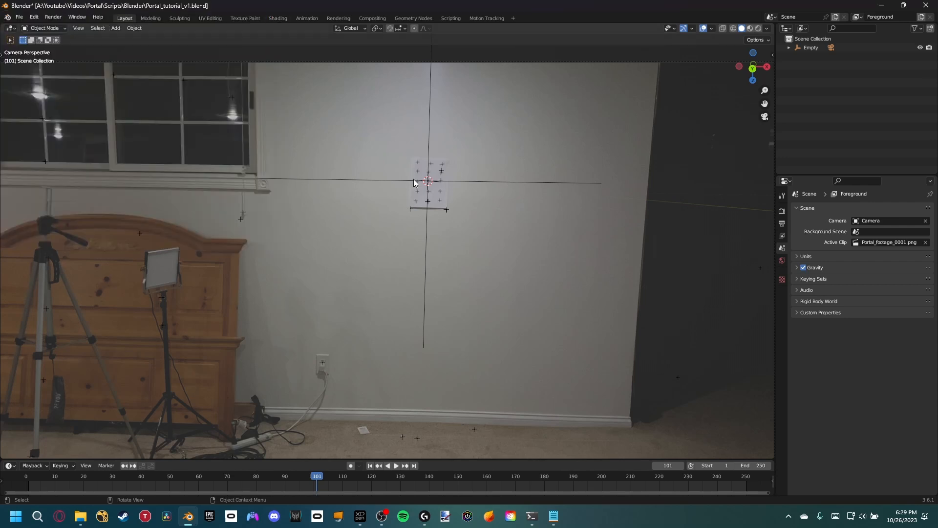
Step: Import Portal_w_alpha.mov from the Renders\cg folder as an image plane
key("F3")
type("images")
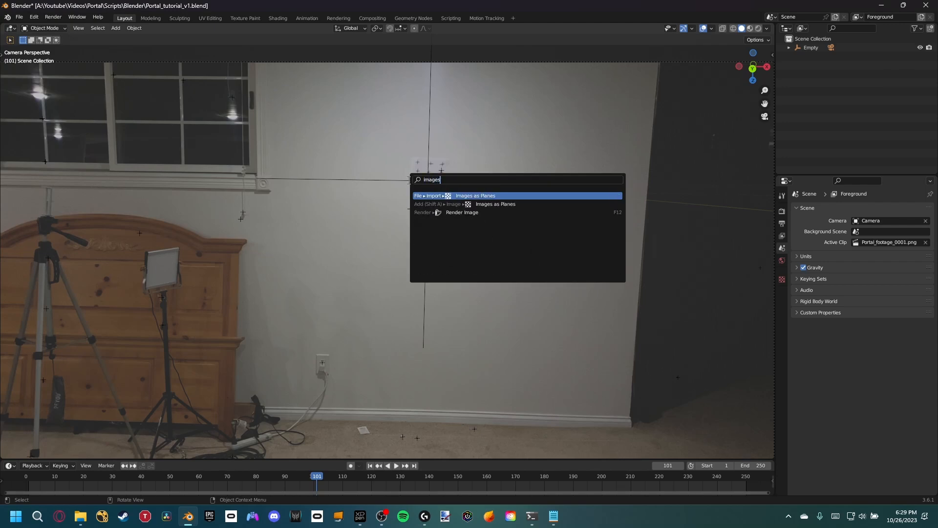
left_click(458, 199)
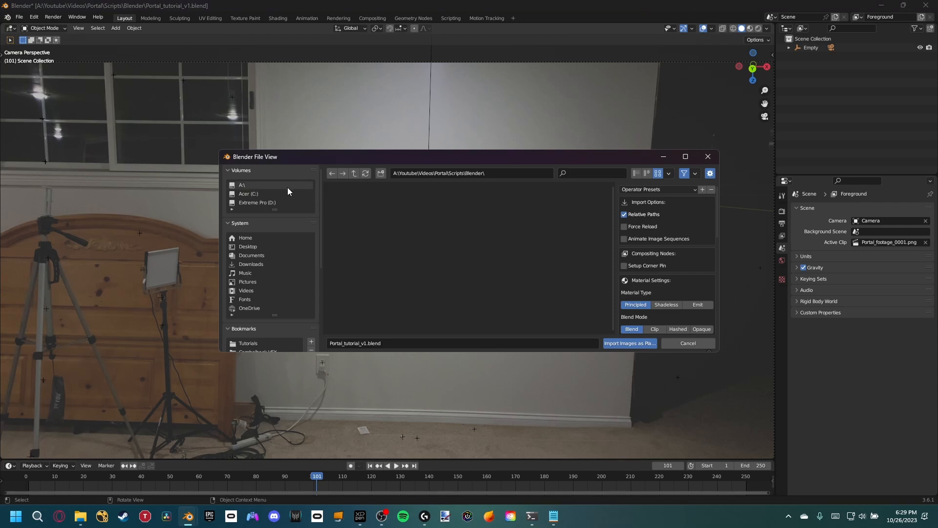
left_click(270, 187)
scroll(496, 260, "down", 3)
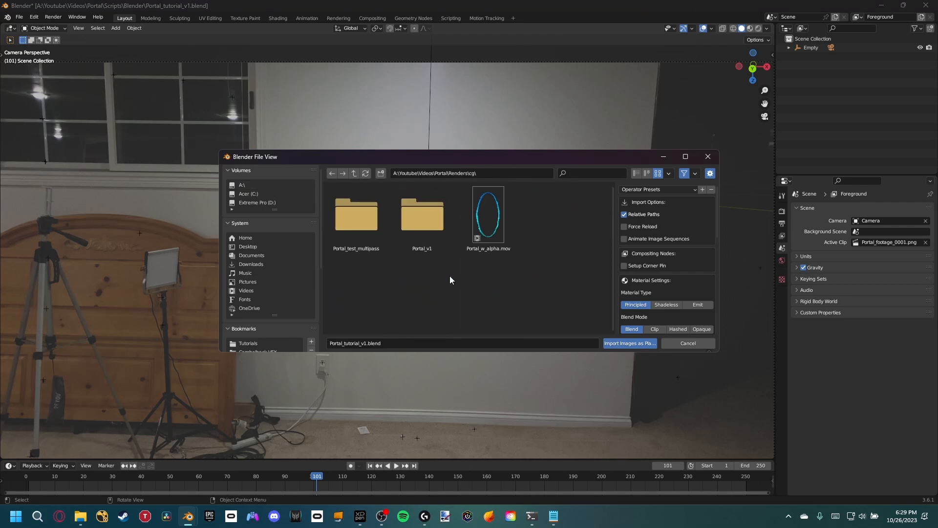
left_click(499, 215)
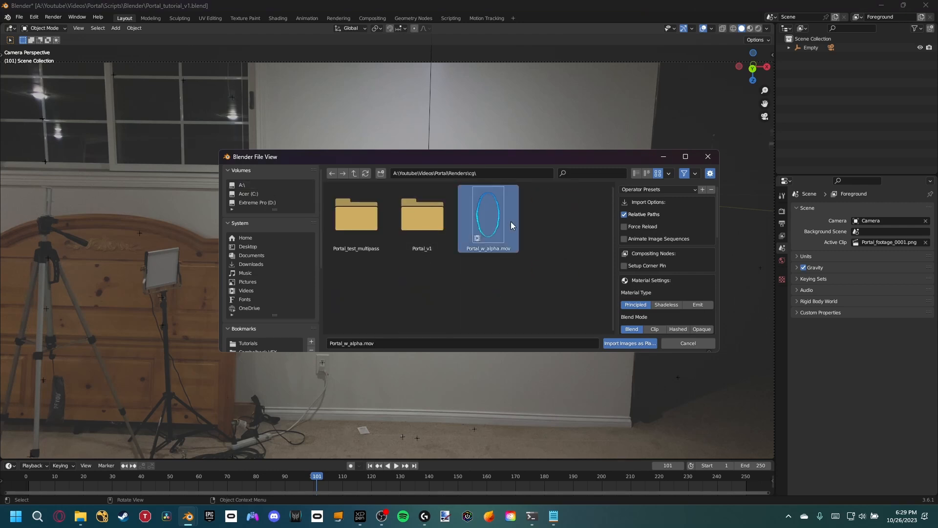
left_click(631, 342)
scroll(561, 266, "down", 2)
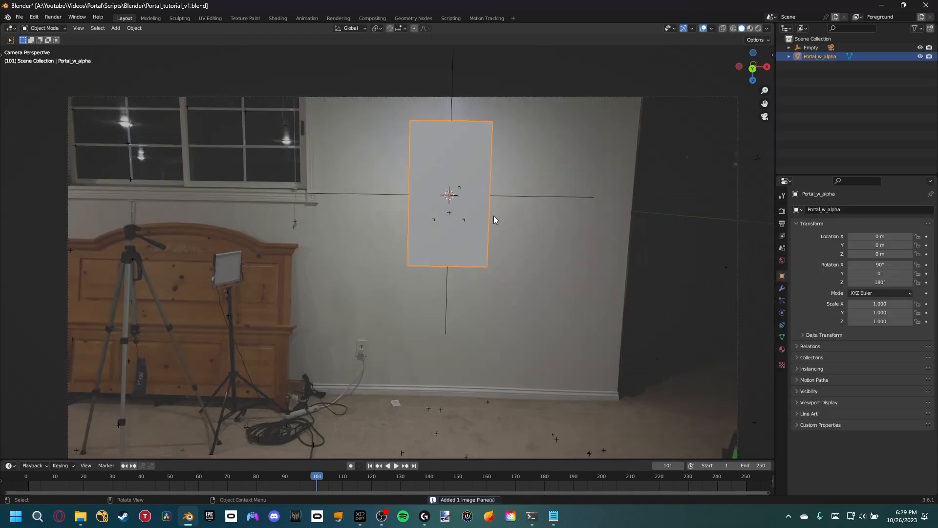
Step: Scale the imported portal plane to about 2.045 and switch the viewport to rendered shading
key("s")
left_click(565, 228)
key("z")
left_click(537, 225)
middle_click_drag(537, 224, 470, 250, "shift")
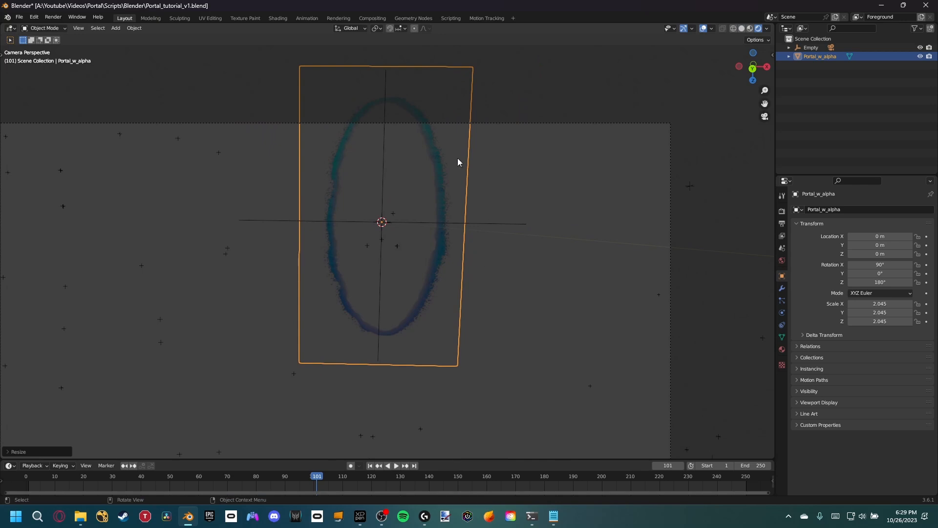
scroll(406, 265, "up", 1)
middle_click_drag(422, 283, 462, 262, "shift")
scroll(339, 201, "down", 2)
middle_click_drag(384, 273, 420, 276, "shift")
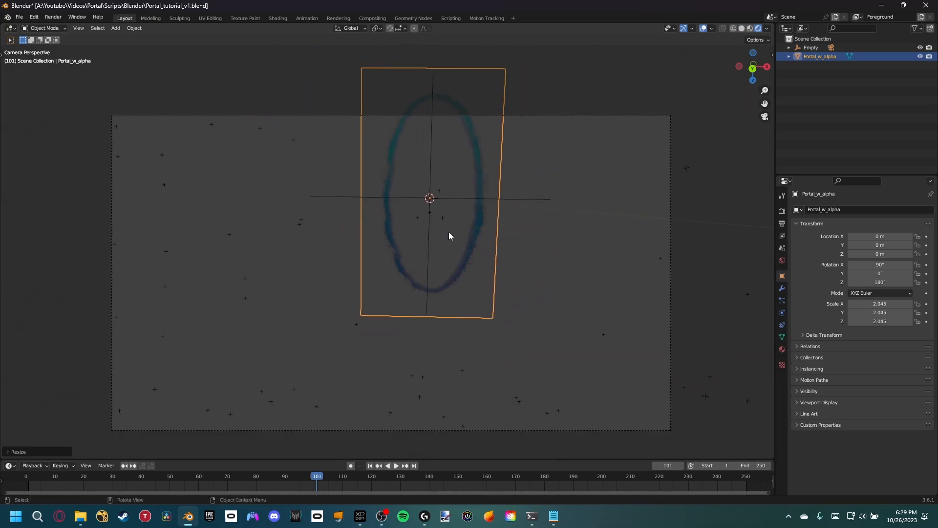
Step: Enable the transparent film in the render settings so the tracked footage shows behind the portal
left_click(782, 212)
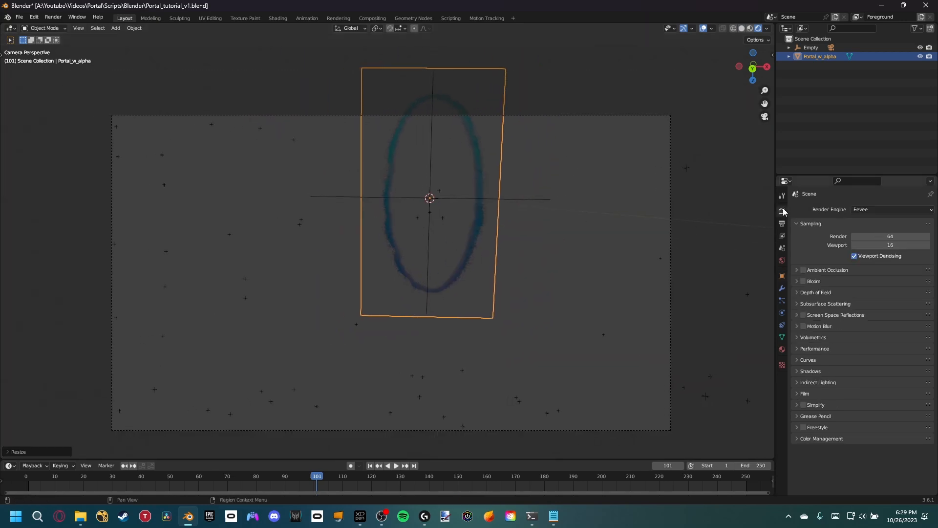
left_click(799, 394)
left_click(850, 415)
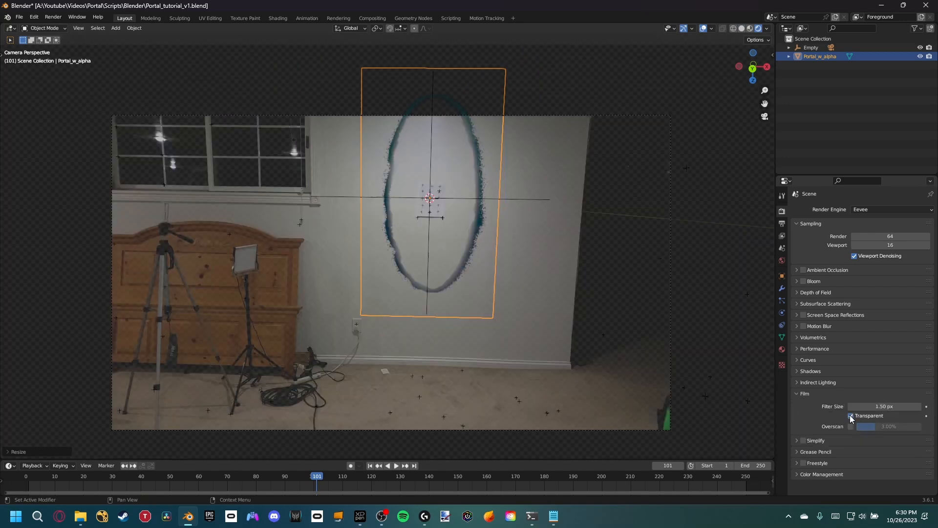
Step: Scale the portal plane up further over the wall
scroll(464, 204, "up", 2)
key("s")
left_click(640, 193)
key("g")
key("shift+z")
right_click(631, 204)
middle_click_drag(453, 189, 524, 255)
key("KP_7")
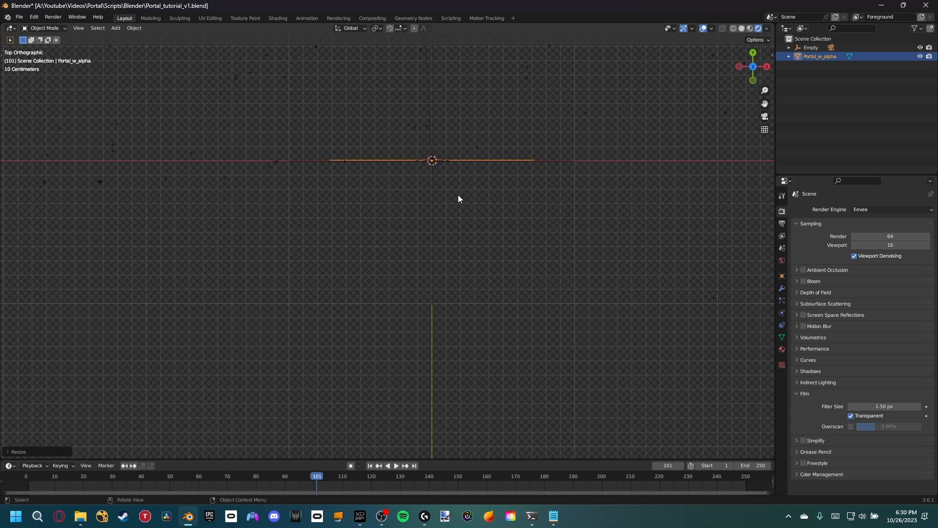
key("g")
key("x")
right_click(466, 132)
Step: Try moving the portal plane off the wall along Y, scrub the footage through the camera, and undo the move
key("g")
key("y")
left_click(500, 58)
middle_click_drag(500, 58, 494, 101)
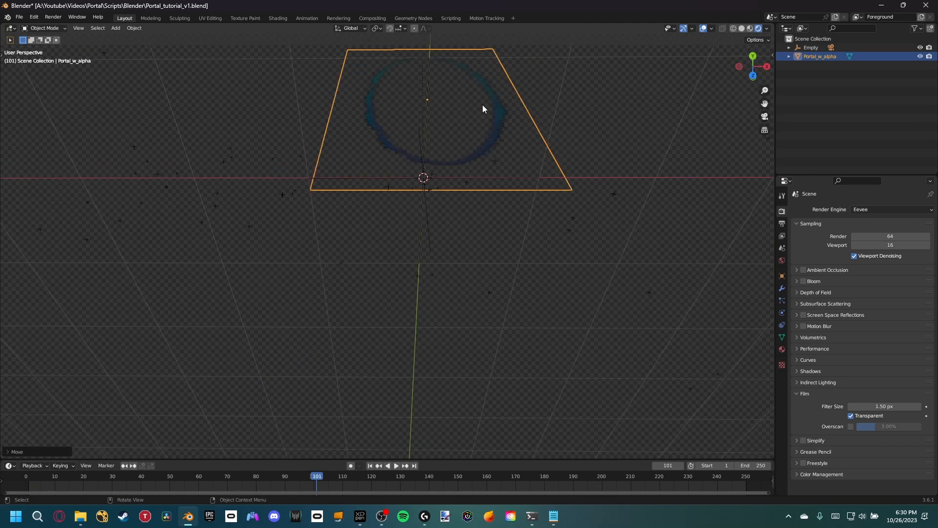
key("KP_0")
left_click_drag(299, 472, 523, 476)
key("ctrl+z")
key("ctrl+z")
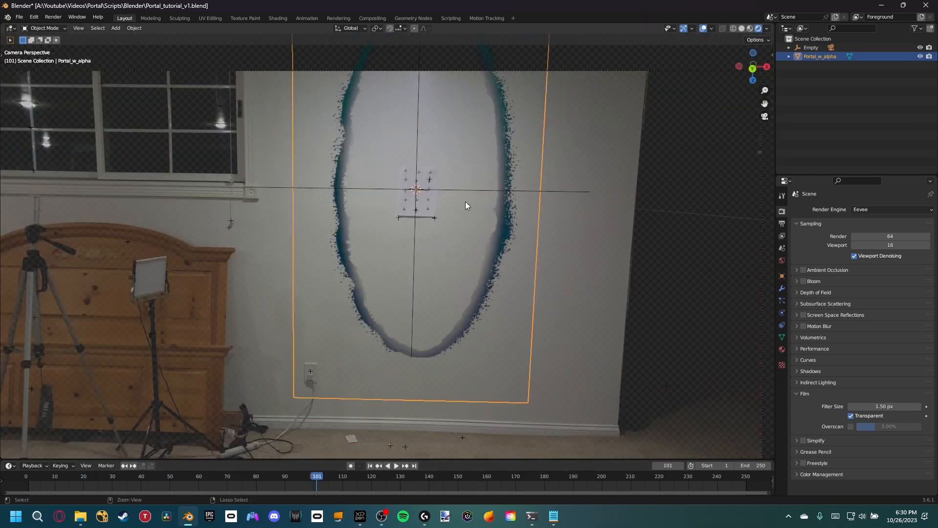
Step: Through the camera view, resize the portal plane and lower it along Z so the portal ring ends just above the baseboard
middle_click_drag(459, 203, 494, 251)
key("KP_0")
scroll(419, 211, "up", 3)
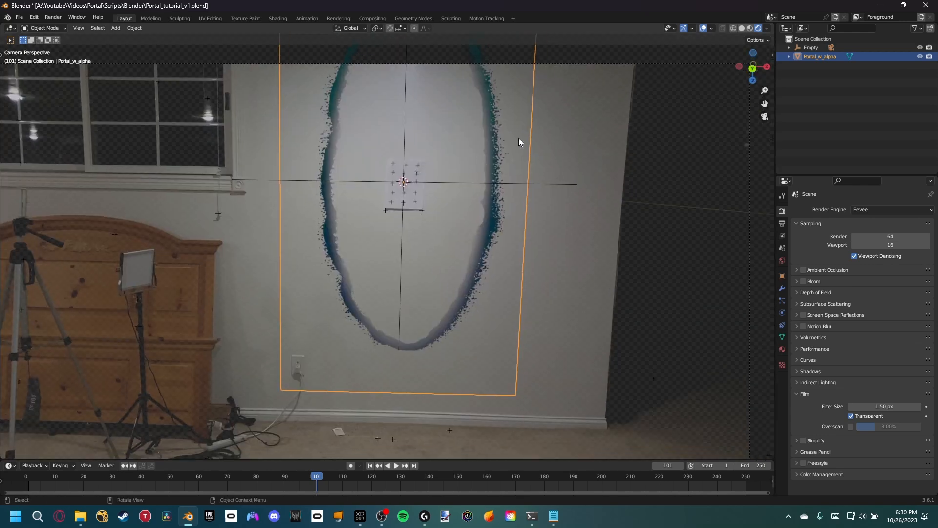
key("s")
left_click(488, 147)
key("g")
key("z")
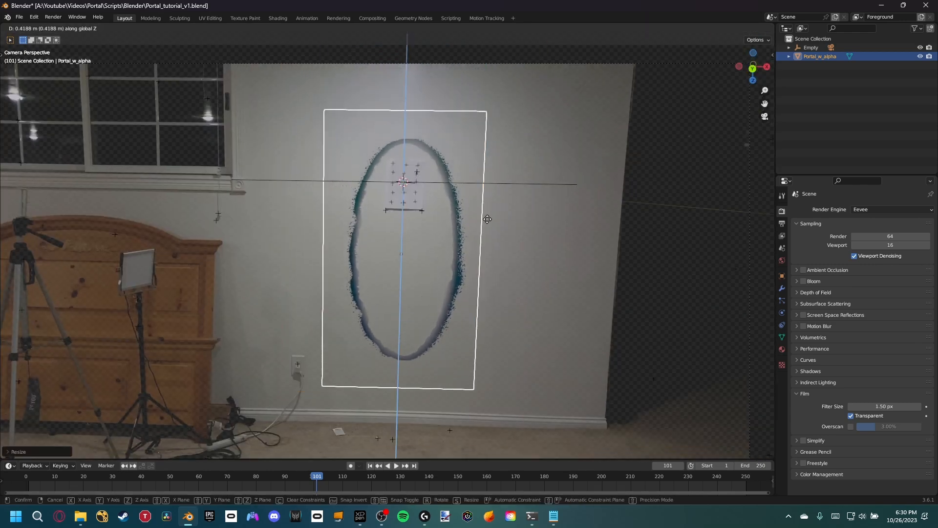
left_click(532, 224)
key("g")
left_click(533, 211)
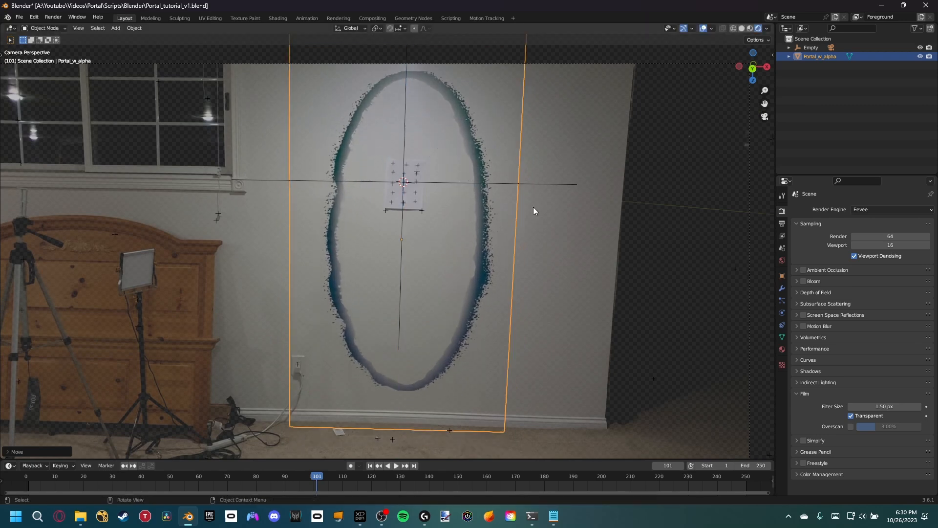
Step: Play and scrub the shot up to frame 200 to check how the portal sticks to the wall, and save the file
left_click_drag(273, 479, 101, 490)
key("space")
left_click_drag(423, 489, 602, 488)
key("space")
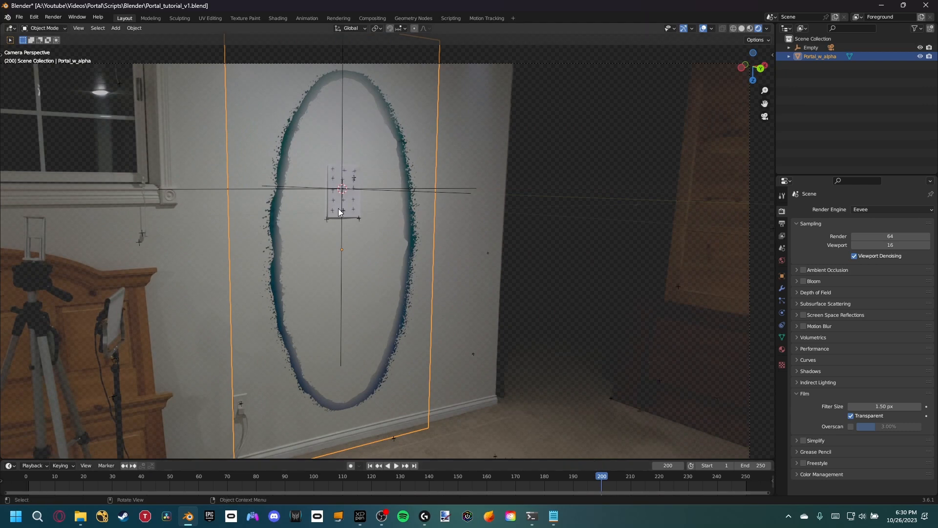
key("Home")
key("ctrl+s")
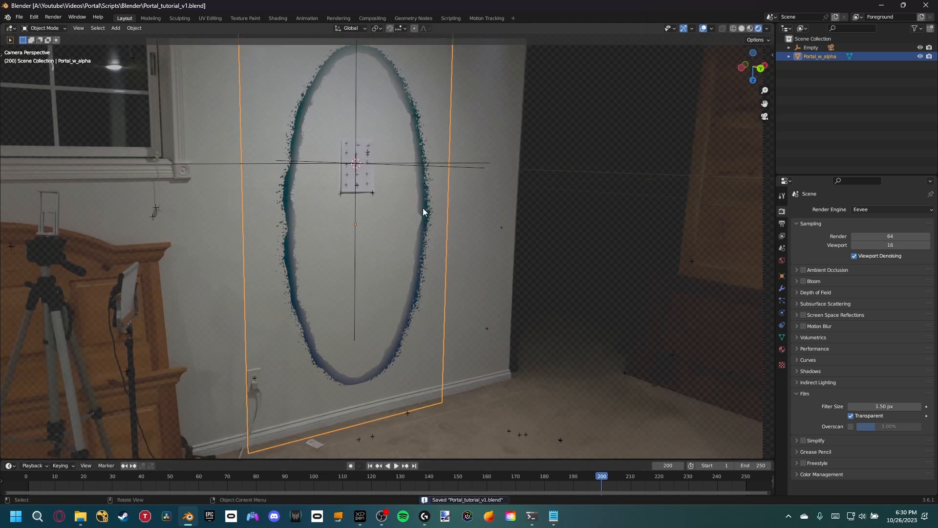
Step: Add a point light and move it along X to the portal's right rim
scroll(413, 224, "up", 4)
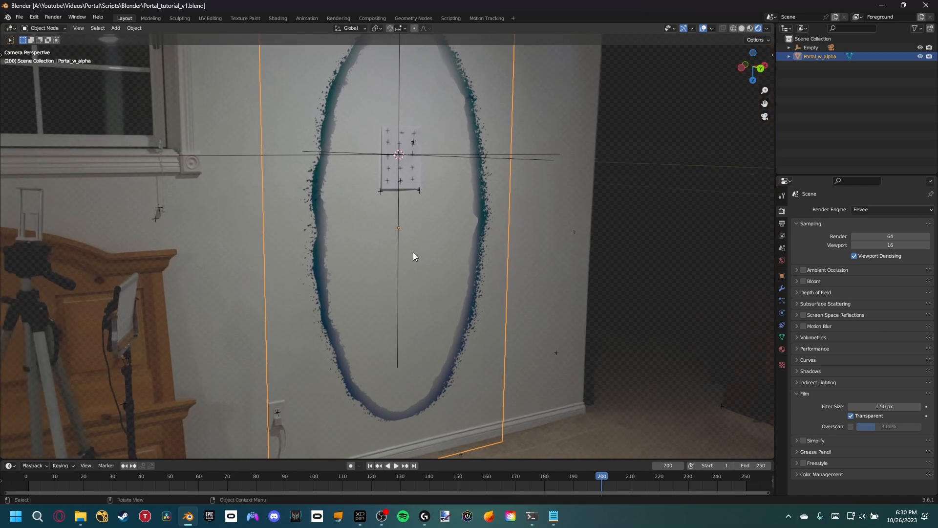
key("shift+a")
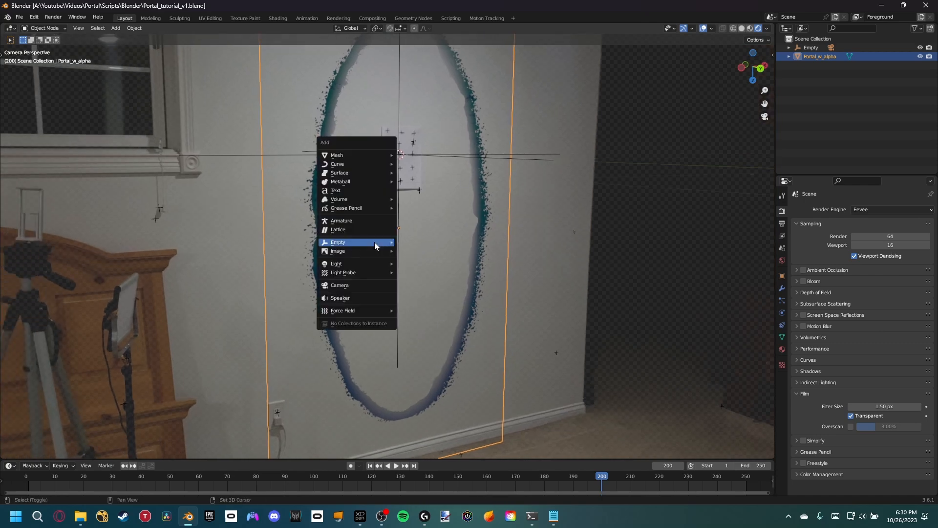
mouse_move(344, 263)
left_click(411, 261)
key("g")
key("x")
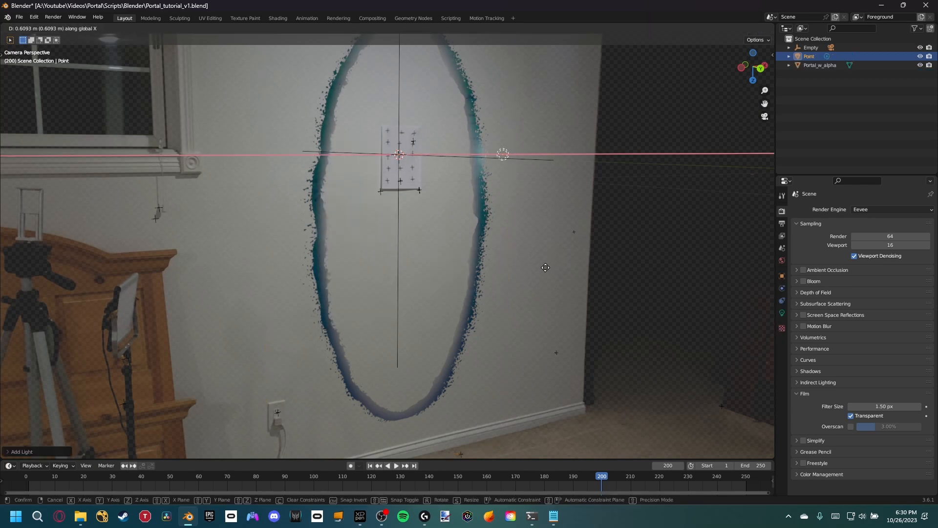
left_click(557, 163)
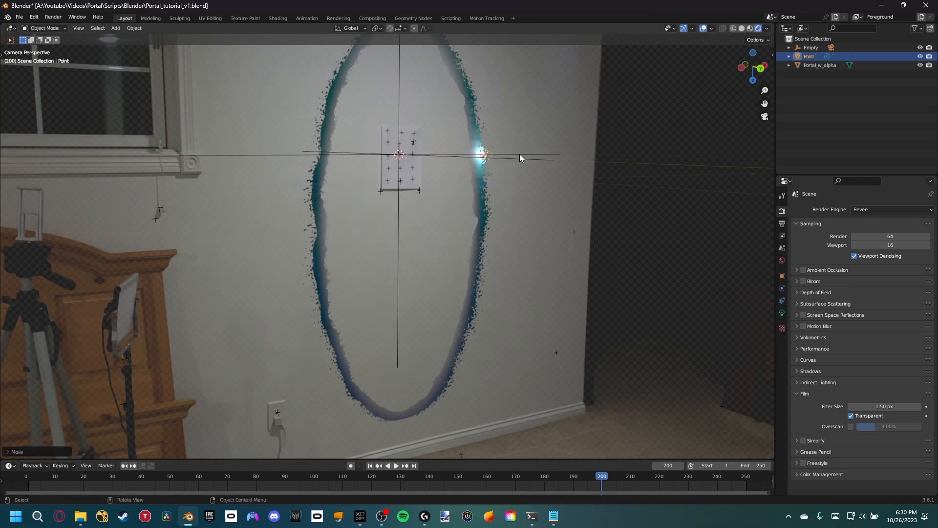
Step: Adjust the point light's position within the XY plane and examine its glow on the portal rim through the camera
middle_click_drag(462, 143, 492, 168)
key("g")
key("shift+z")
left_click(489, 163)
key("KP_0")
scroll(470, 205, "up", 3)
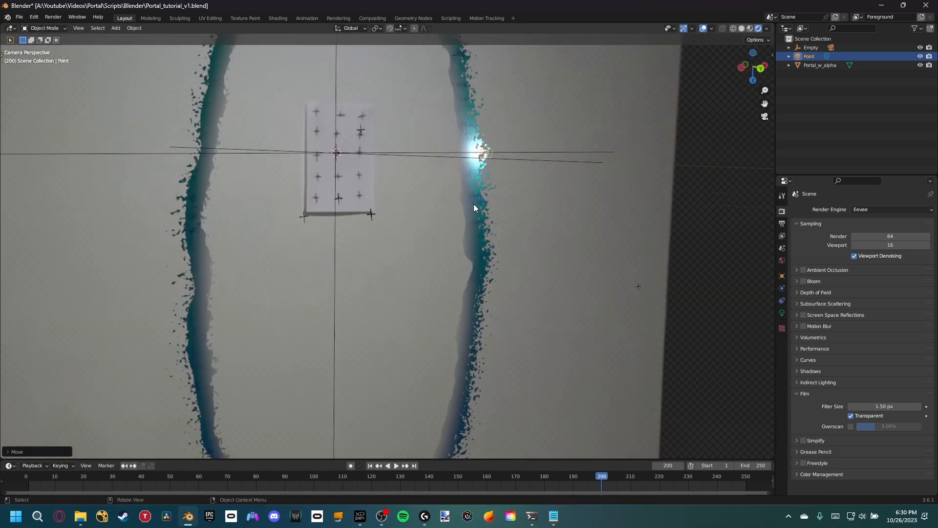
scroll(514, 142, "down", 3)
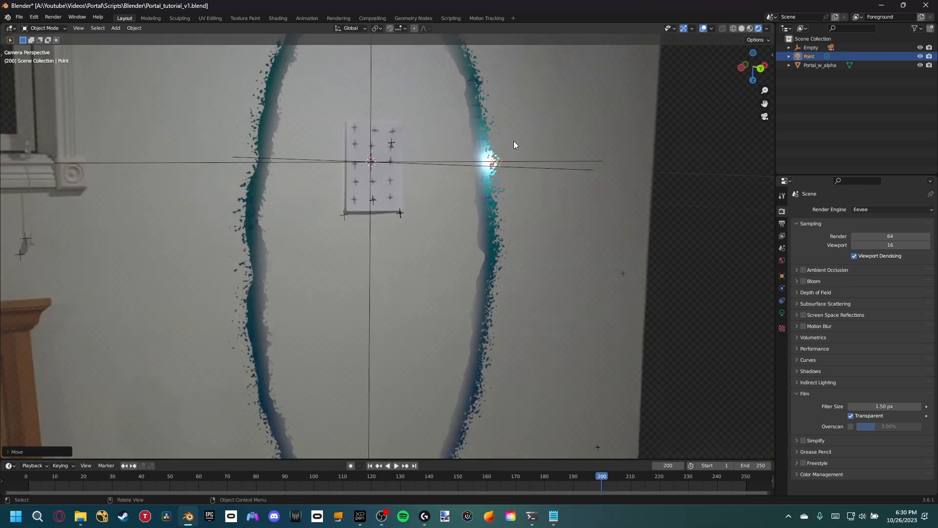
Step: Delete the point light
key("x")
left_click(514, 142)
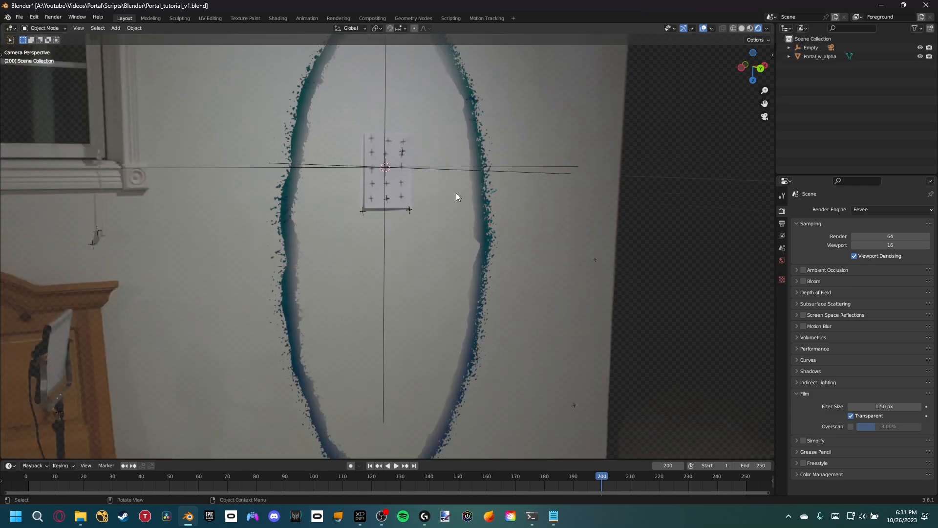
scroll(458, 193, "down", 2)
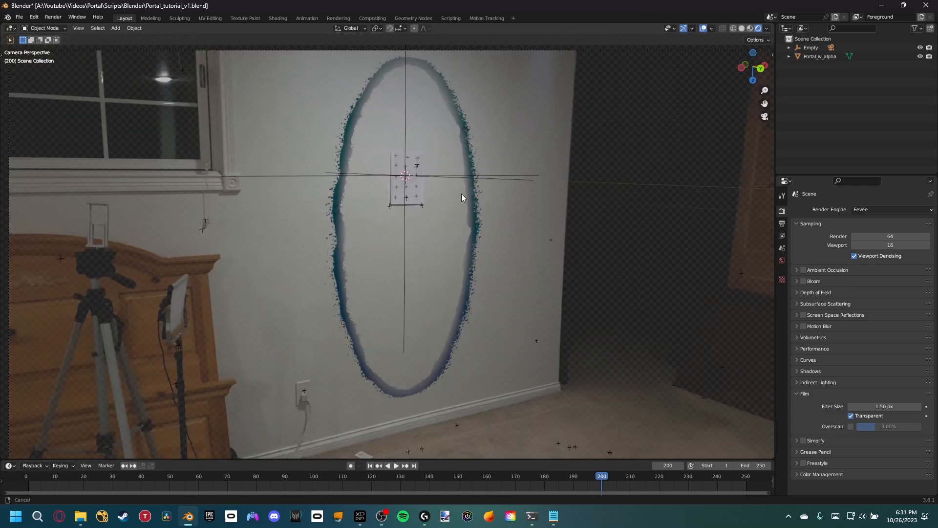
Step: Select the portal plane, split the 3D viewport vertically and show the plane's material in a Shader Editor beside it
left_click(471, 113)
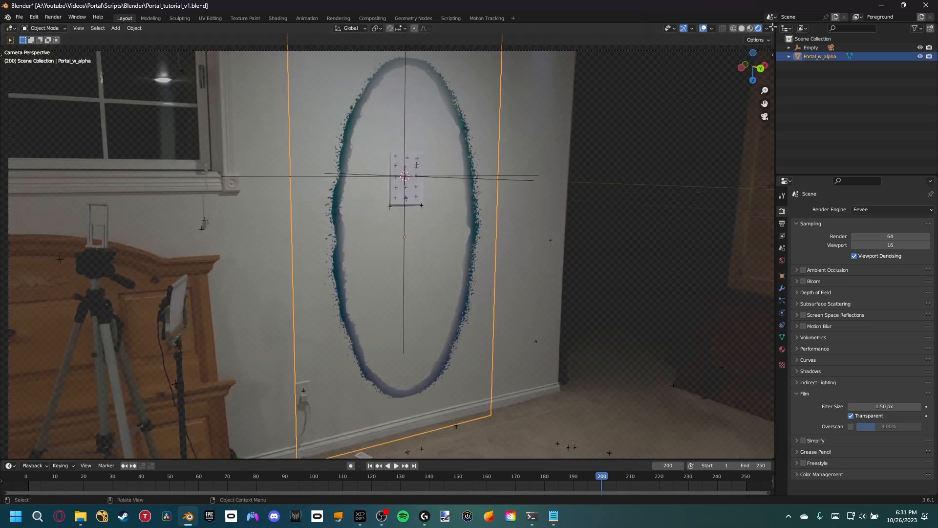
left_click_drag(772, 27, 445, 39)
left_click(458, 28)
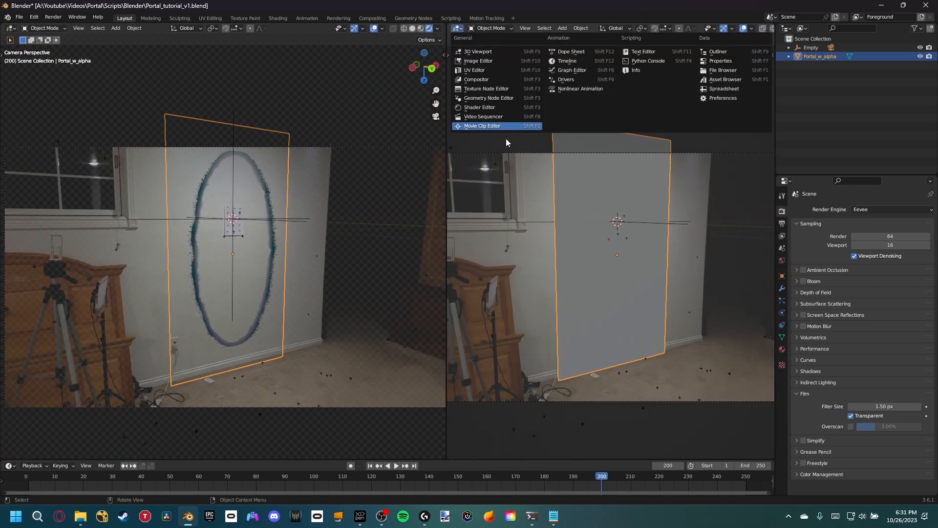
left_click(480, 107)
middle_click_drag(522, 240, 597, 185, "shift")
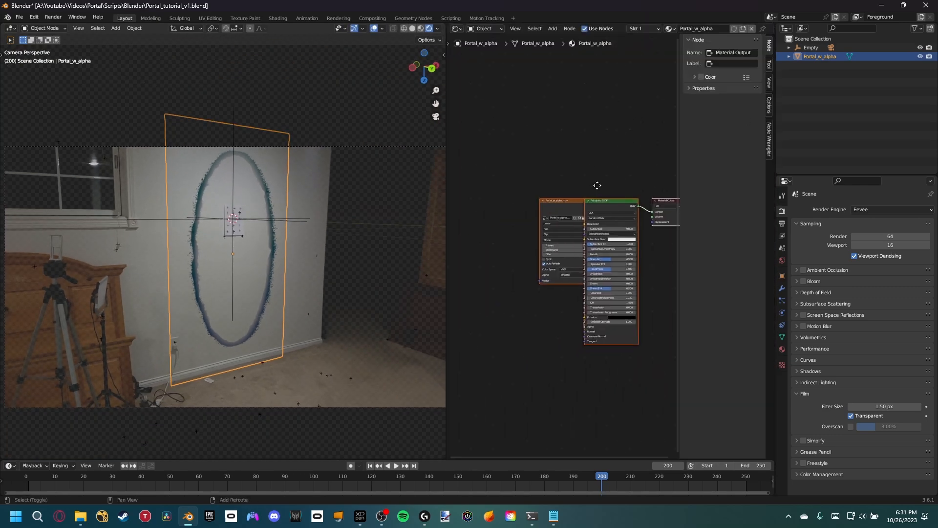
Step: Hide the Shader Editor's sidebar and move the Portal_w_alpha.mov texture node clear of the Principled BSDF node
scroll(595, 182, "up", 2)
key("n")
middle_click_drag(708, 155, 636, 112)
scroll(587, 117, "up", 4)
middle_click_drag(554, 163, 572, 132)
left_click(619, 107)
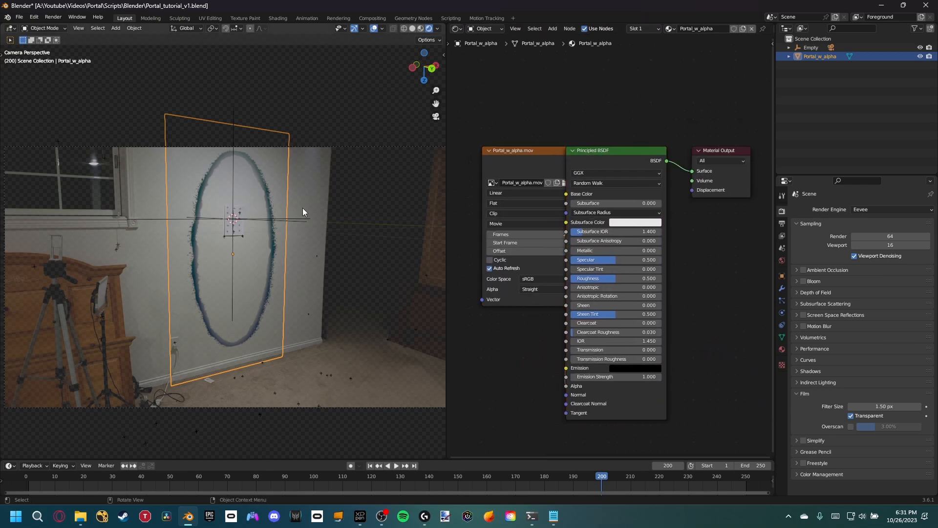
scroll(374, 196, "up", 2)
left_click_drag(516, 165, 444, 177)
middle_click_drag(540, 167, 580, 163, "shift")
scroll(571, 163, "down", 2)
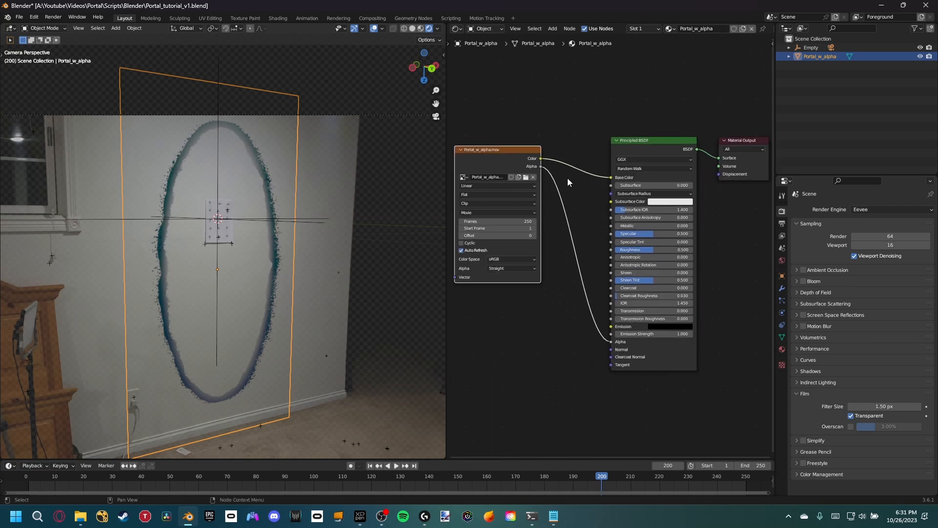
Step: Delete the Principled BSDF node and connect the movie texture's Color output directly to the Material Output's Surface input
left_click(642, 140)
key("x")
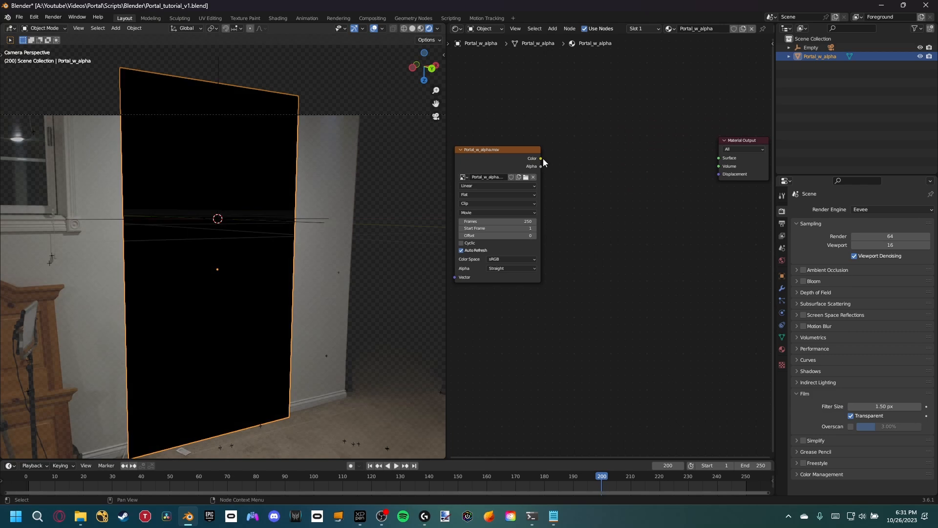
left_click_drag(541, 159, 684, 165)
left_click_drag(541, 159, 719, 160)
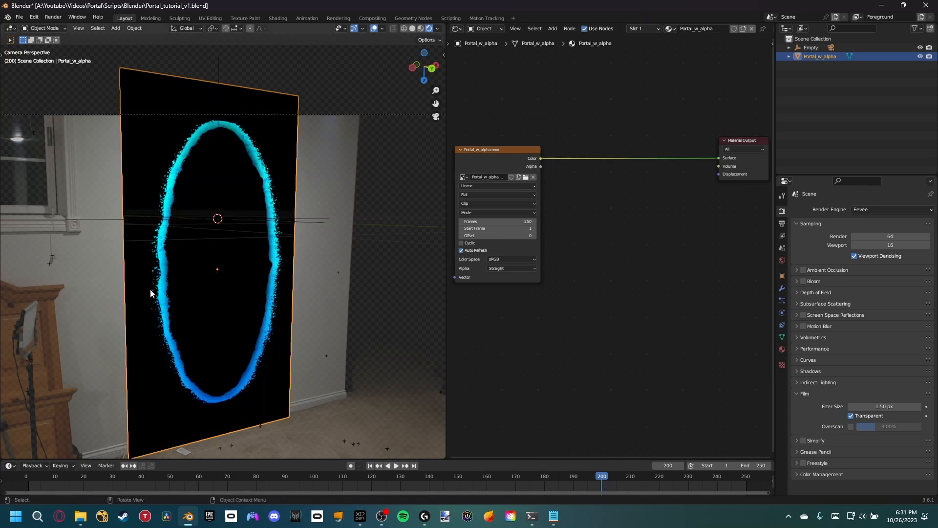
middle_click_drag(237, 267, 258, 256, "shift")
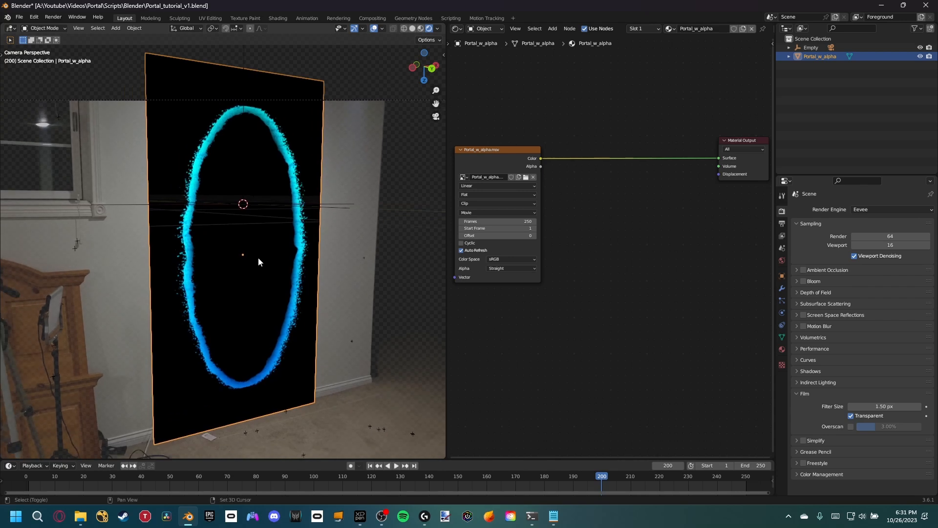
Step: Insert a Mix Shader between the movie texture and the Material Output, with the texture's Color feeding its second Shader input
middle_click_drag(569, 217, 614, 240)
left_click_drag(560, 173, 536, 167)
middle_click_drag(600, 218, 552, 243)
key("shift+a")
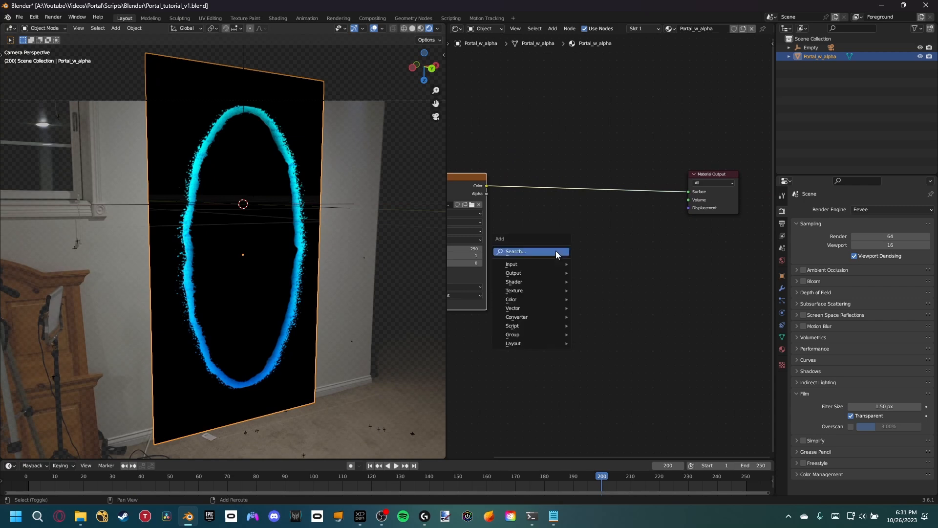
type("shader")
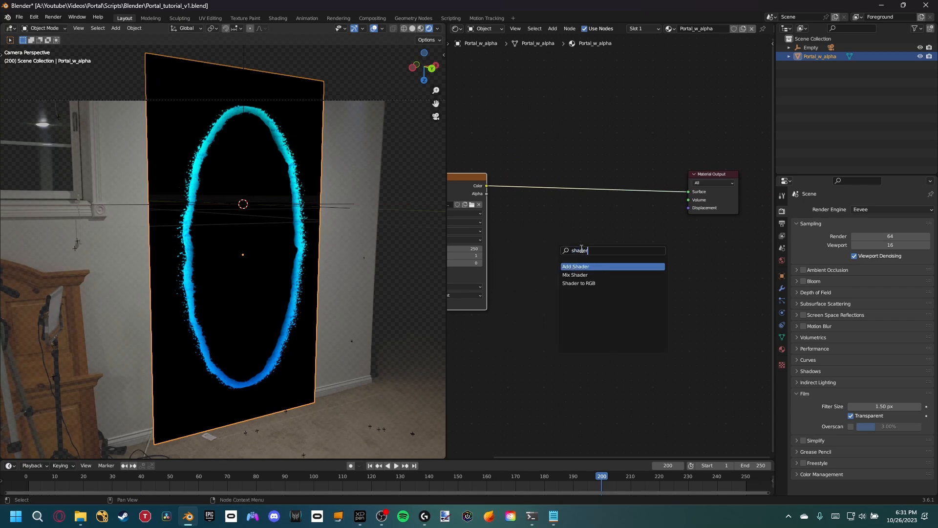
left_click(575, 275)
left_click(642, 261)
middle_click_drag(625, 244, 664, 242)
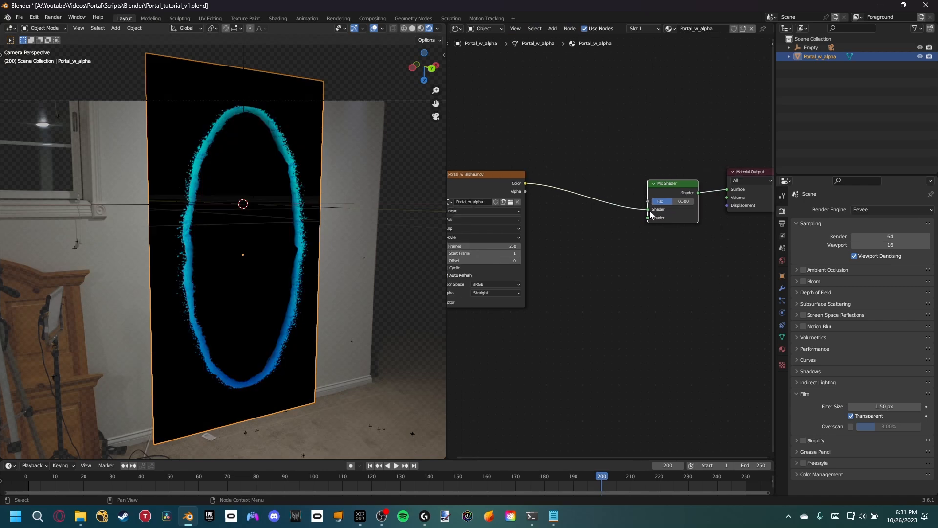
left_click_drag(648, 210, 648, 217)
Step: Add a Transparent BSDF to the Mix Shader's first Shader input and connect the movie texture's Alpha output to its Fac
middle_click_drag(585, 250, 605, 234)
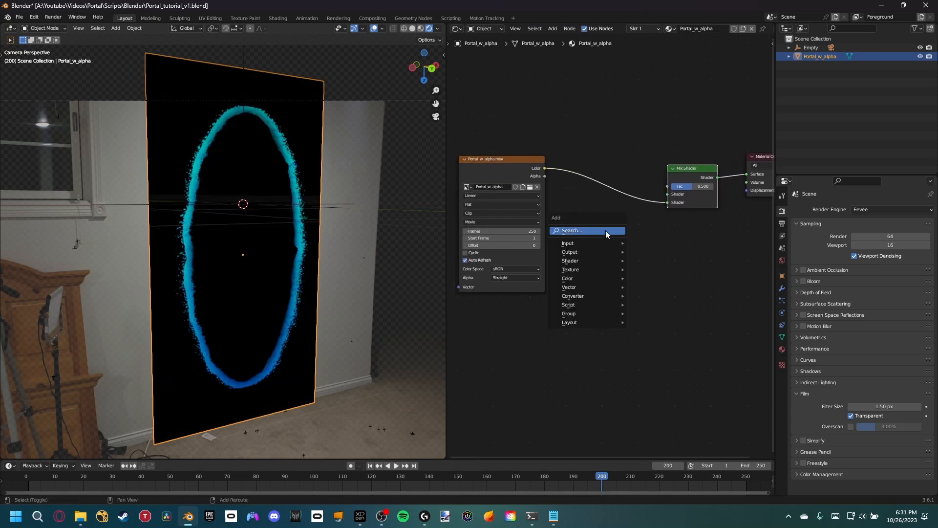
key("shift+a")
type("trans")
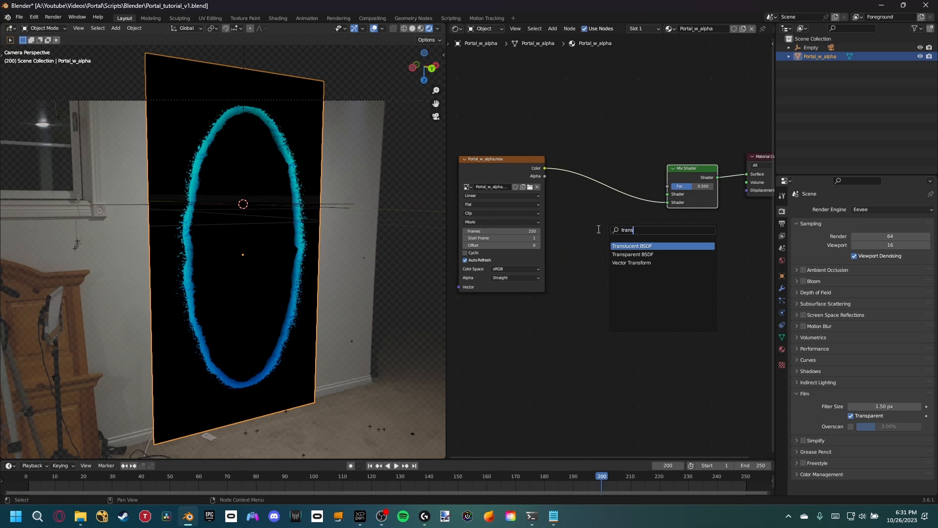
left_click(634, 254)
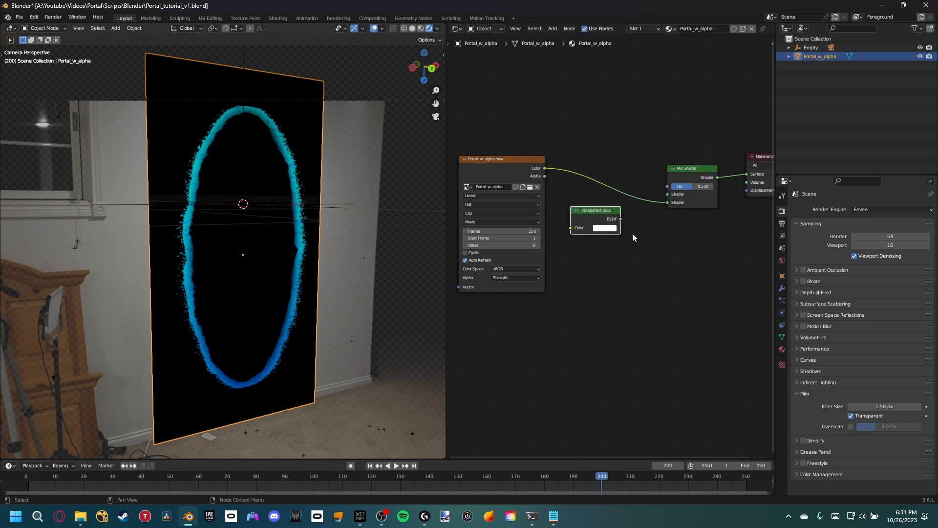
left_click(618, 228)
left_click_drag(618, 223, 667, 194)
middle_click_drag(635, 173, 643, 216)
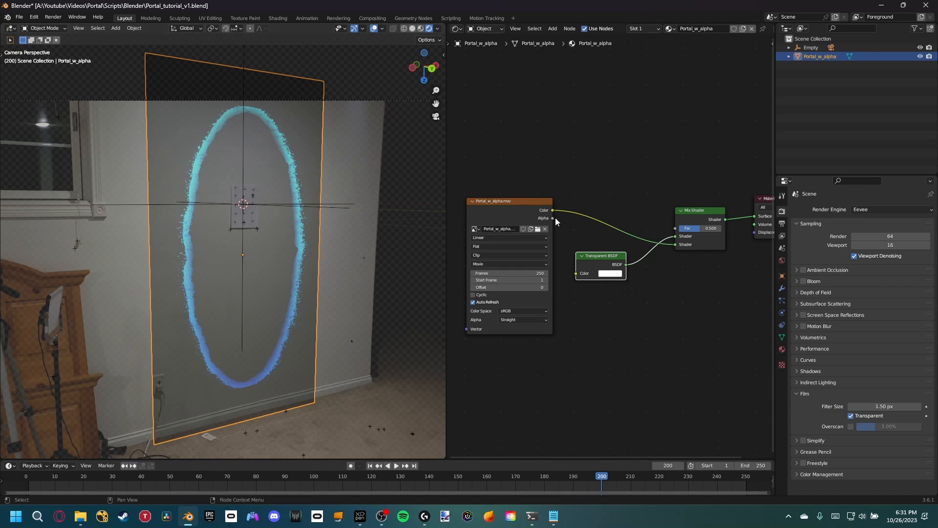
left_click_drag(553, 218, 676, 230)
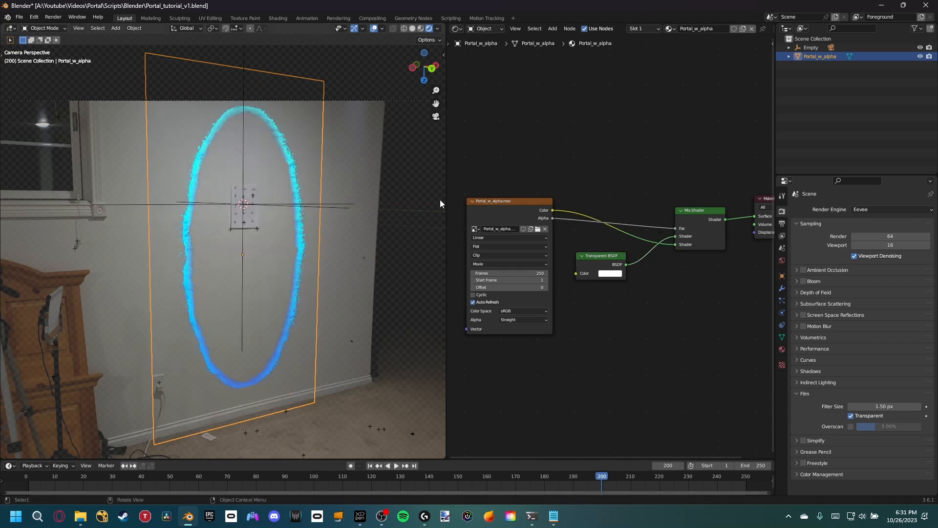
left_click(332, 289)
scroll(287, 268, "up", 5)
left_click(276, 318)
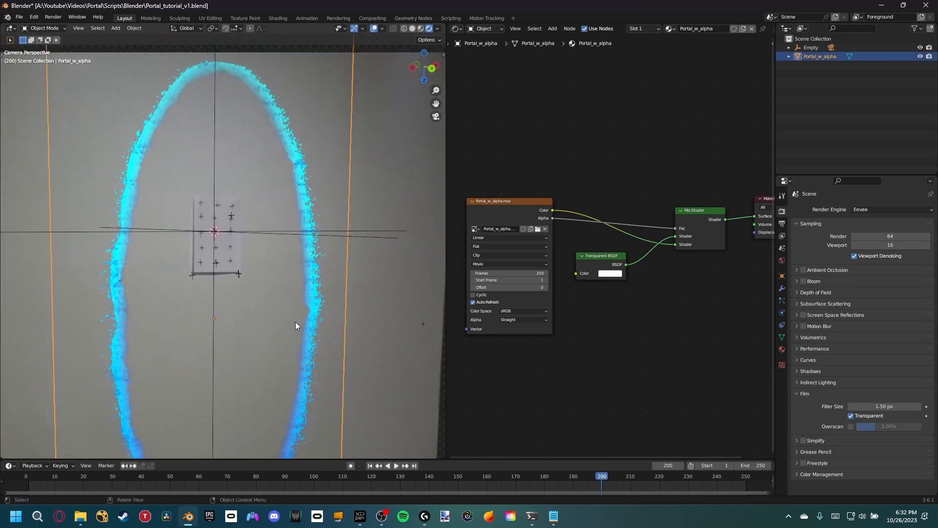
key("r")
key("z")
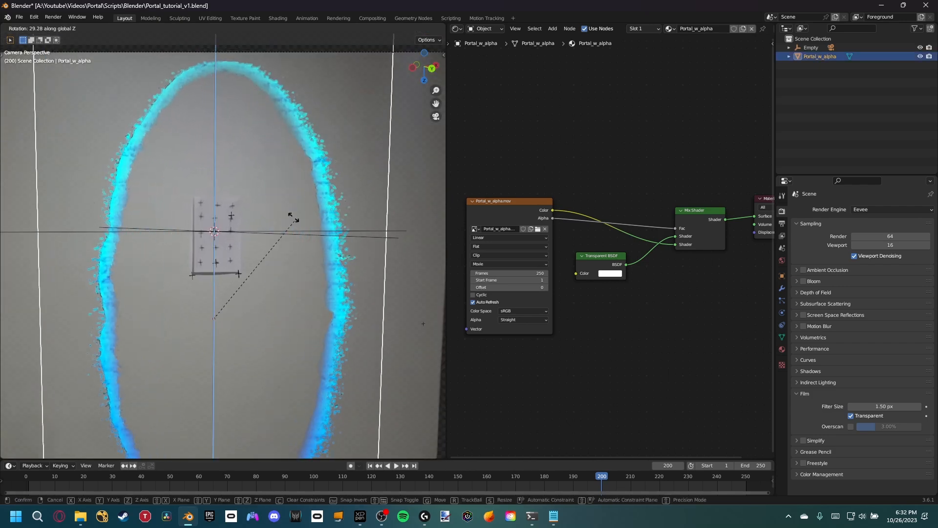
right_click(262, 154)
Step: Save the file and widen the 3D viewport over most of the Shader Editor
key("ctrl+s")
left_click_drag(446, 166, 724, 190)
scroll(540, 192, "down", 6)
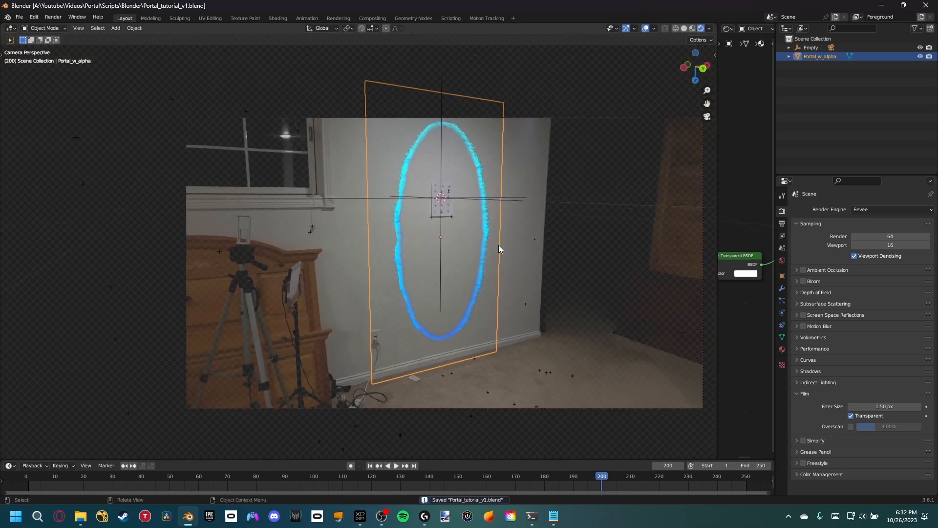
Step: At frame 1, add a cube at the 3D cursor and shift it within the XY plane to sit at the portal
left_click_drag(215, 474, 28, 481)
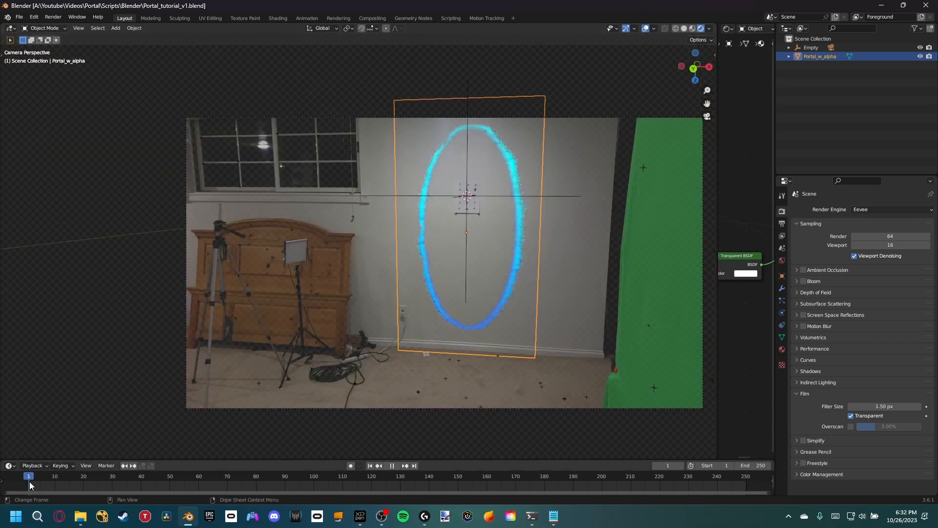
scroll(496, 289, "up", 3)
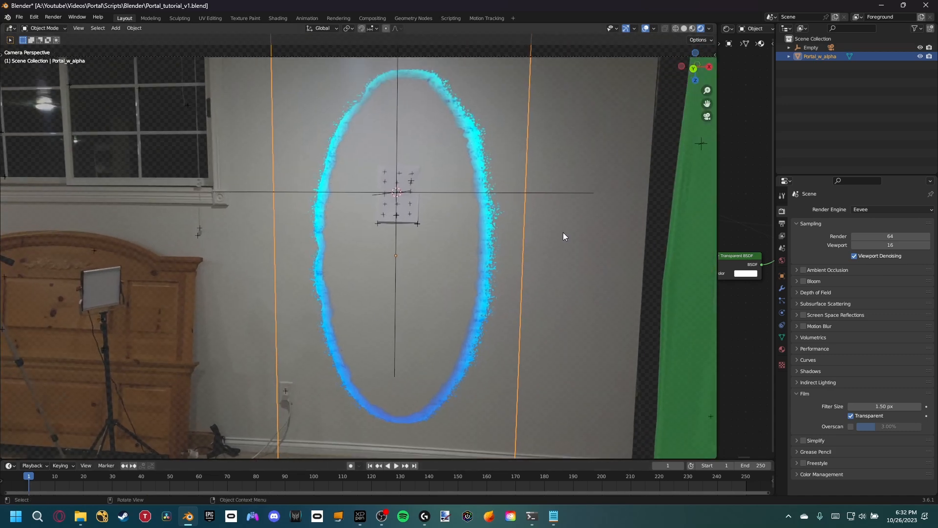
key("shift+a")
mouse_move(305, 255)
left_click(353, 260)
key("g")
key("shift+z")
left_click(370, 251)
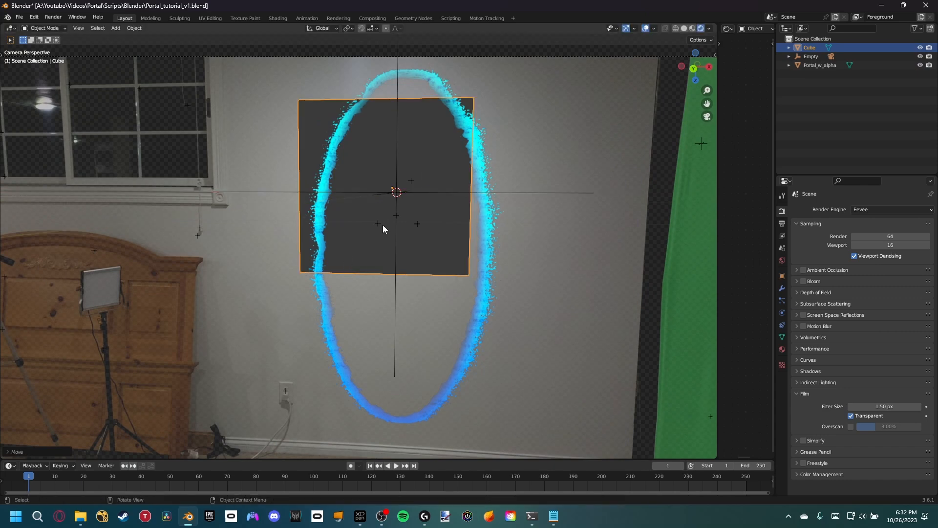
Step: Add a plane at the 3D cursor and rotate it 90 degrees about the global X axis
scroll(327, 112, "up", 2)
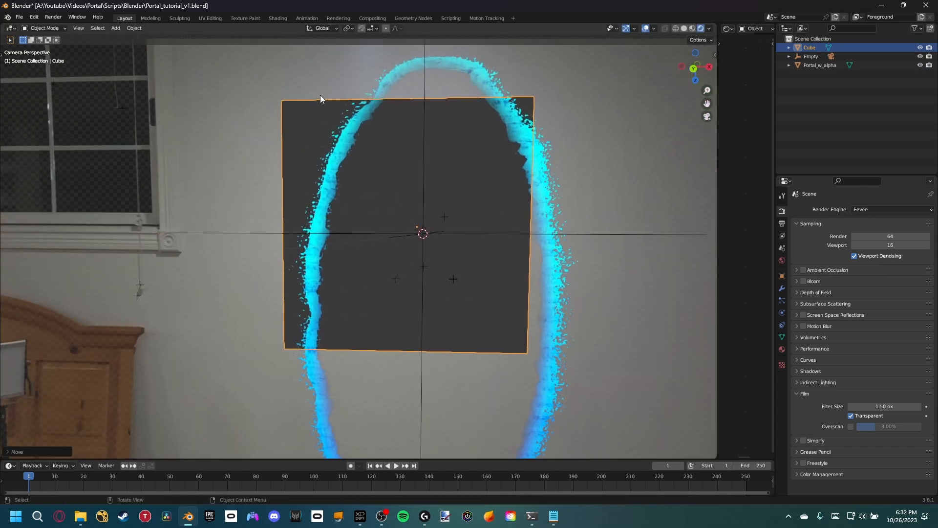
middle_click_drag(349, 311, 324, 206, "shift")
scroll(324, 206, "down", 3)
key("shift+a")
mouse_move(324, 262)
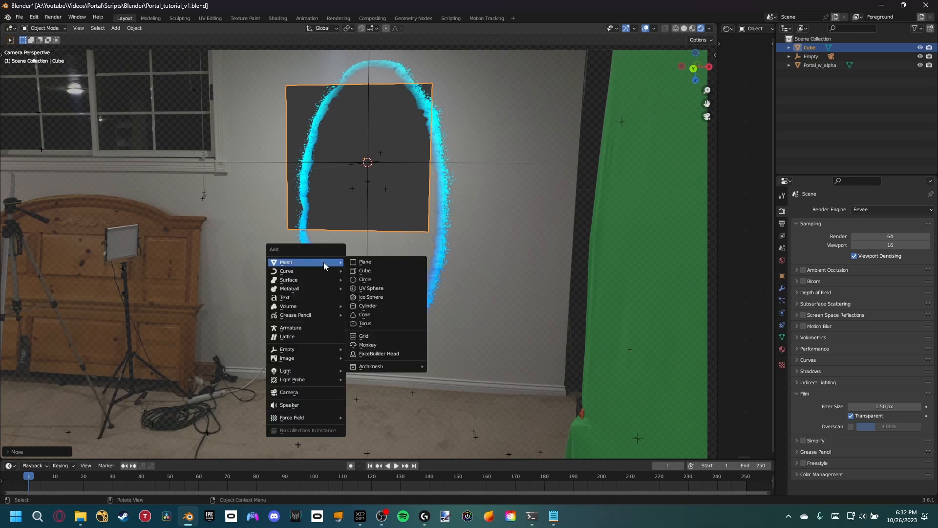
left_click(358, 261)
type("rx")
type("90")
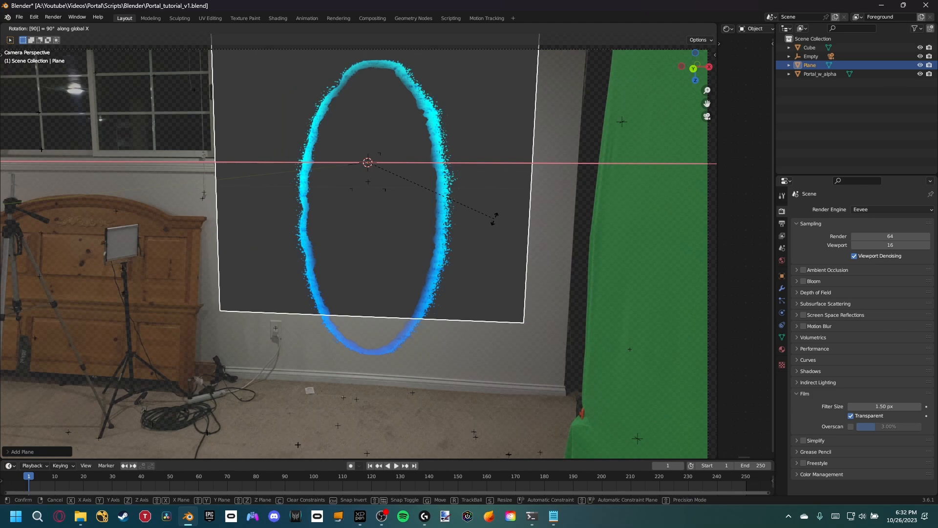
key("Return")
Step: Lower the upright plane about 0.4 m along Z and scale it up to cover nearly the whole camera frame
scroll(471, 228, "up", 1)
key("g")
key("z")
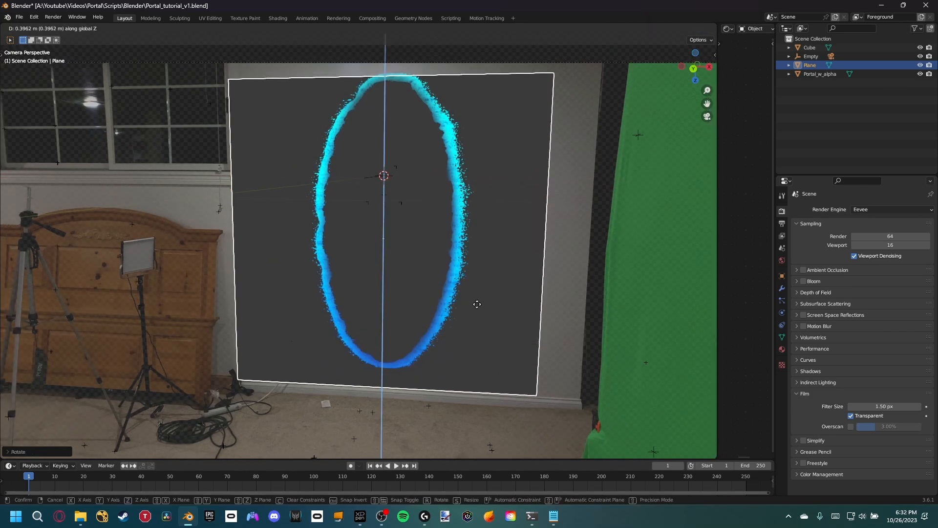
left_click(476, 302)
scroll(481, 294, "down", 3)
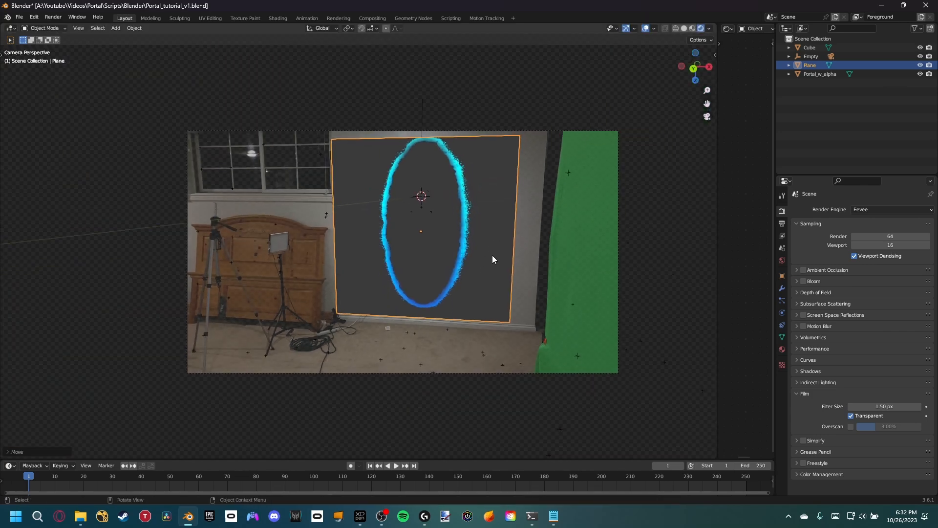
key("s")
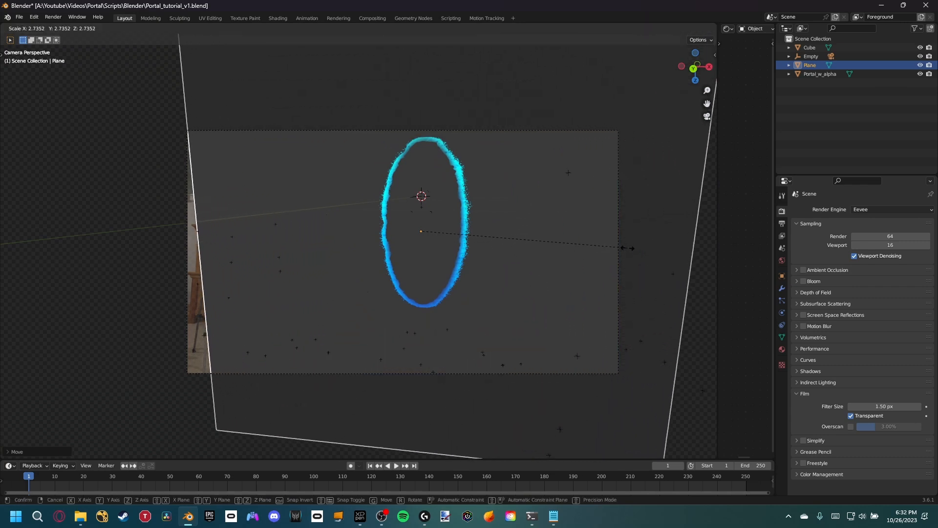
left_click(649, 252)
Step: Play and scrub the timeline to frame 33, examining the glowing portal rim against the grey plane
key("space")
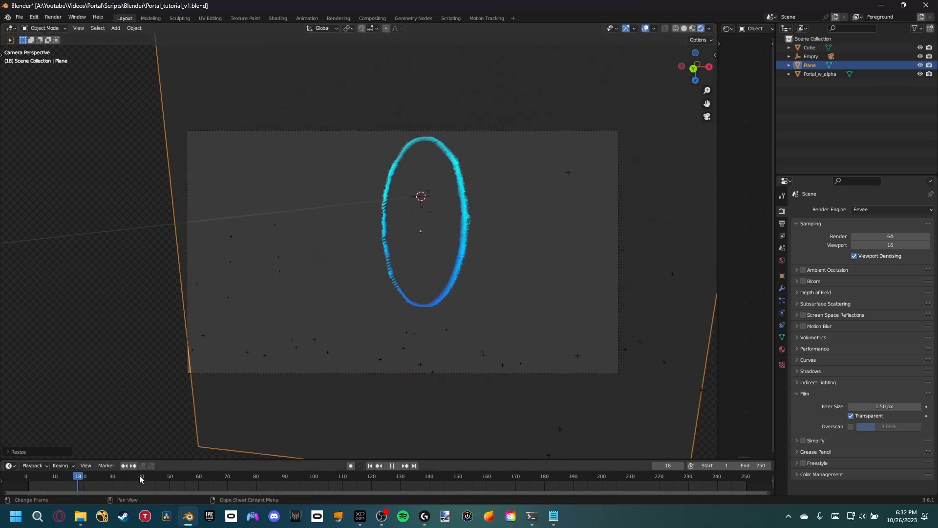
key("space")
left_click(135, 489)
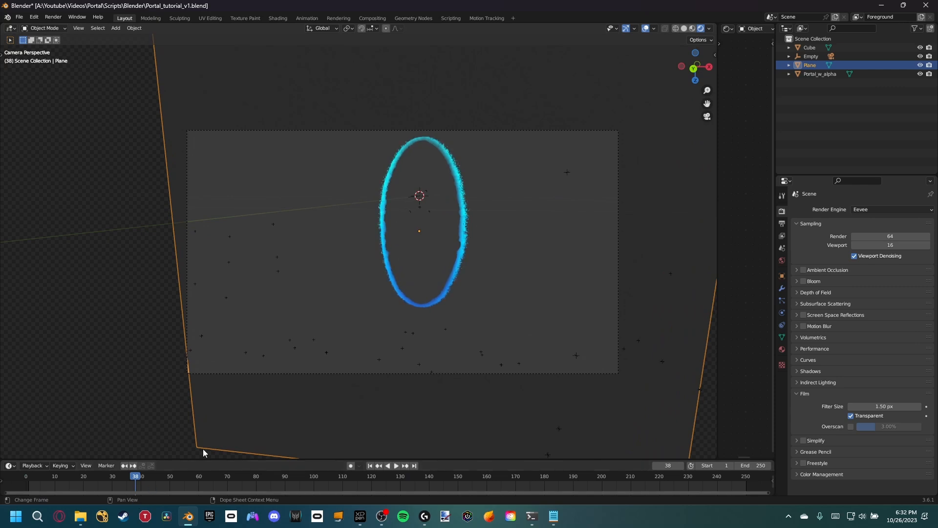
scroll(403, 238, "up", 3)
middle_click_drag(445, 272, 406, 287, "shift")
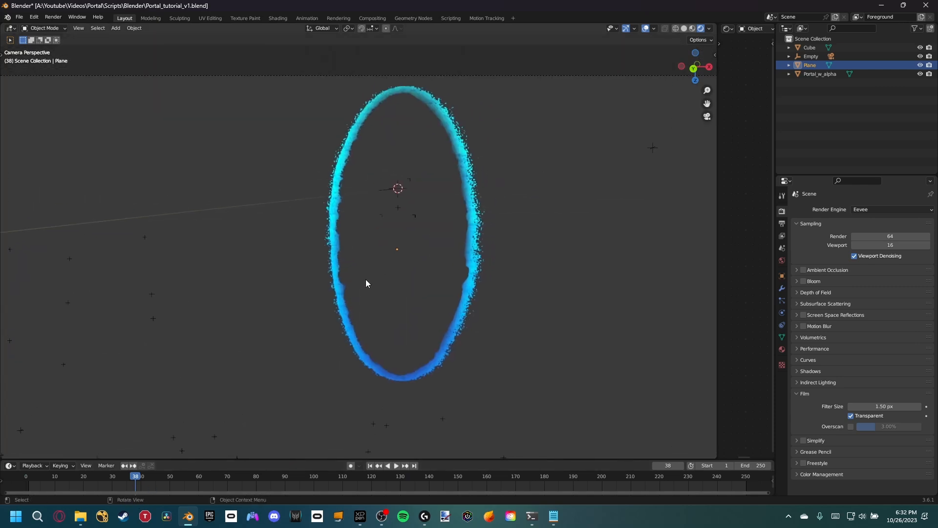
scroll(366, 279, "up", 3)
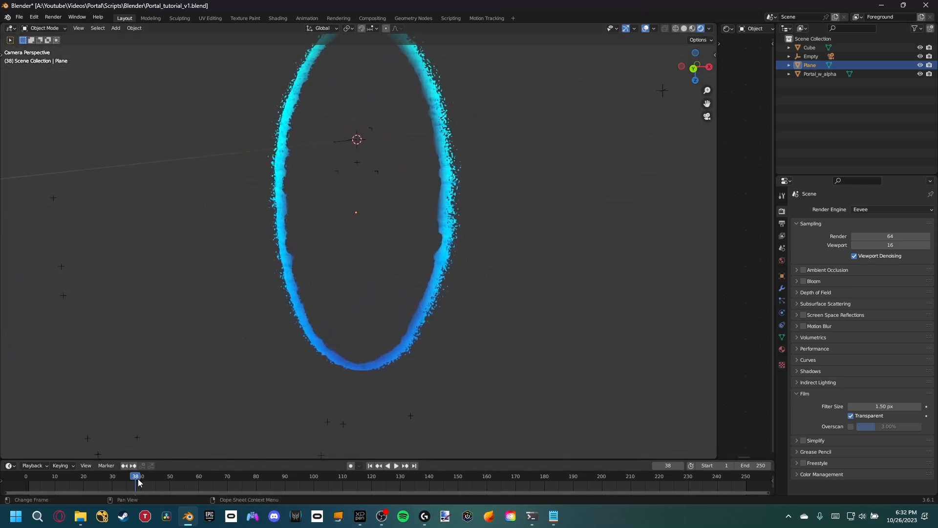
left_click_drag(137, 482, 121, 481)
middle_click_drag(372, 347, 407, 355, "shift")
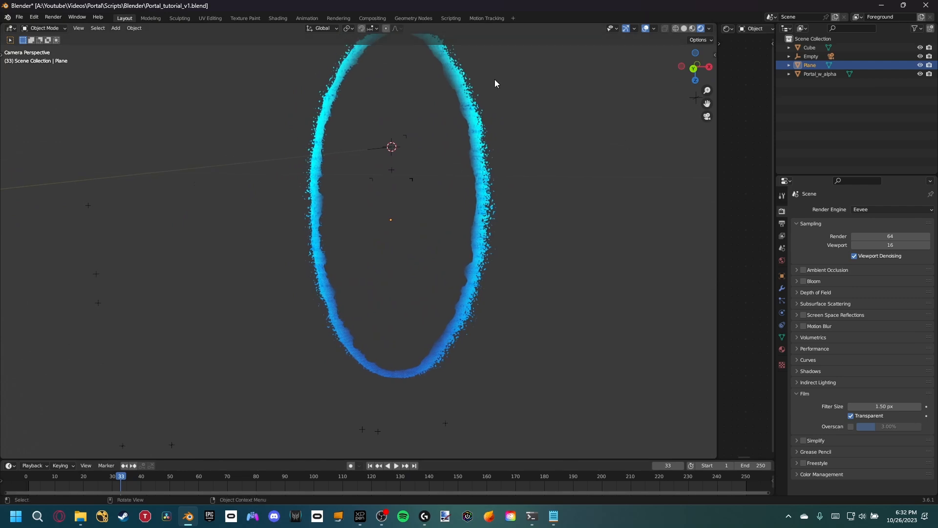
middle_click_drag(450, 215, 449, 271, "shift")
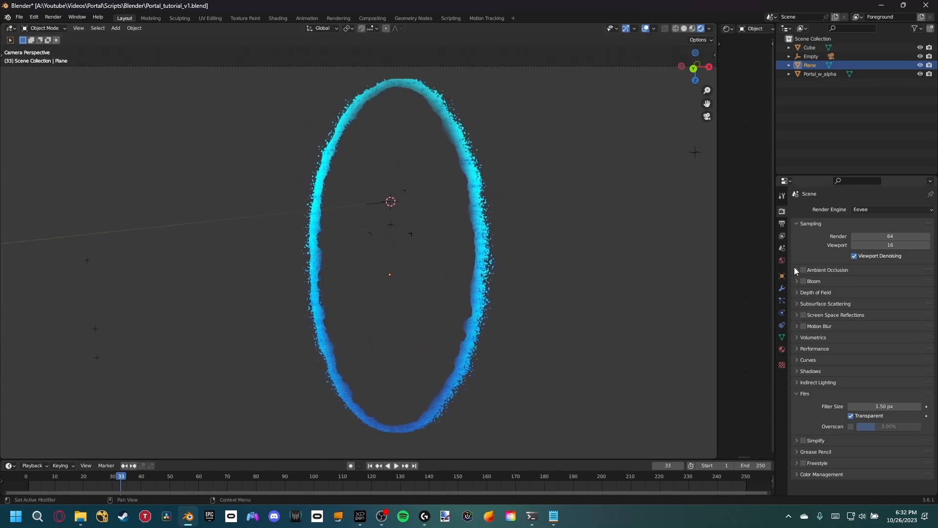
Step: Add a Subdivision Surface modifier to the large plane with viewport level 2 and render level 3
left_click(781, 288)
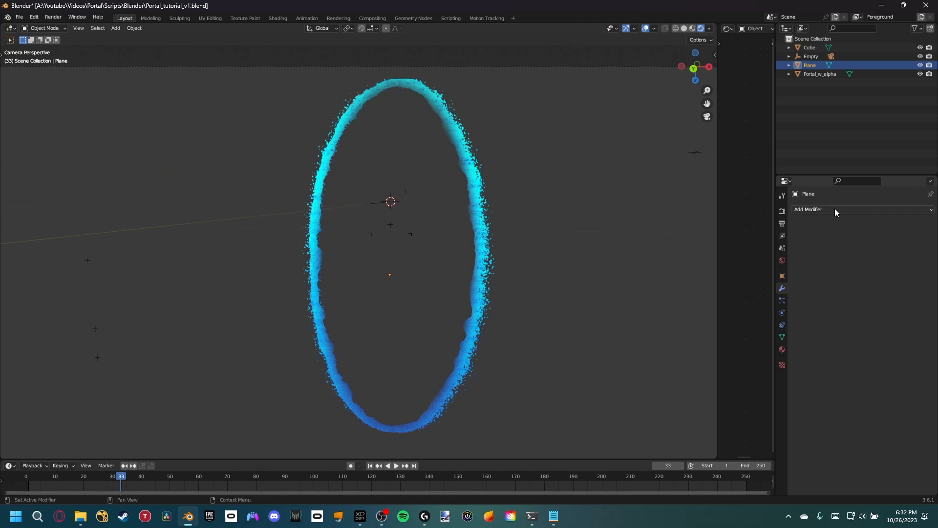
left_click(834, 209)
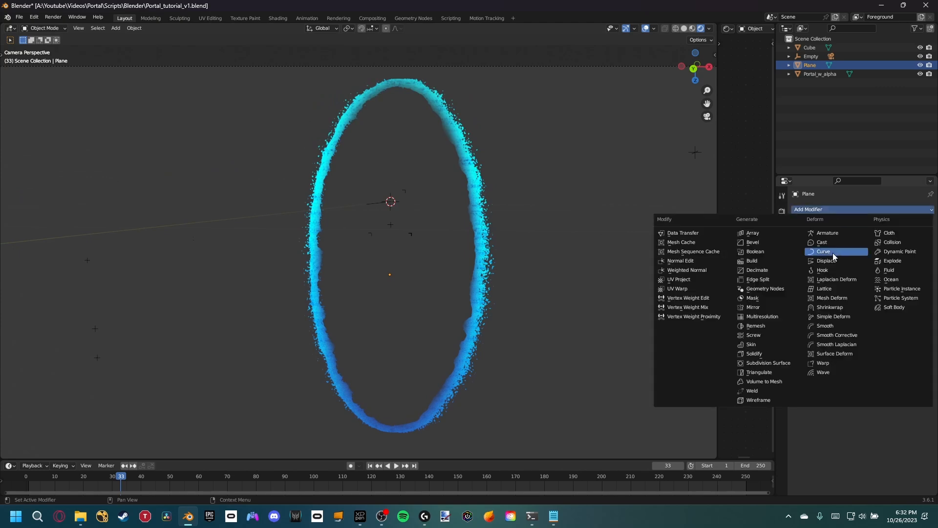
left_click(766, 363)
scroll(497, 303, "down", 4)
middle_click_drag(496, 303, 508, 253, "shift")
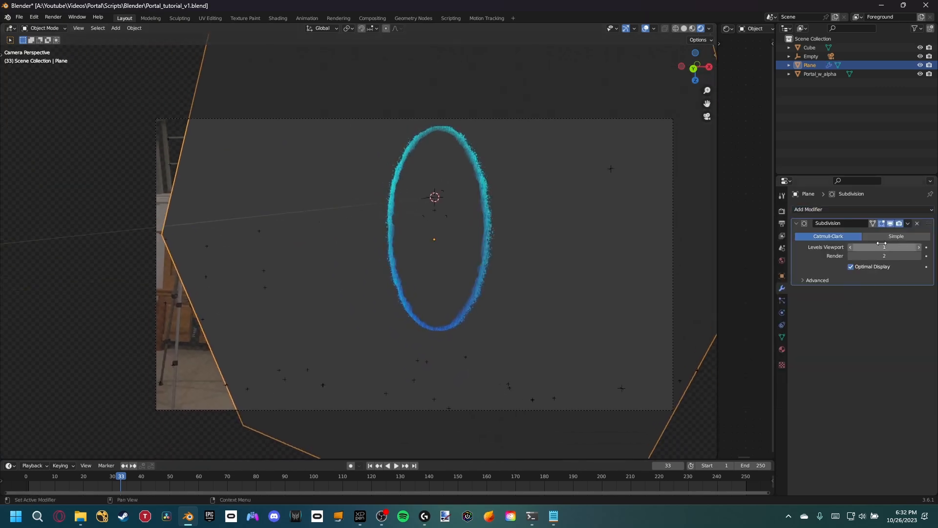
left_click(919, 247)
left_click(919, 256)
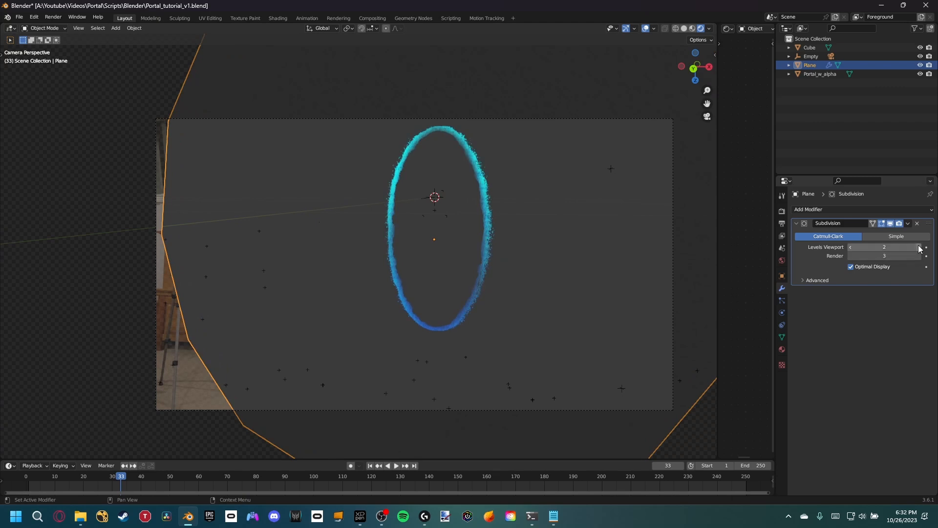
Step: Set the large plane's Subdivision modifier to viewport level 4 and render level 4
left_click(918, 247)
left_click(919, 255)
left_click(919, 247)
middle_click_drag(468, 241, 430, 241, "shift")
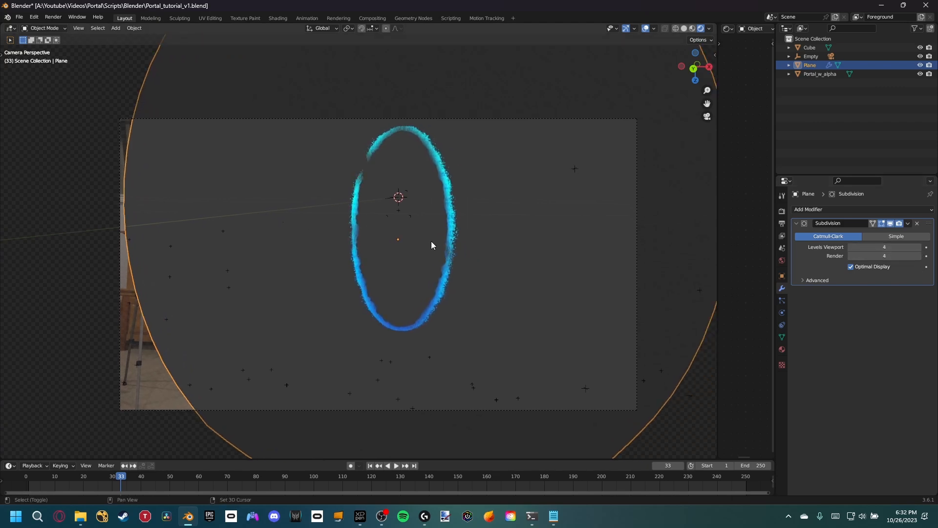
scroll(431, 240, "up", 1)
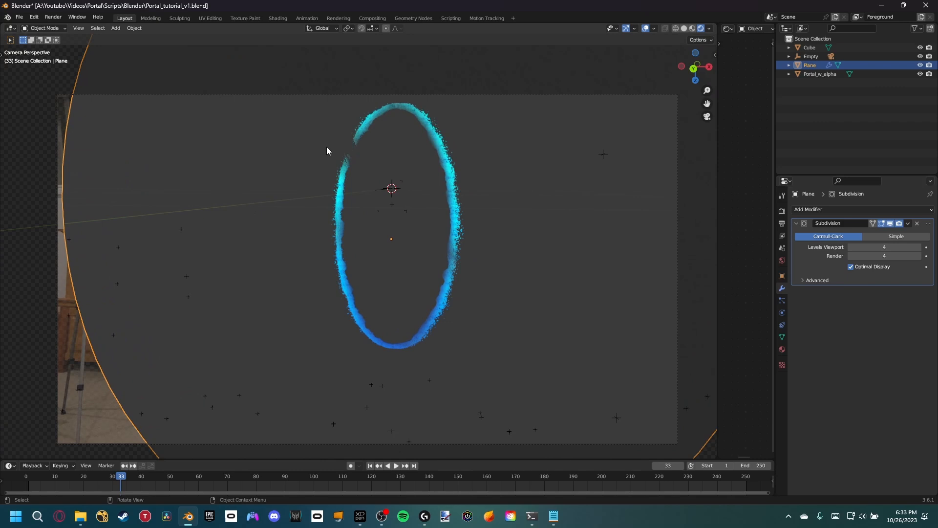
Step: Enter edit mode on the plane and add a horizontal loop cut slid up to the top of the portal rim
key("Tab")
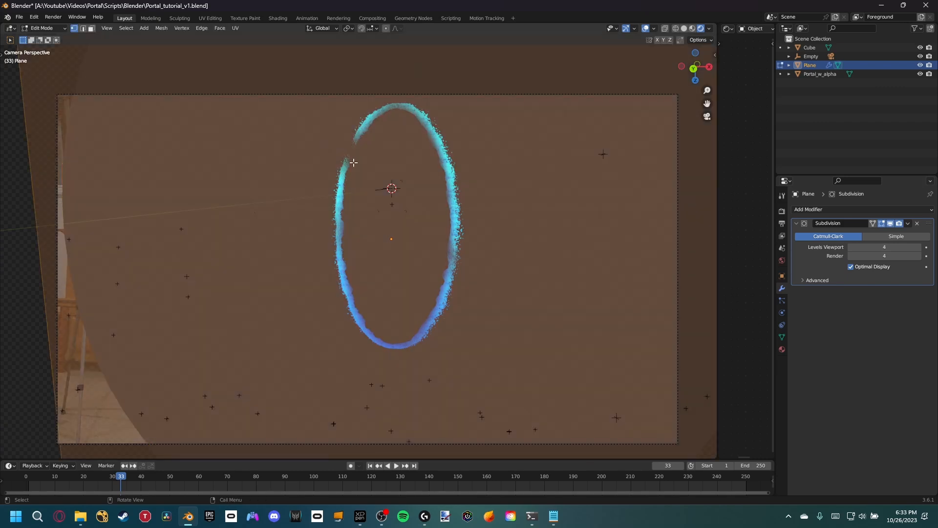
key("ctrl+r")
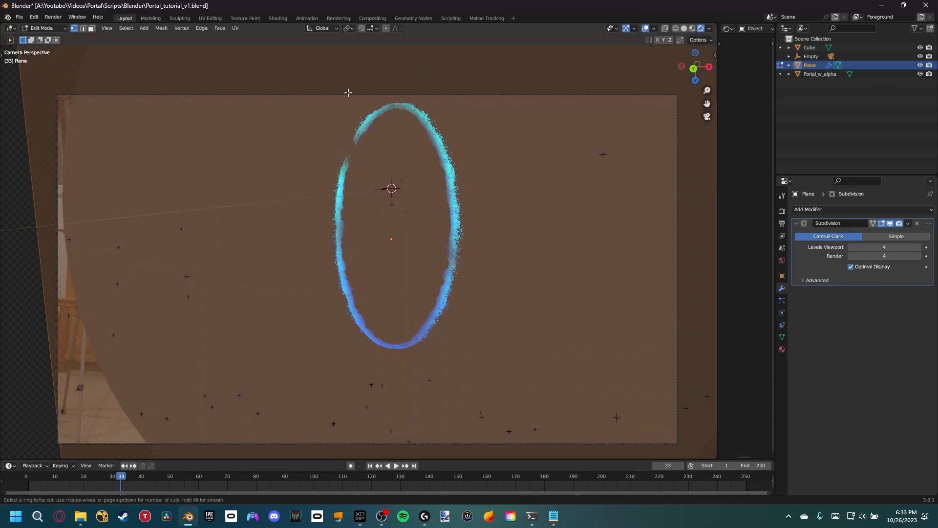
right_click(64, 239)
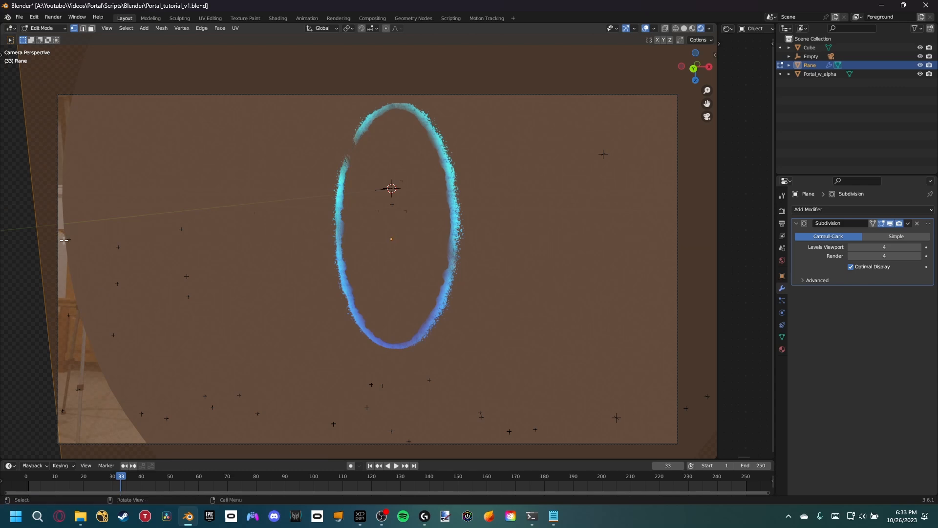
key("ctrl+r")
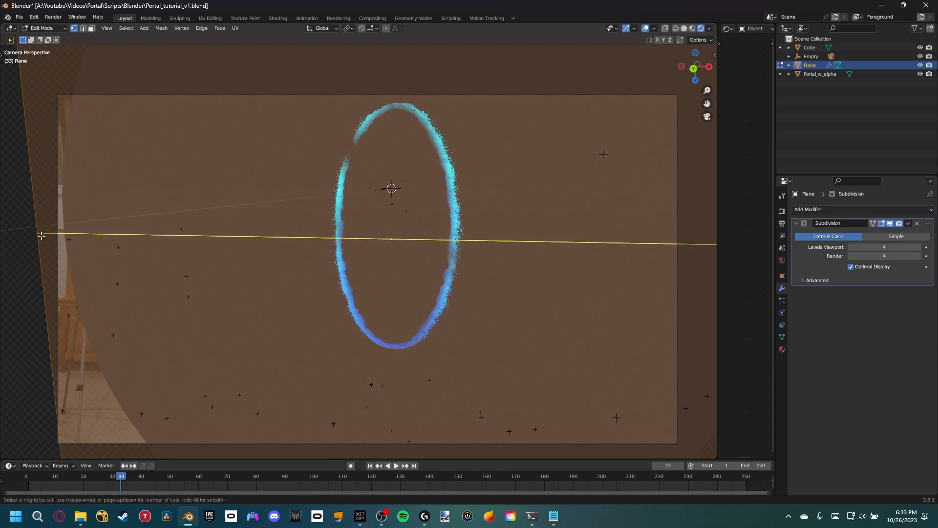
left_click(41, 235)
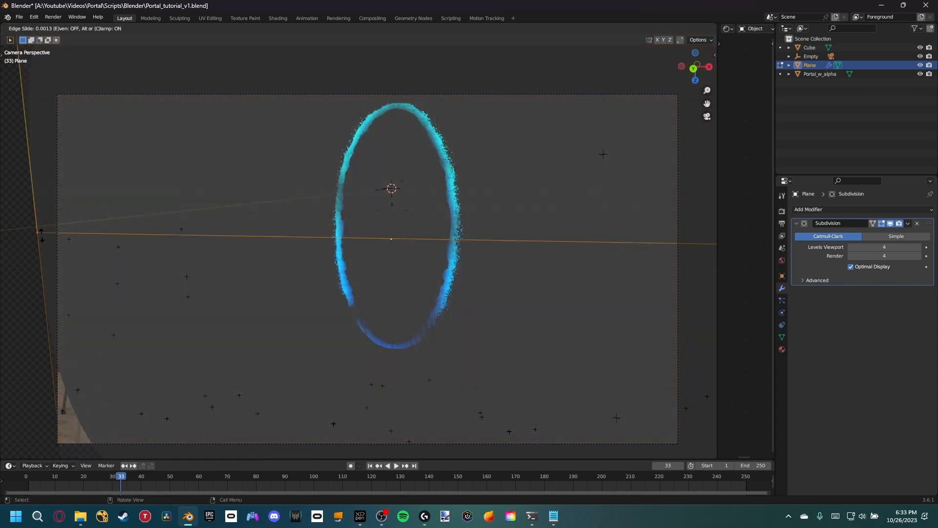
left_click(68, 113)
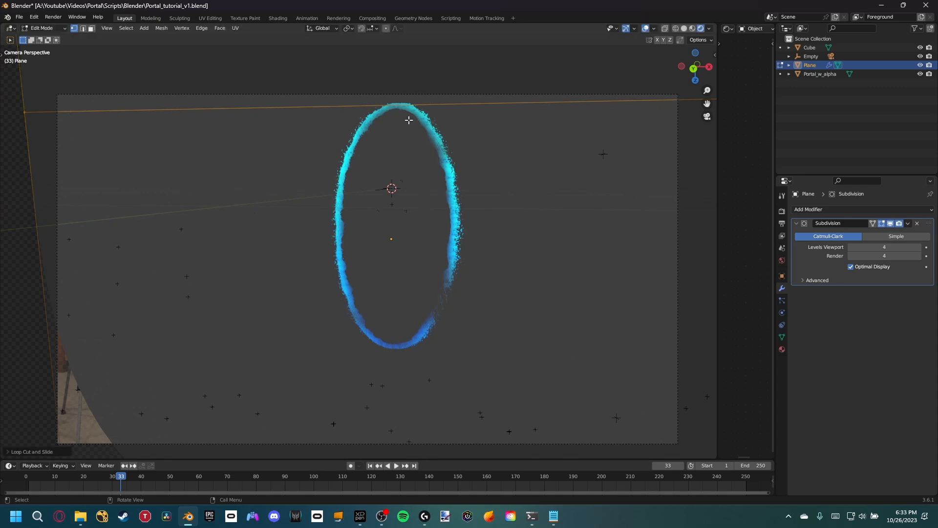
Step: Add a vertical loop cut to the plane and slide it to the left side of the portal rim
scroll(390, 178, "down", 2)
middle_click_drag(400, 228, 379, 215, "shift")
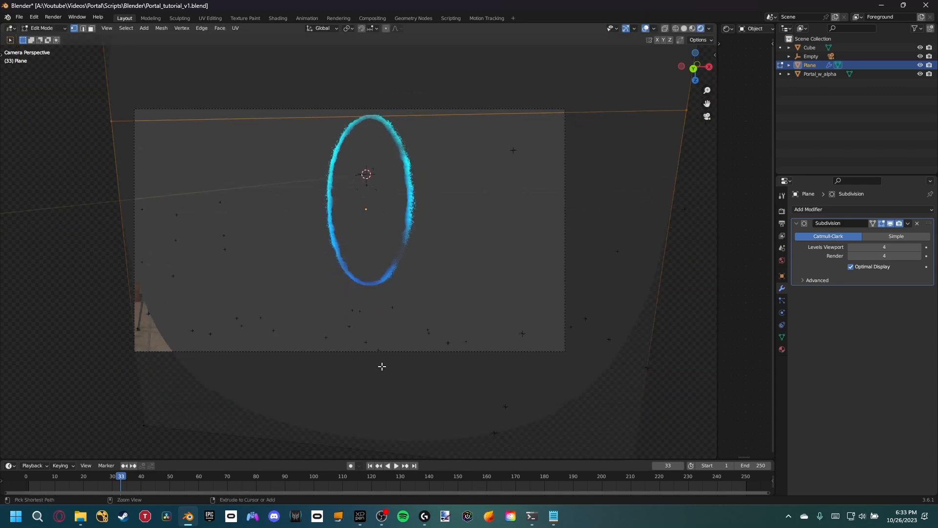
key("ctrl+r")
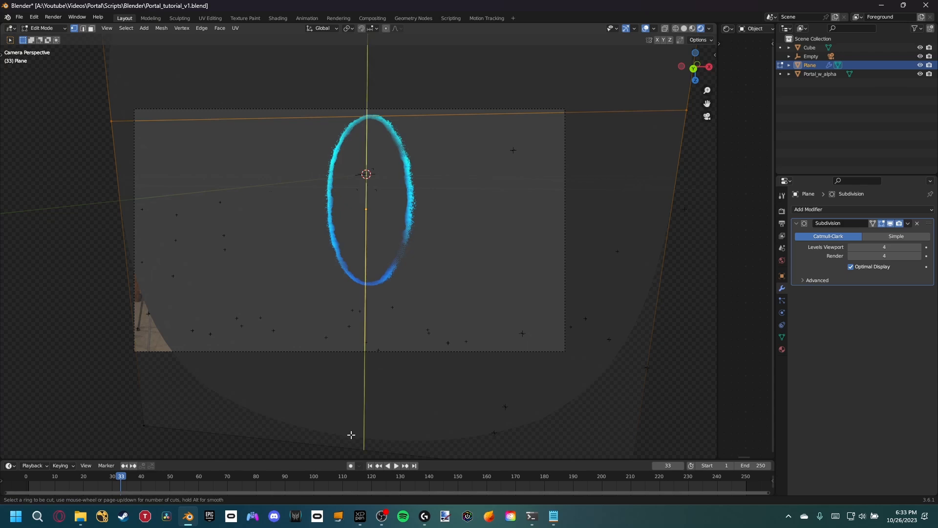
left_click(354, 440)
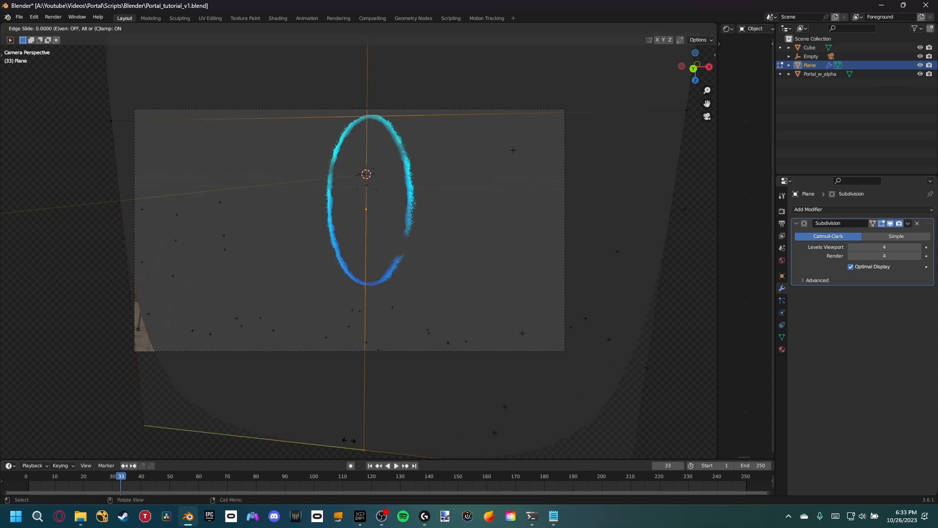
left_click(316, 428)
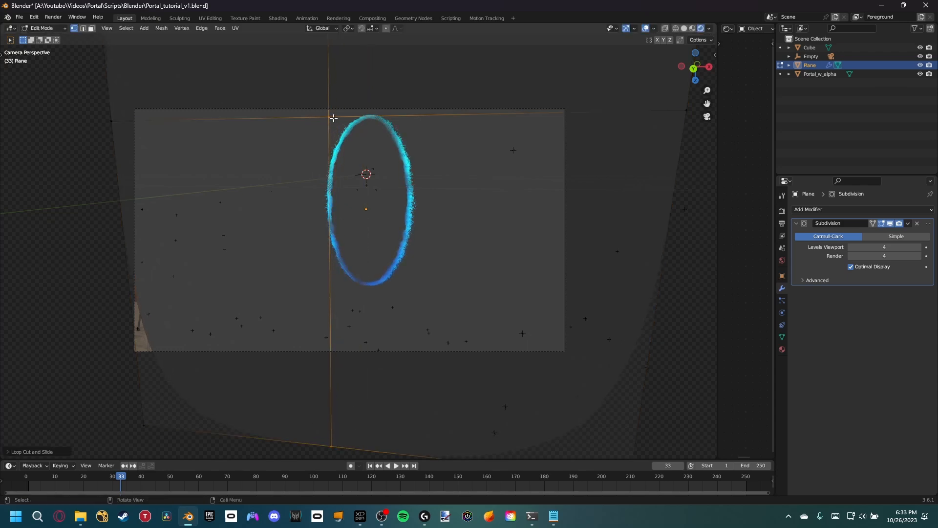
Step: Add a horizontal loop cut along the portal's bottom and a vertical loop cut along its right side
left_click(137, 299)
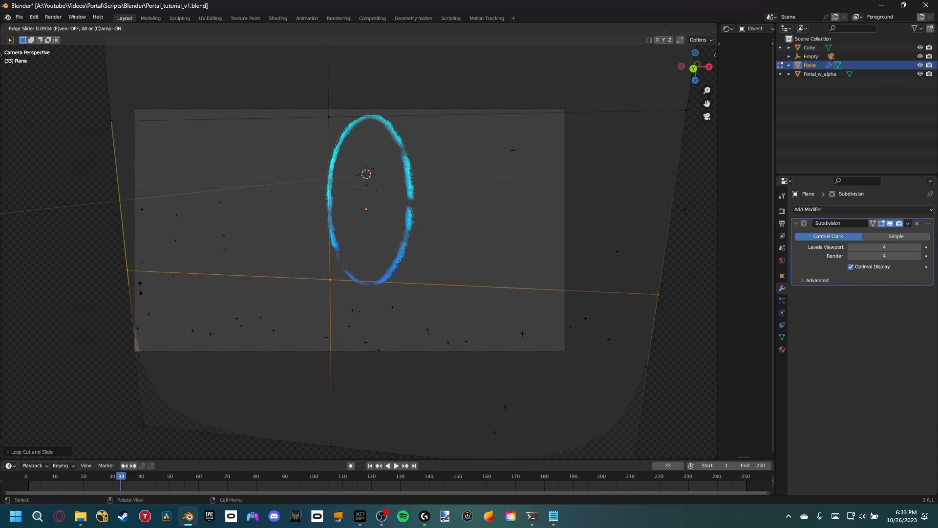
left_click(141, 290)
left_click(503, 111)
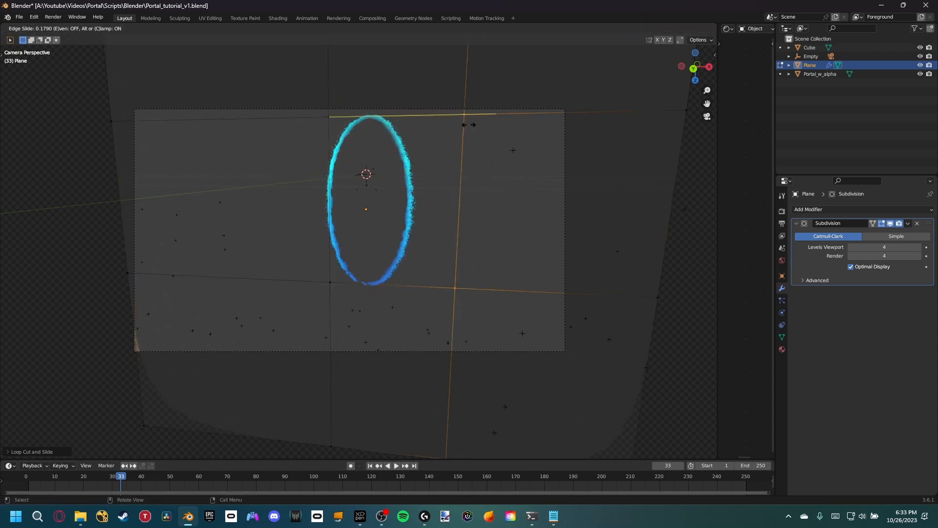
left_click(420, 140)
Step: Delete the plane face enclosed by the four loop cuts around the portal and return to object mode
scroll(406, 161, "up", 4)
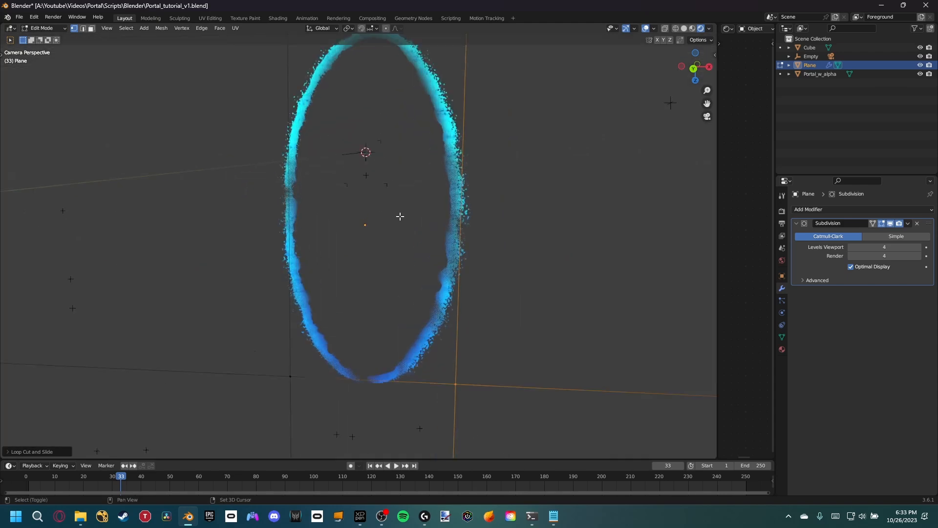
middle_click_drag(397, 215, 403, 247, "shift")
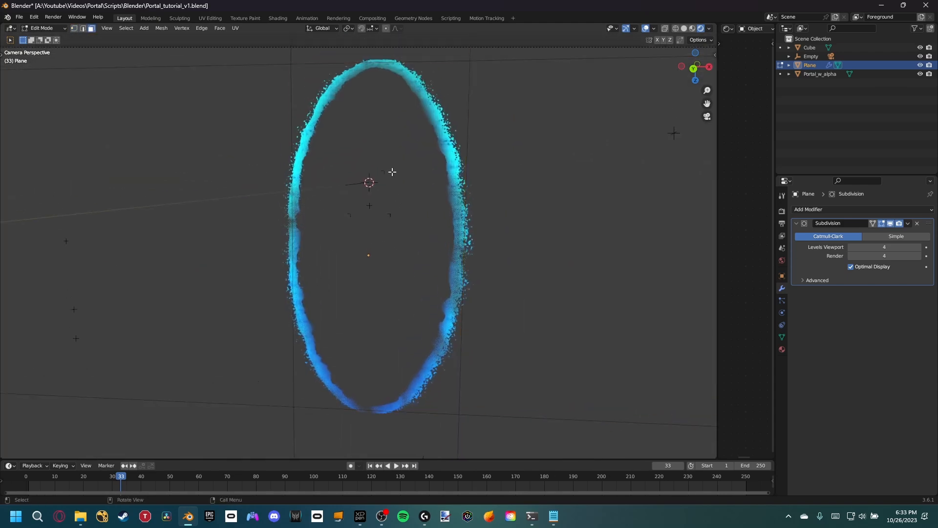
key("3")
key("a")
key("x")
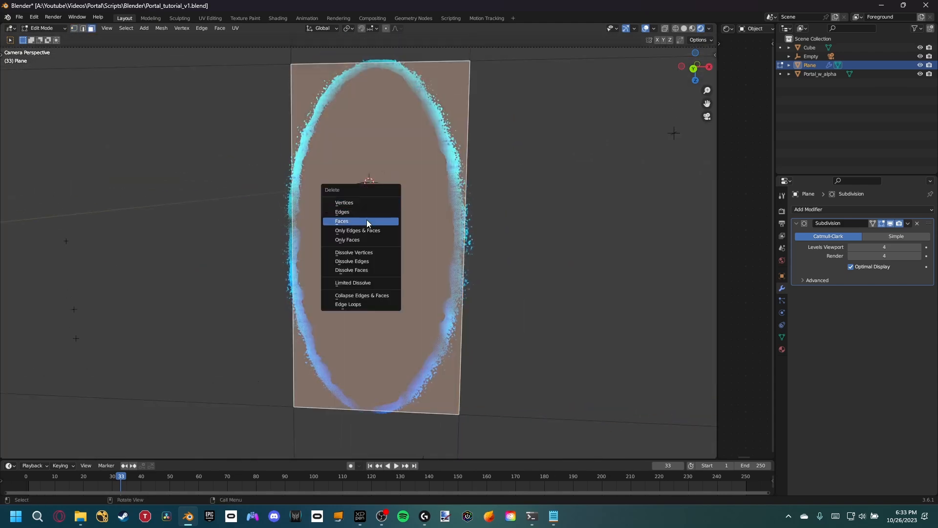
left_click(368, 220)
middle_click_drag(373, 237, 428, 157)
key("Tab")
middle_click_drag(344, 100, 387, 215)
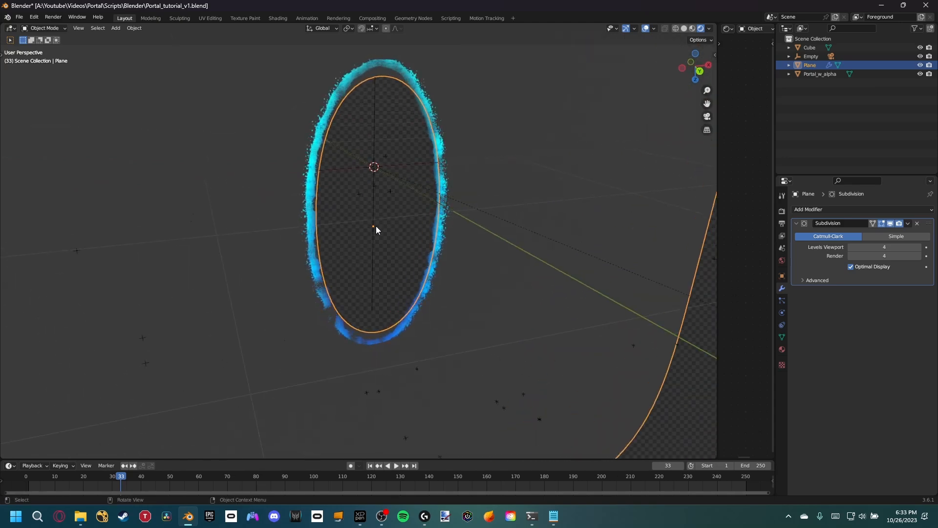
Step: In camera view, select the three edges along the portal's top and raise them slightly along Z so the hole meets the rim
key("KP_0")
key("Tab")
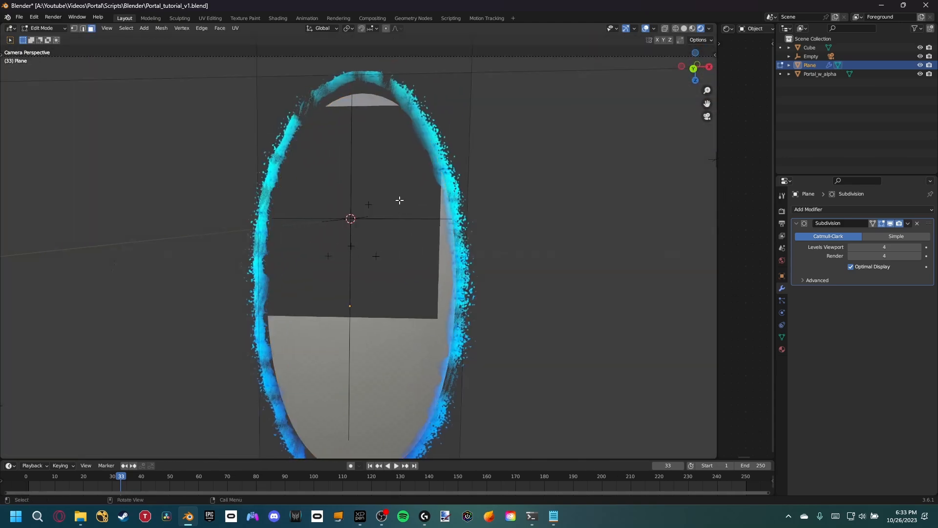
scroll(375, 179, "down", 4)
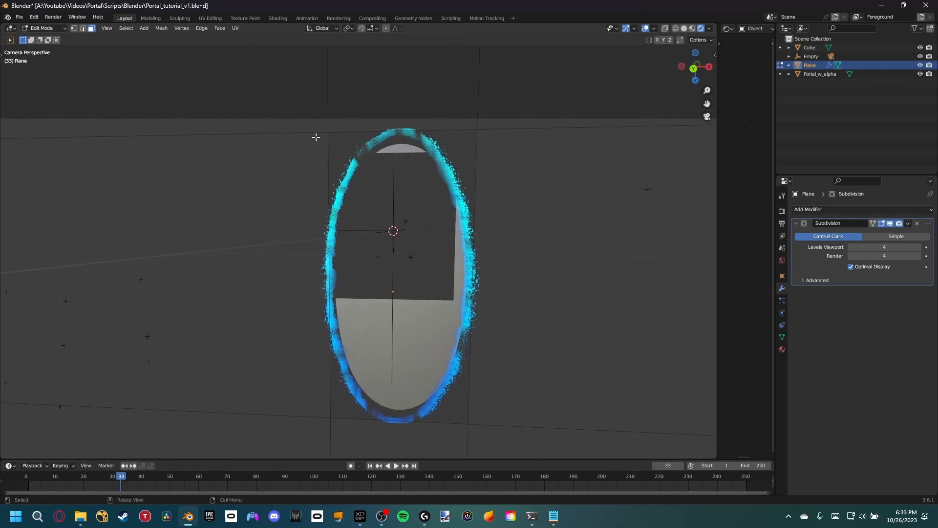
key("2")
left_click(279, 128)
left_click(377, 132, "shift")
left_click(528, 127, "shift")
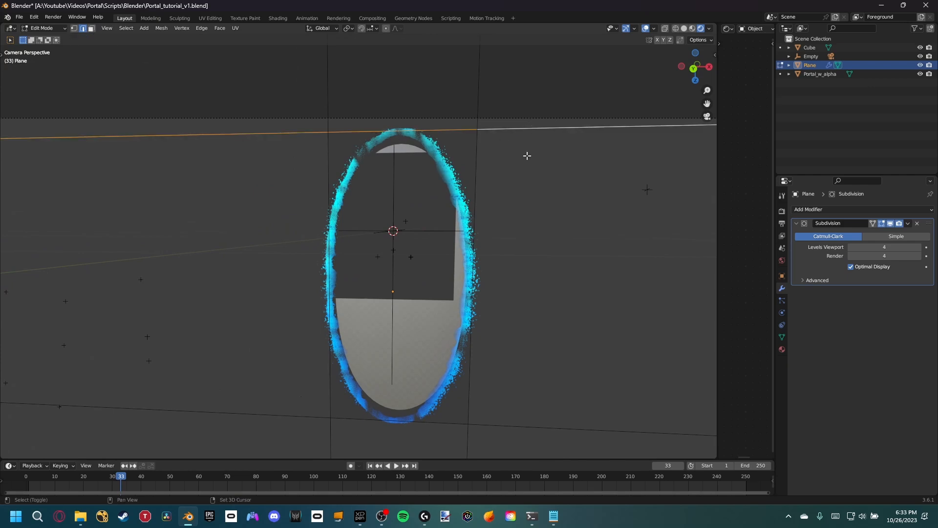
key("g")
key("z")
left_click(438, 188)
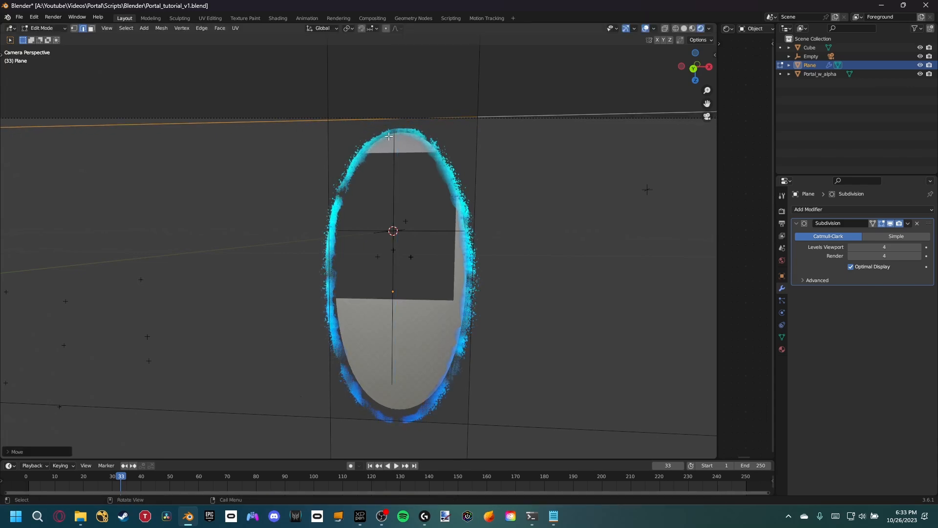
Step: Select the vertical edge loop on the portal's left side and move it slightly outward along X
scroll(395, 135, "up", 6)
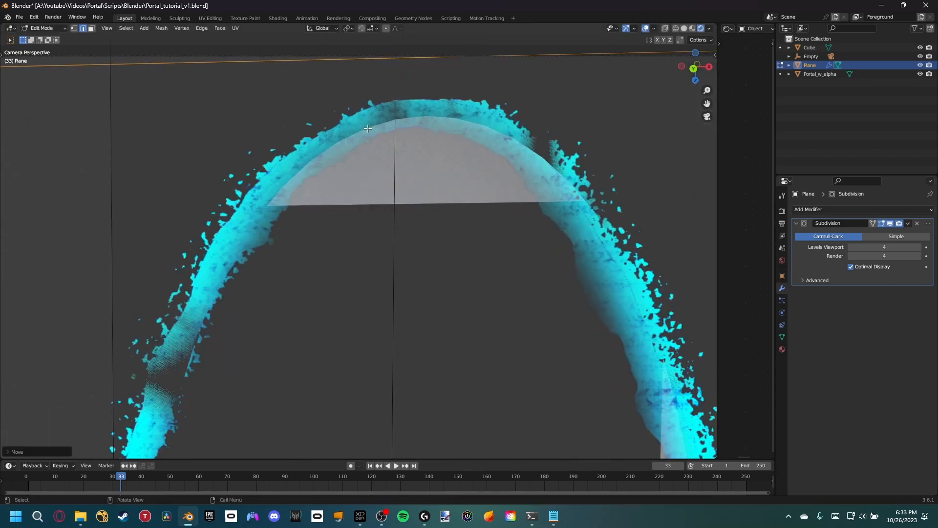
scroll(382, 122, "down", 5)
middle_click_drag(427, 139, 395, 145)
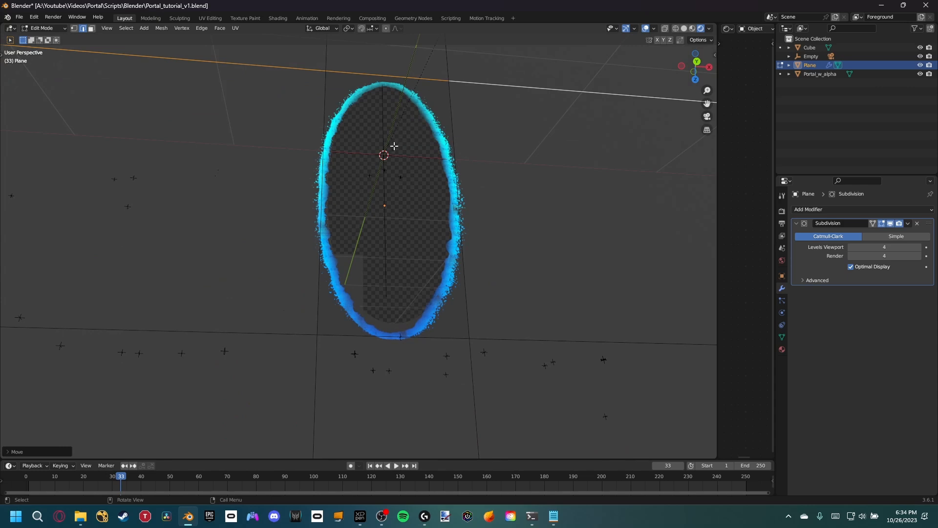
key("KP_0")
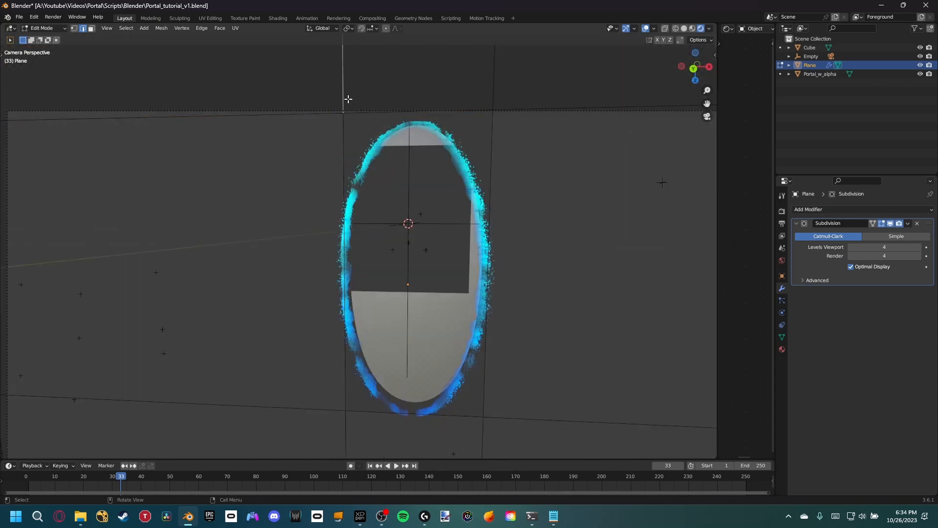
left_click(345, 437, "alt")
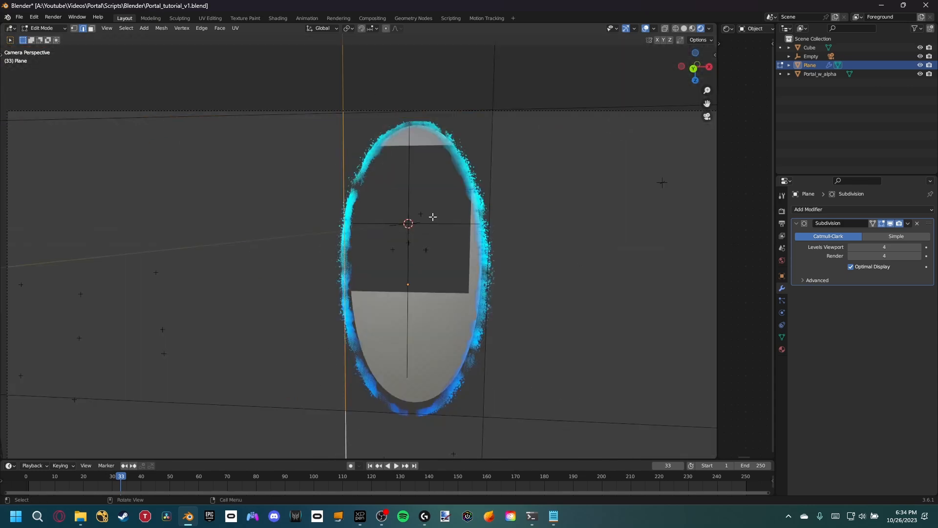
key("g")
key("x")
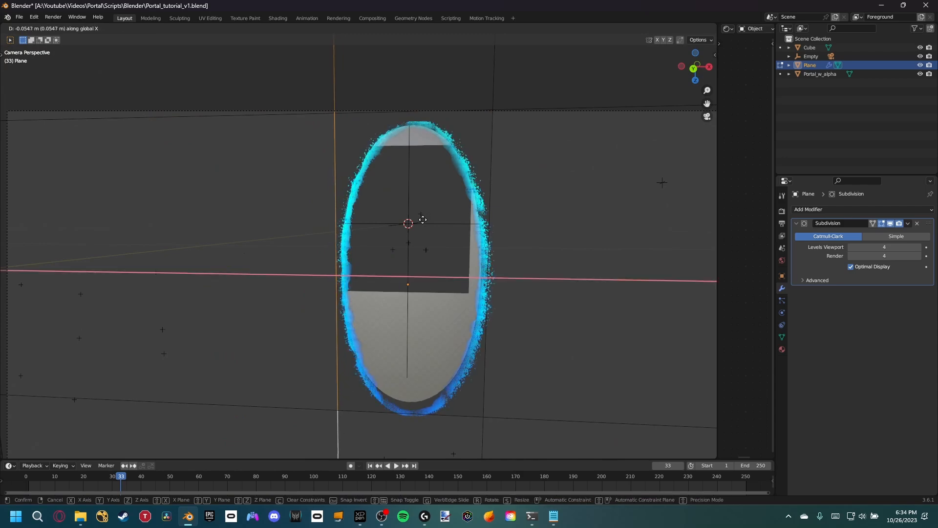
left_click(396, 252)
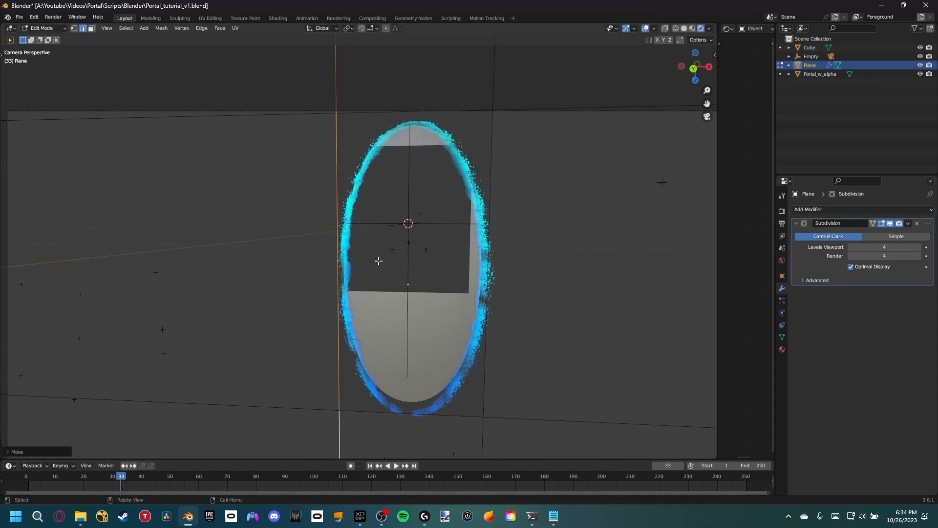
Step: Move the loops on the portal's right and bottom sides outward to fit the rim, and save the file
scroll(395, 252, "up", 6)
scroll(388, 247, "down", 8)
key("ctrl+s")
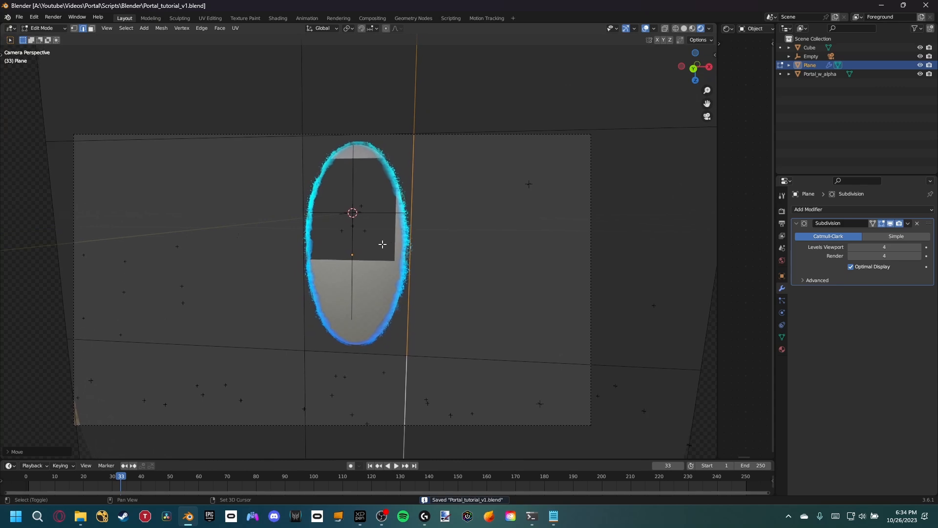
scroll(382, 243, "up", 4)
key("Tab")
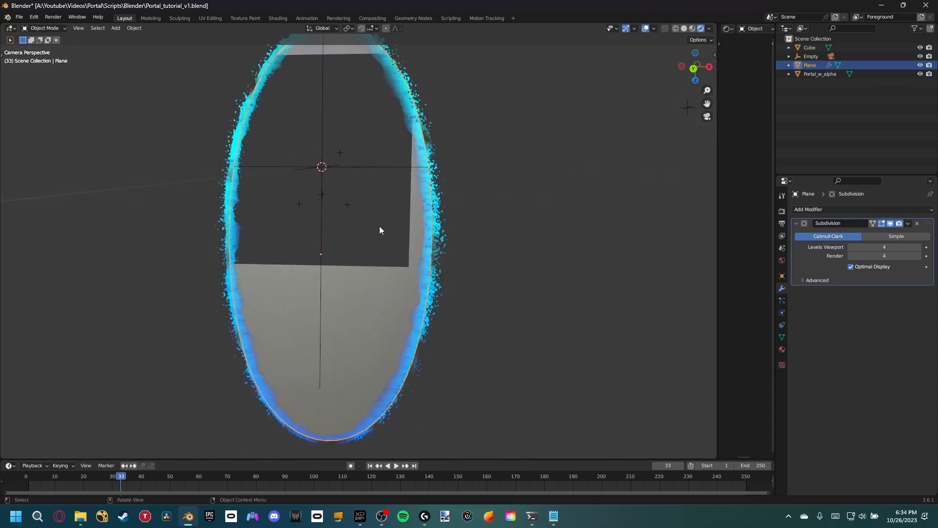
Step: Enable Holdout in the visibility settings of the plane with the oval portal hole
scroll(353, 230, "down", 3)
scroll(344, 273, "up", 2)
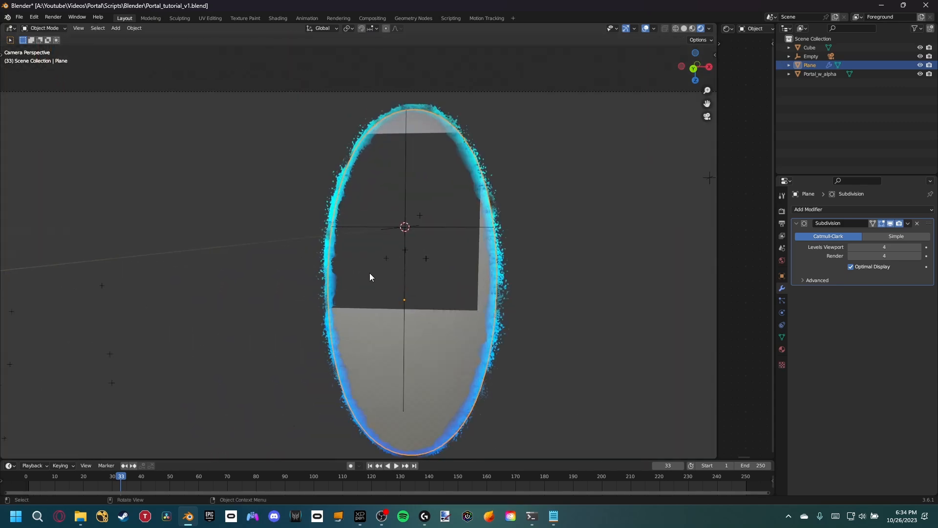
middle_click_drag(445, 327, 421, 296, "shift")
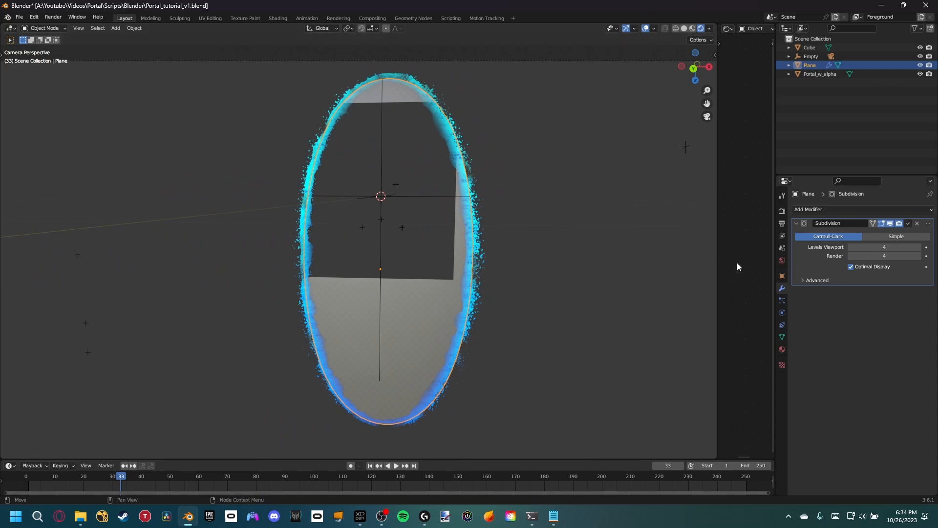
left_click(782, 276)
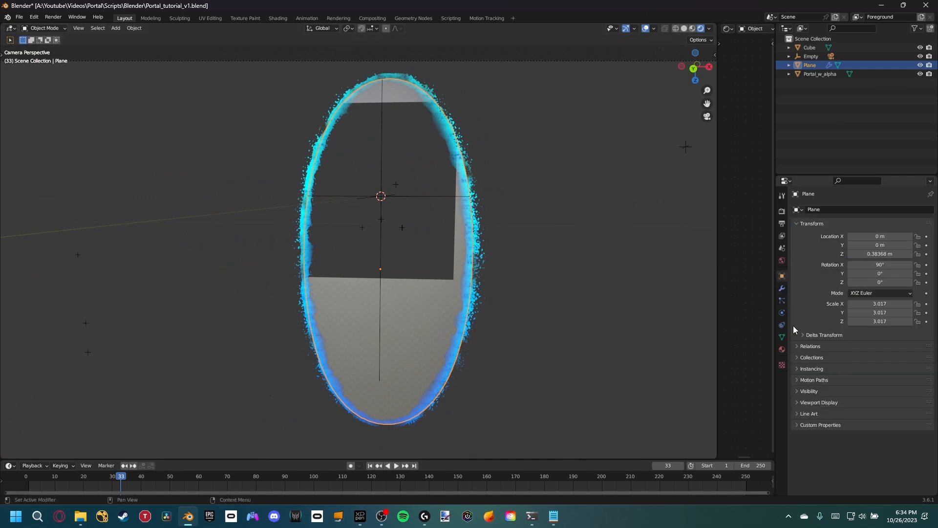
left_click(814, 391)
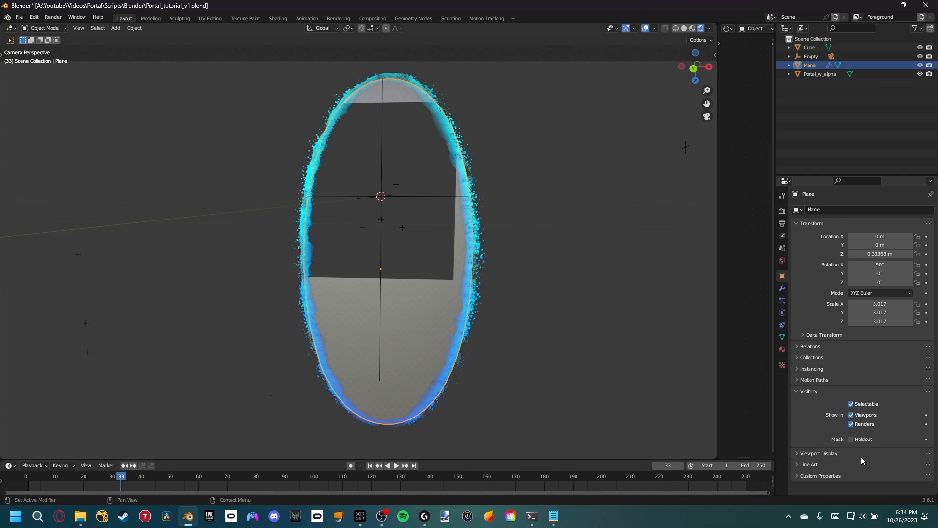
left_click(851, 439)
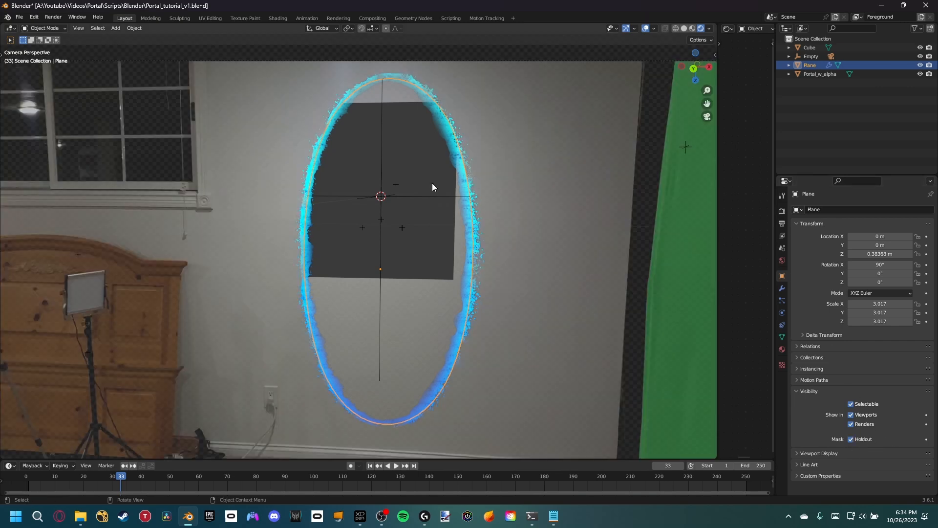
Step: Delete the Cube test object from behind the portal
left_click(396, 310)
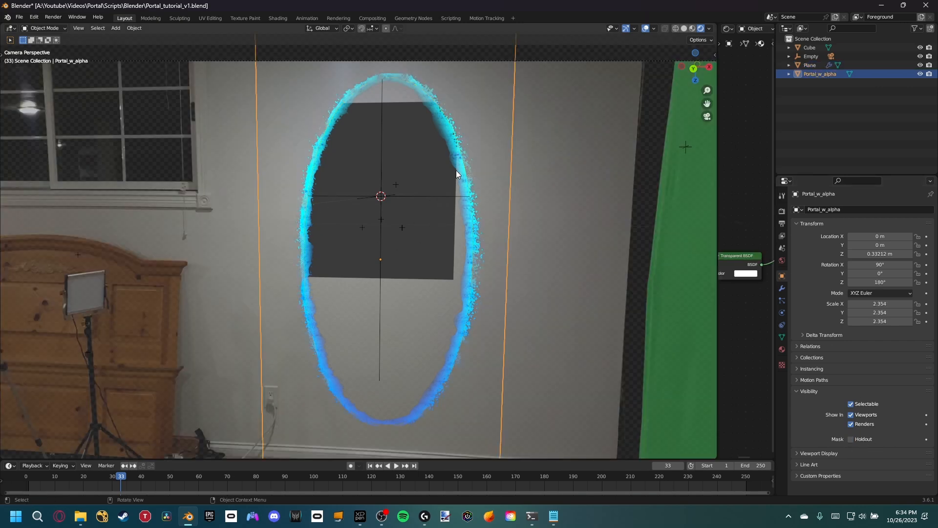
key("ctrl+z")
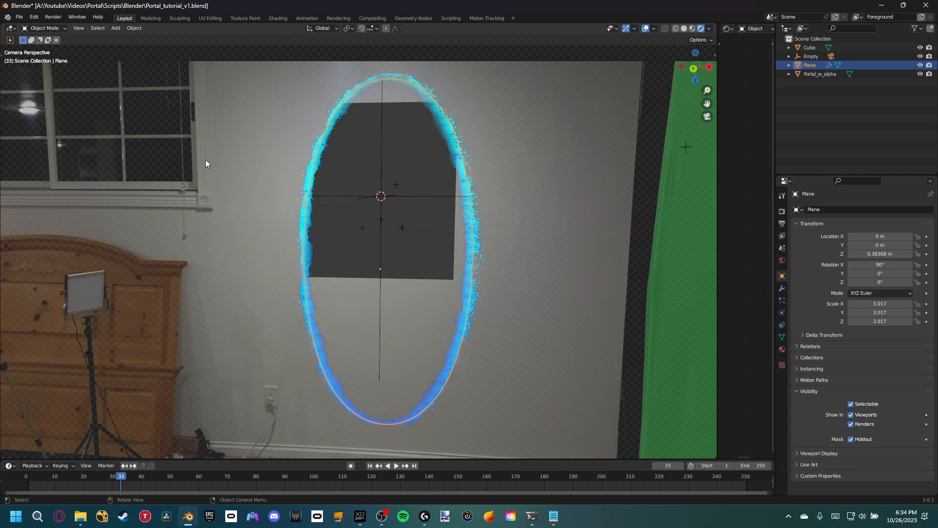
left_click(397, 257)
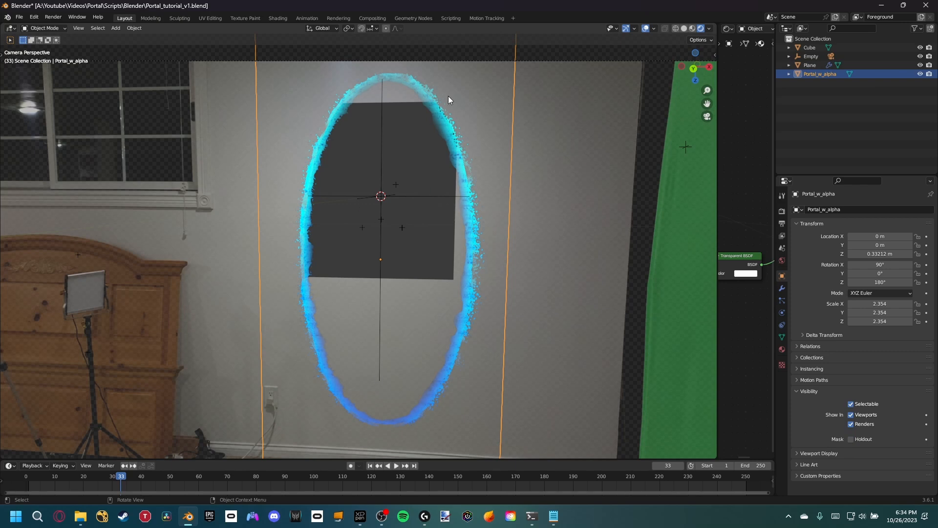
left_click(807, 48)
key("Delete")
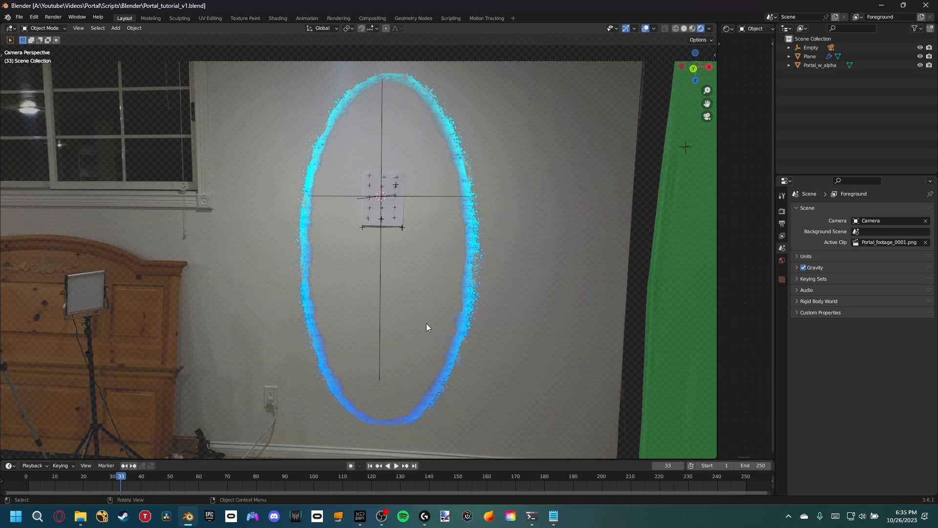
Step: Play back and scrub the shot to check how the portal sits on the wall, and save the file
key("space")
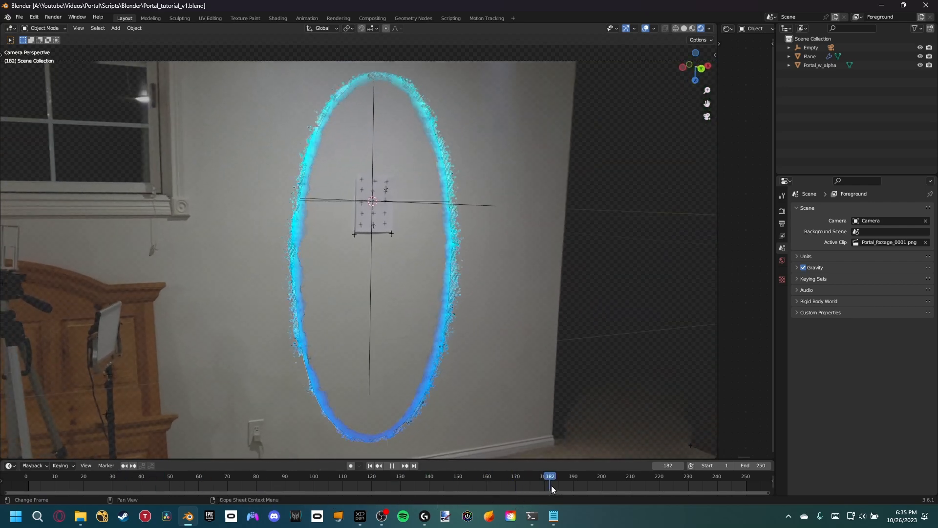
key("space")
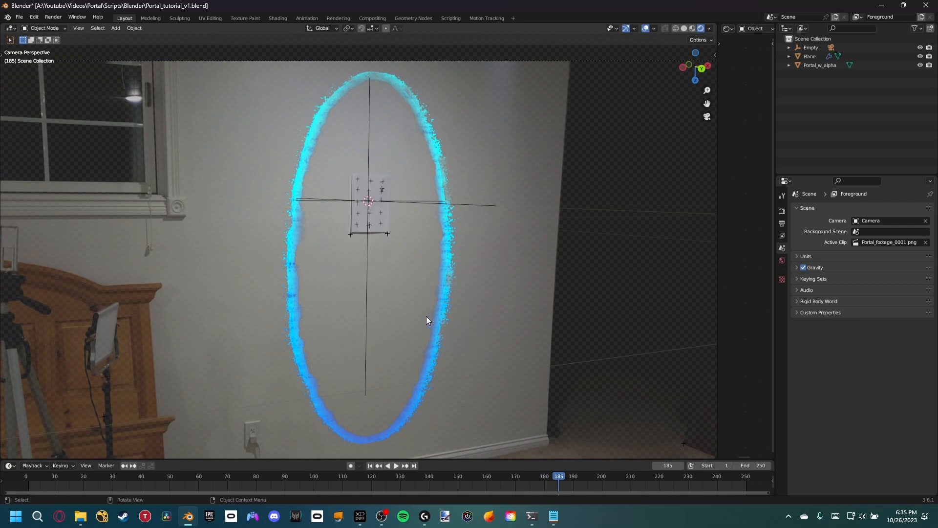
key("ctrl+s")
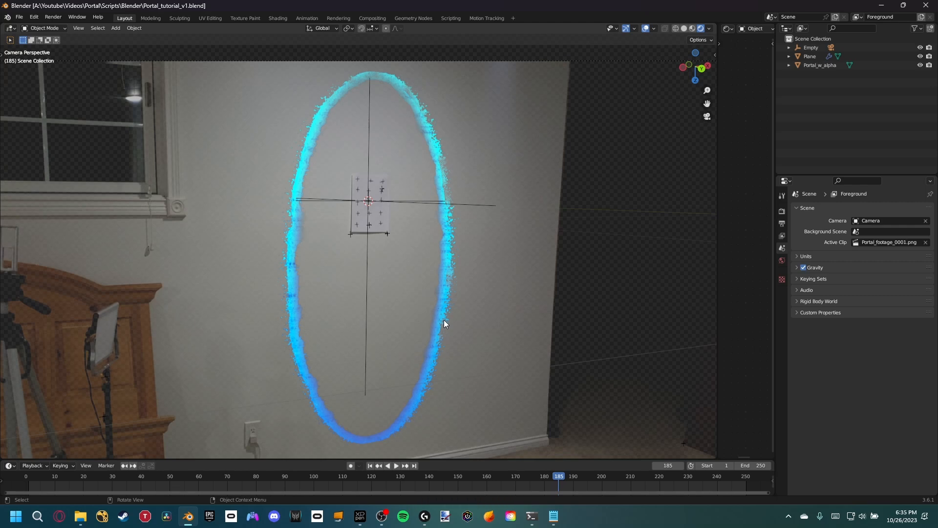
left_click_drag(540, 475, 509, 476)
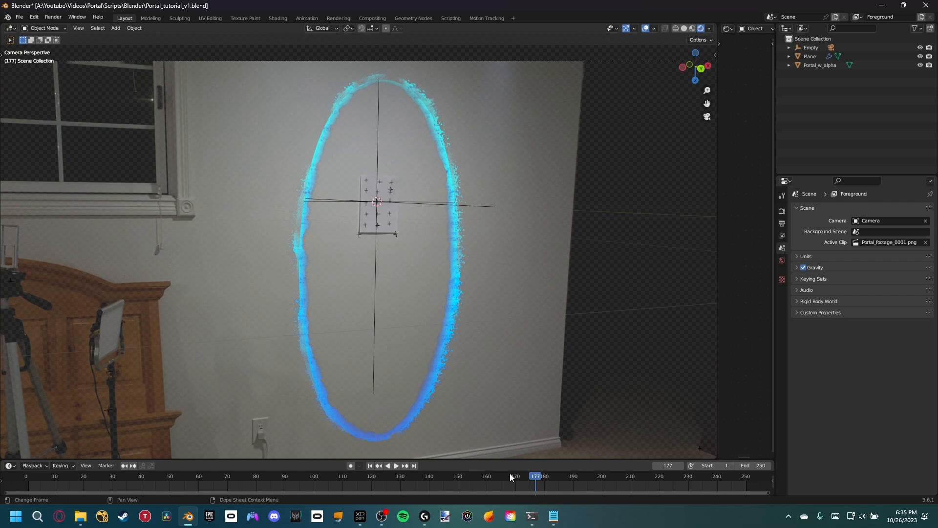
key("ctrl+s")
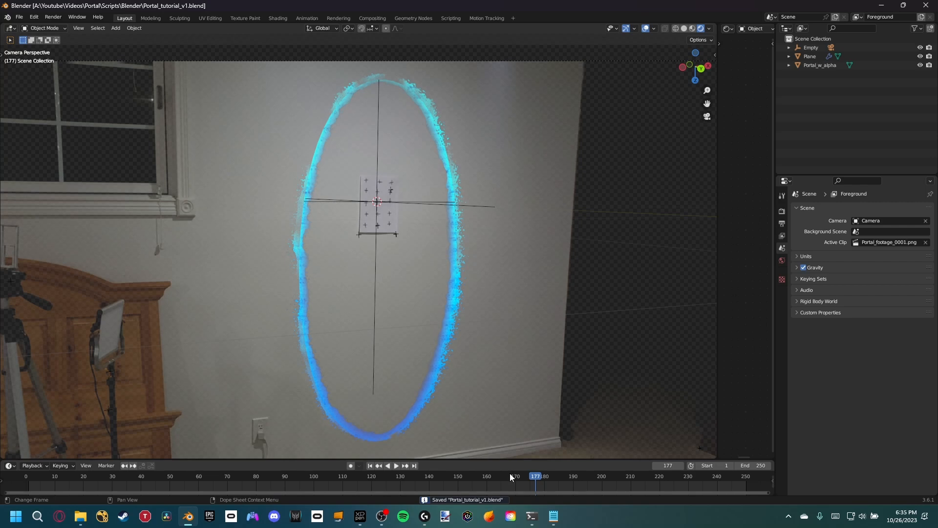
Step: Save the portal file once more and start a new General scene
key("ctrl+s")
left_click(19, 17)
mouse_move(22, 26)
left_click(115, 26)
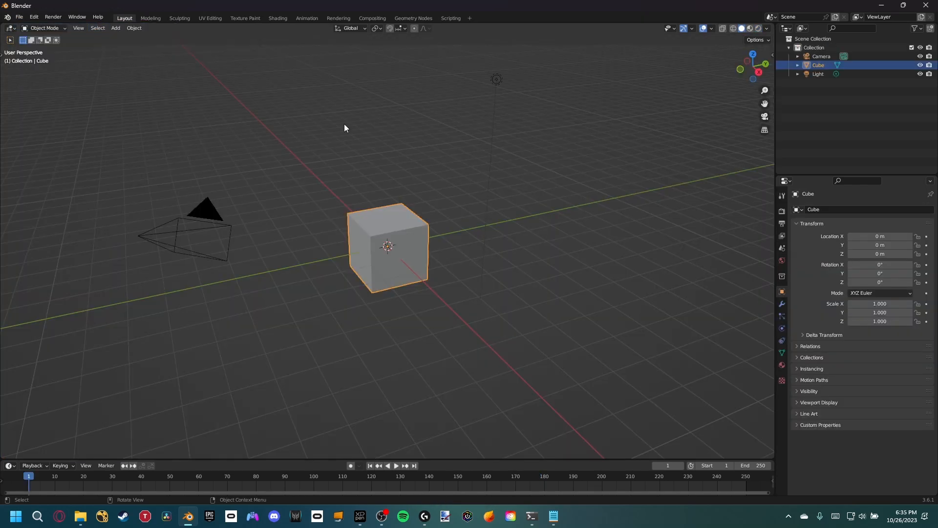
middle_click_drag(404, 247, 428, 248)
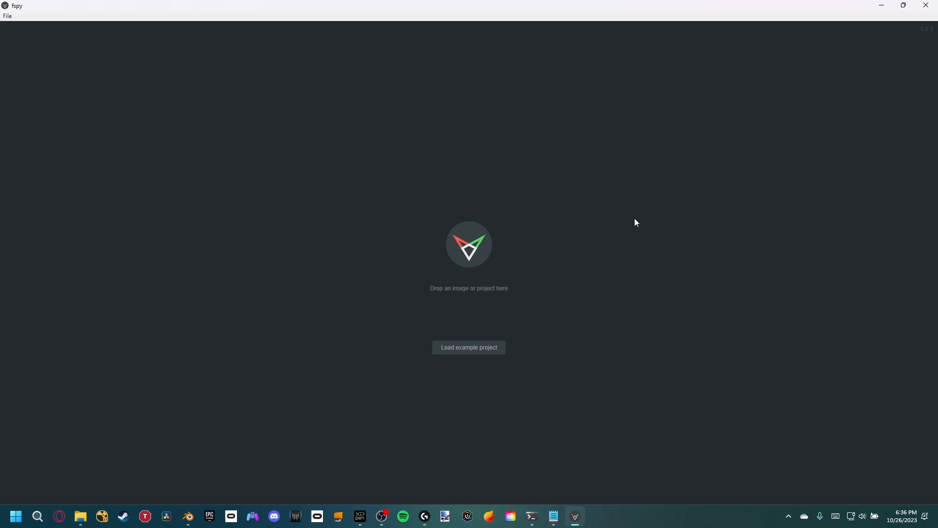
Step: Load the Portal test chamber image into fSpy from its folder and turn off image dimming
left_click(81, 516)
left_click_drag(575, 115, 374, 239)
key("super+Up")
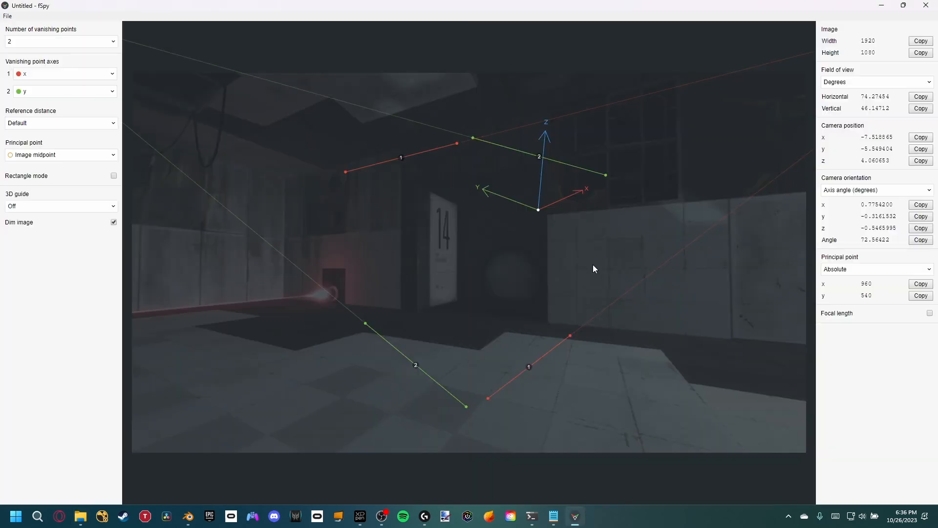
left_click(113, 222)
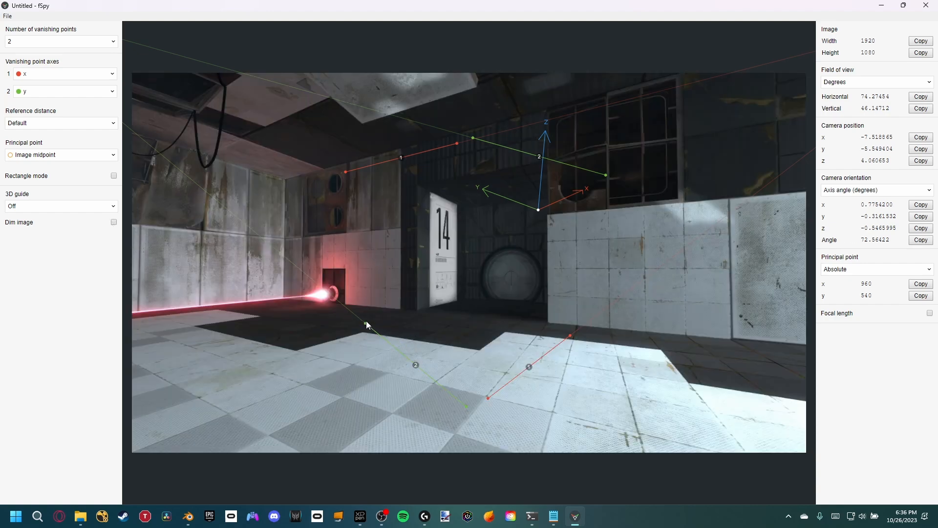
Step: Align the two green y-axis vanishing lines with the far wall's floor edge and its ceiling edge
left_click_drag(468, 407, 731, 339)
left_click_drag(366, 323, 344, 305)
left_click_drag(473, 137, 286, 179)
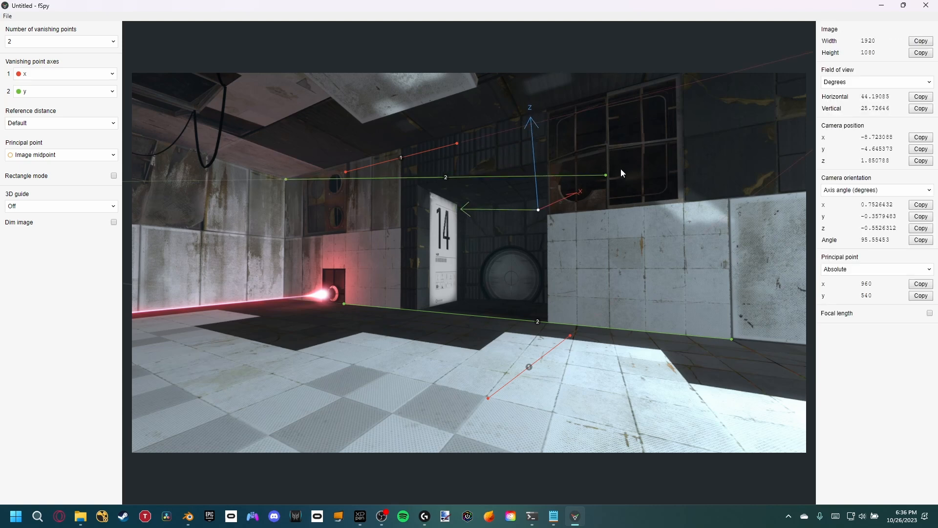
left_click_drag(604, 175, 670, 76)
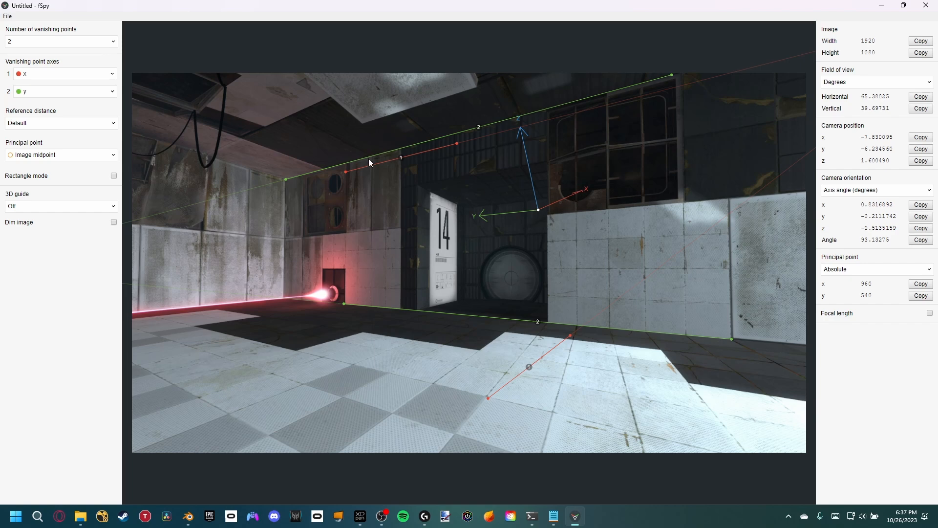
Step: Align the two red x-axis vanishing lines with a floor tile seam and the base of the side wall beside the laser
left_click_drag(348, 173, 543, 450)
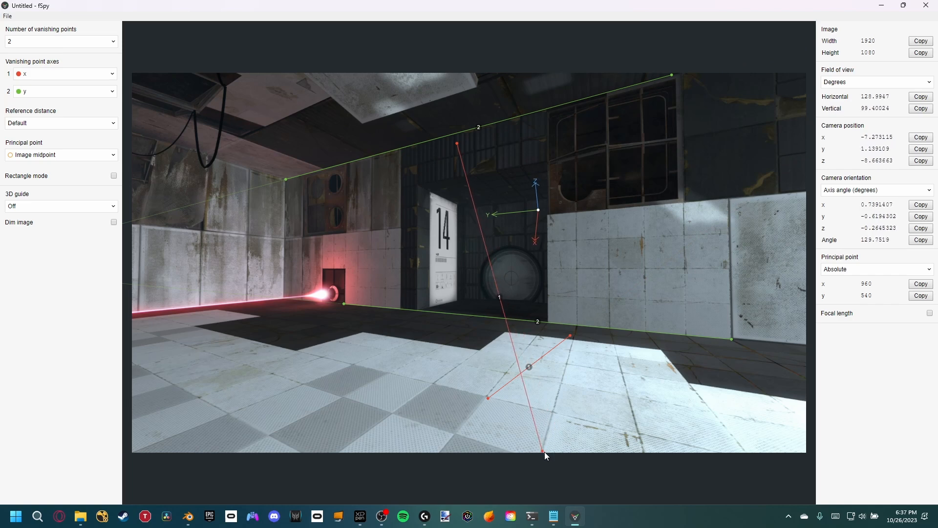
left_click_drag(454, 142, 576, 329)
left_click_drag(489, 394, 134, 333)
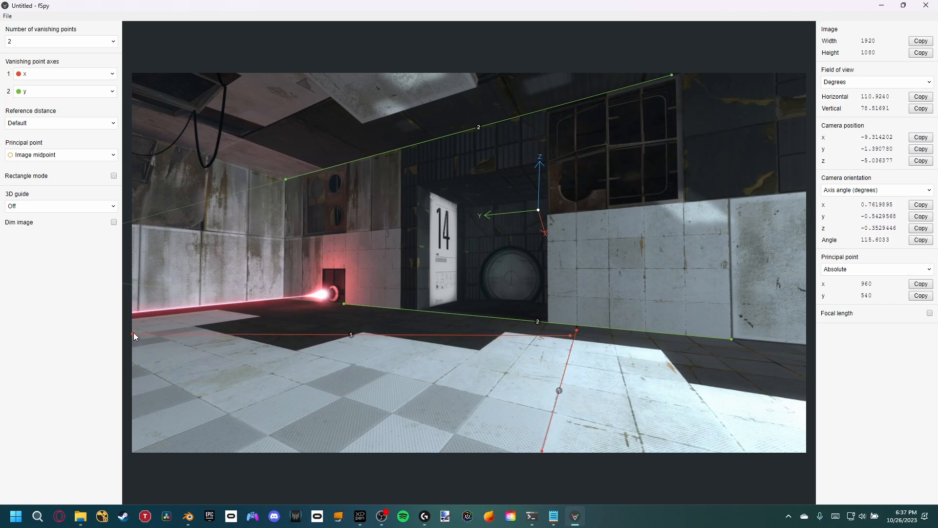
left_click_drag(569, 335, 339, 303)
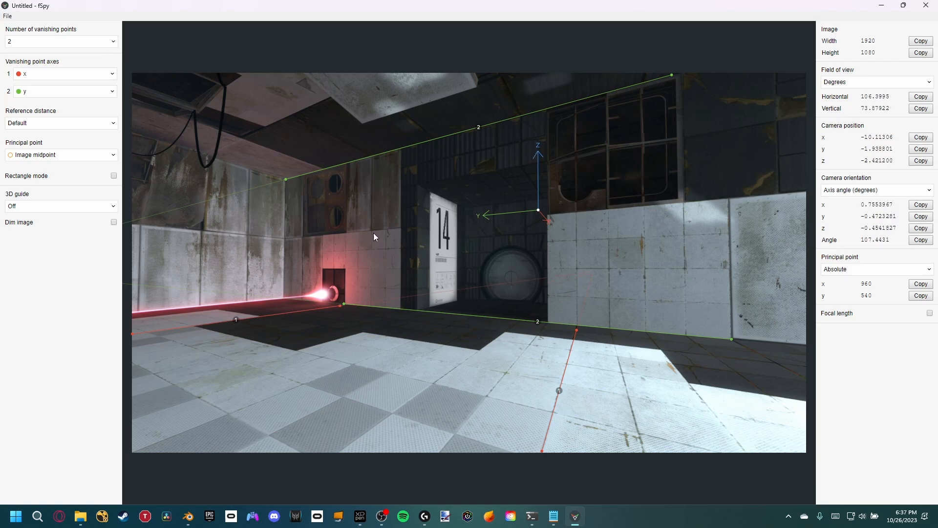
Step: Place the origin on the tiled floor and set the 3D guide to xy grid floor
left_click_drag(538, 210, 374, 377)
left_click(35, 210)
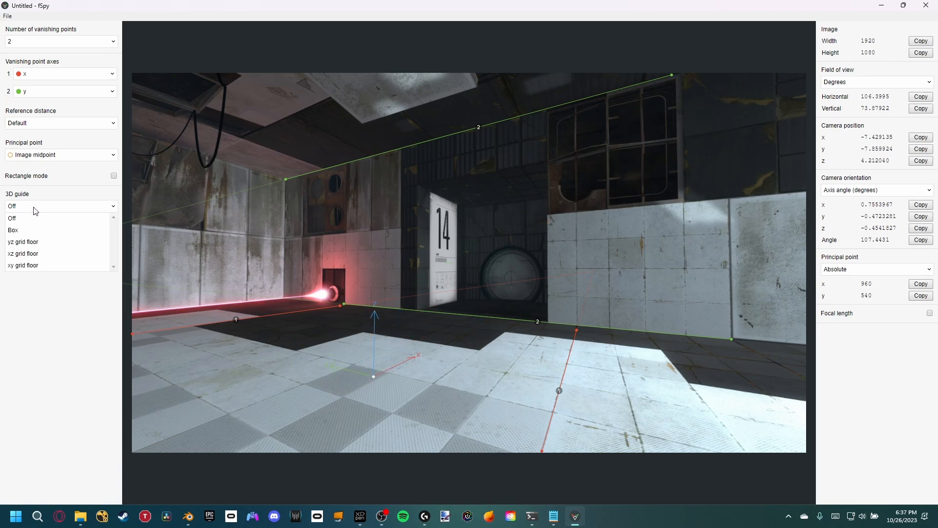
left_click(29, 265)
left_click_drag(373, 379, 363, 353)
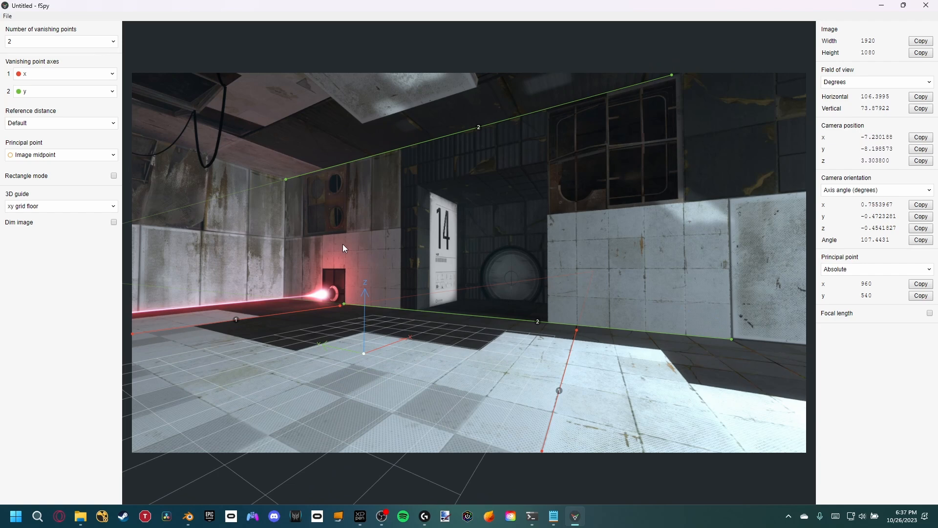
Step: Save the camera match project as Portal_tutorial in the FSPY folder and close fSpy to return to Blender
key("ctrl+s")
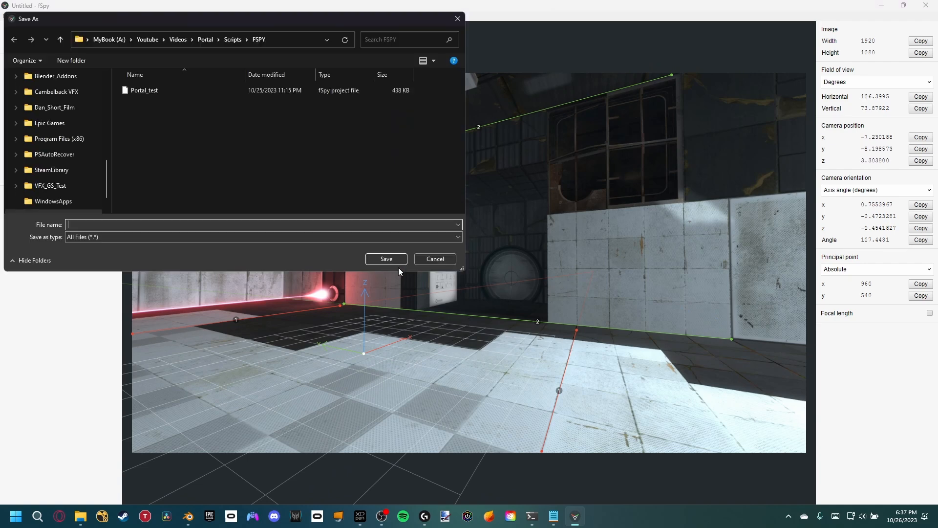
type("Portal_tutorial")
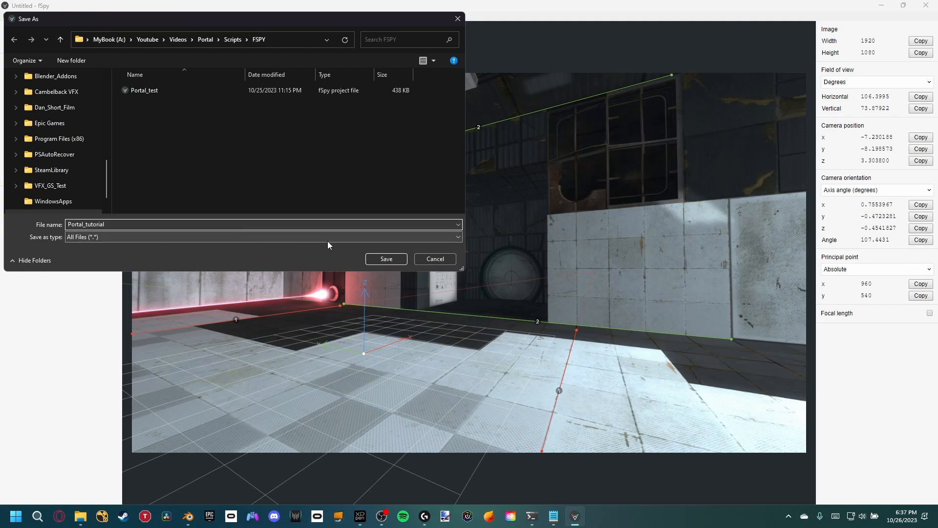
left_click(385, 259)
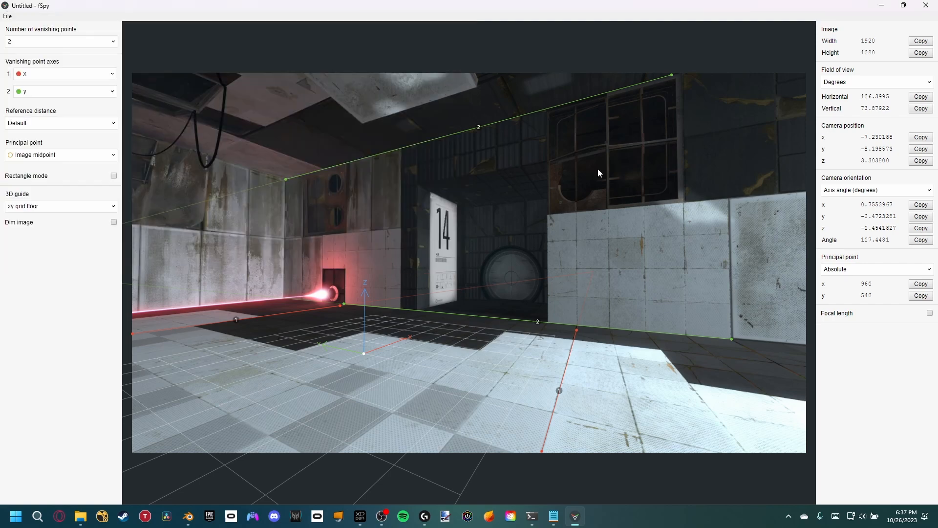
left_click(925, 7)
left_click(381, 61)
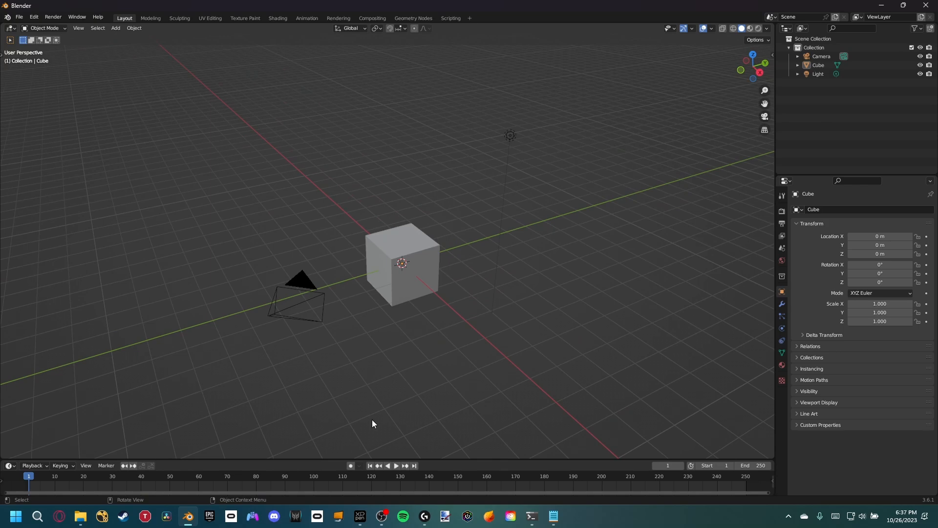
Step: Search the add-on preferences for fspy to check that the fSpy project importer is enabled
middle_click_drag(510, 217, 474, 222)
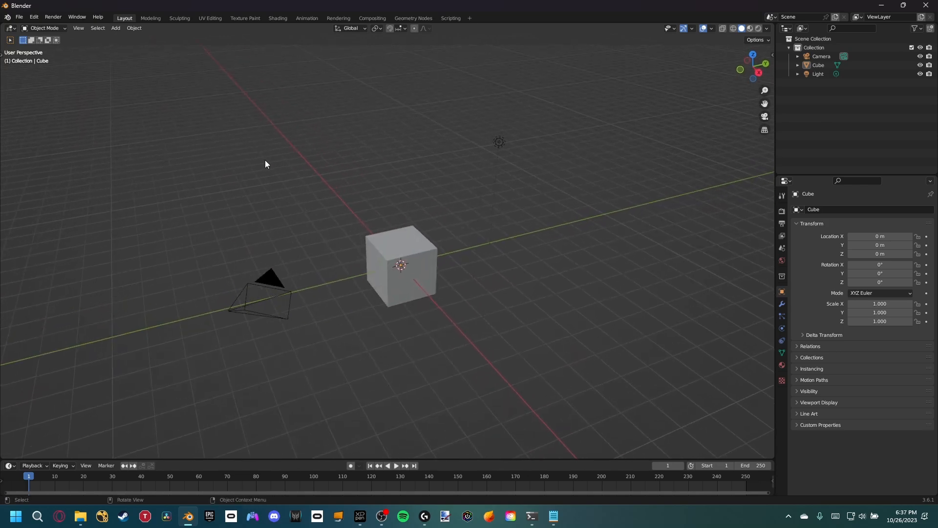
left_click(38, 19)
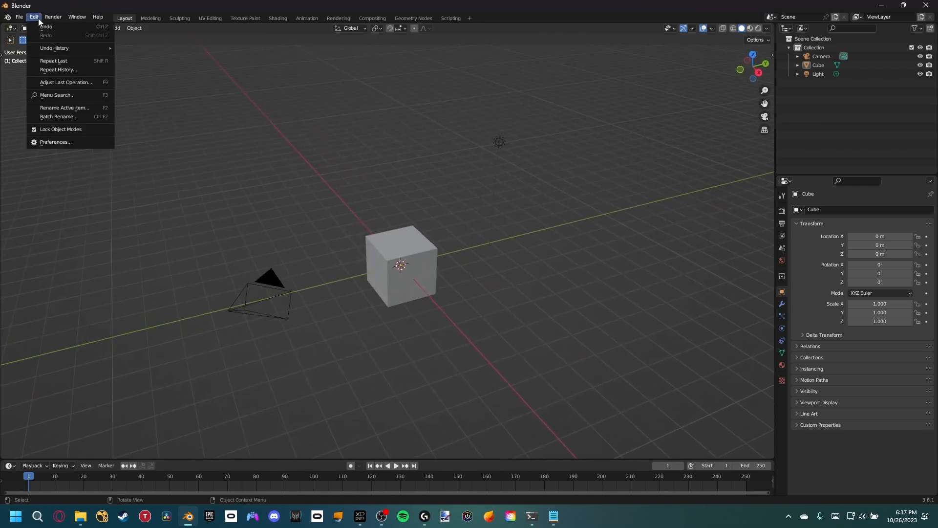
left_click(55, 142)
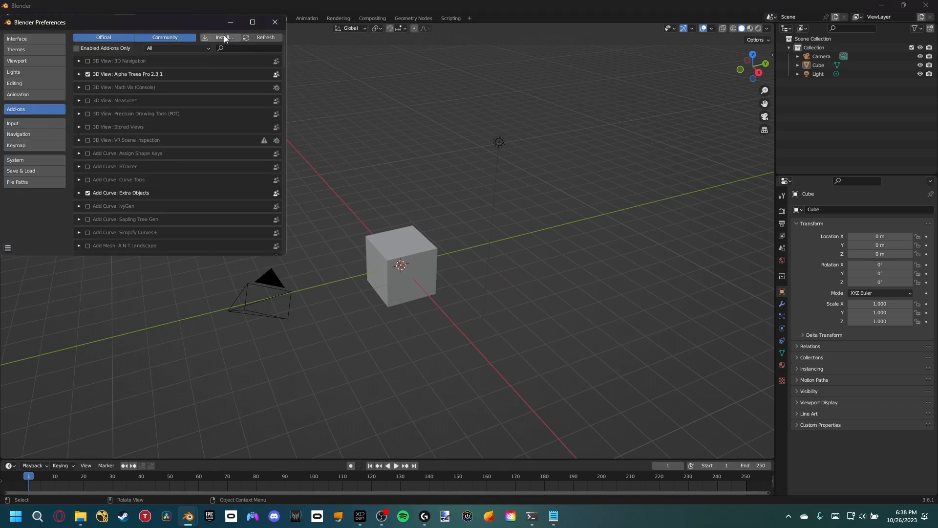
type("fspy")
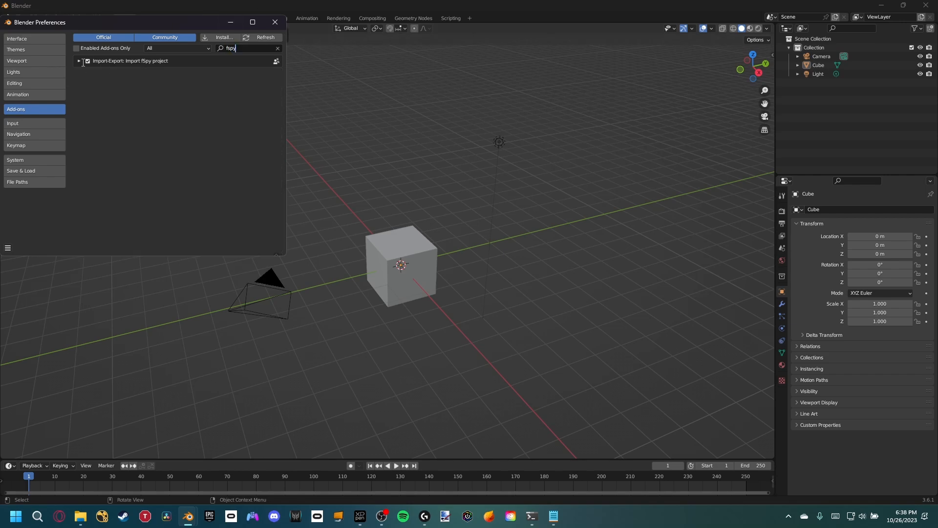
left_click(274, 22)
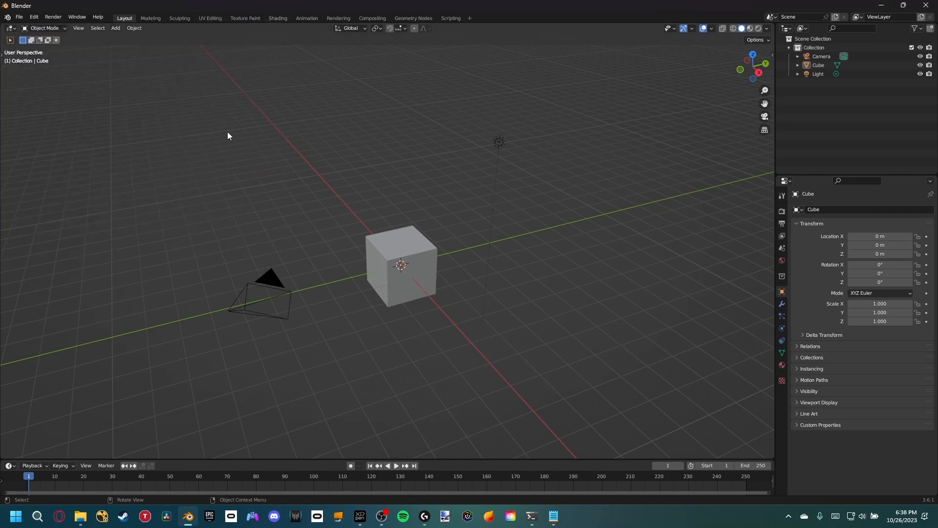
Step: Import the Portal_tutorial.fspy project with its background image from the FSPY folder
left_click(20, 18)
mouse_move(51, 137)
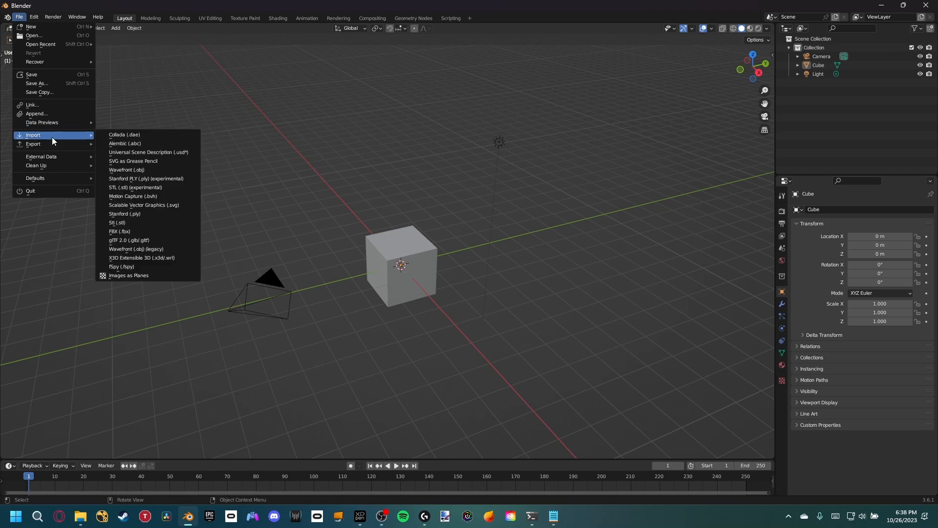
left_click(130, 256)
left_click(241, 185)
scroll(585, 280, "down", 3)
left_click(482, 308)
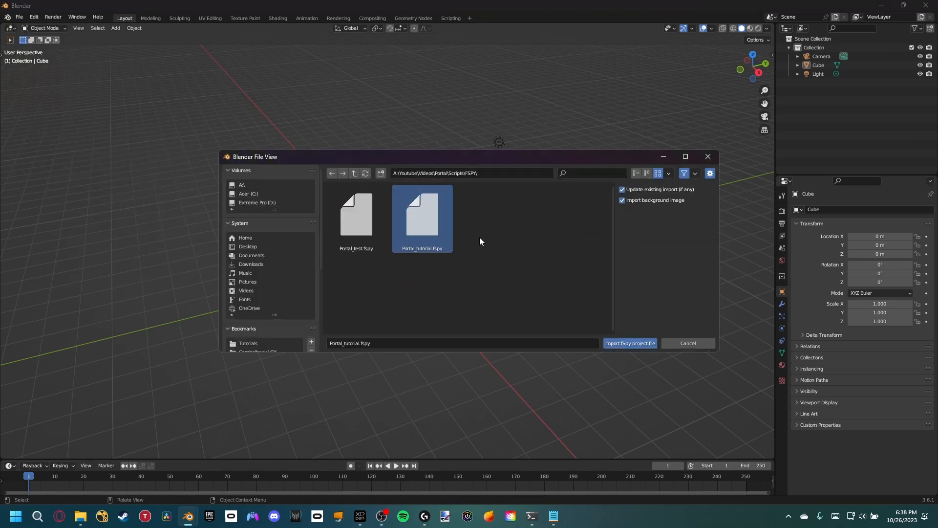
left_click(640, 343)
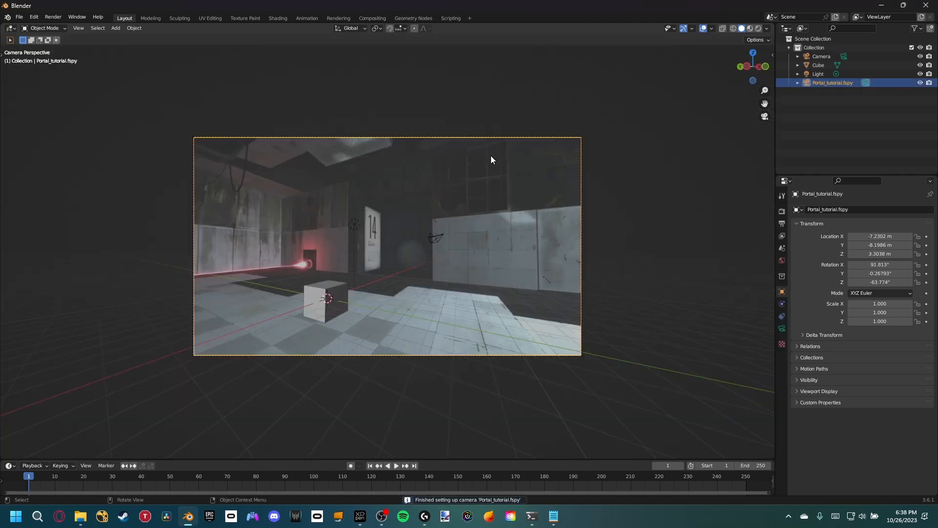
Step: Delete the default cube, light and camera, and return to the imported fSpy camera's view
key("KP_0")
scroll(361, 291, "down", 2)
left_click(200, 354)
left_click(235, 143, "shift")
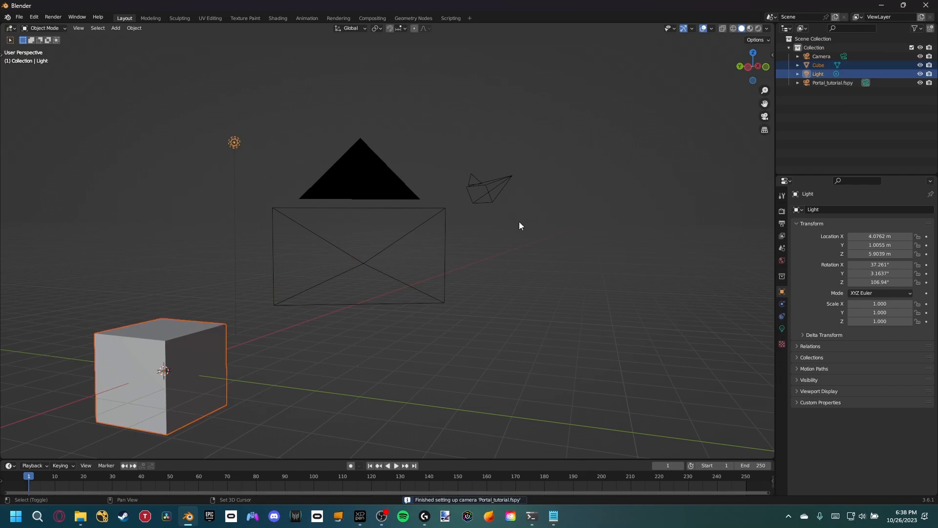
left_click(488, 191, "shift")
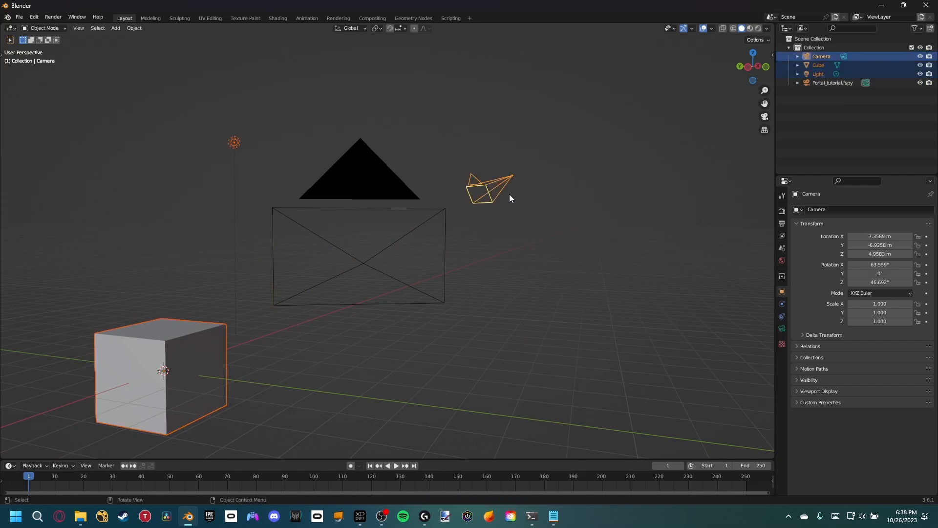
key("Delete")
key("KP_0")
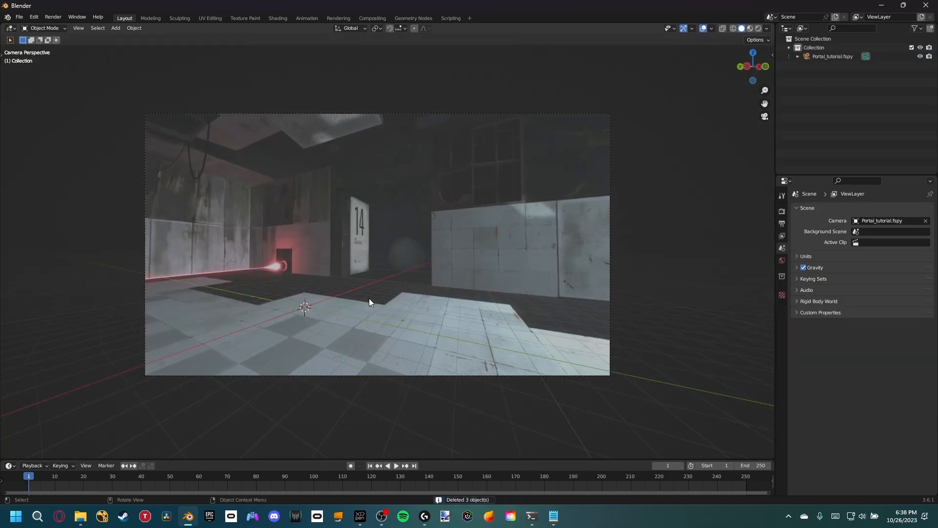
Step: Add a mesh plane at the 3D cursor on the chamber floor and fit the camera frame to the viewport
key("shift+a")
mouse_move(307, 308)
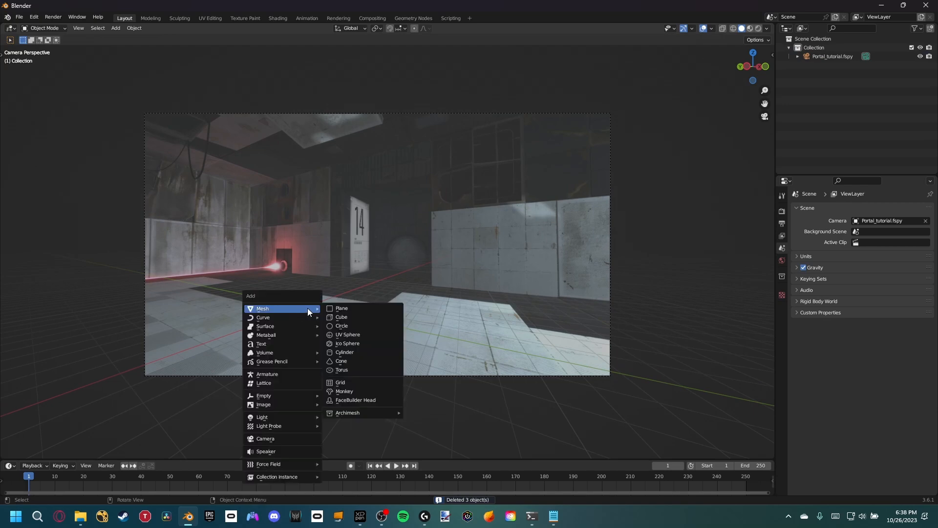
left_click(346, 308)
key("Home")
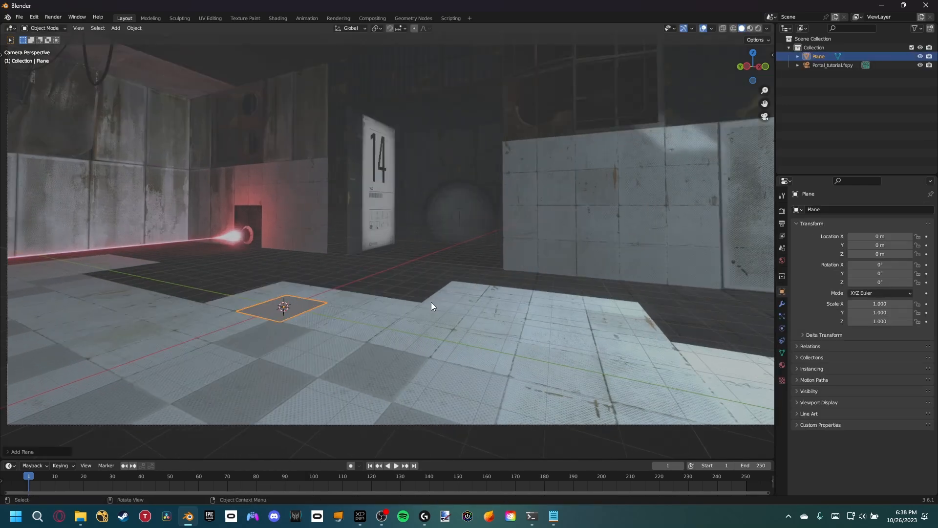
right_click(347, 312)
key("Escape")
key("g")
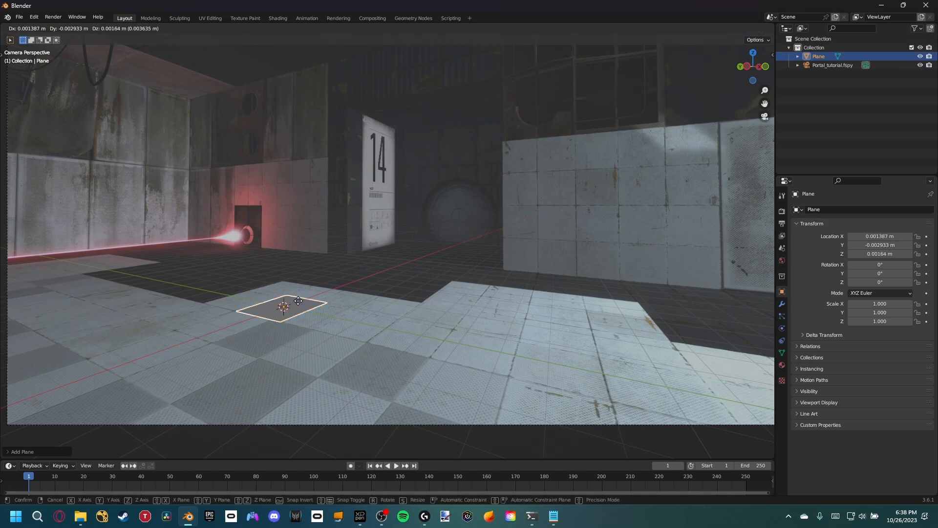
key("shift+z")
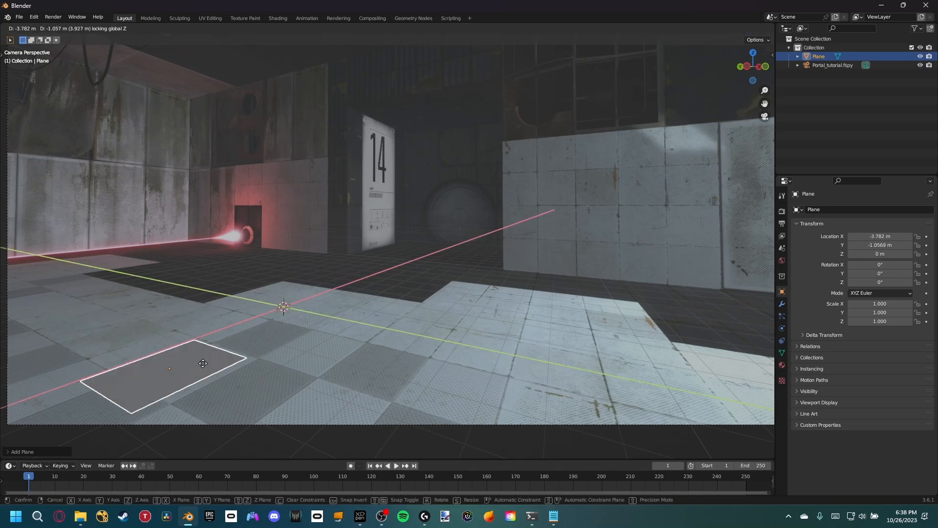
key("Escape")
Step: Move the plane within the floor's XY plane to about X 8.62 m, Y -4.57 m, its corner meeting the tiled wall's near base corner
middle_click_drag(455, 330, 407, 317, "shift")
key("g")
key("shift+z")
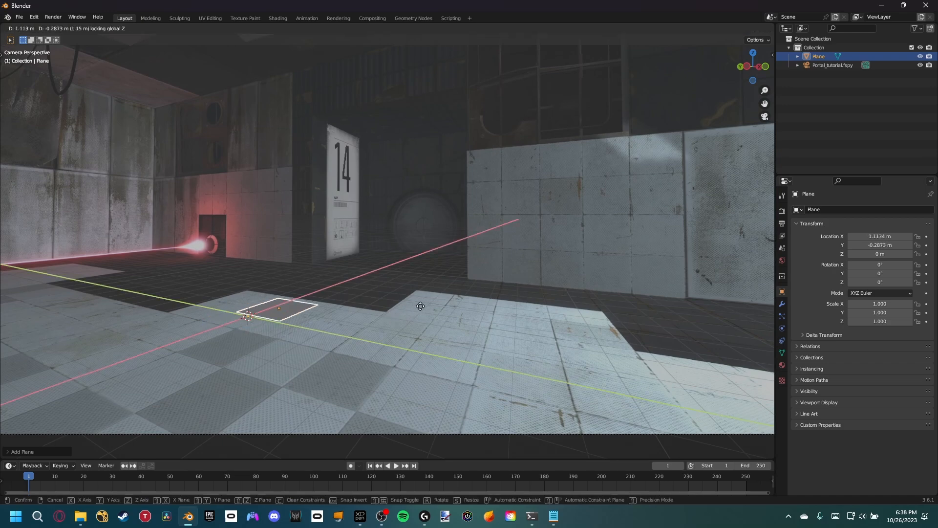
left_click(585, 278)
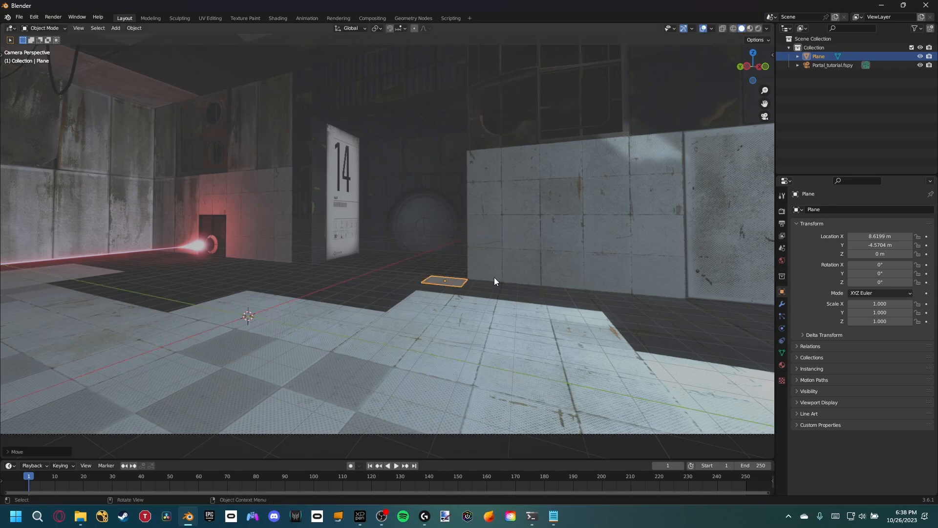
scroll(509, 280, "up", 6)
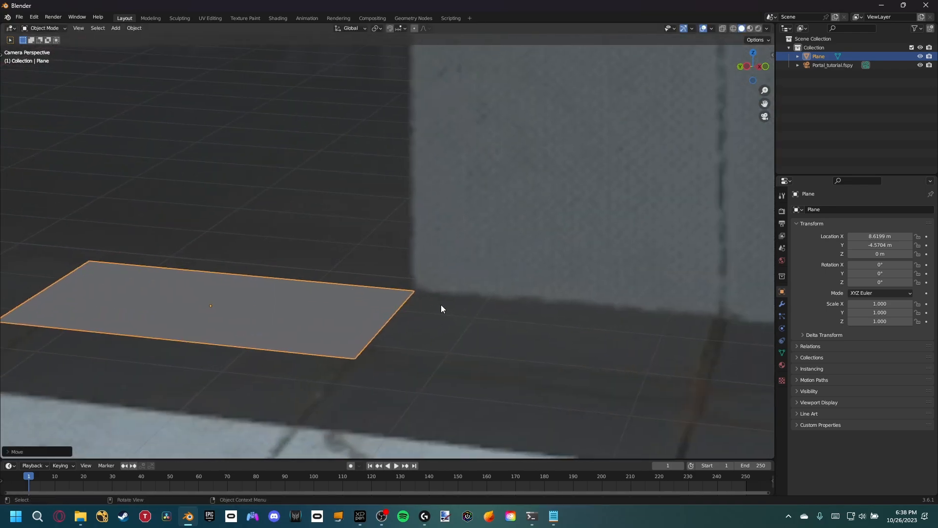
scroll(444, 325, "down", 7)
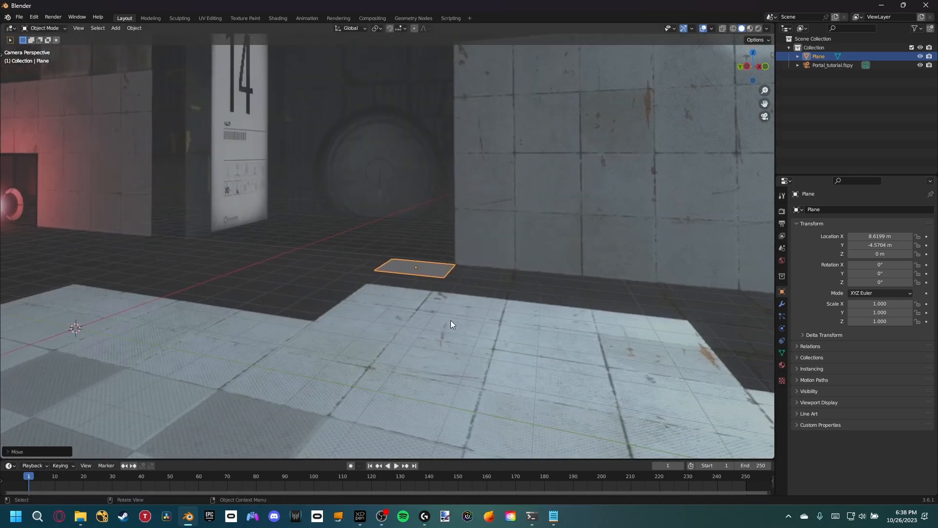
Step: In Edit Mode, move the plane's left edge about 8.39 m along Y to the corner of the left tiled wall
key("Tab")
scroll(464, 331, "up", 2)
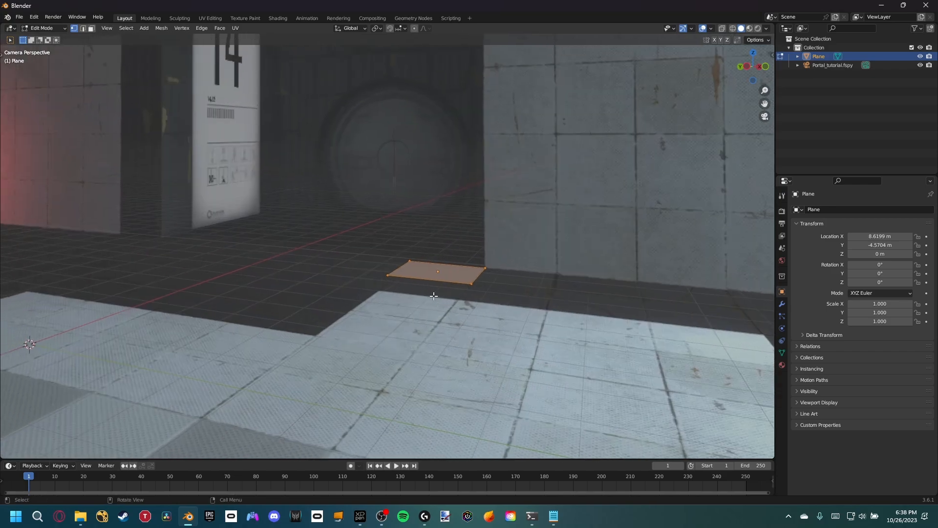
left_click(413, 306)
scroll(410, 313, "down", 3)
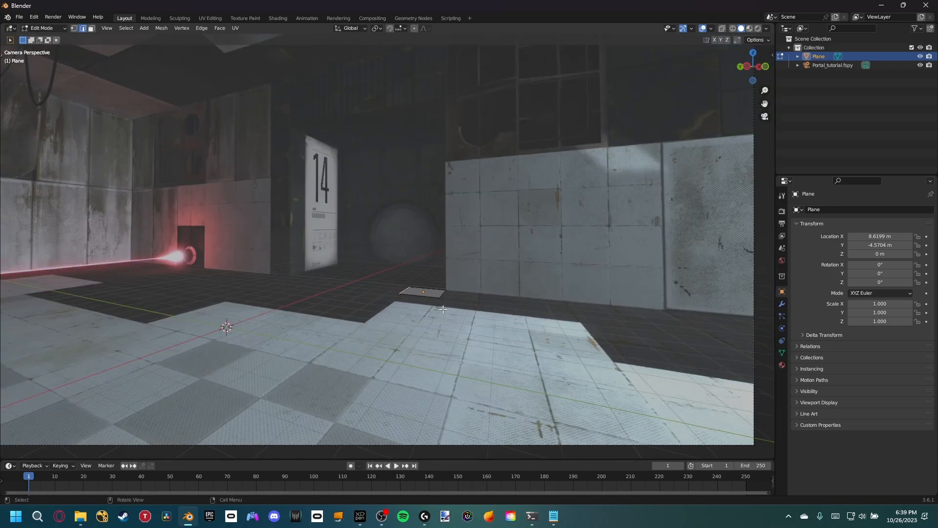
key("g")
key("x")
key("y")
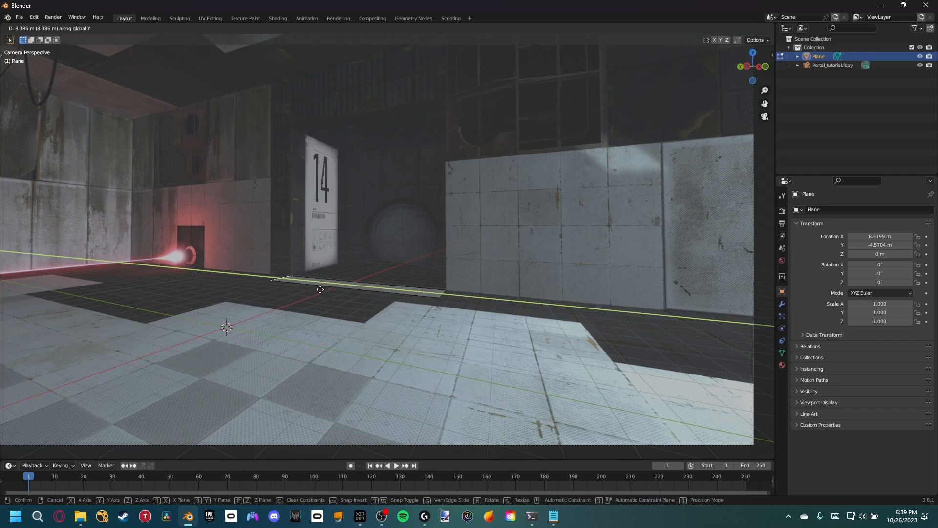
left_click(320, 290)
Step: Move the plane's near edge along X toward the camera until it extends past the lower edge of the camera frame
scroll(302, 140, "up", 5)
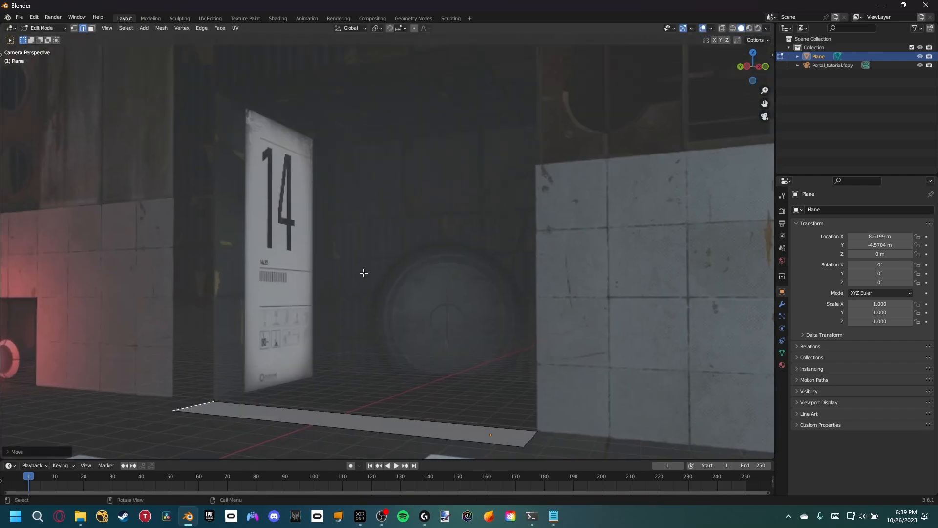
middle_click_drag(349, 399, 357, 265, "shift")
left_click(400, 310)
scroll(413, 323, "down", 7)
middle_click_drag(413, 327, 427, 315, "shift")
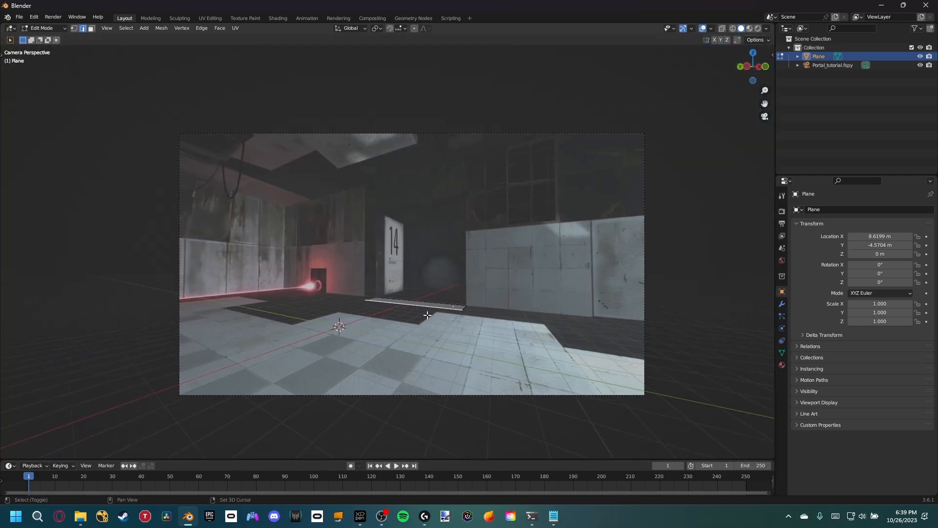
scroll(483, 298, "up", 5)
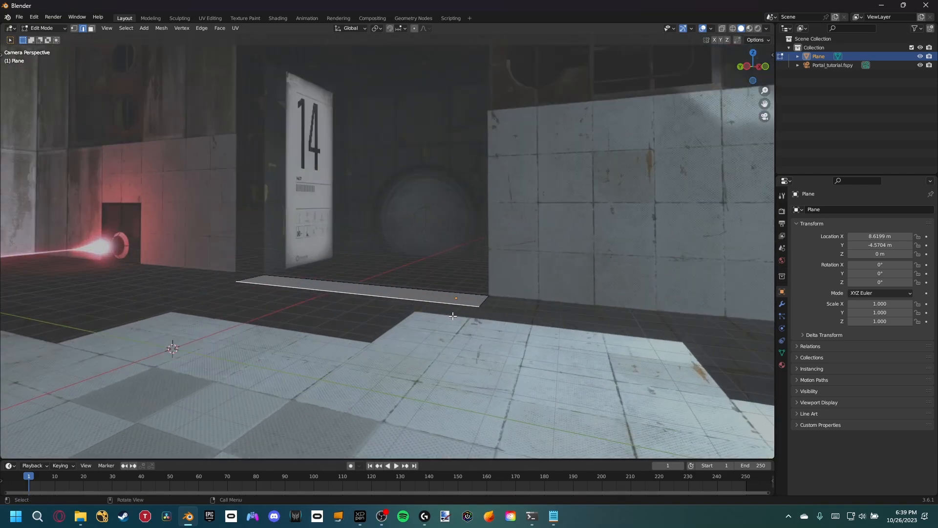
key("g")
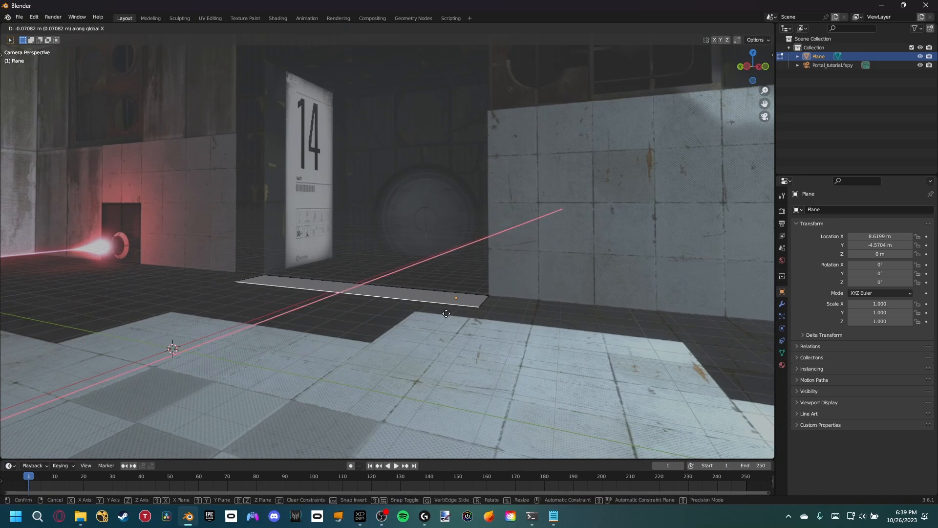
left_click(233, 36)
scroll(292, 111, "down", 5)
key("g")
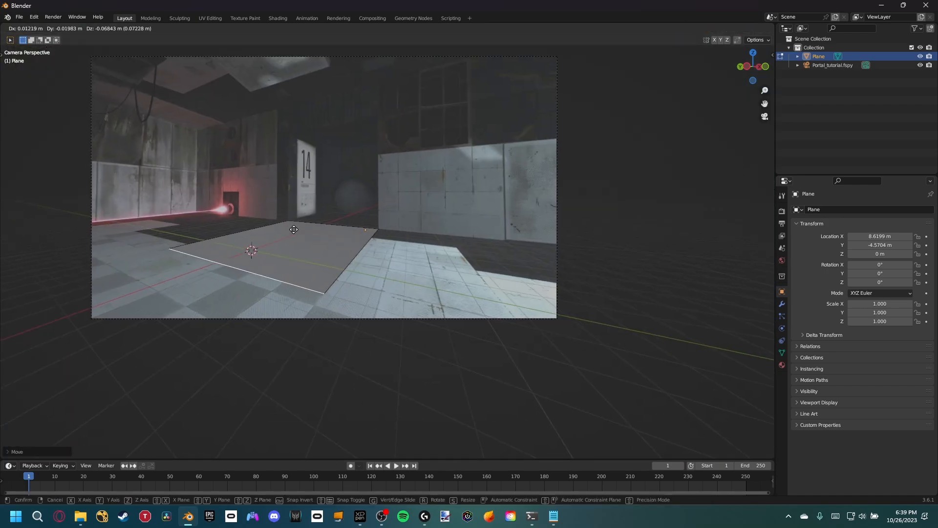
key("x")
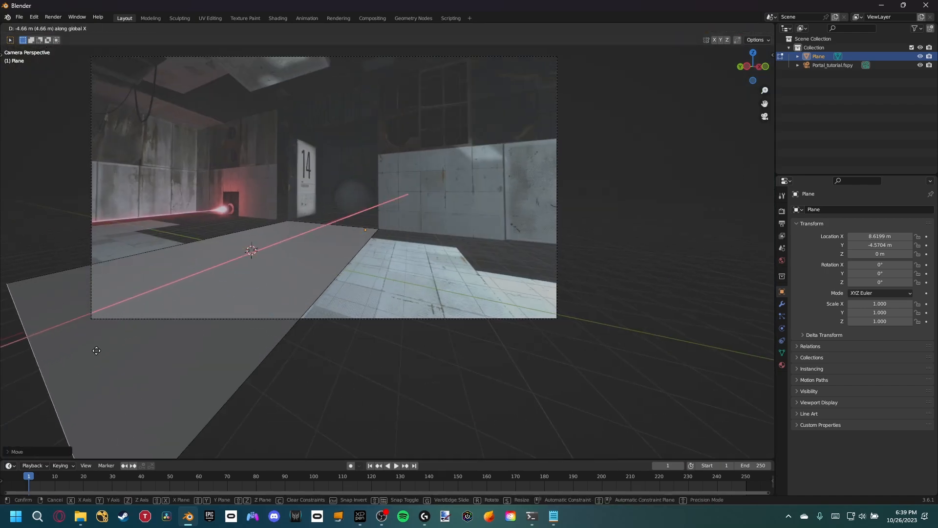
left_click(93, 352)
Step: Extrude the floor plane's right edge along Y so the floor runs along the right tiled wall beyond the camera frame
middle_click_drag(348, 279, 345, 259, "shift")
left_click(322, 234)
scroll(345, 260, "down", 6)
key("KP_0")
scroll(312, 278, "down", 1)
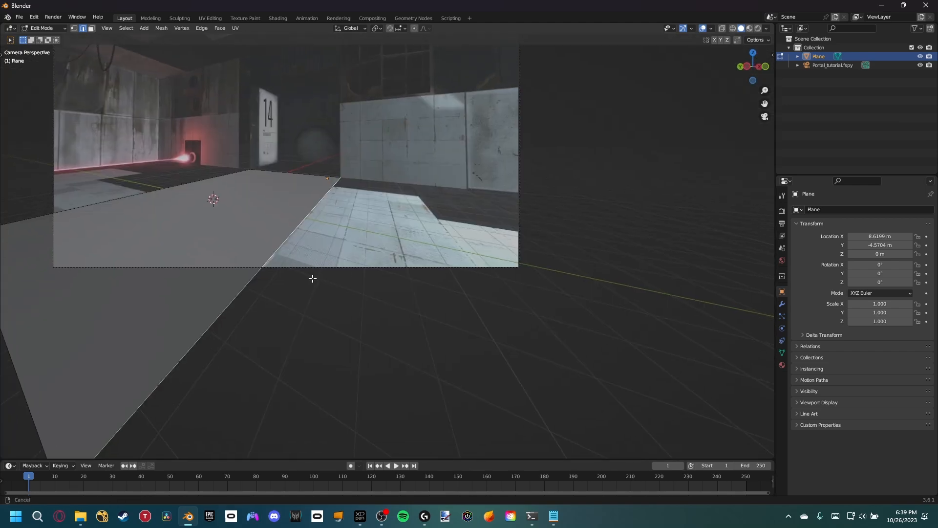
key("g")
key("y")
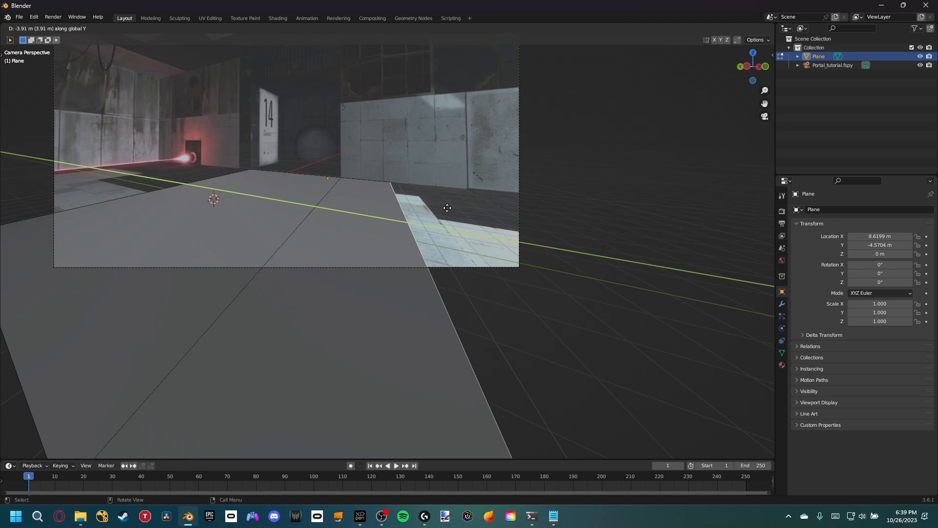
left_click(54, 244)
Step: Extrude the floor's left edge along Y to the base of the far-left concrete wall
middle_click_drag(104, 204, 285, 234, "shift")
scroll(285, 234, "up", 4)
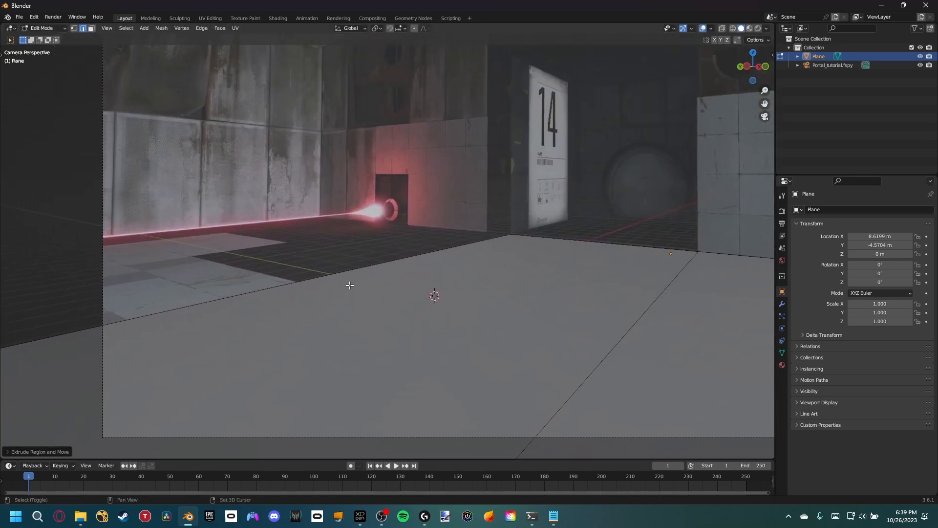
middle_click_drag(417, 242, 361, 314, "shift")
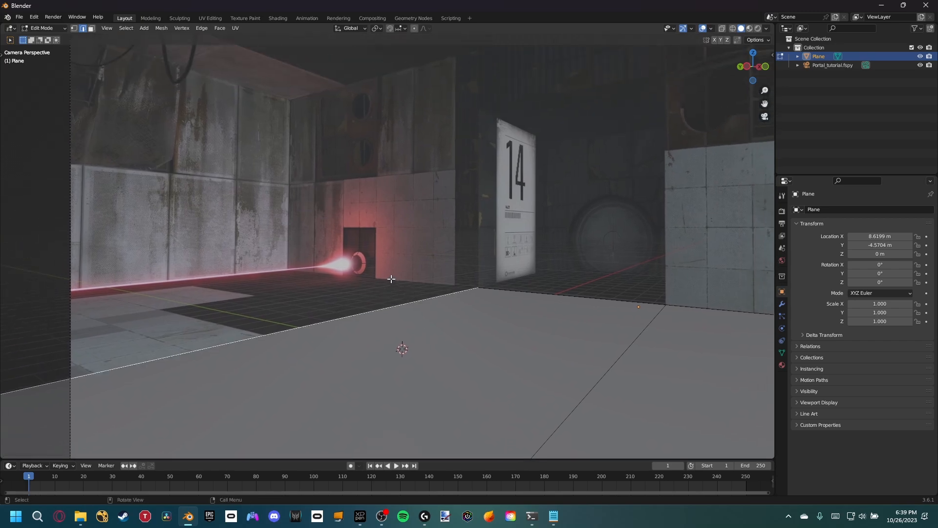
key("e")
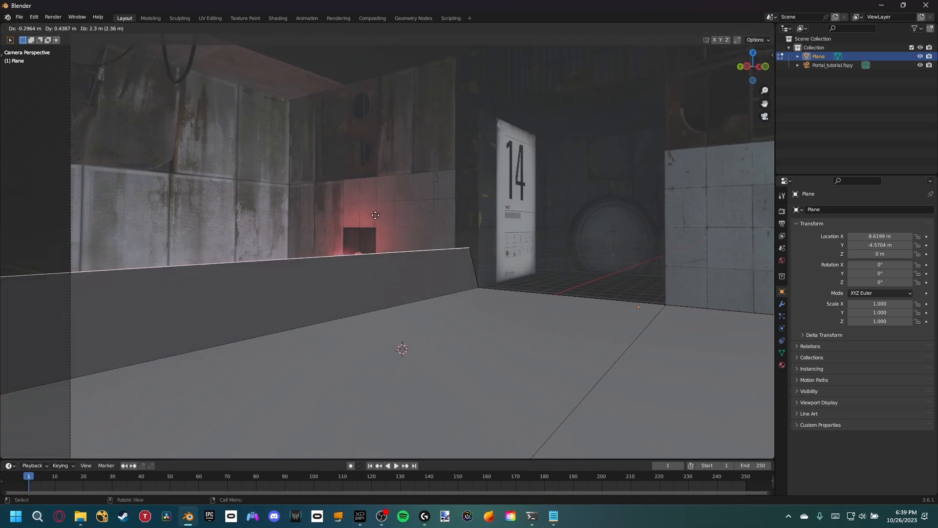
left_click(310, 235)
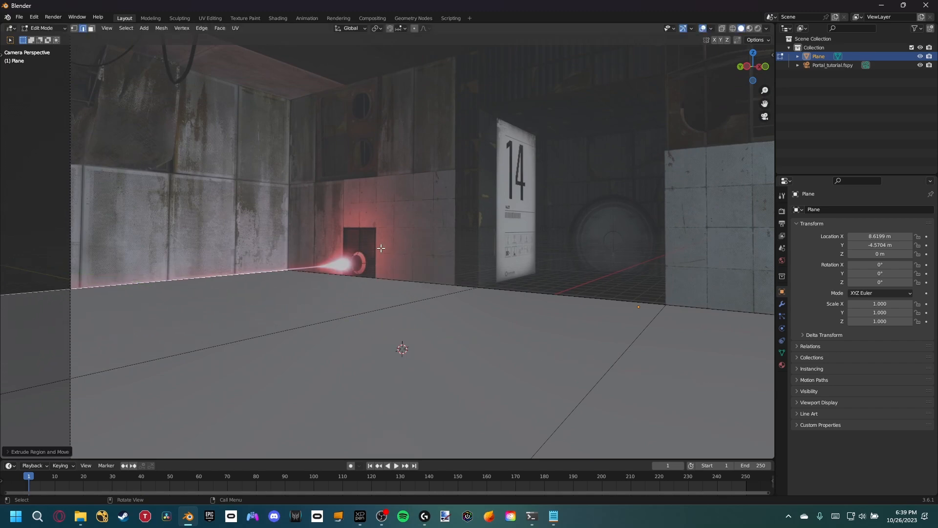
Step: Extrude the floor's middle back edge about 6.49 m along X into the alcove beside the 14 sign
middle_click_drag(584, 288, 481, 291, "shift")
key("g")
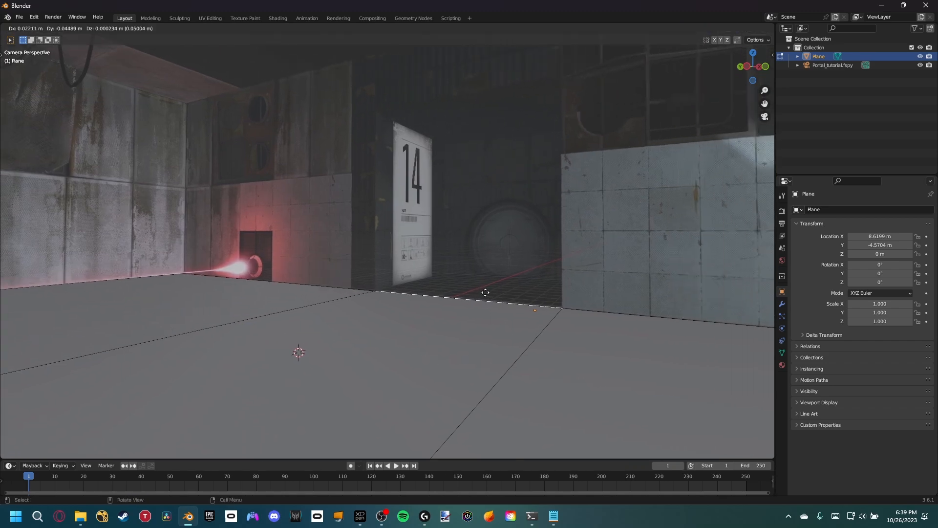
key("x")
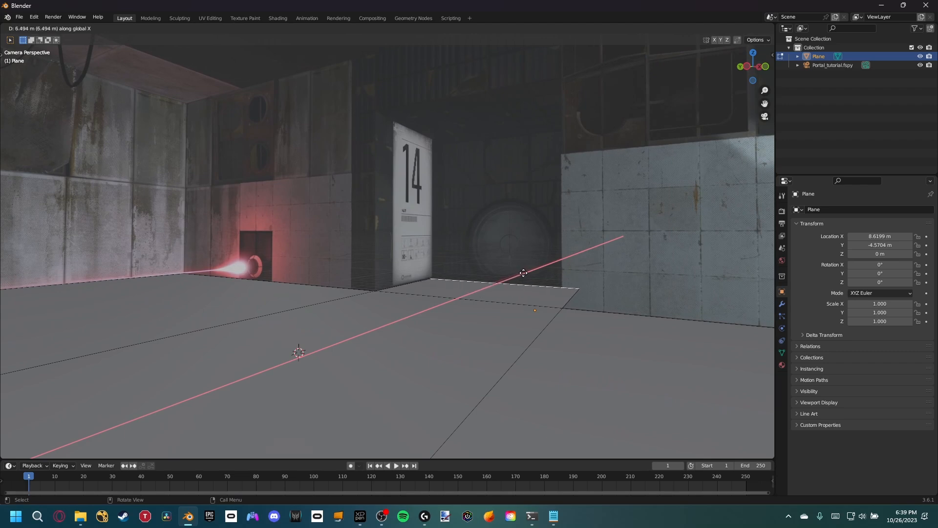
left_click(524, 272)
Step: Set the Portal_tutorial.fspy camera's background image opacity to 1.000 and turn off the floor grid overlay
scroll(458, 279, "up", 8)
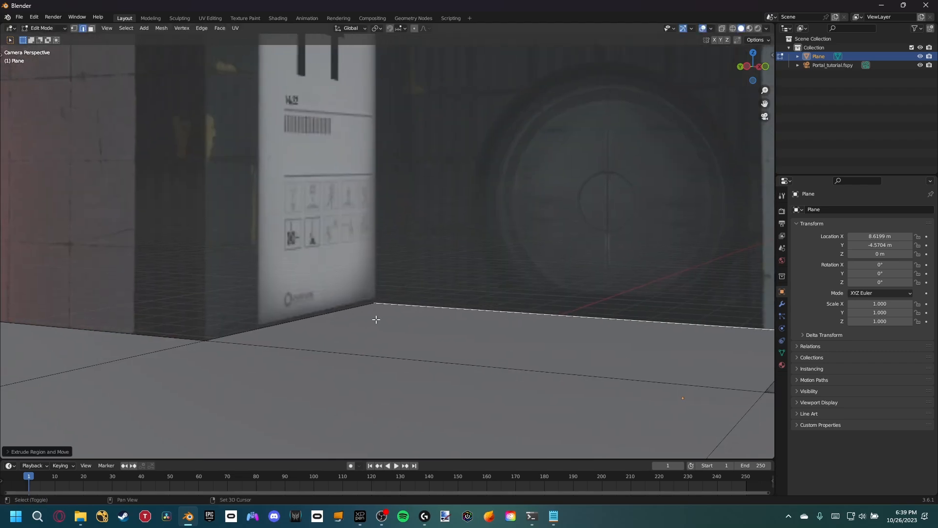
scroll(366, 329, "down", 4)
middle_click_drag(368, 329, 359, 327, "shift")
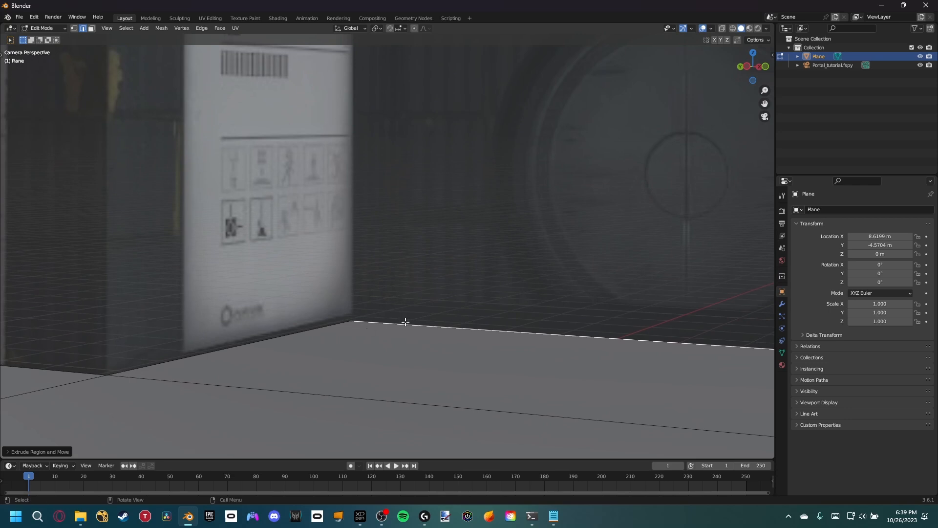
left_click(823, 65)
key("Tab")
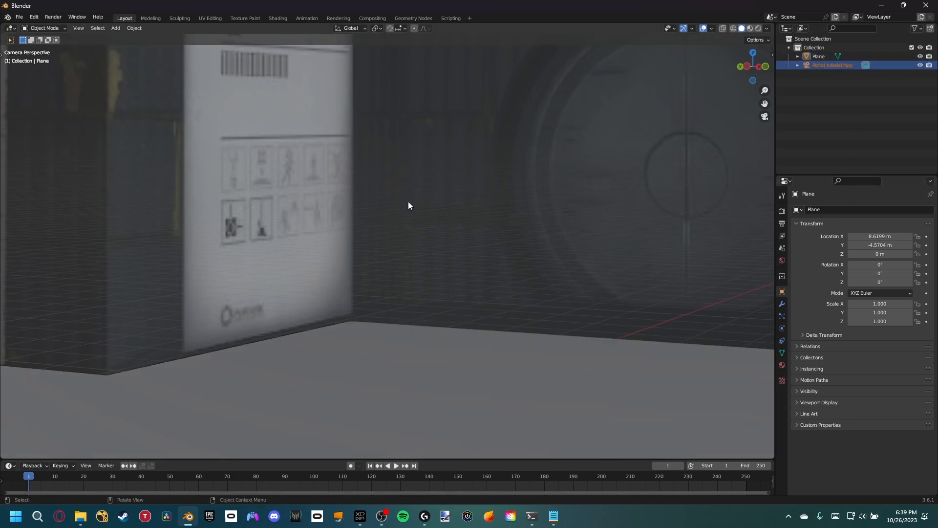
left_click(825, 65)
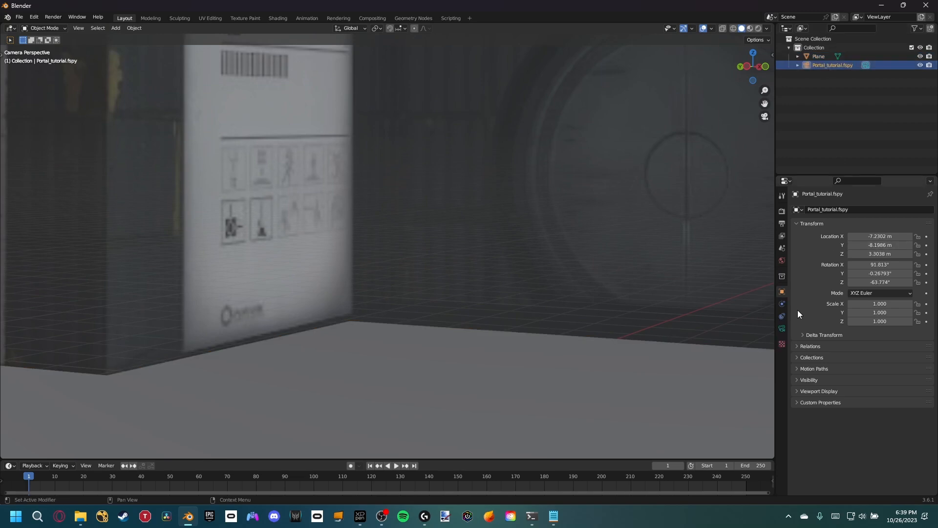
left_click(781, 331)
left_click(797, 351)
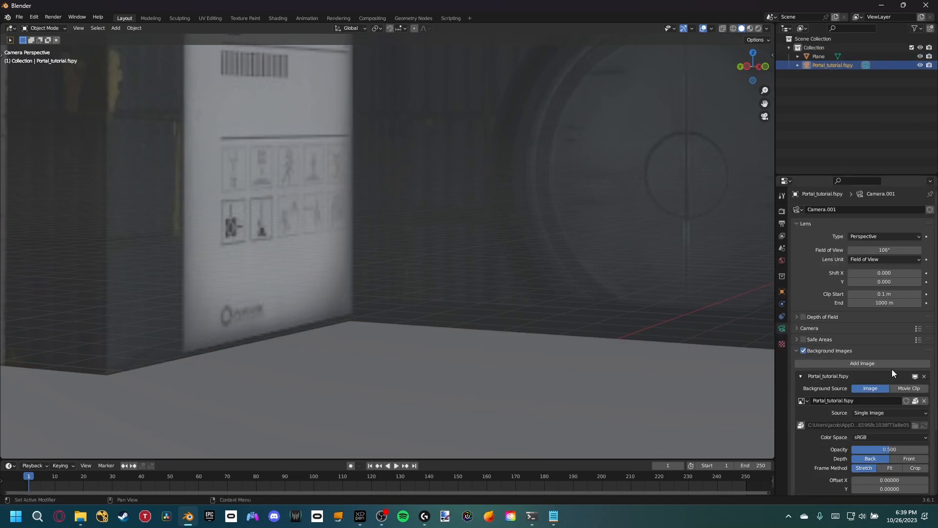
left_click_drag(887, 449, 927, 448)
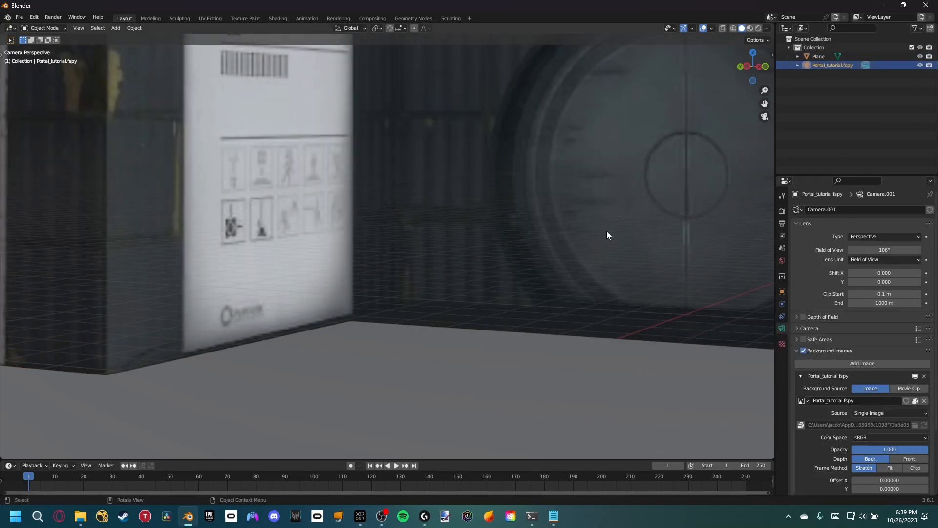
left_click(711, 28)
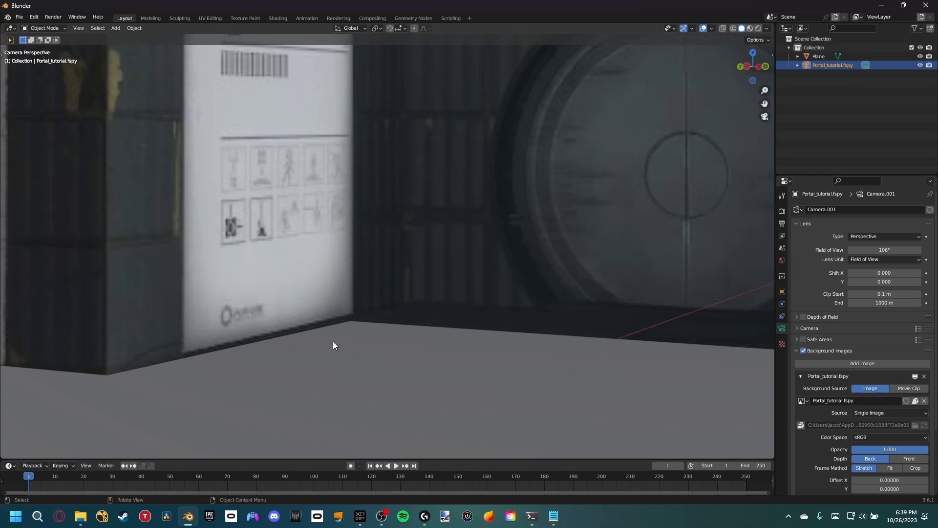
Step: Temporarily hide the floor plane to examine where the alcove floor meets the back wall in the reference image
scroll(416, 327, "down", 5)
middle_click_drag(396, 338, 509, 304, "shift")
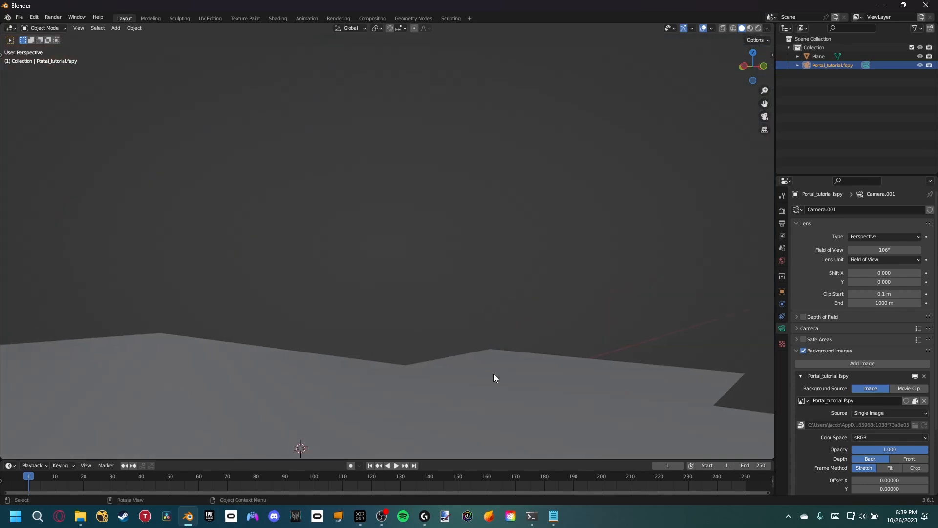
left_click(494, 378)
key("KP_0")
key("h")
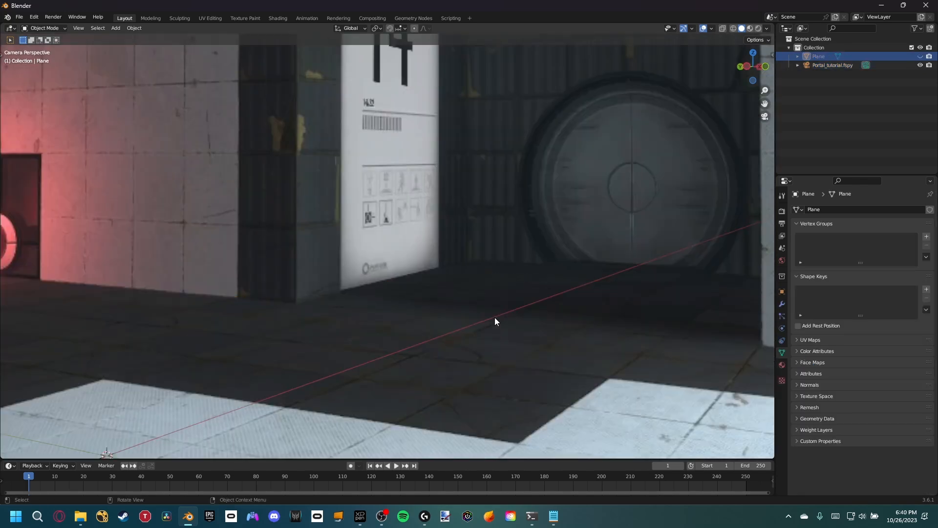
scroll(469, 282, "up", 2)
scroll(469, 283, "up", 1)
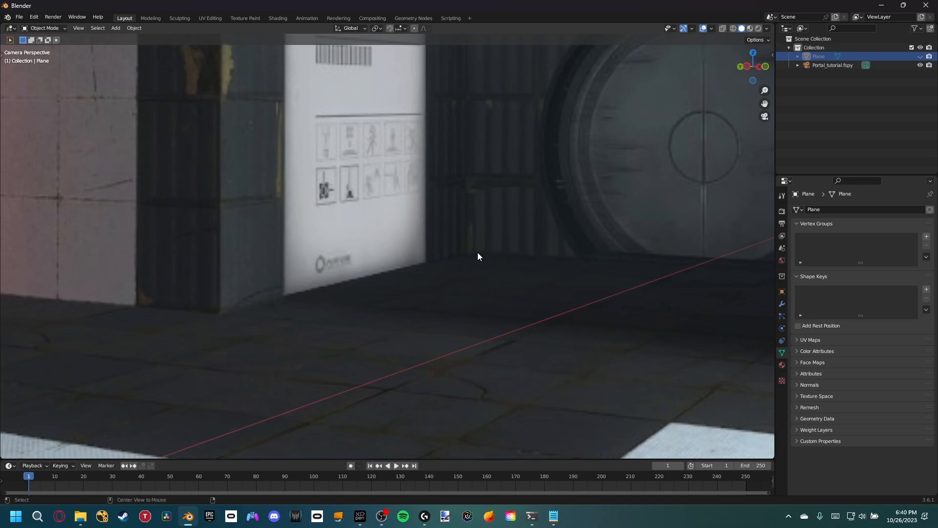
key("alt+h")
scroll(491, 268, "down", 3)
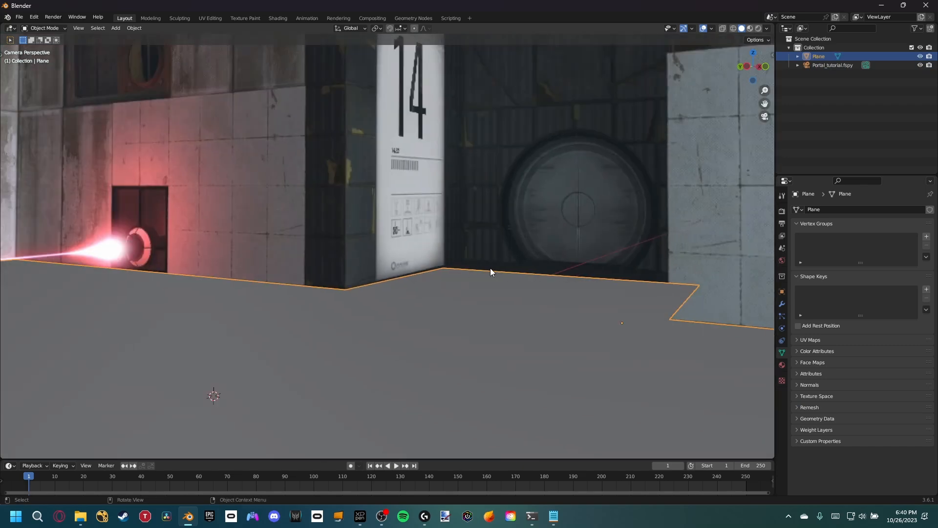
Step: Move the alcove floor's back edge about 1.8 m further along X to the base of the round door's wall
key("Tab")
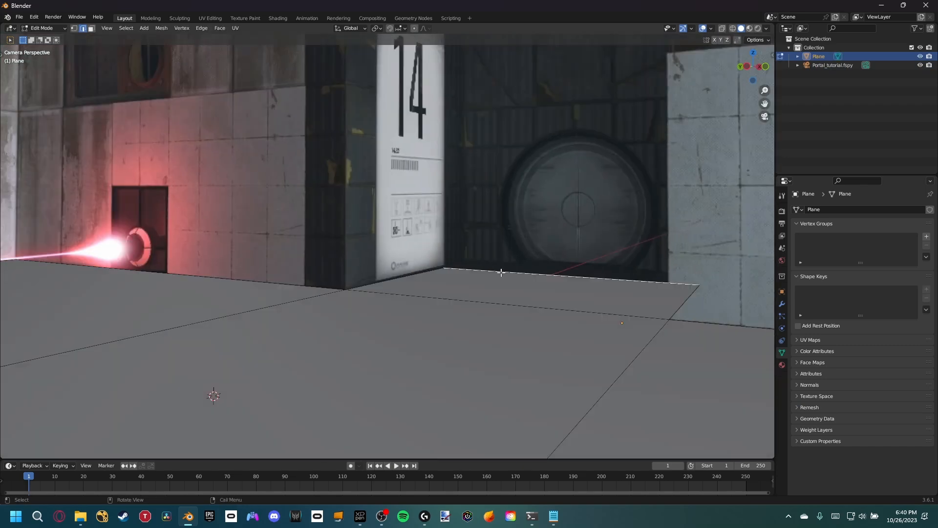
key("g")
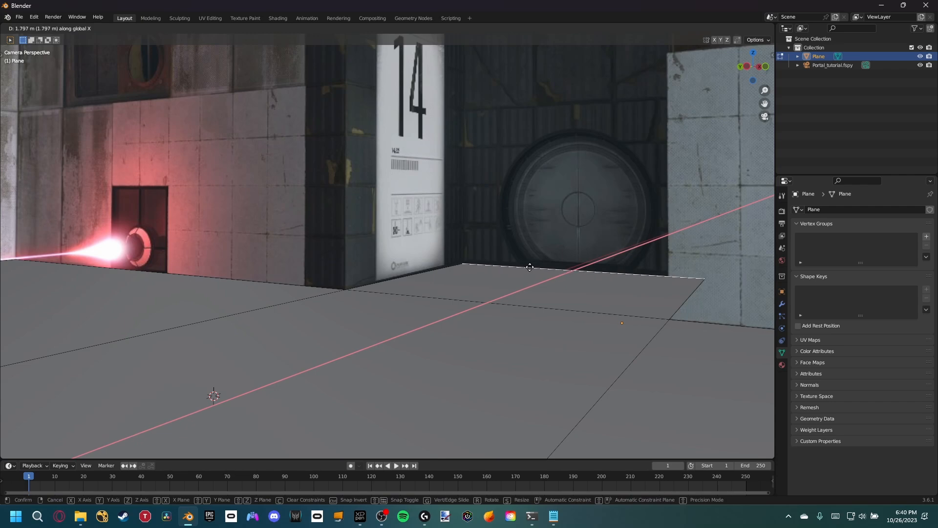
left_click(530, 267)
Step: Select all four floor faces, including the alcove floor, and extrude them about 10 m upward to form walls and ceiling
scroll(515, 313, "down", 3)
middle_click_drag(513, 318, 528, 293, "shift")
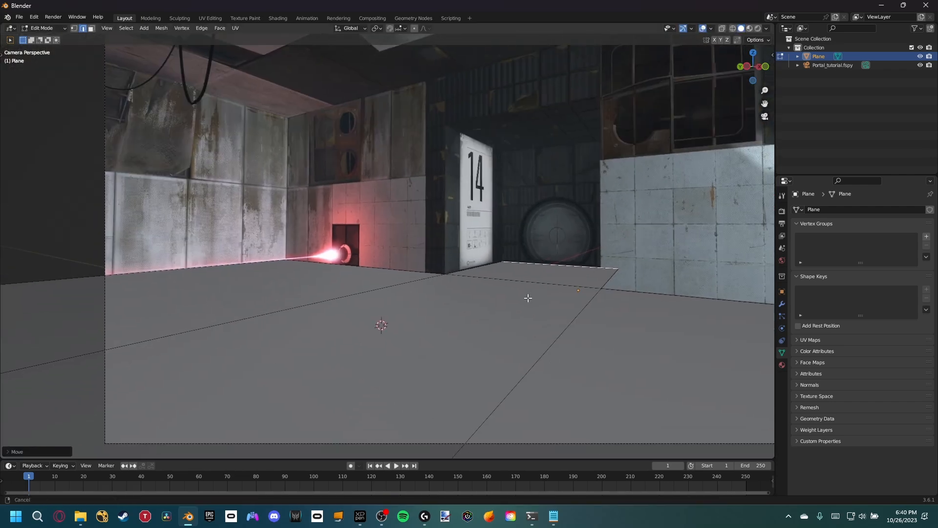
key("3")
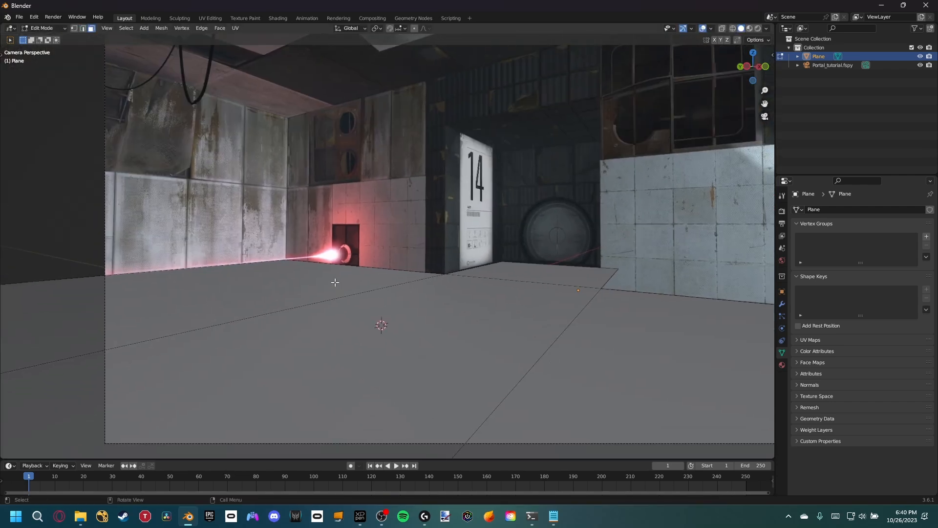
left_click(335, 284)
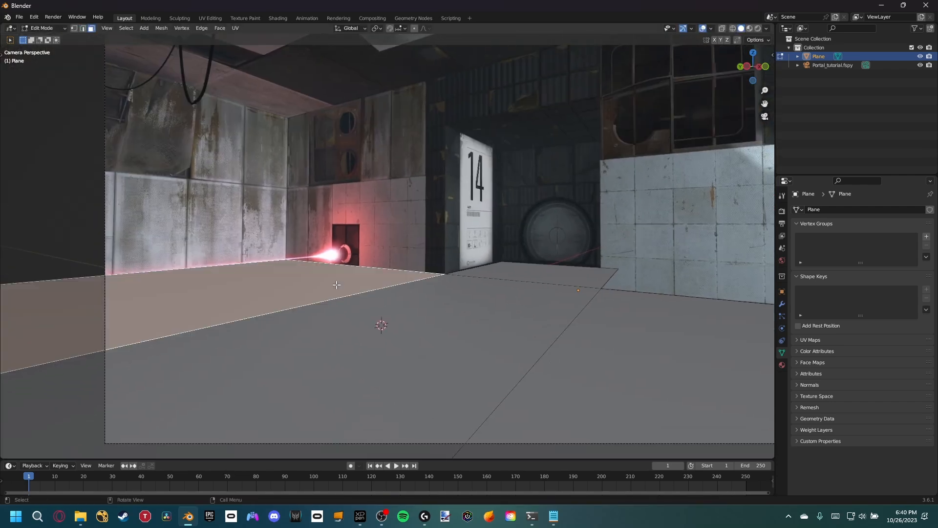
left_click(406, 334, "shift")
left_click(575, 276, "shift")
left_click(646, 403, "shift")
scroll(629, 374, "down", 3)
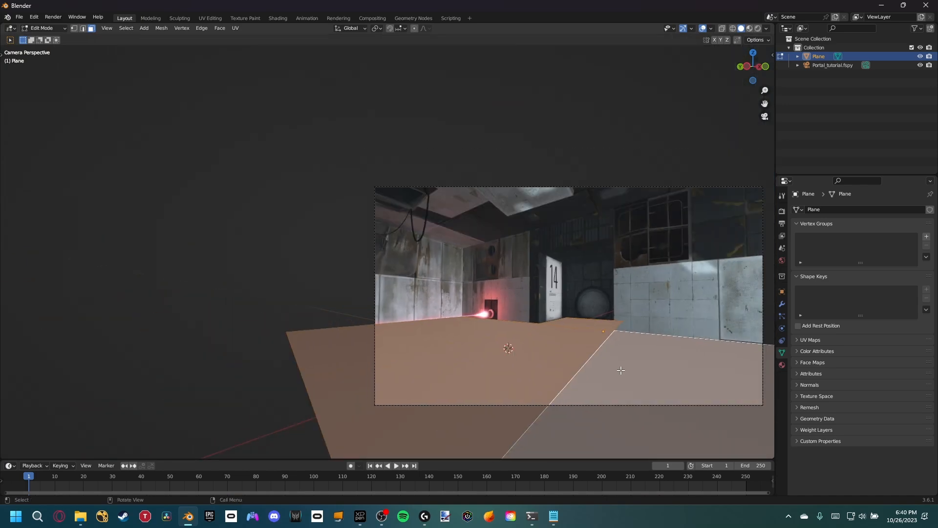
key("e")
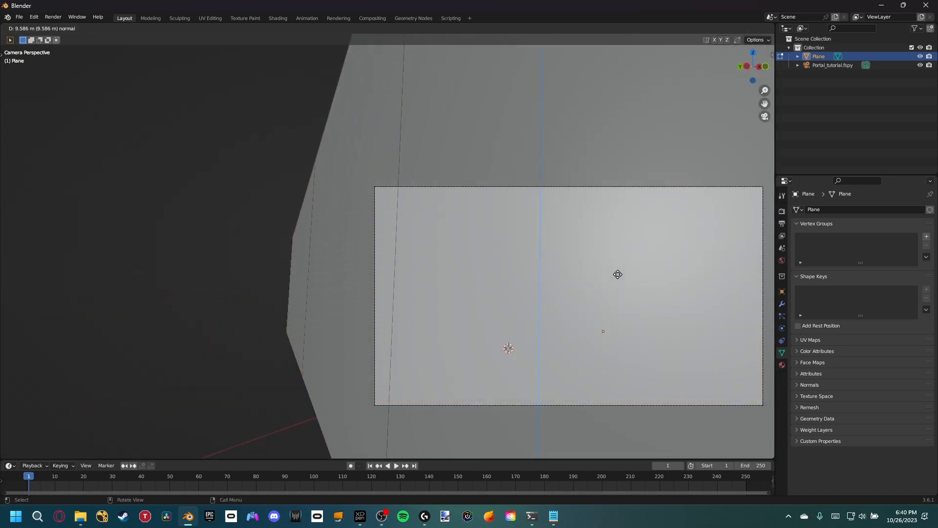
left_click(620, 267)
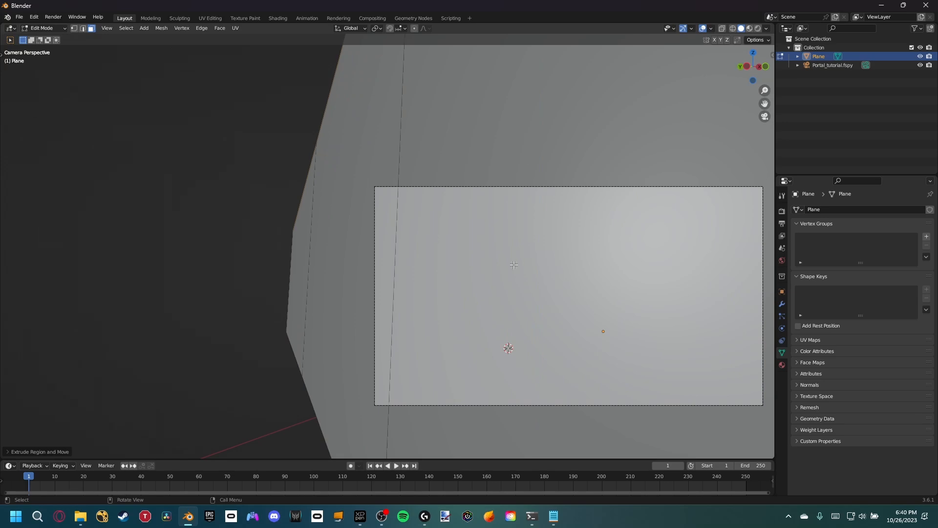
Step: In wireframe shading, move the ceiling faces slightly up along Z to match the alcove ceiling above the 14 sign
key("z")
left_click(519, 297)
scroll(518, 296, "up", 3)
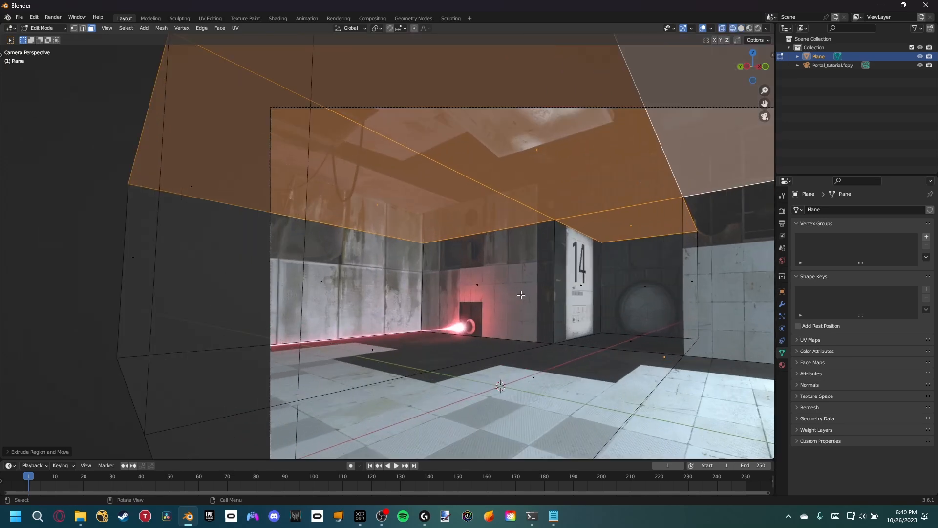
middle_click_drag(632, 219, 536, 243, "shift")
scroll(535, 243, "up", 5)
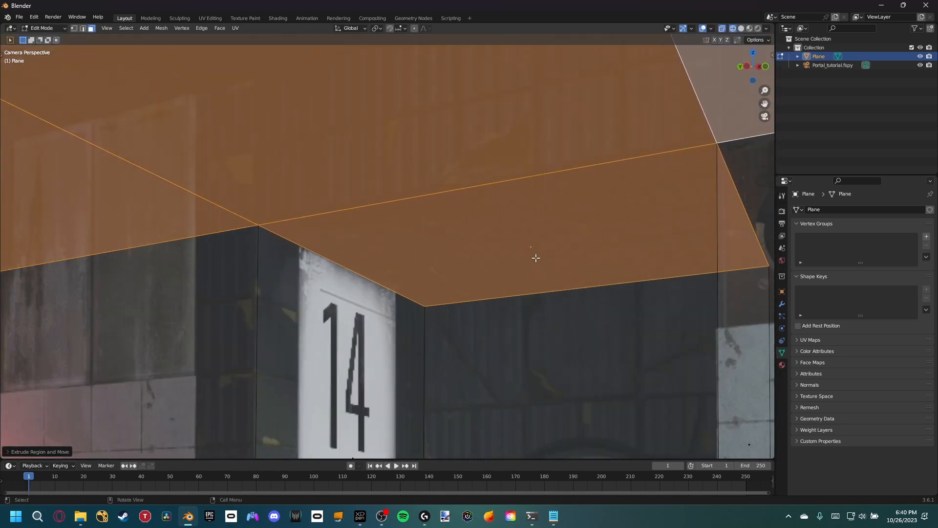
key("g")
key("z")
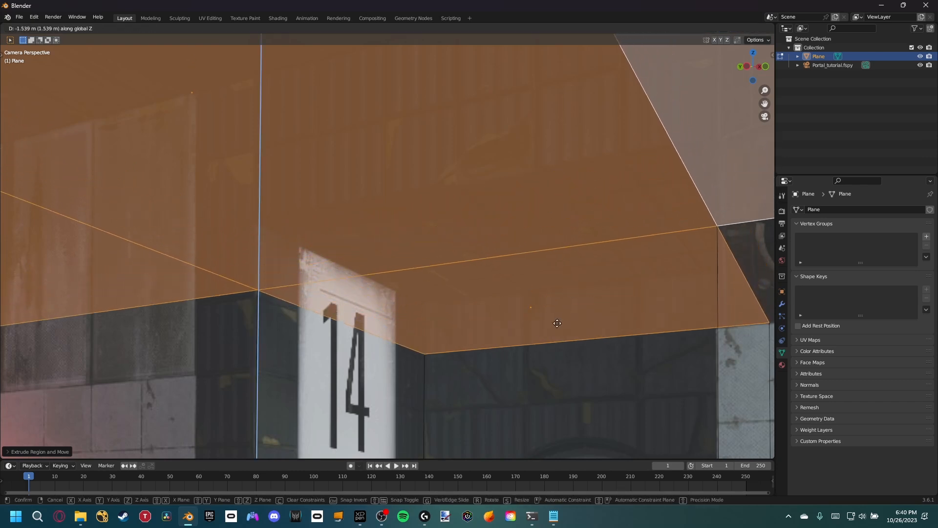
left_click(570, 226)
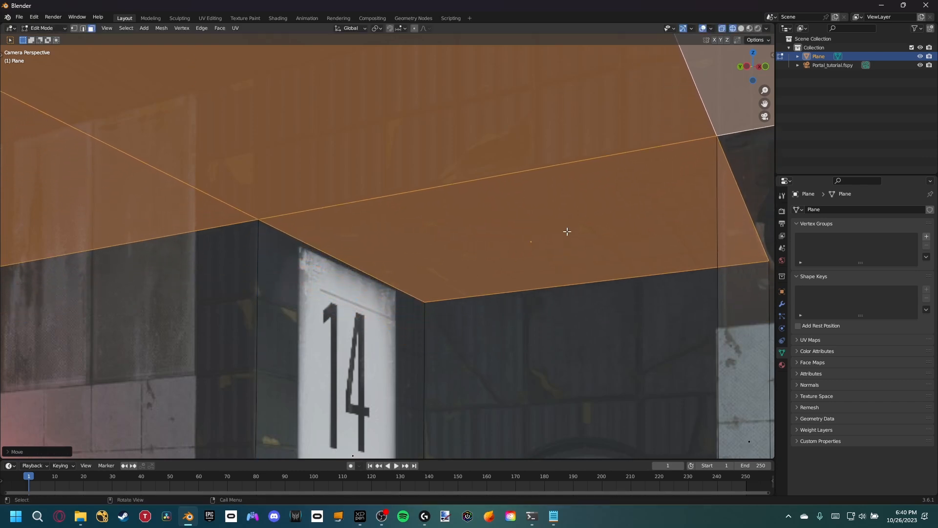
scroll(530, 191, "up", 2)
left_click(546, 426)
scroll(490, 287, "down", 7)
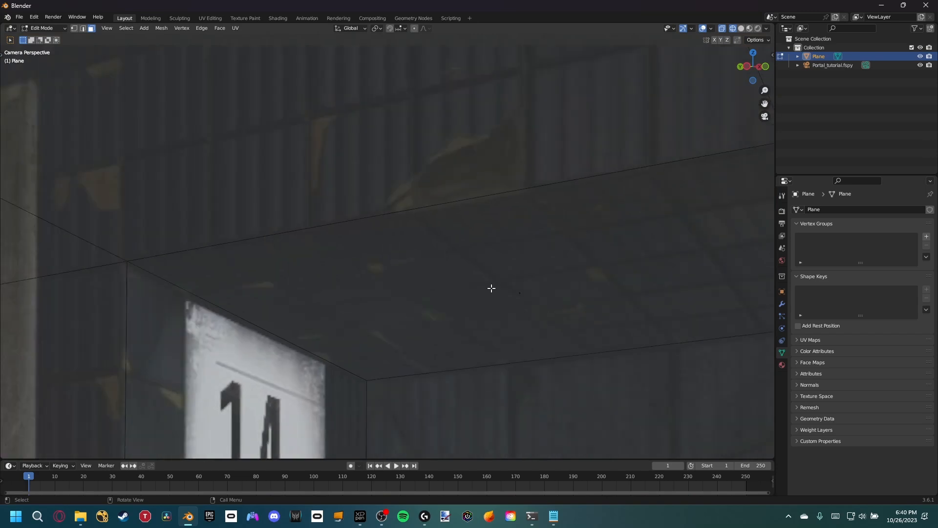
scroll(503, 286, "up", 4)
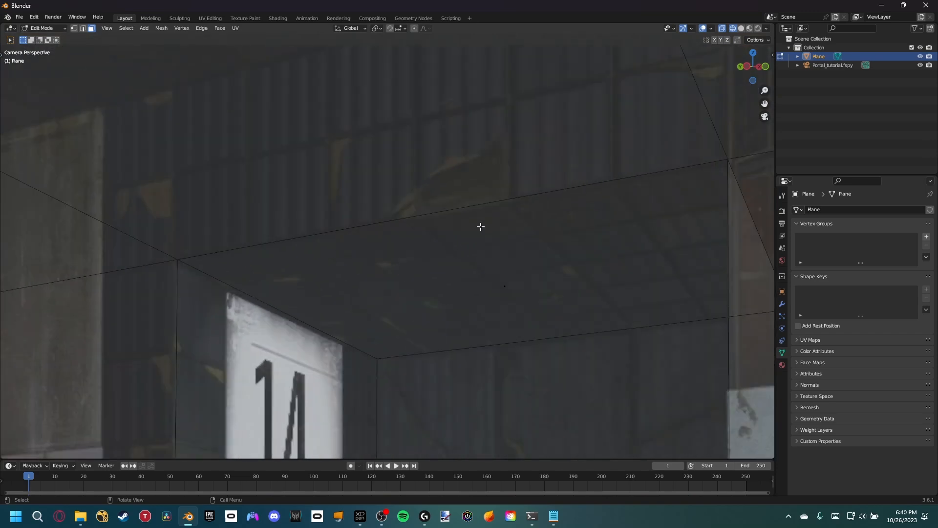
scroll(484, 225, "down", 6)
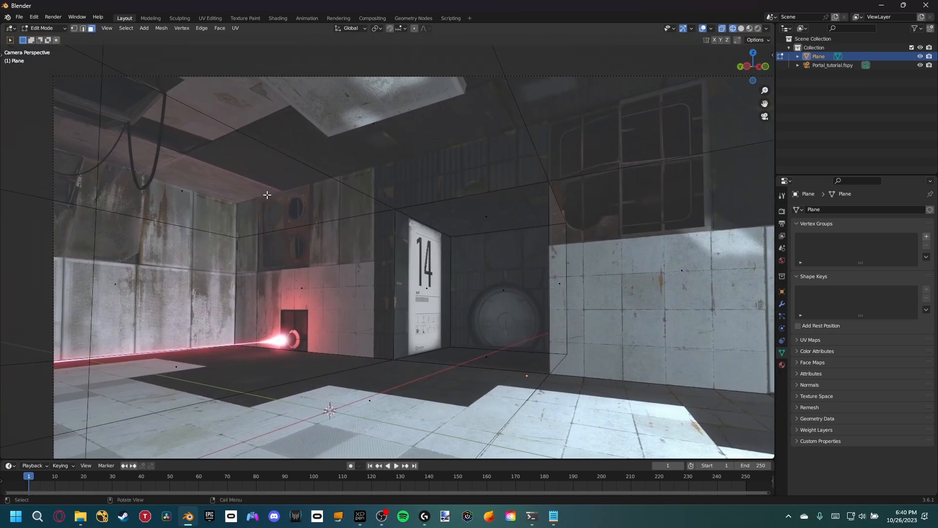
Step: Return to solid shading and delete the front wall faces that block the camera's view into the room
key("z")
left_click(307, 193)
left_click(204, 192)
scroll(268, 231, "down", 4)
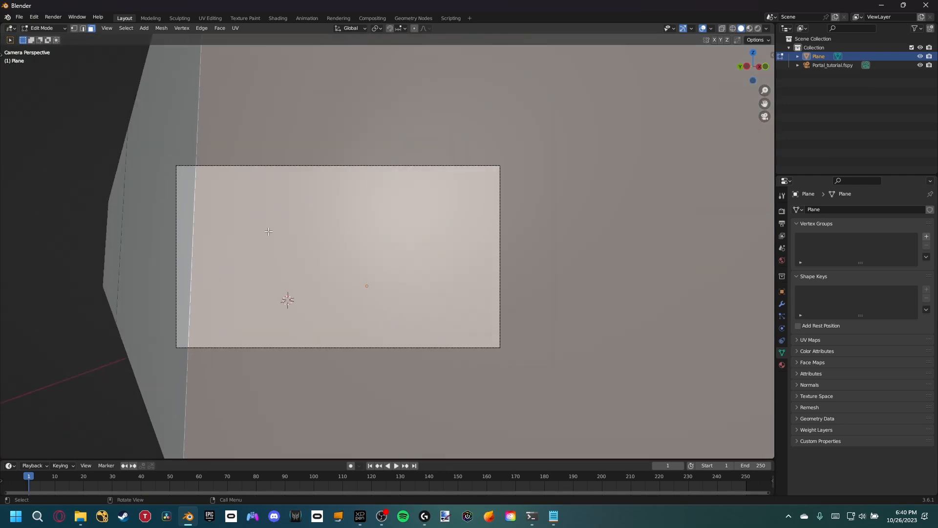
key("x")
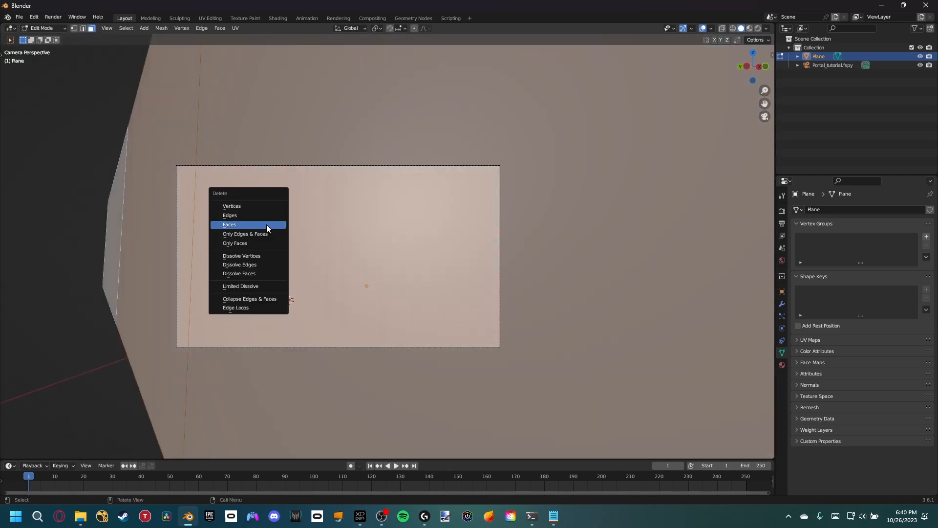
left_click(266, 224)
scroll(463, 268, "up", 5)
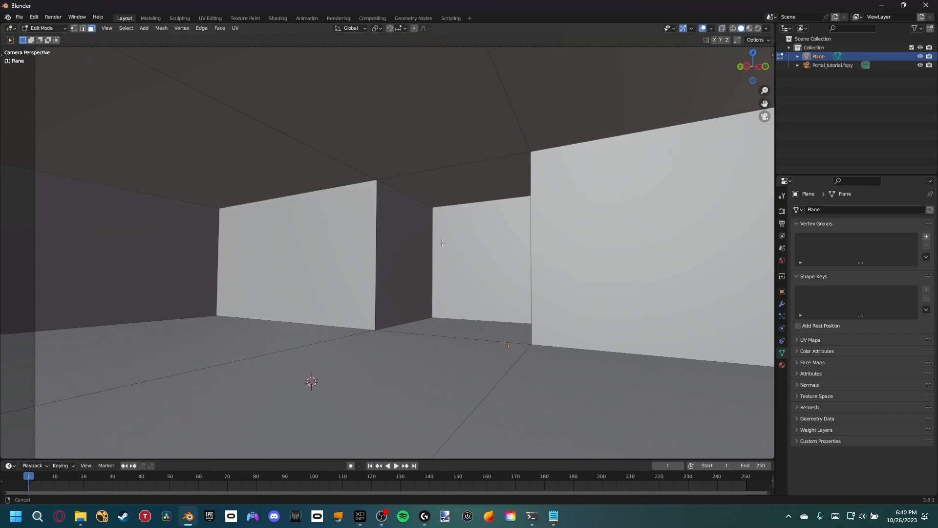
Step: Raise the three main ceiling faces along Z to the wall tops in the reference image, leaving out the alcove ceiling
scroll(462, 268, "down", 3)
left_click(396, 200)
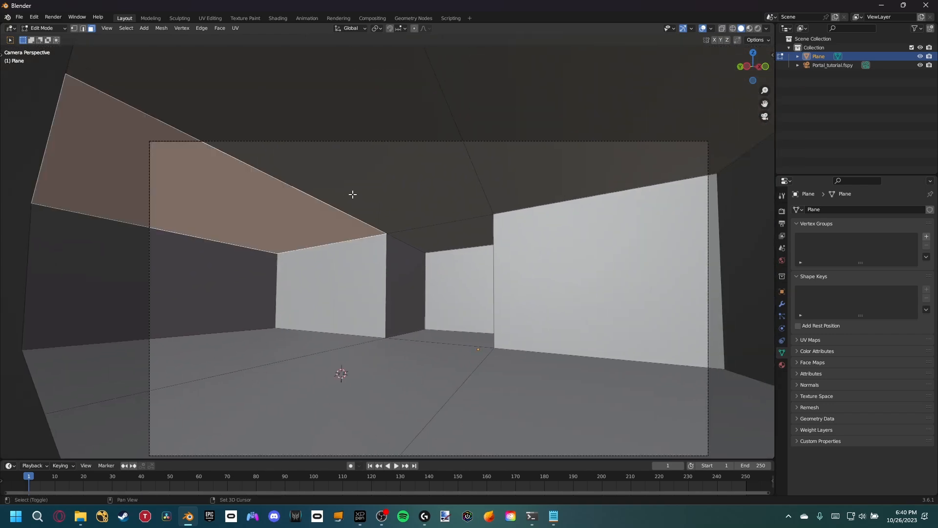
left_click(512, 190, "shift")
key("z")
left_click(468, 239)
scroll(488, 283, "up", 4)
scroll(435, 258, "up", 1)
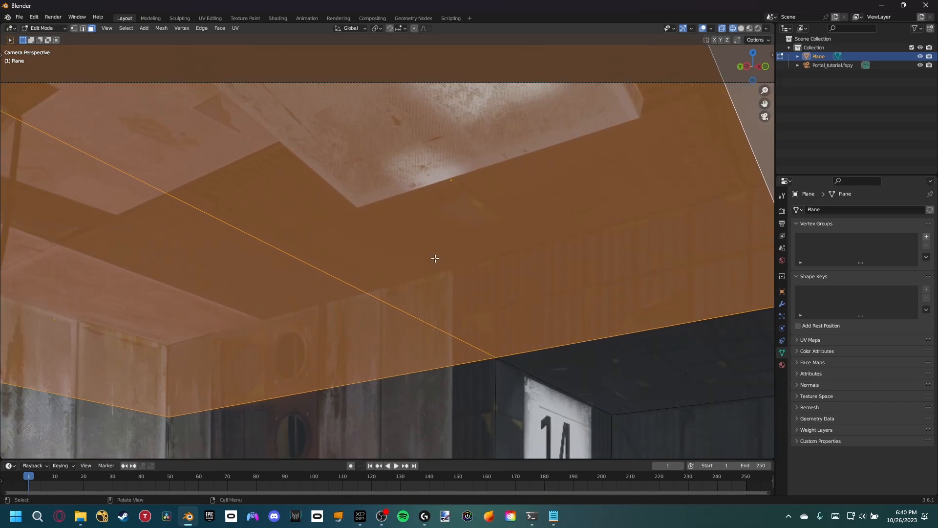
key("g")
key("z")
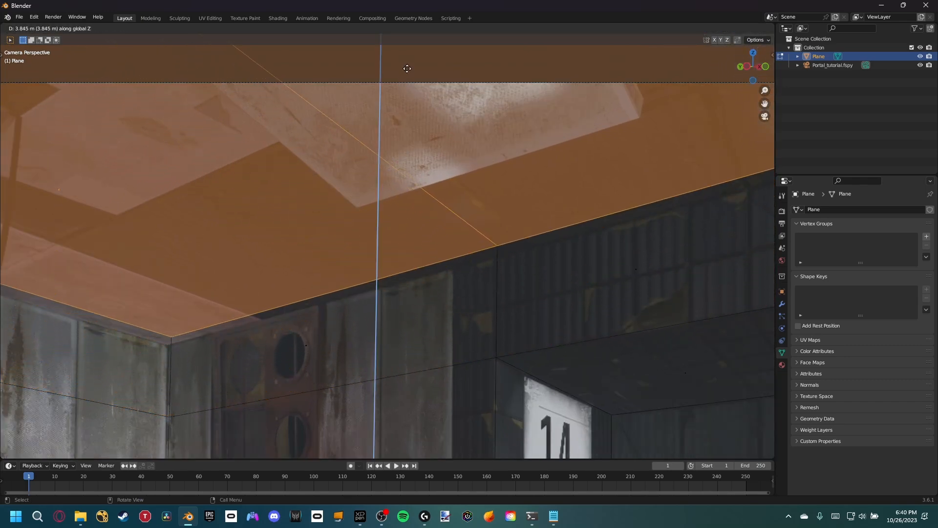
left_click(409, 87)
Step: Leave mesh editing and examine the room's walls, alcove and open front in solid shading from outside the camera view
scroll(465, 265, "down", 5)
middle_click_drag(463, 283, 423, 252, "shift")
key("Tab")
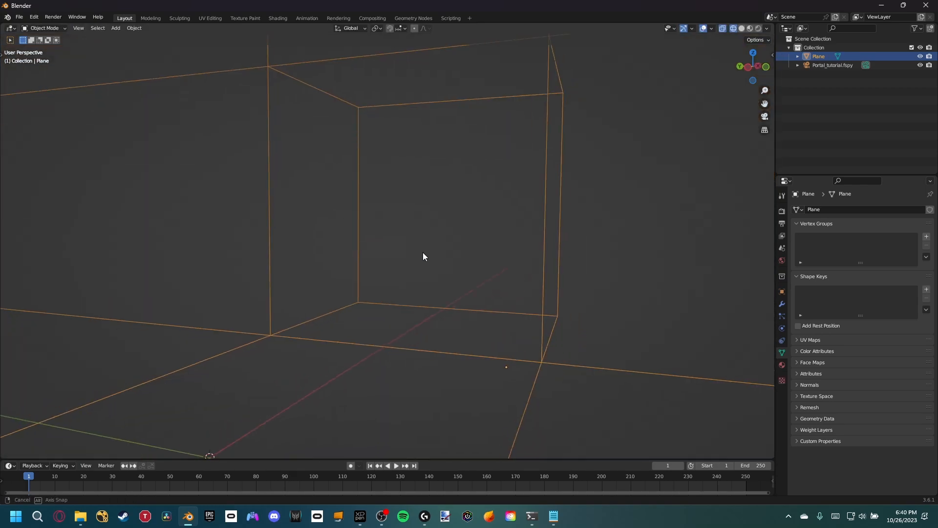
scroll(435, 269, "down", 5)
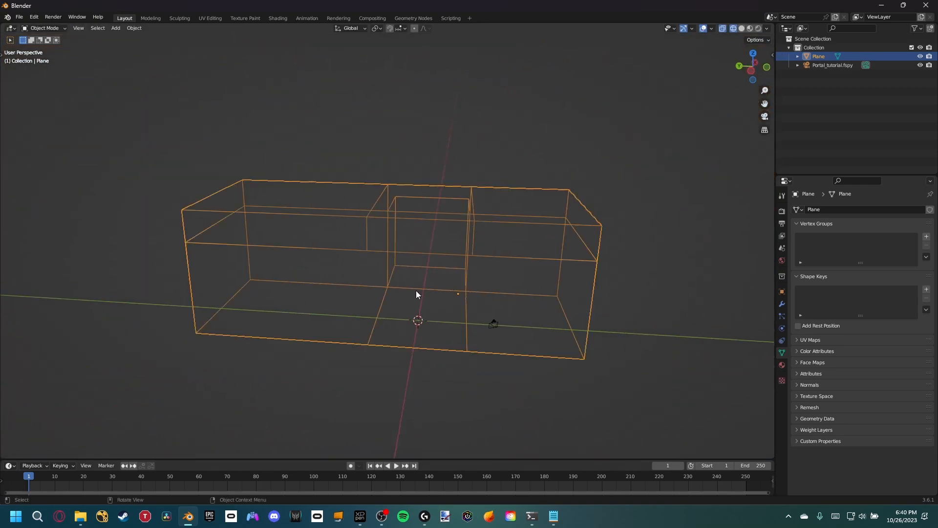
key("shift+z")
scroll(461, 308, "up", 8)
scroll(459, 306, "up", 3)
middle_click_drag(418, 279, 458, 272)
scroll(459, 281, "down", 8)
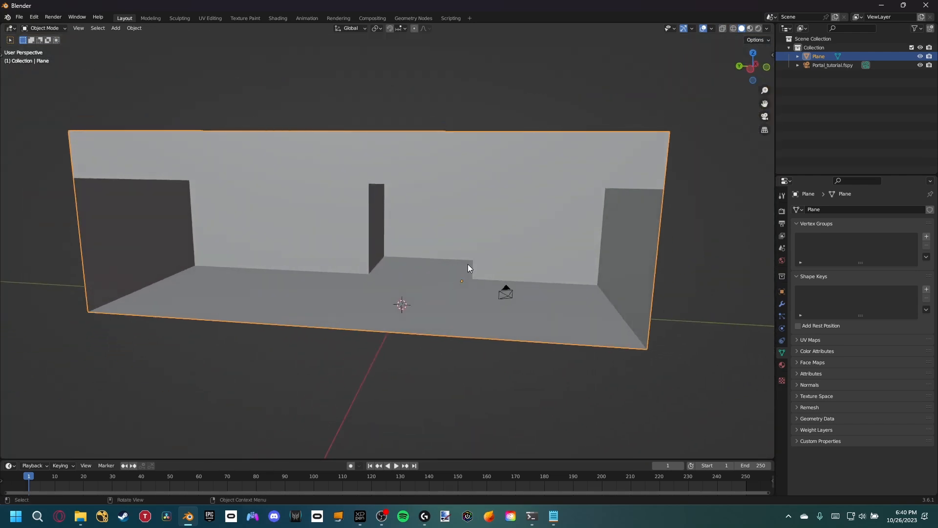
key("Tab")
key("Tab")
middle_click_drag(415, 186, 398, 250)
scroll(400, 263, "up", 5)
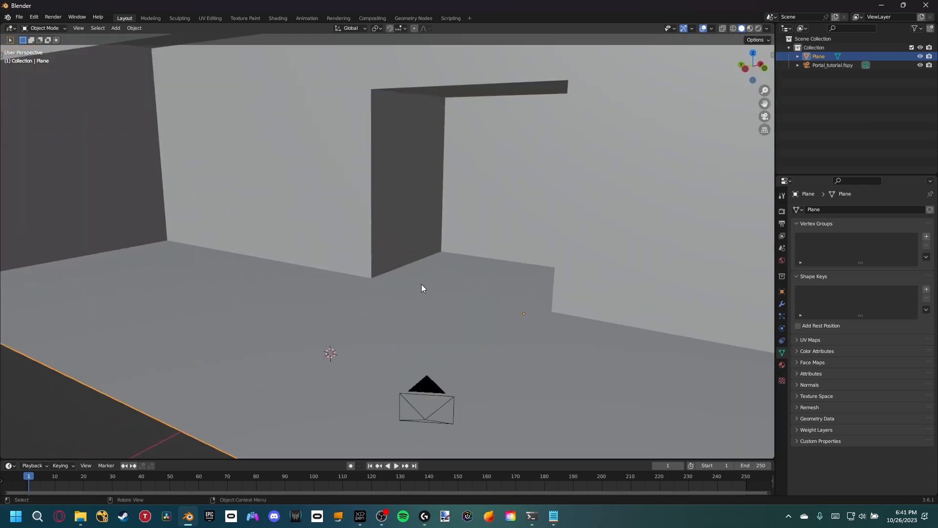
scroll(423, 287, "down", 5)
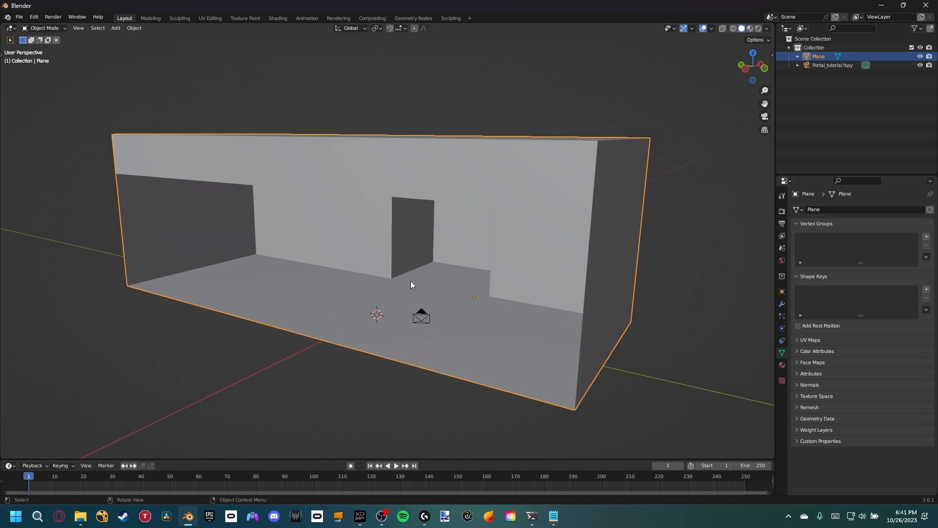
Step: Return to the camera view and show the room in Rendered shading
key("KP_0")
middle_click_drag(492, 292, 435, 293, "shift")
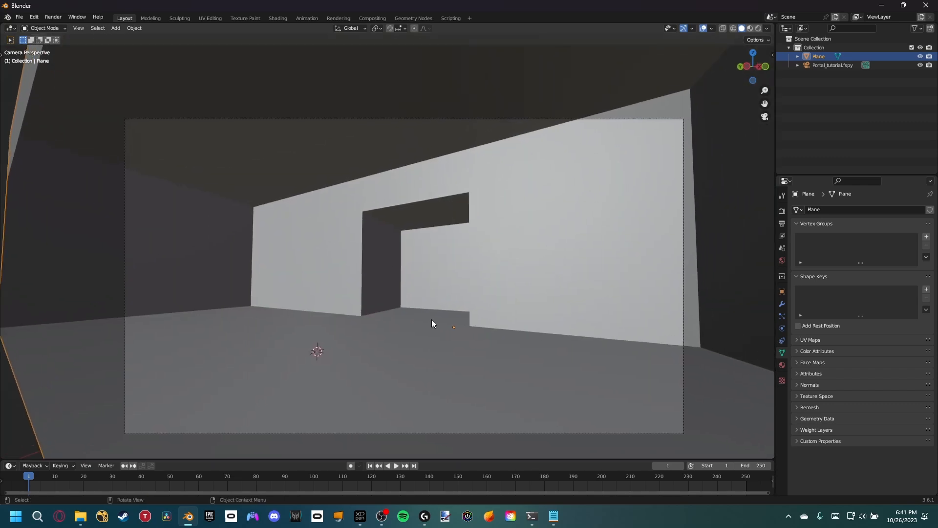
key("z")
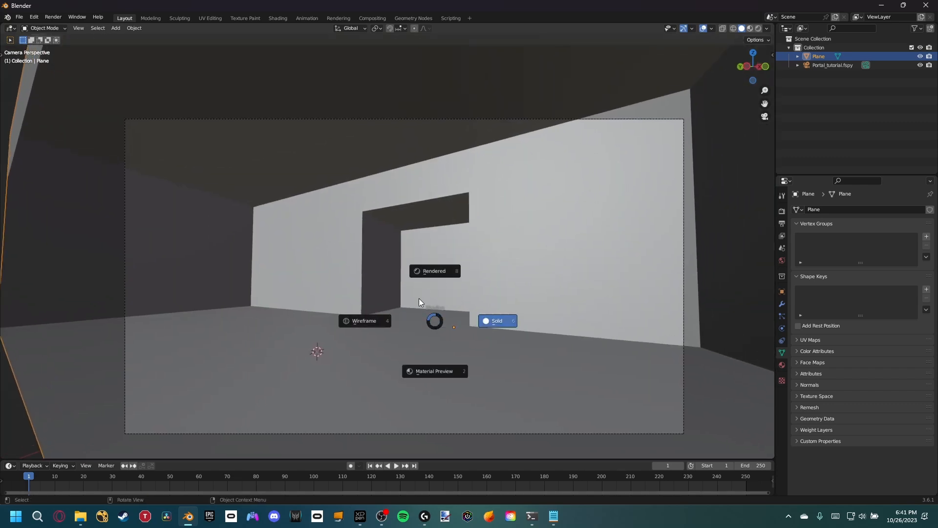
left_click(436, 275)
scroll(443, 282, "up", 3)
middle_click_drag(413, 265, 381, 268, "shift")
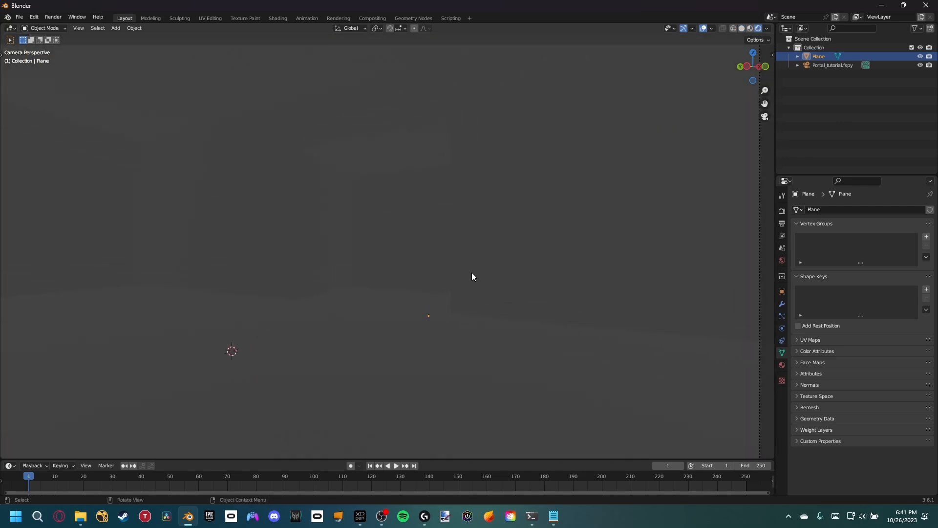
scroll(466, 258, "down", 3)
scroll(448, 274, "up", 1)
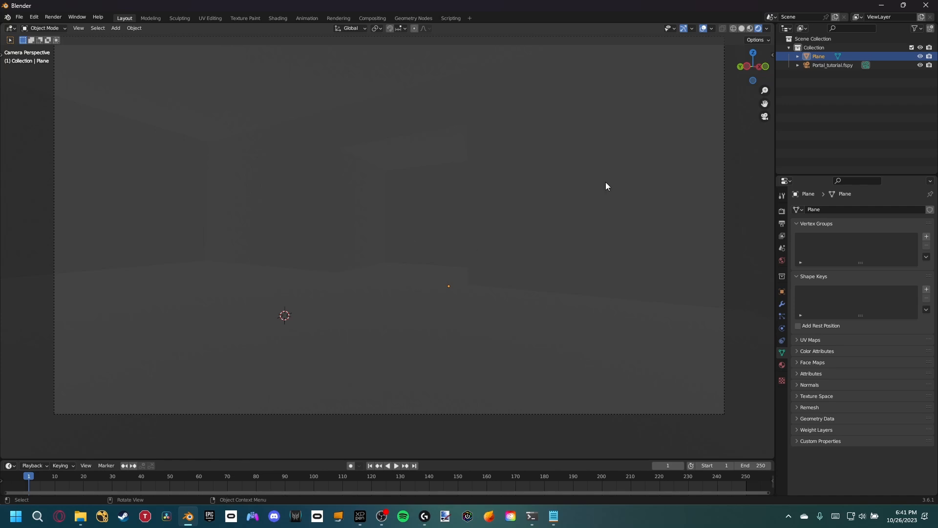
Step: Split the 3D viewport vertically, make the new area a Shader Editor and hide its sidebar
left_click_drag(770, 25, 443, 42)
left_click(456, 29)
left_click(472, 108)
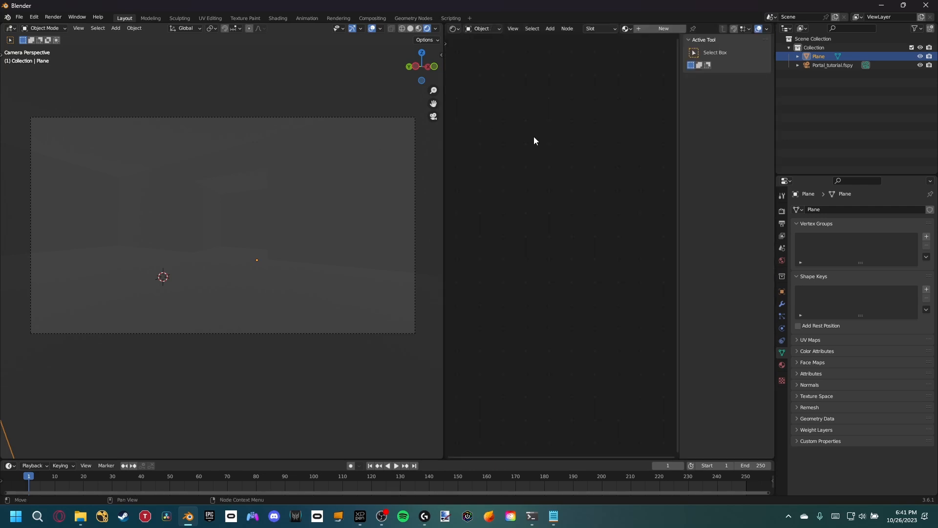
key("n")
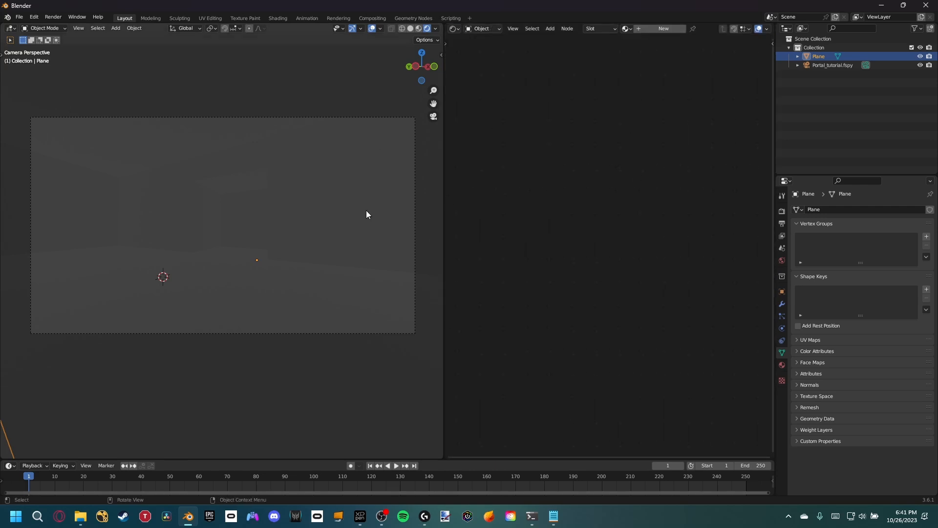
Step: Create a new material for the room mesh and name it Portal_room
left_click(653, 29)
left_click(688, 28)
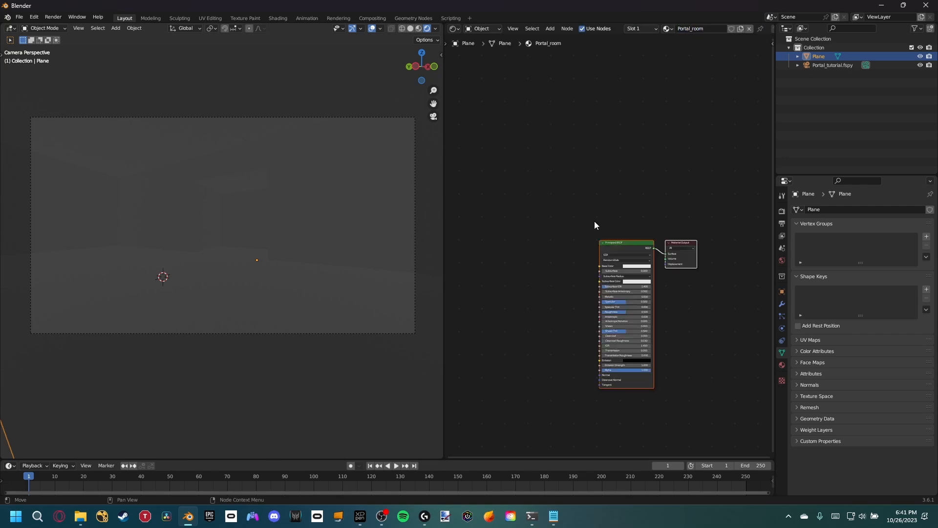
scroll(596, 224, "up", 3)
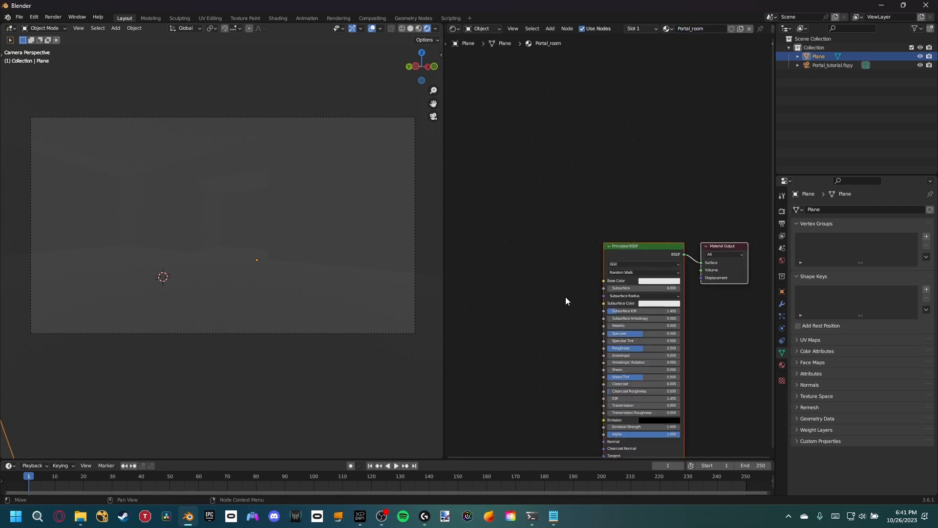
Step: Replace the Principled BSDF with an Image Texture node whose Color output feeds the Material Output's Surface
left_click(630, 263)
key("Delete")
key("shift+a")
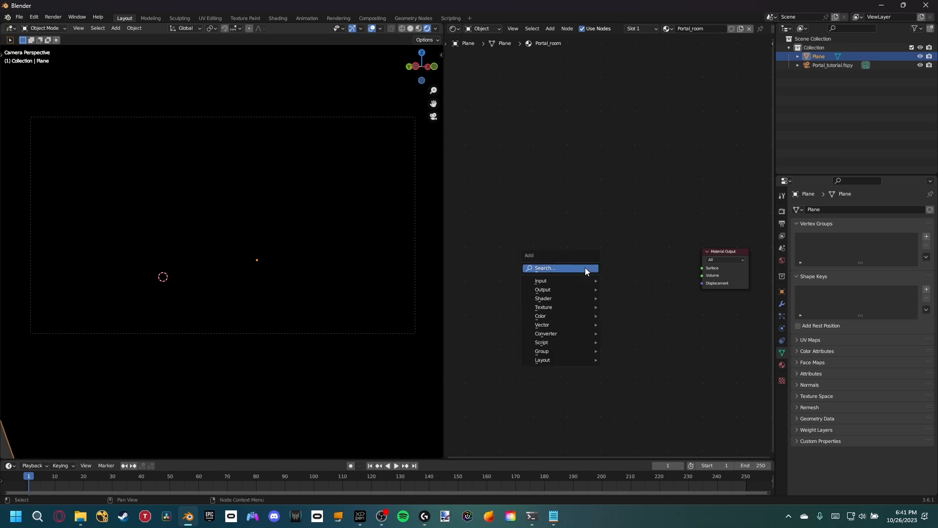
type("Im")
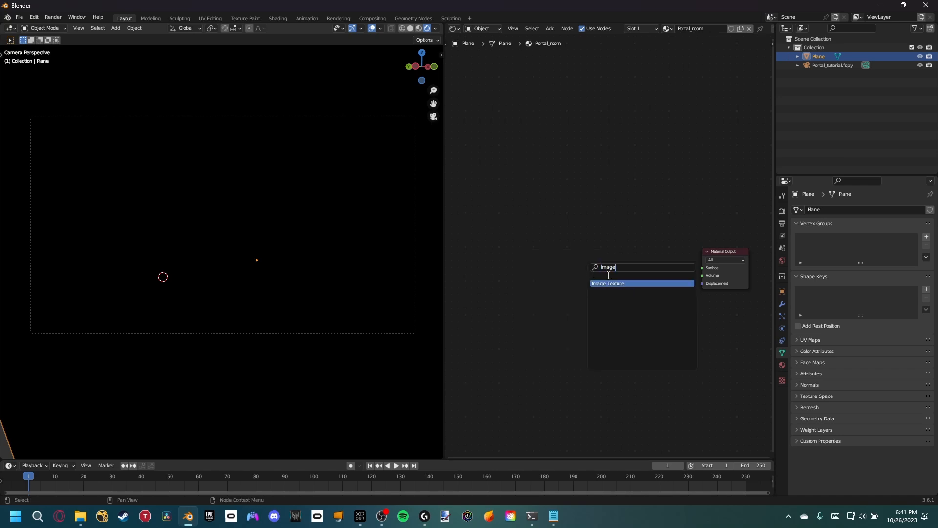
key("Return")
left_click_drag(657, 269, 572, 273)
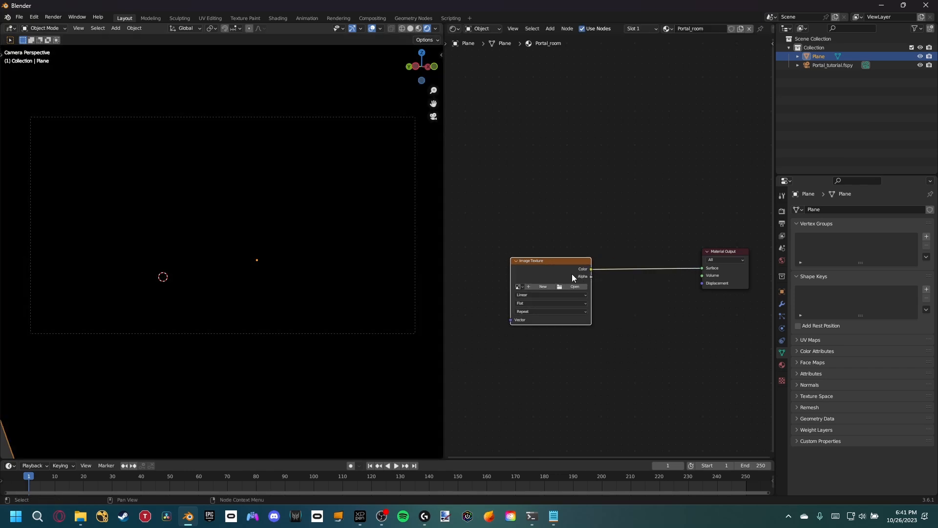
Step: Assign the existing Portal_tutorial.fspy image to the Image Texture node of the room material
scroll(286, 281, "up", 3)
middle_click_drag(200, 276, 229, 291, "shift")
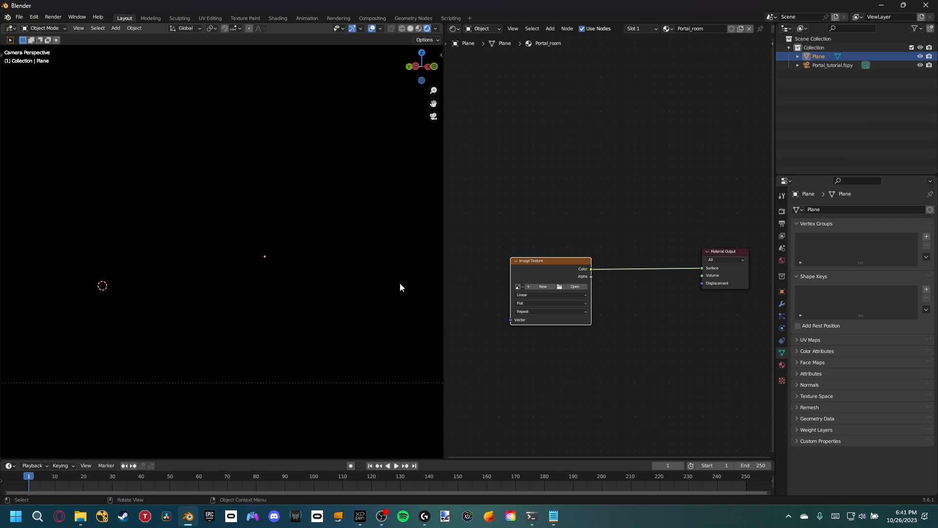
left_click(519, 286)
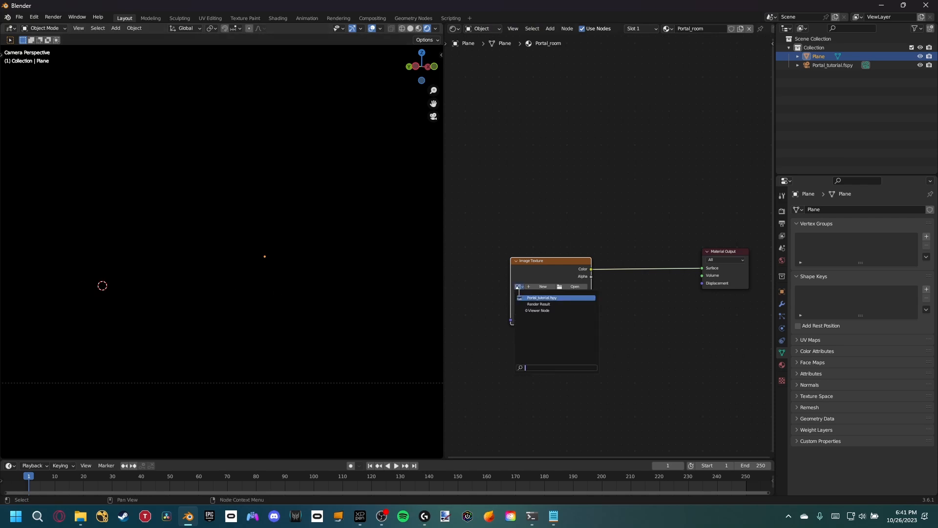
left_click(533, 298)
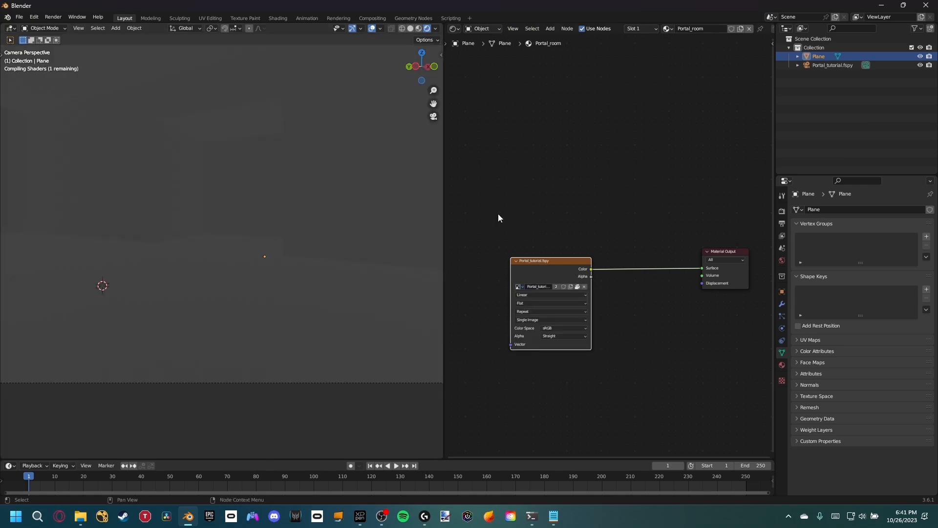
middle_click_drag(609, 358, 658, 364)
scroll(345, 263, "up", 3)
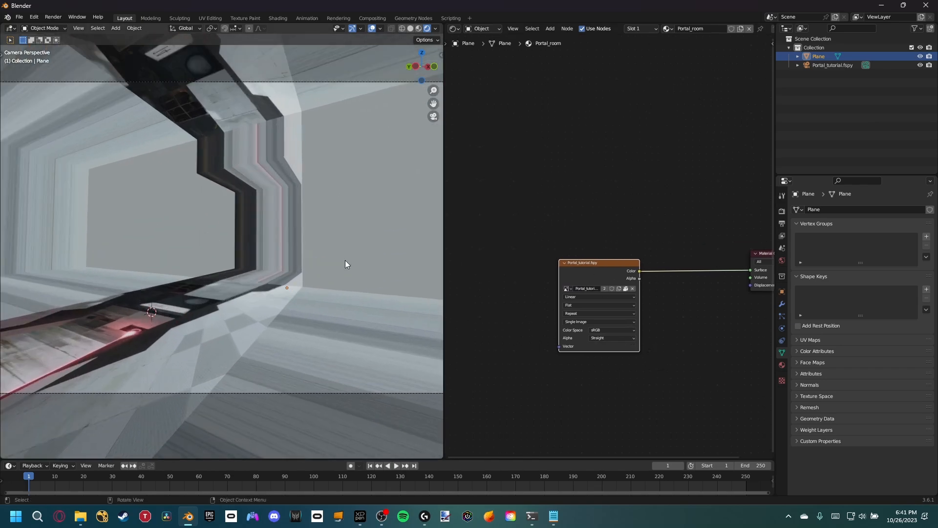
middle_click_drag(279, 274, 287, 296, "shift")
scroll(285, 284, "down", 2)
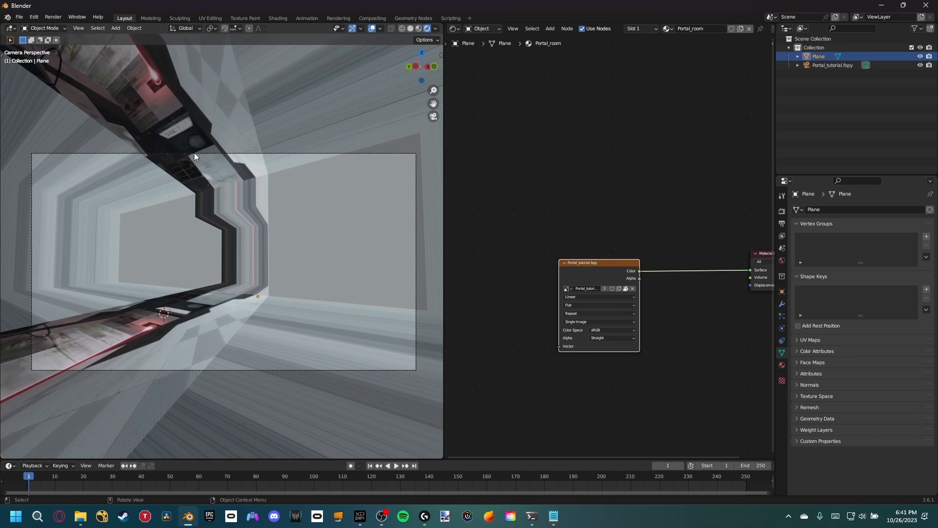
scroll(284, 229, "up", 2)
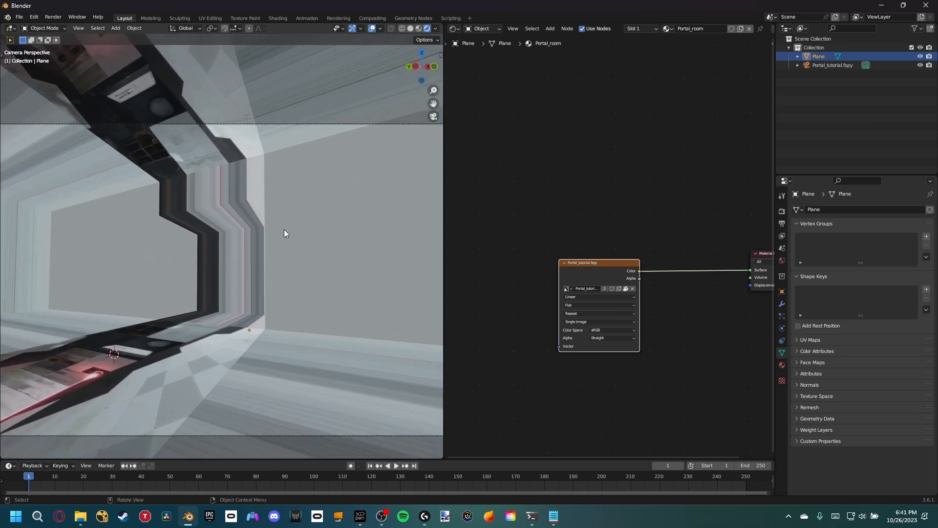
Step: Search the add-on preferences for Node Wrangler and close the preferences
middle_click_drag(493, 297, 521, 294)
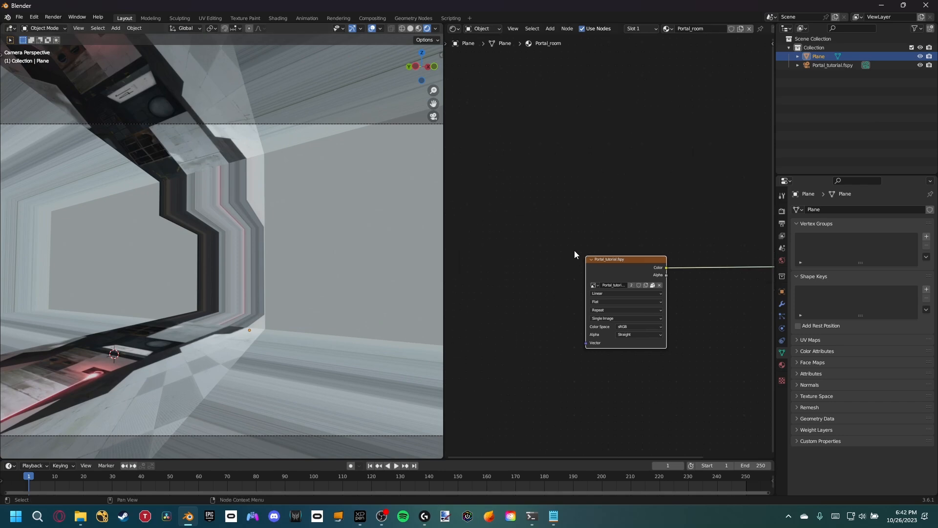
left_click(34, 17)
left_click(48, 142)
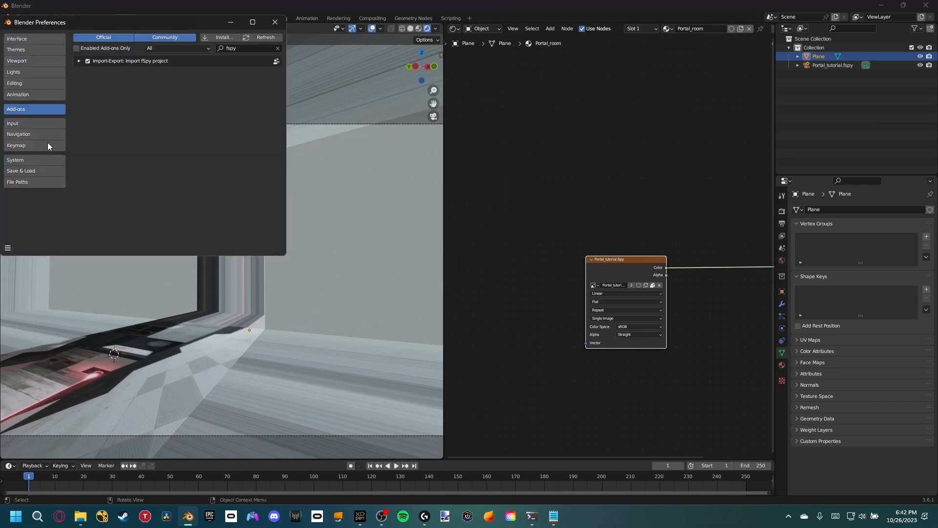
type("node wrang")
left_click(275, 22)
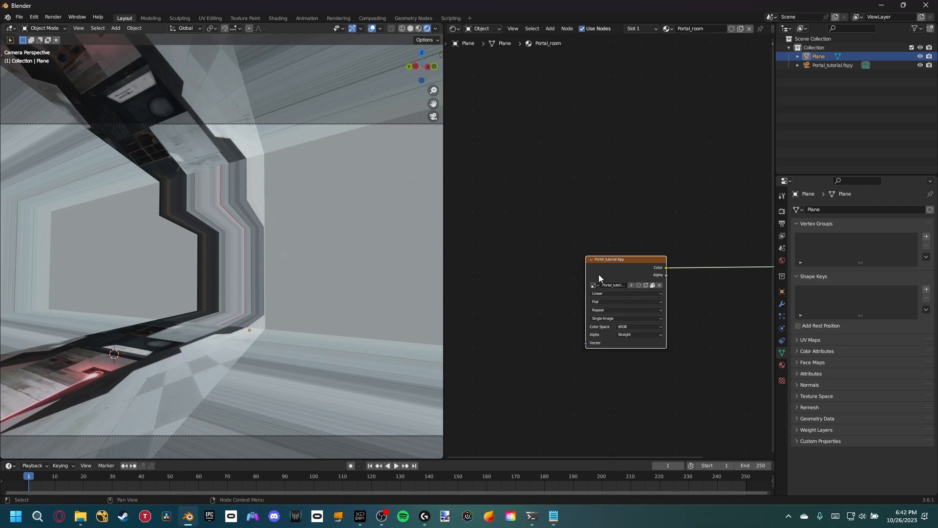
Step: Add Texture Coordinate and Mapping nodes ahead of the image texture and feed the Window coordinates into the Mapping node's Vector
key("ctrl+t")
key("Home")
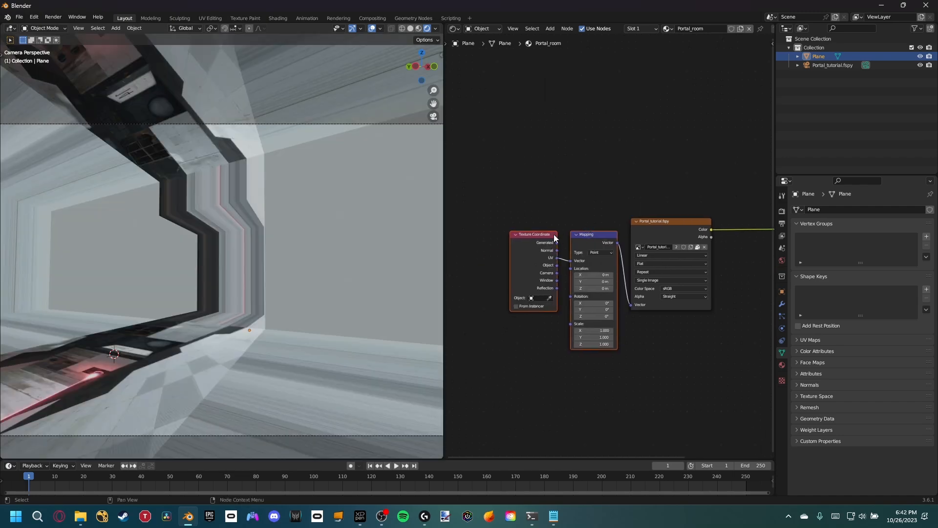
scroll(595, 250, "up", 4)
middle_click_drag(556, 303, 554, 289)
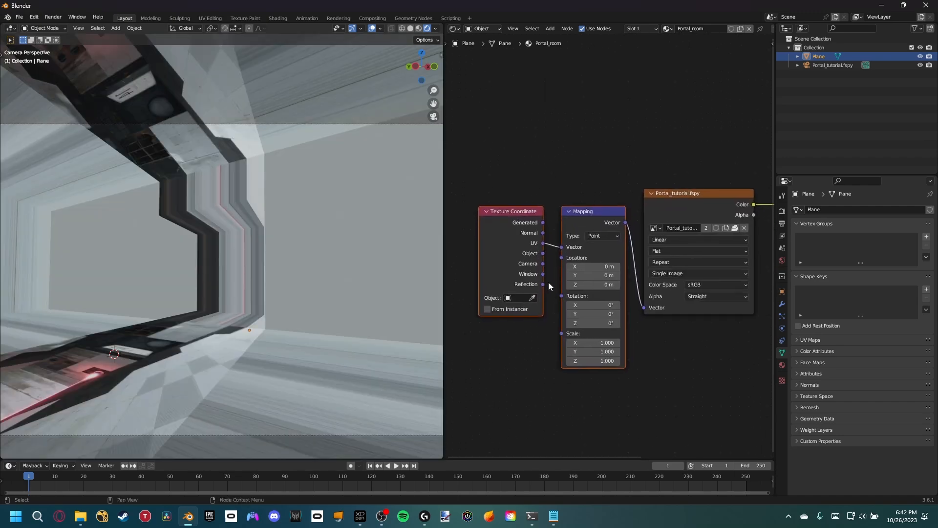
left_click_drag(543, 274, 561, 247)
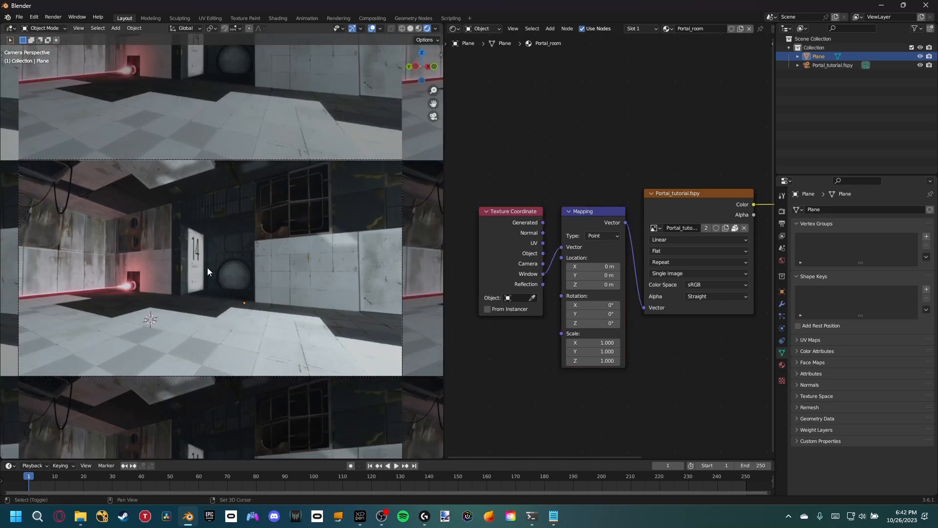
Step: Set the image texture's extension mode to Mirror and check how the image continues beyond the camera frame
middle_click_drag(207, 268, 232, 256, "shift")
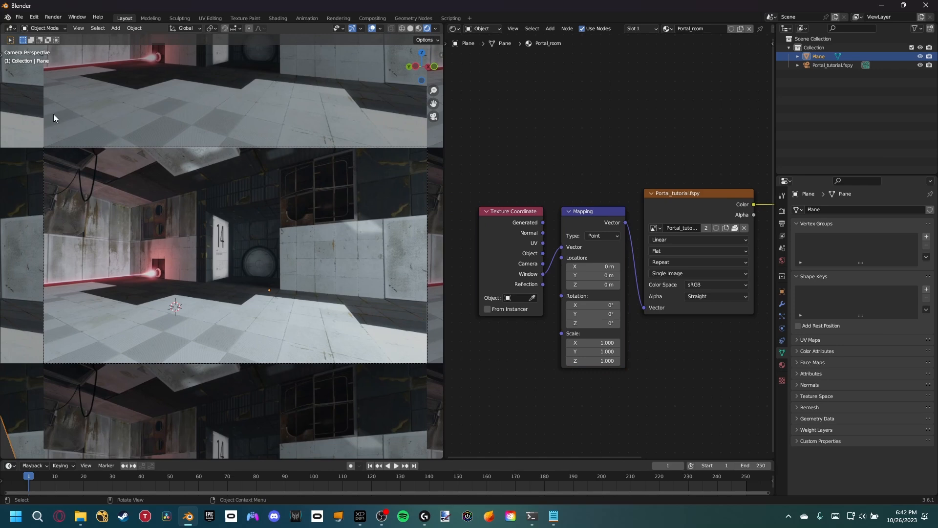
left_click(699, 263)
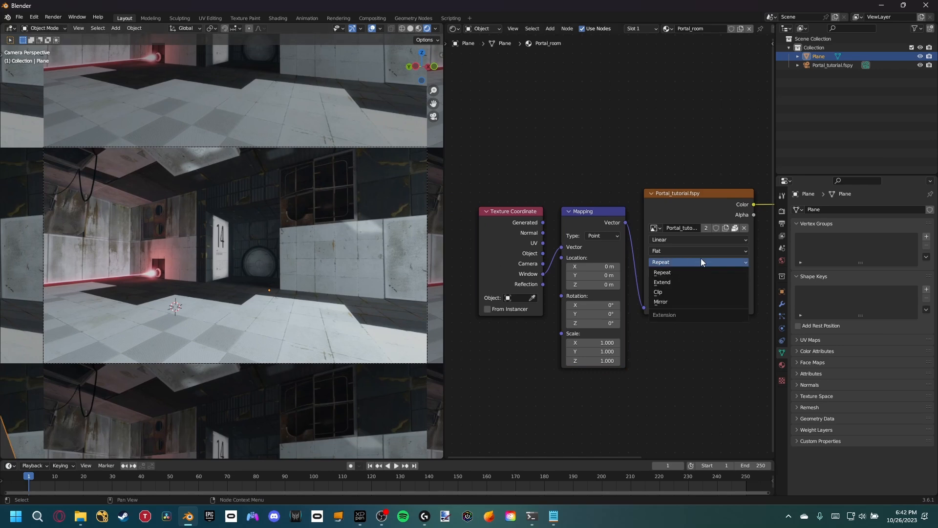
left_click(673, 300)
middle_click_drag(96, 279, 149, 227, "shift")
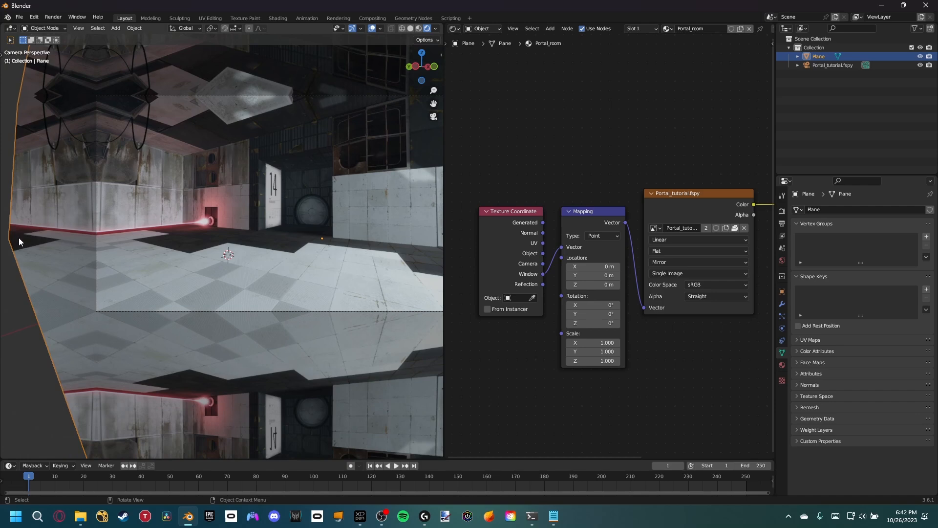
middle_click_drag(300, 264, 244, 297, "shift")
scroll(227, 274, "up", 2)
scroll(230, 268, "down", 1)
scroll(233, 272, "down", 1)
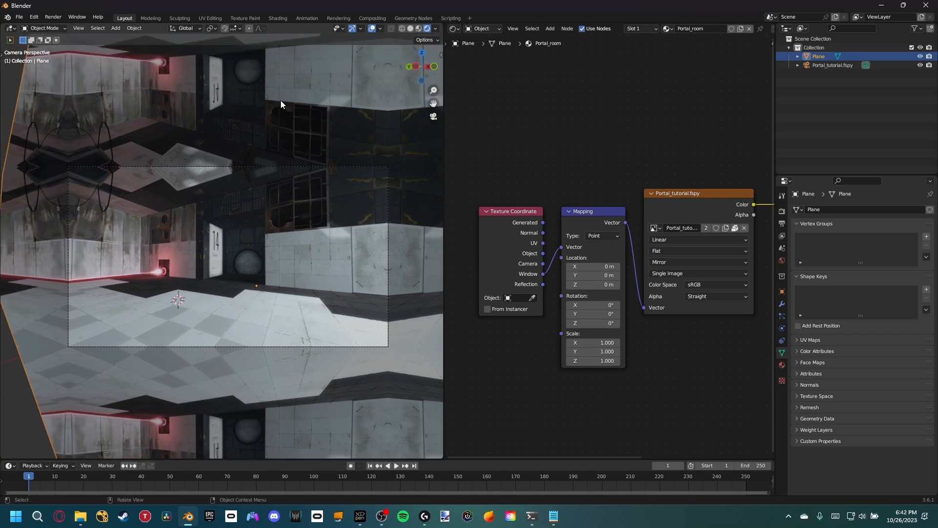
scroll(259, 277, "up", 1)
Step: Widen the 3D viewport, inspect the textured room from another angle and return to the camera view
left_click_drag(443, 191, 608, 191)
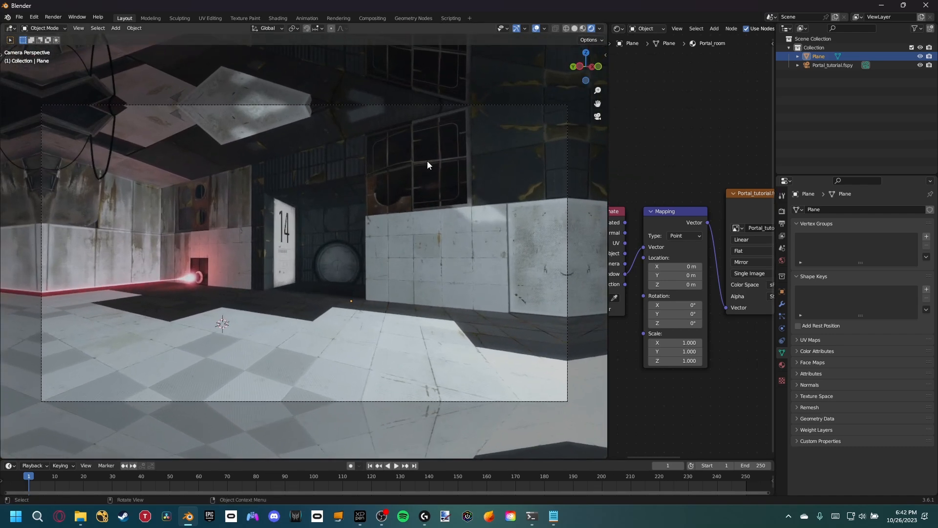
middle_click_drag(282, 321, 332, 296)
scroll(307, 327, "down", 3)
key("KP_0")
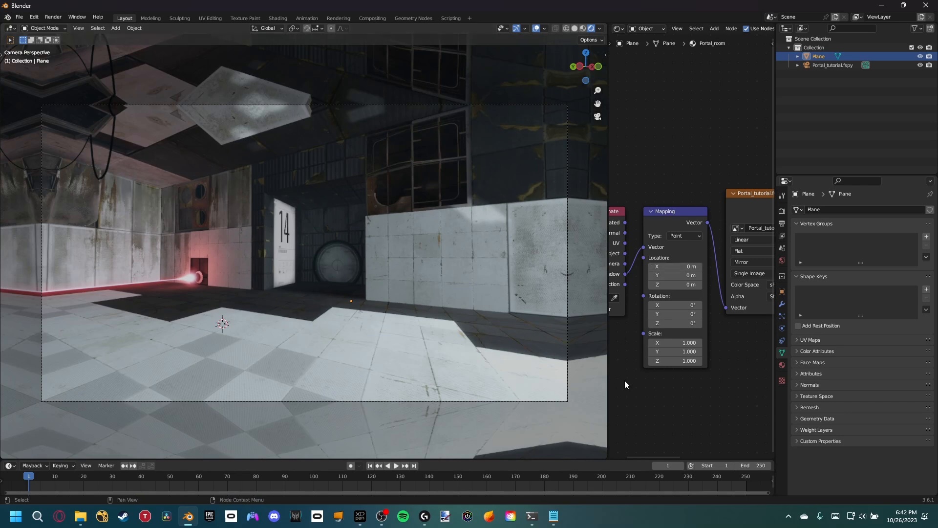
scroll(379, 323, "down", 2)
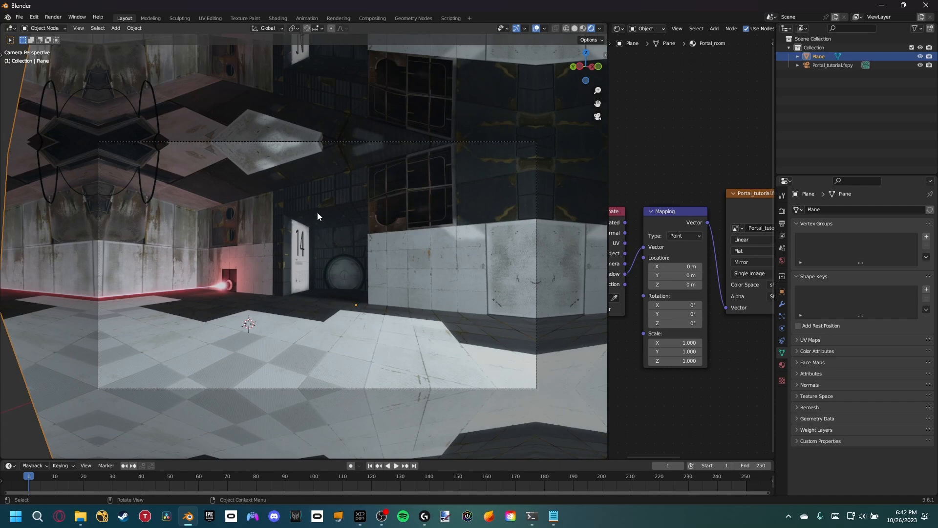
Step: Unwrap the room mesh from the camera view with Project from View and return to Object Mode
left_click(317, 216)
key("Tab")
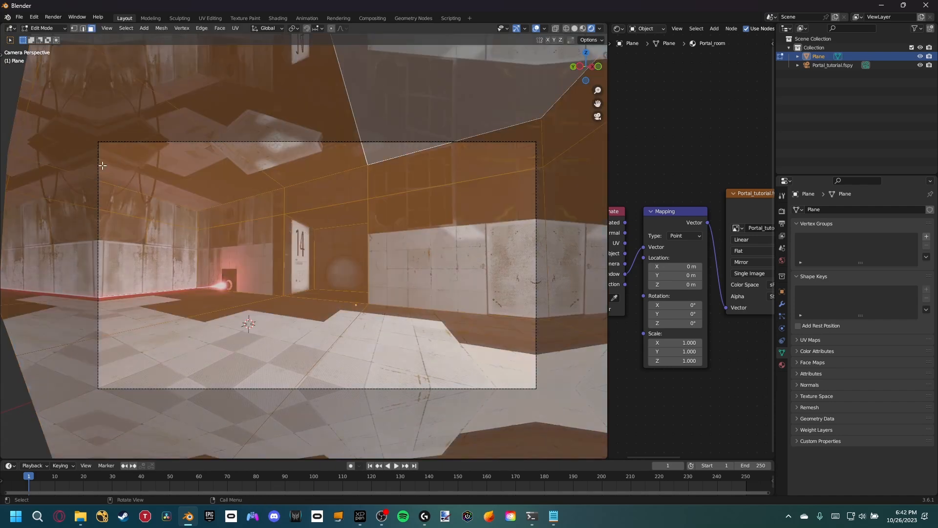
key("u")
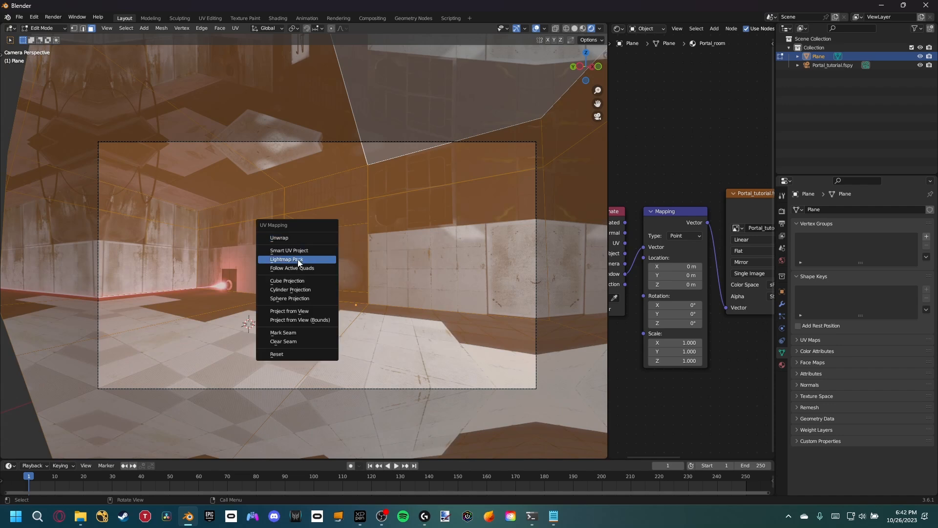
left_click(299, 312)
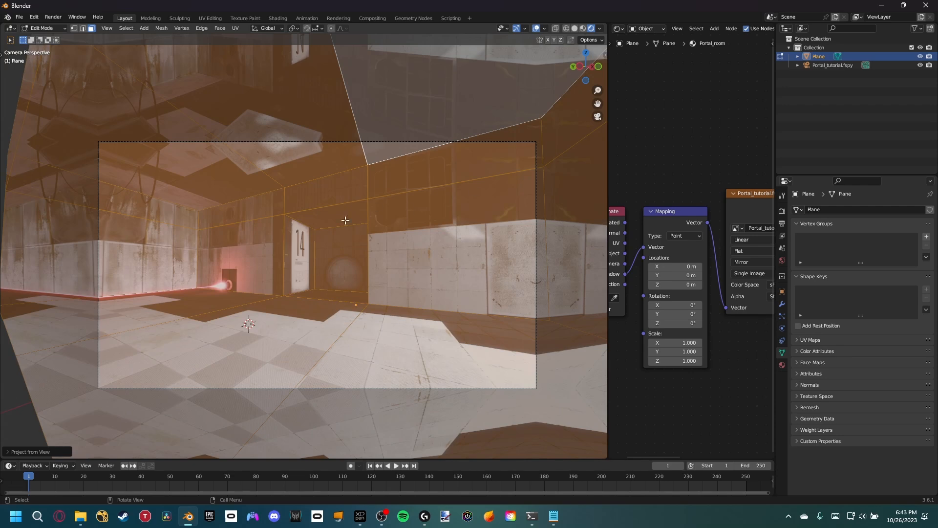
scroll(409, 213, "up", 2)
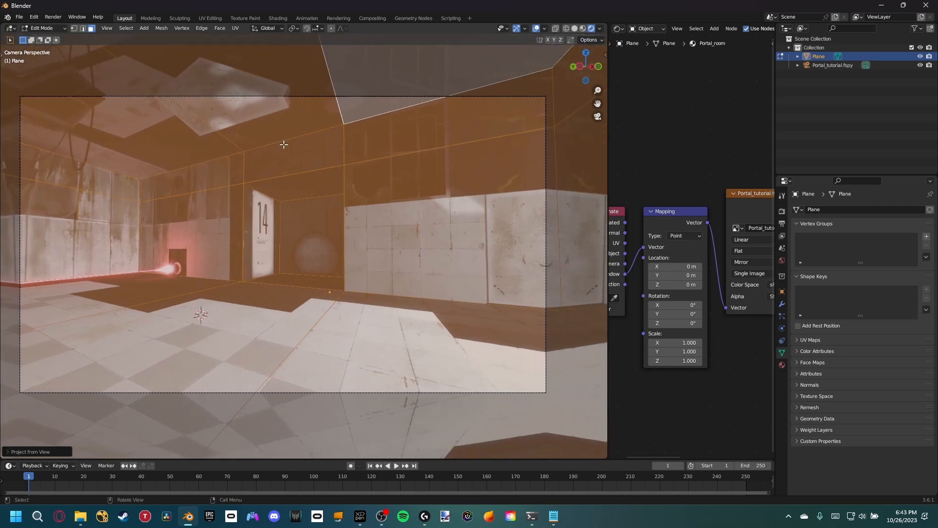
key("Tab")
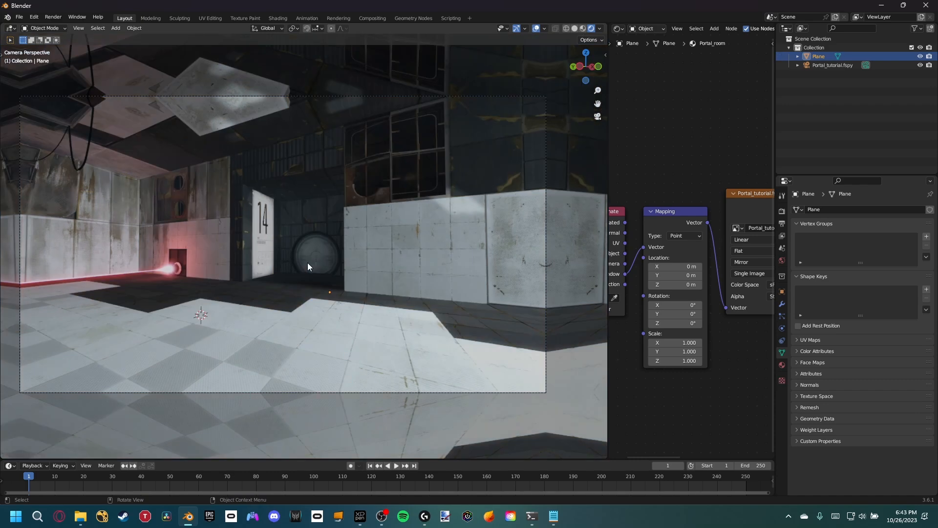
Step: Feed the UV coordinates instead of Window into the Mapping node and check the projected texture
left_click_drag(625, 246, 644, 248)
middle_click_drag(303, 293, 374, 314)
scroll(364, 305, "up", 3)
key("KP_0")
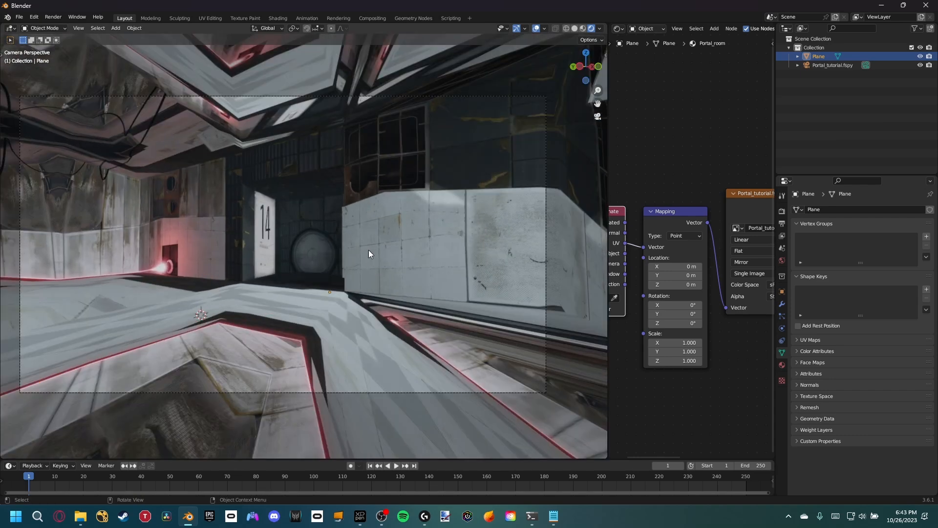
Step: Hide and unhide the room to compare its texture with the reference image, and inspect its faces in Edit Mode
key("h")
key("alt+h")
key("h")
key("alt+h")
key("h")
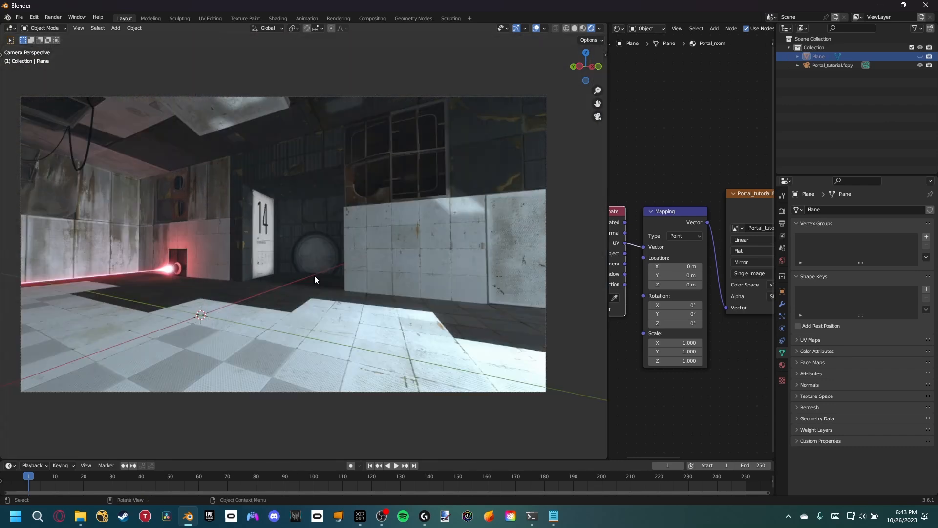
scroll(313, 276, "up", 2)
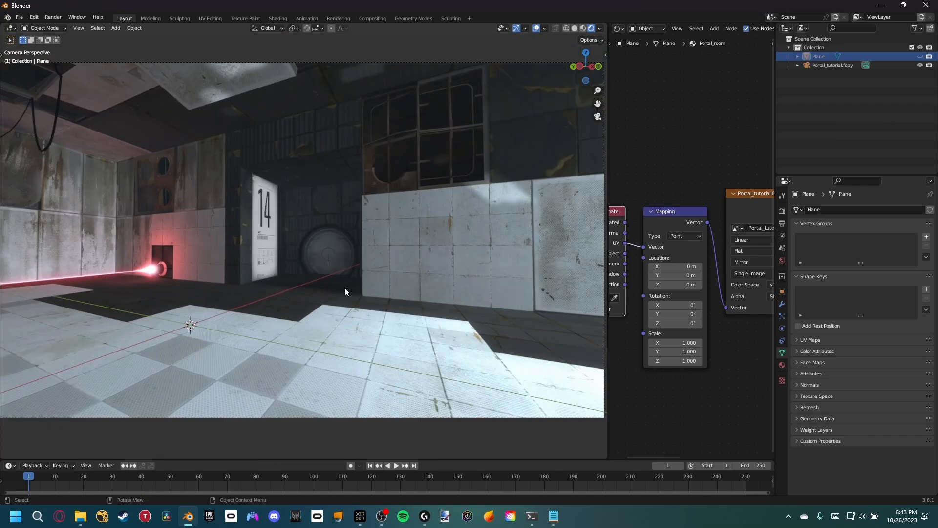
key("alt+h")
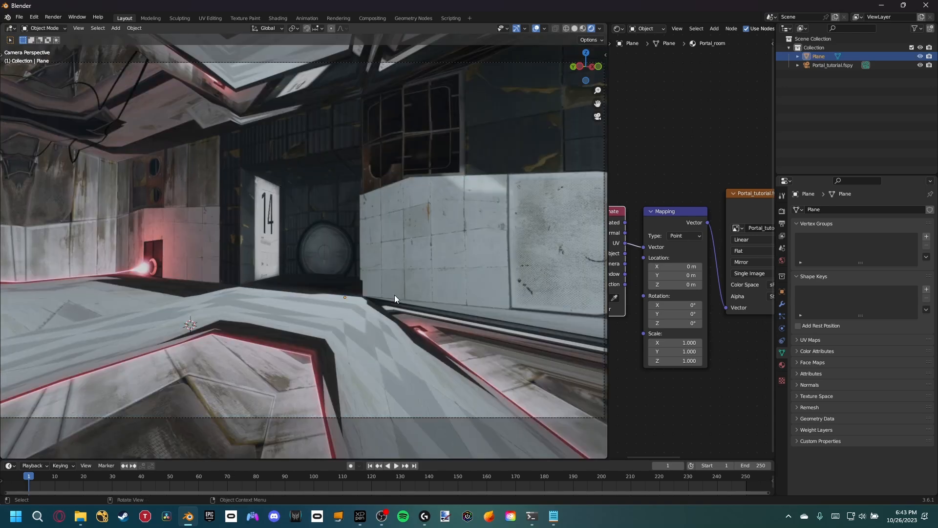
key("Tab")
scroll(320, 225, "down", 1)
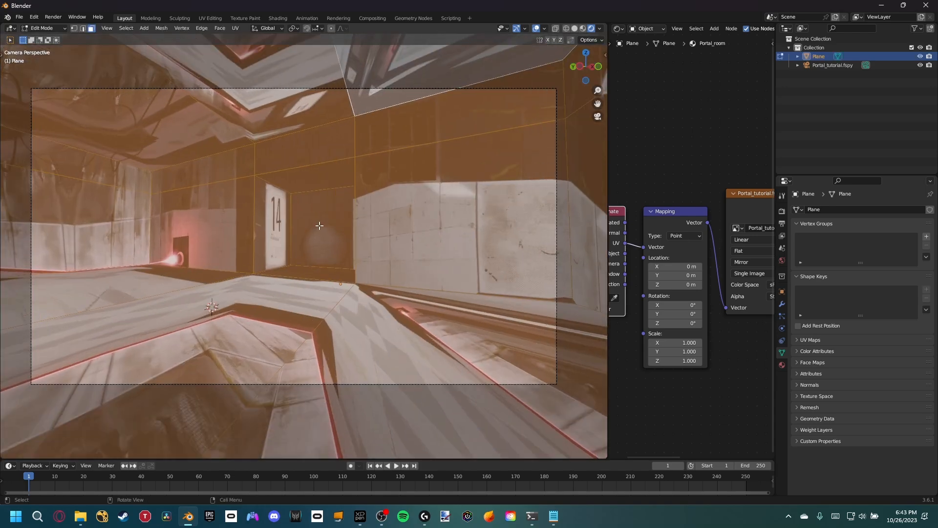
middle_click_drag(356, 267, 400, 253, "shift")
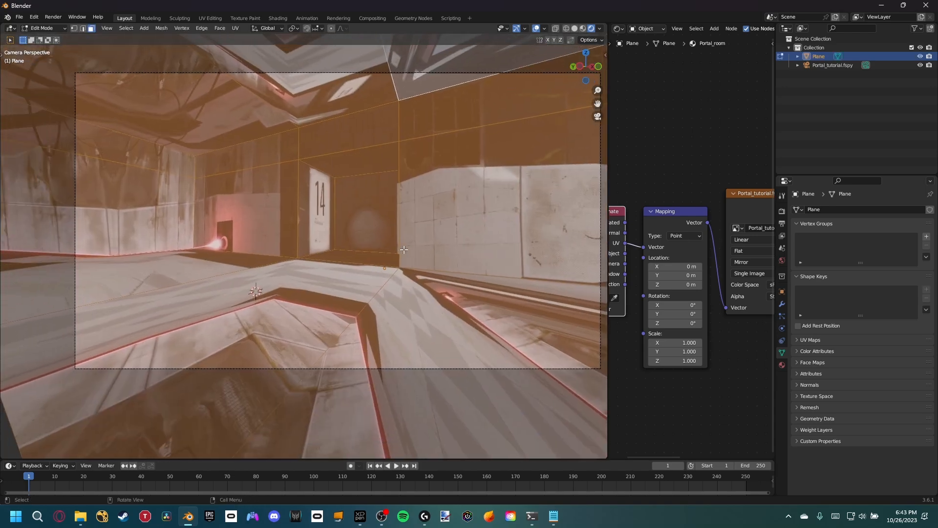
middle_click_drag(323, 241, 334, 262, "shift")
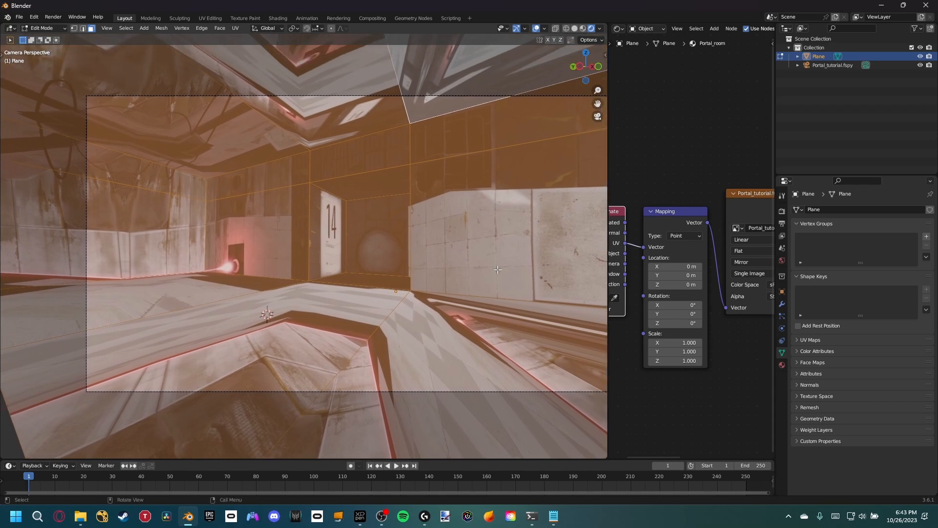
key("Tab")
Step: Add a Subdivision Surface modifier to the room, set to Simple with viewport and render levels of 6
left_click(782, 304)
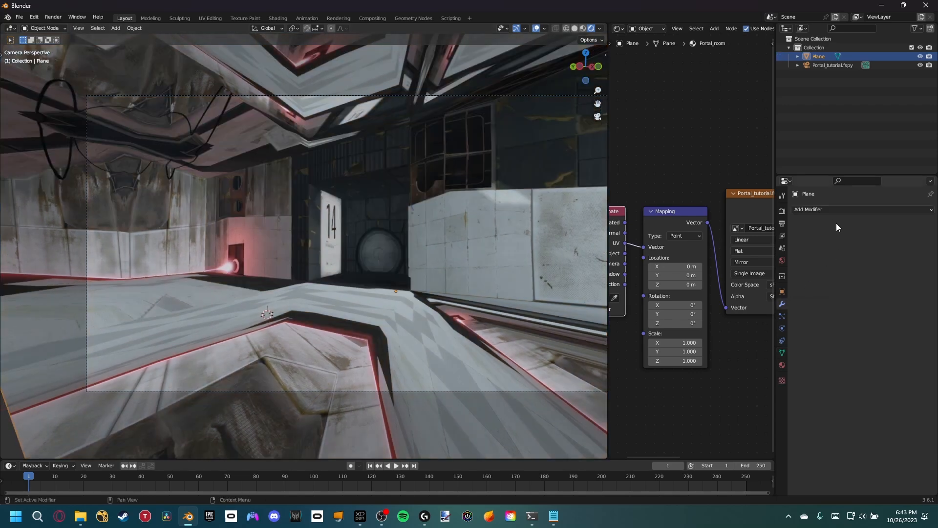
left_click(833, 210)
left_click(763, 363)
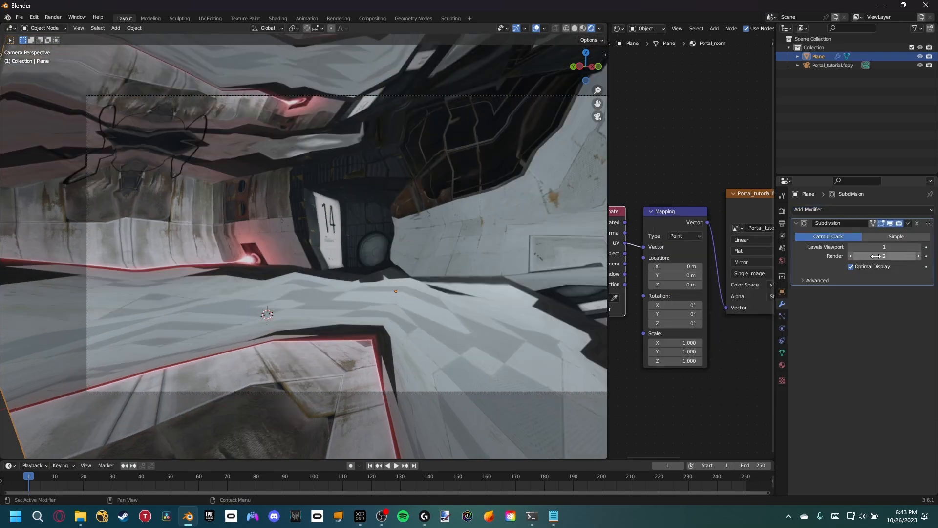
left_click(894, 238)
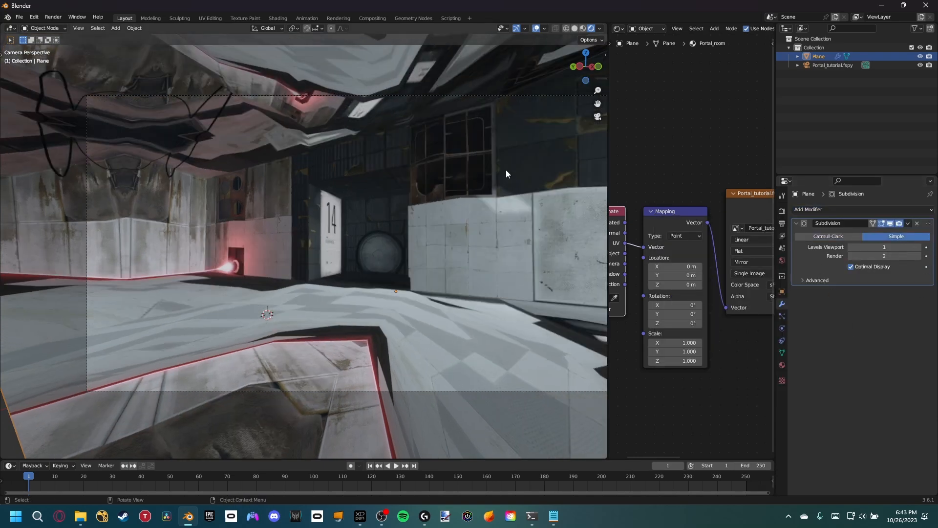
left_click_drag(887, 247, 917, 256)
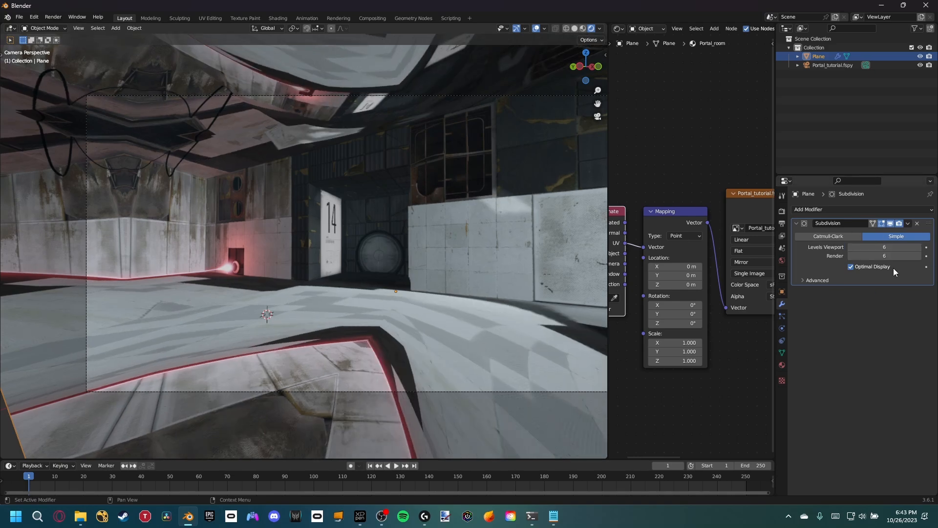
Step: Apply the room's Subdivision modifier and unwrap the subdivided mesh again from the camera view with Project from View
left_click(910, 221)
left_click(890, 231)
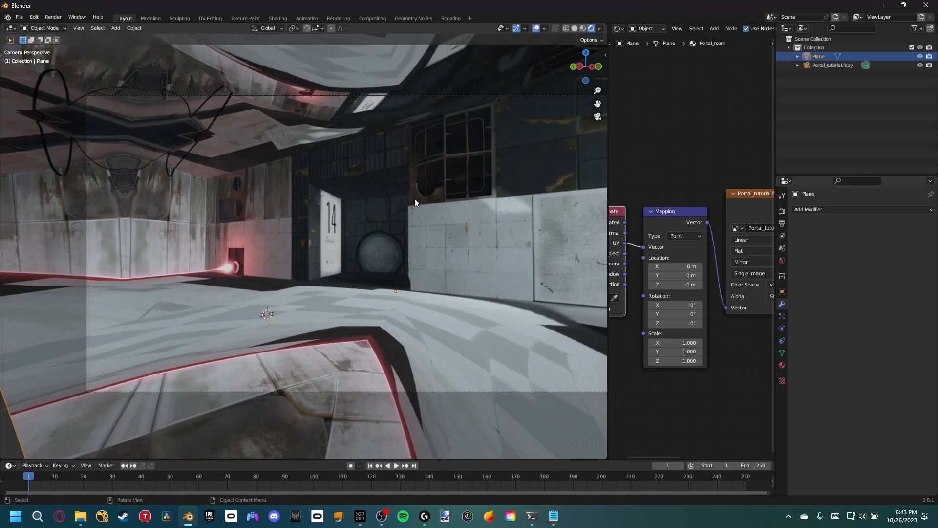
key("Tab")
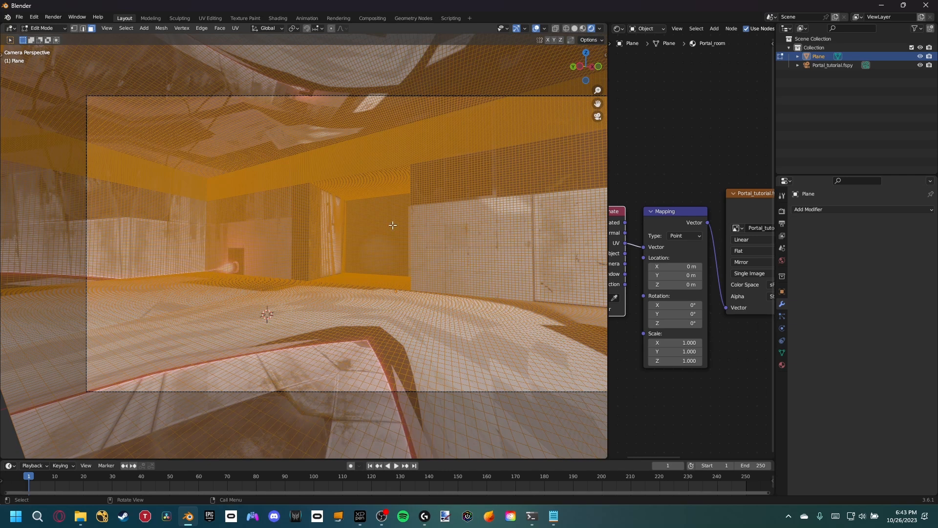
key("u")
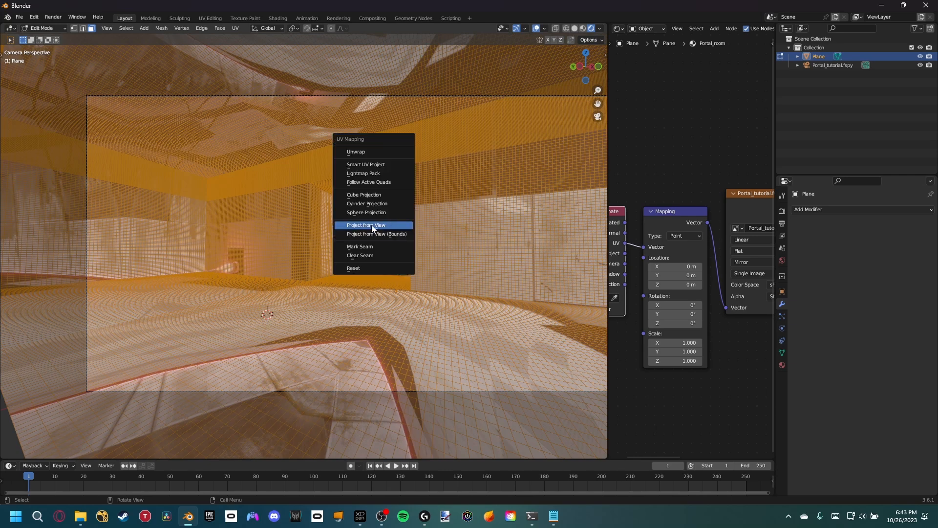
left_click(372, 227)
key("Tab")
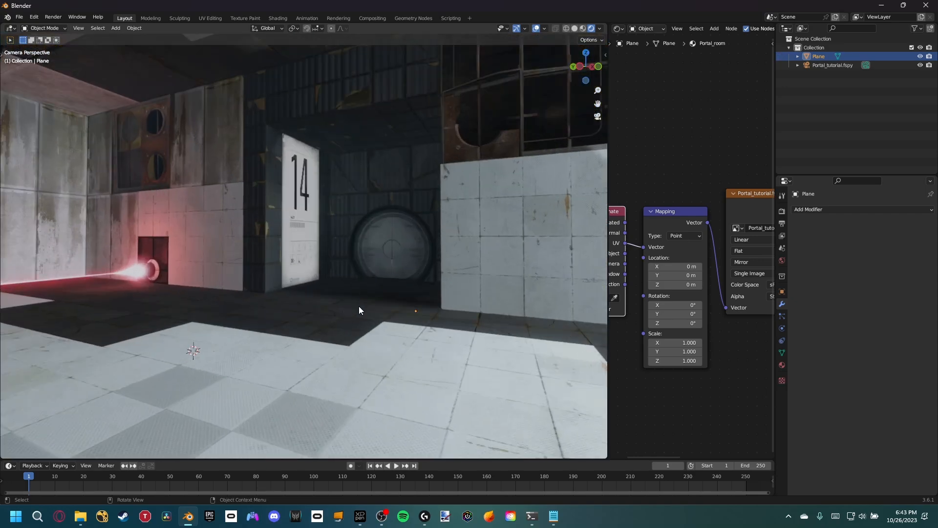
Step: Hide and unhide the room to compare its projected texture with the reference image around the number 14 sign
scroll(357, 308, "down", 2)
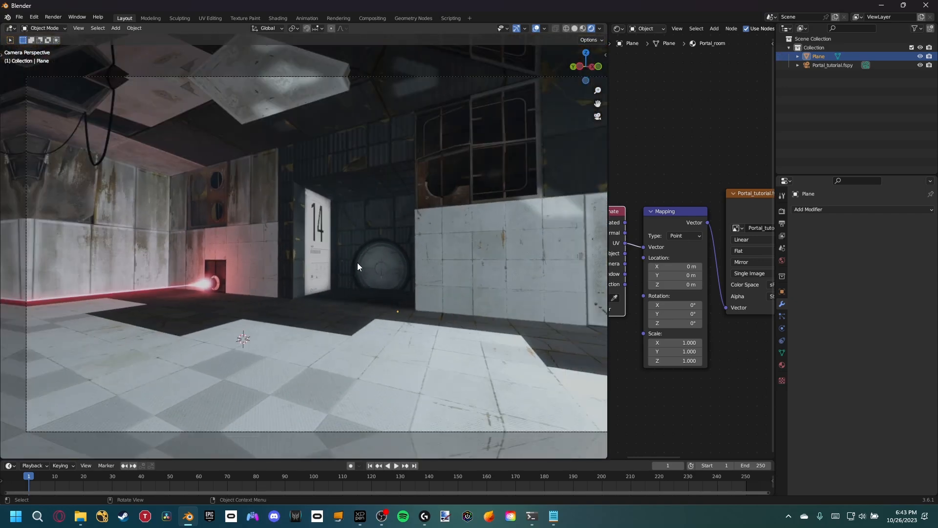
key("h")
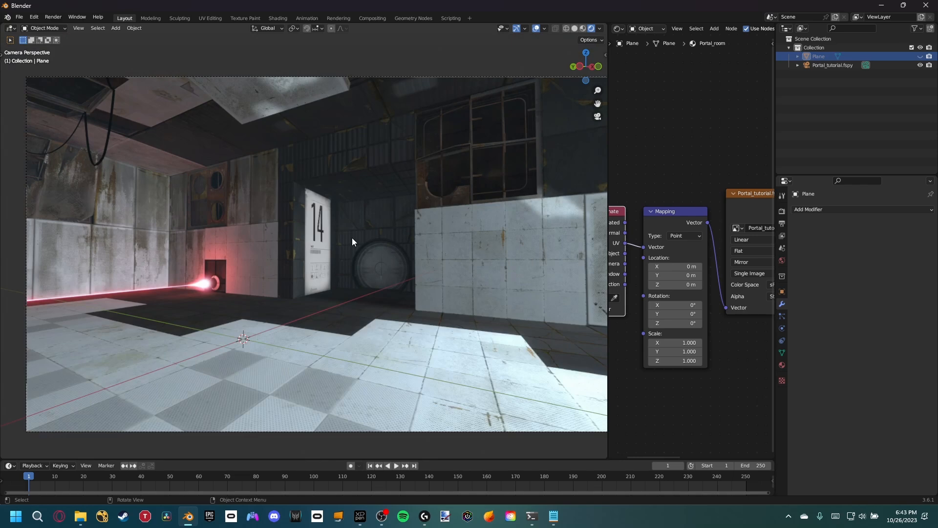
key("alt+h")
key("h")
scroll(339, 245, "up", 6)
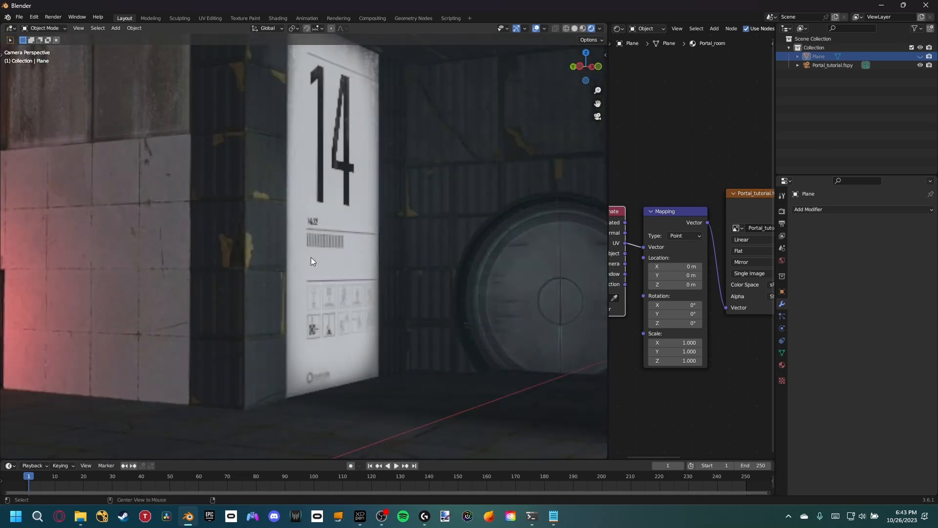
key("alt+h")
scroll(313, 257, "down", 6)
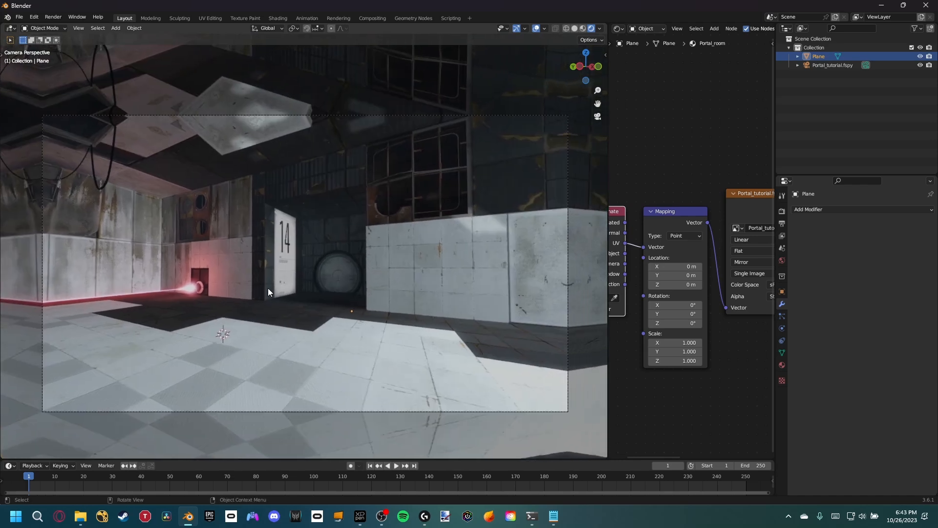
Step: Set the scene's color management View Transform to Standard
scroll(268, 288, "up", 2)
left_click(781, 211)
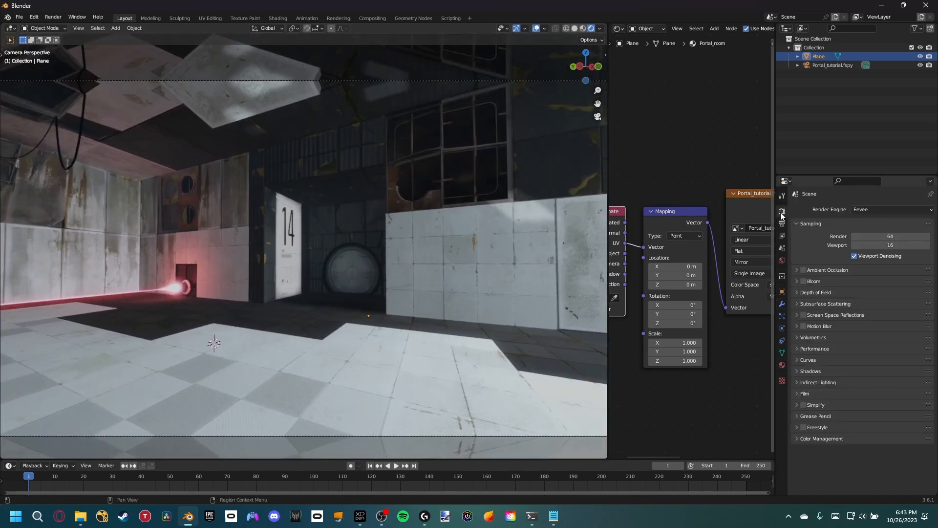
left_click(816, 440)
left_click(890, 463)
left_click(874, 454)
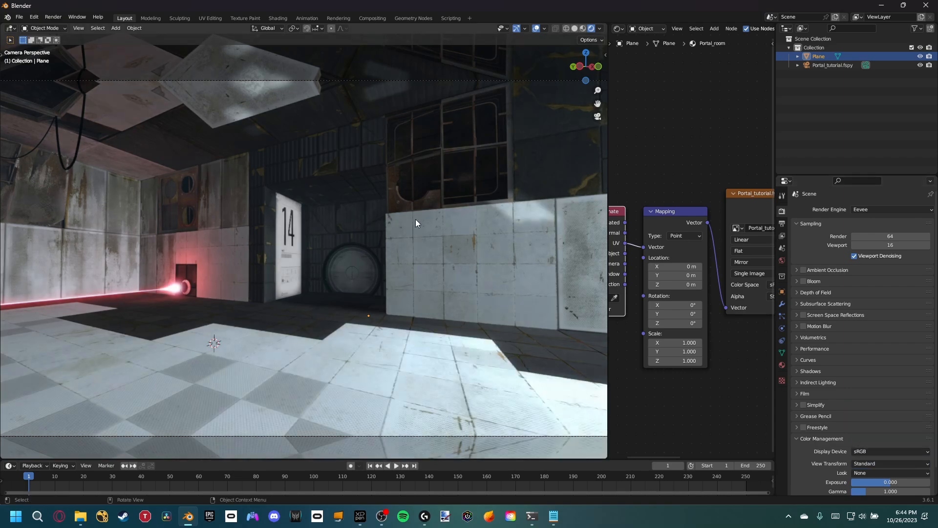
Step: Inspect the textured room from other angles and with walk navigation, and return to the camera view
scroll(301, 248, "down", 1)
middle_click_drag(301, 248, 300, 289)
scroll(327, 251, "up", 3)
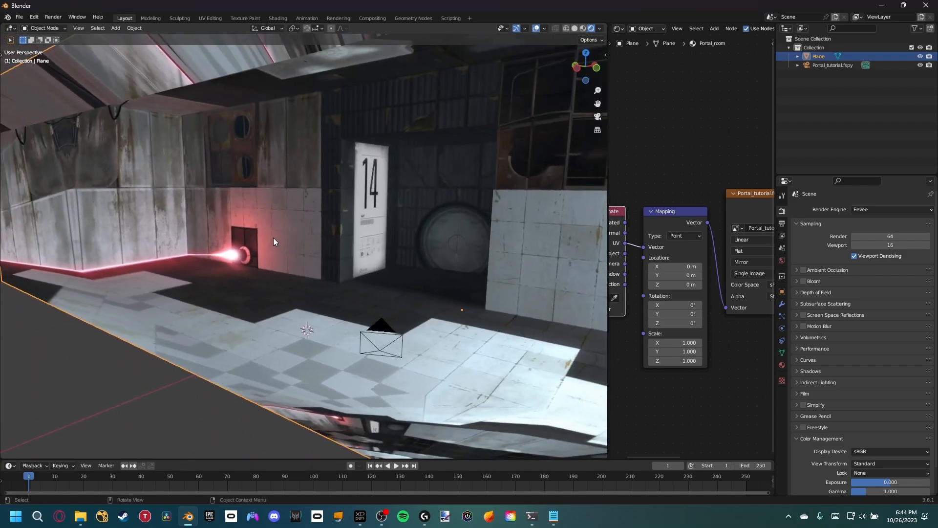
middle_click_drag(274, 241, 324, 234)
key("shift+grave")
key("w")
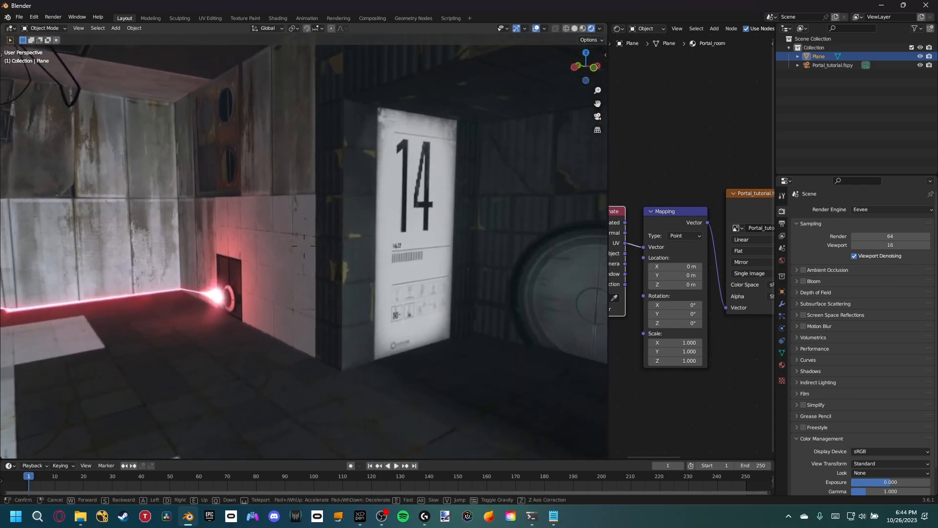
key("d")
key("Escape")
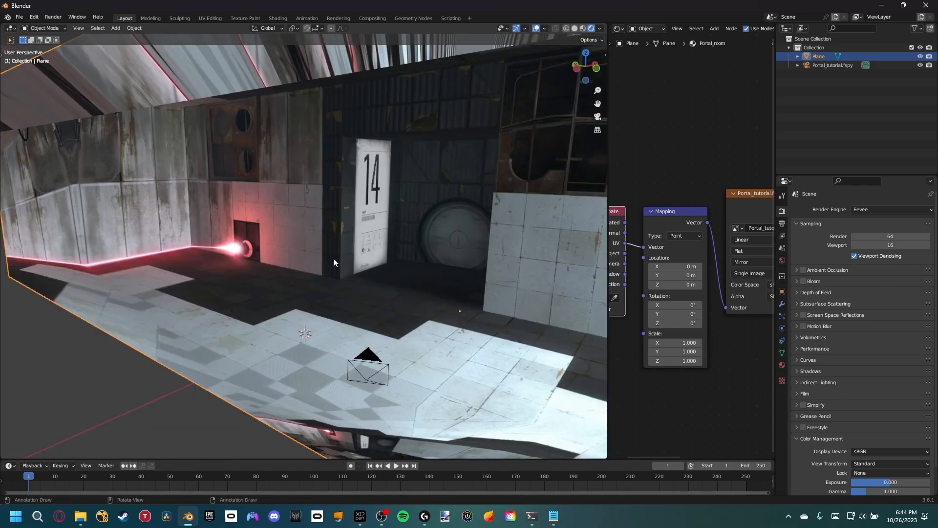
key("KP_0")
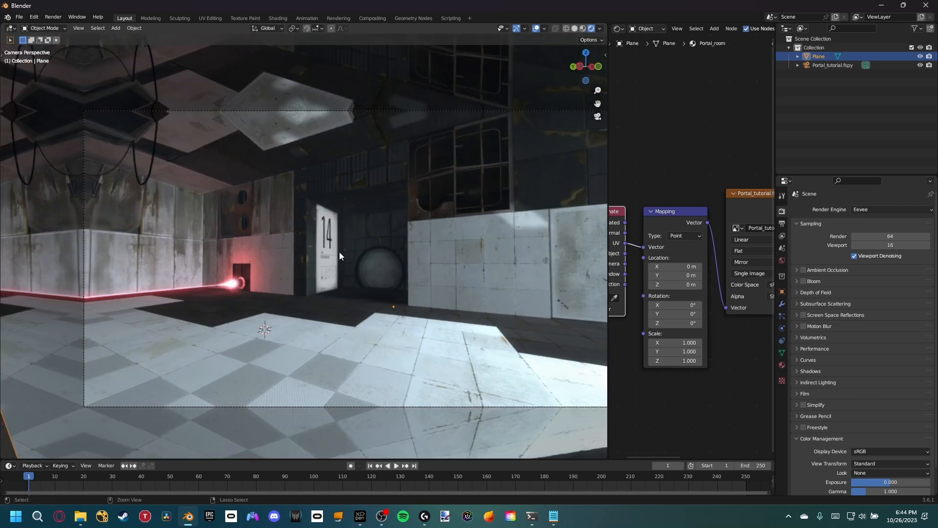
Step: Save the room scene as Portal_Room_Asset.blend in the project's Blender folder
key("ctrl+s")
left_click(380, 345)
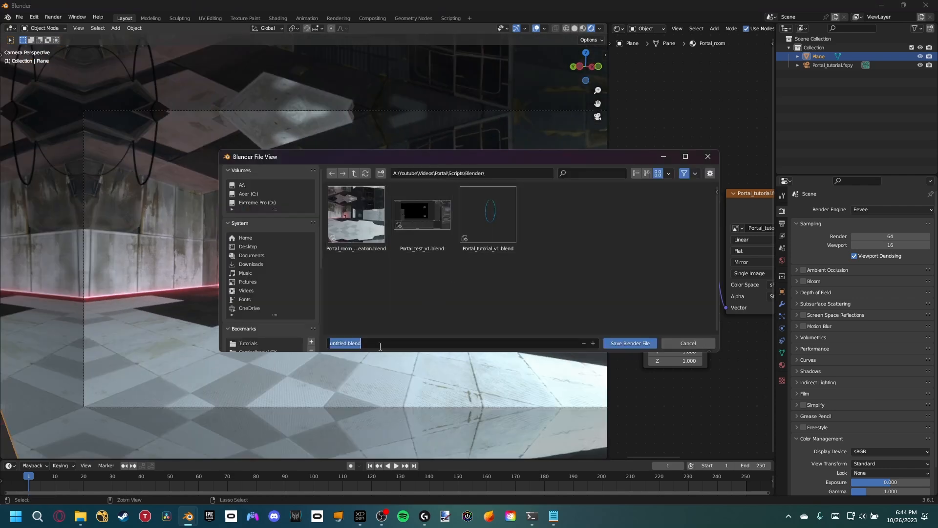
type("Por")
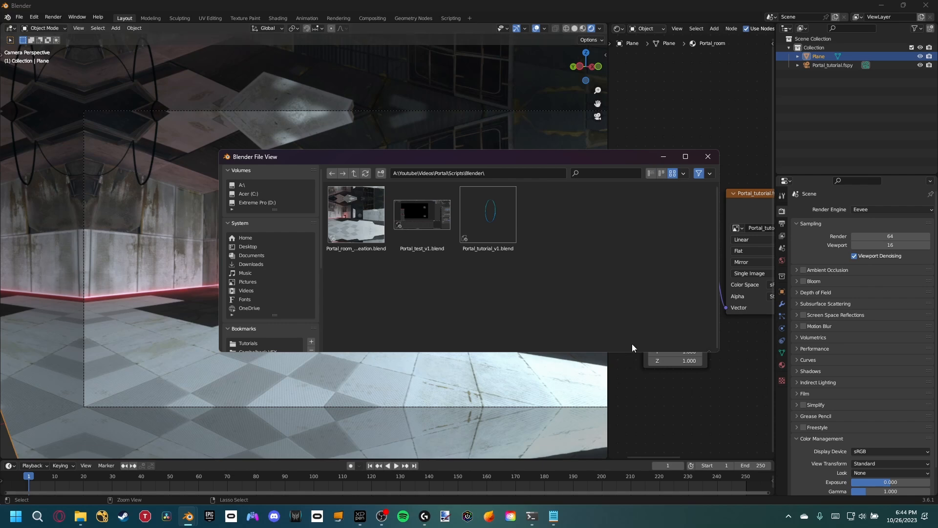
left_click(630, 343)
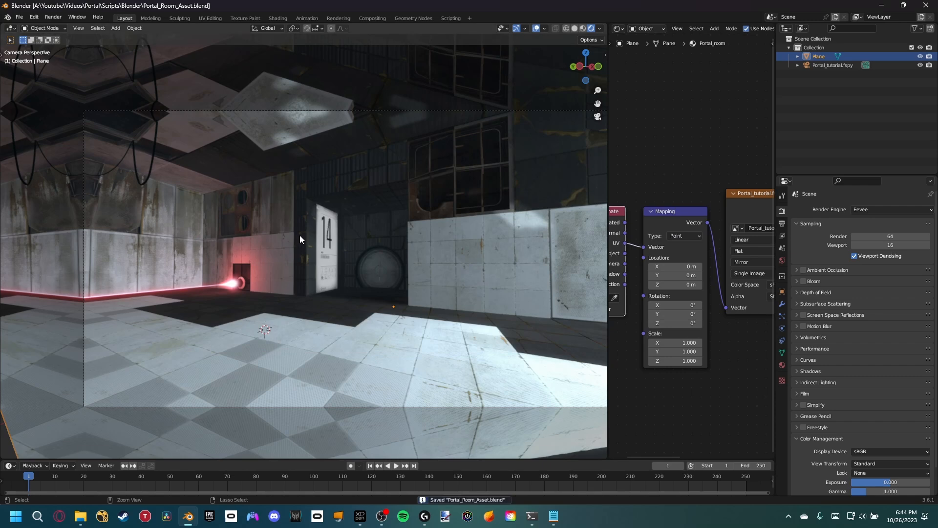
Step: Open the recent file Portal_tutorial_v1.blend and go to frame 1
left_click(19, 17)
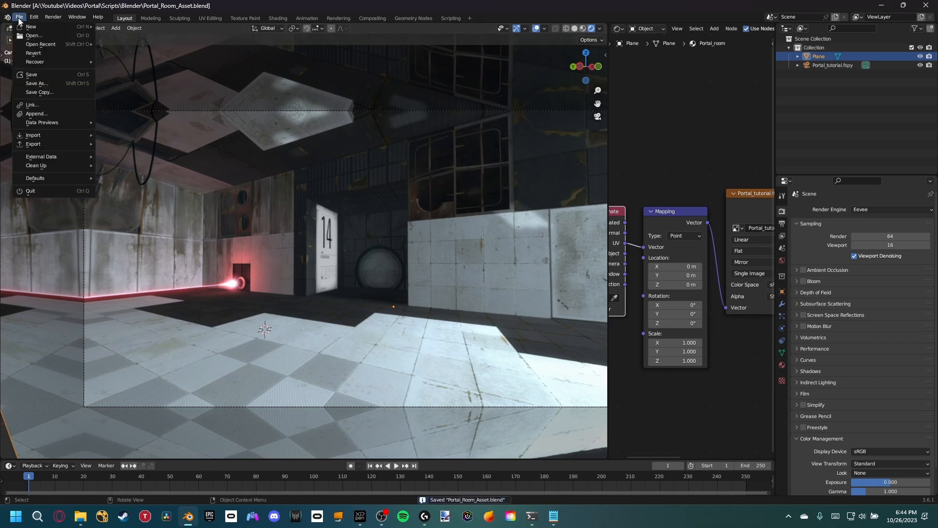
mouse_move(42, 44)
left_click(119, 52)
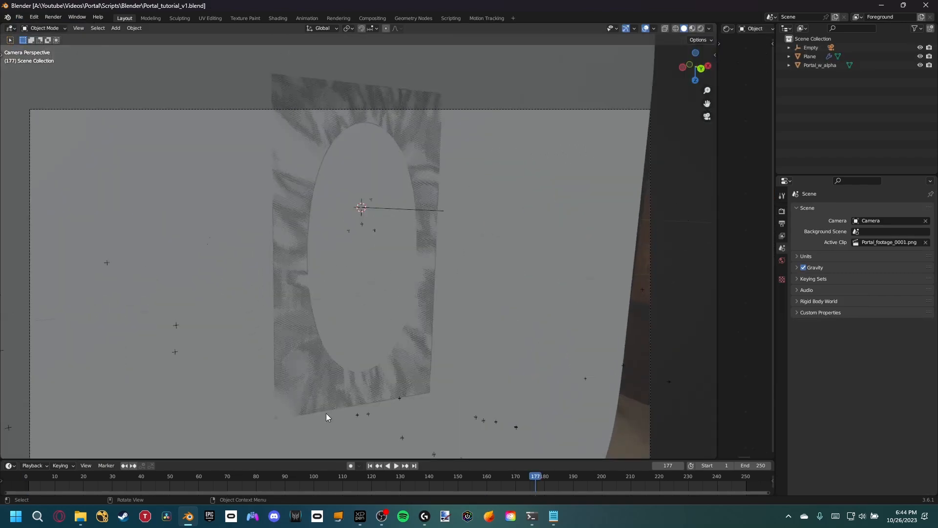
left_click(28, 483)
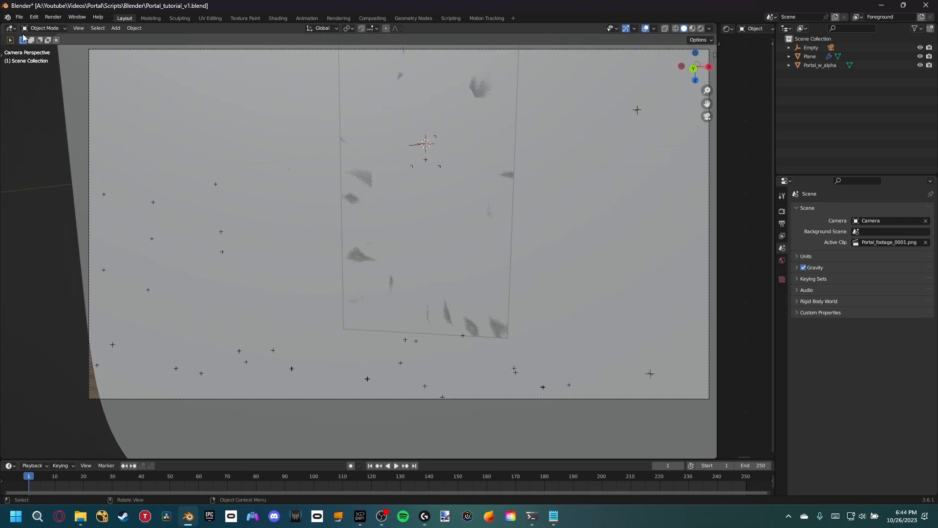
Step: Append the Portal_Room object from Portal_room_test_creation.blend into the tracked portal scene
left_click(19, 18)
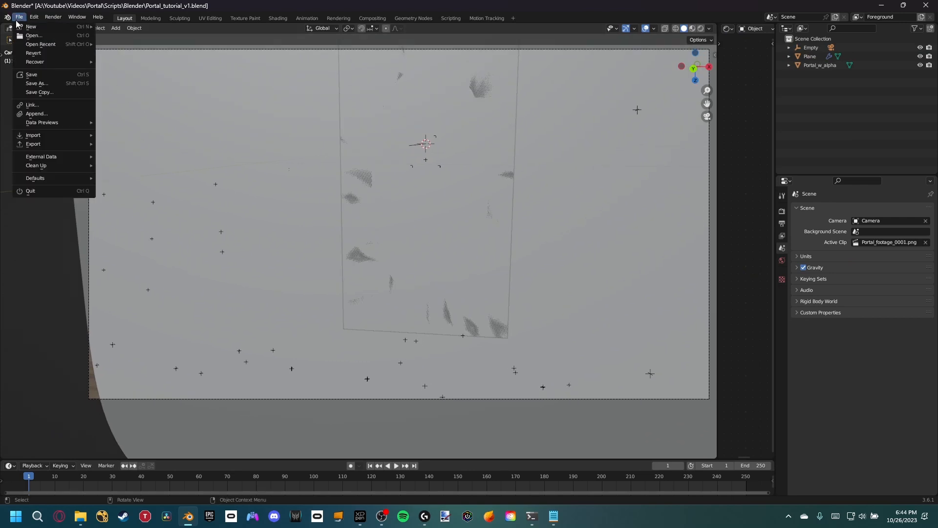
left_click(46, 115)
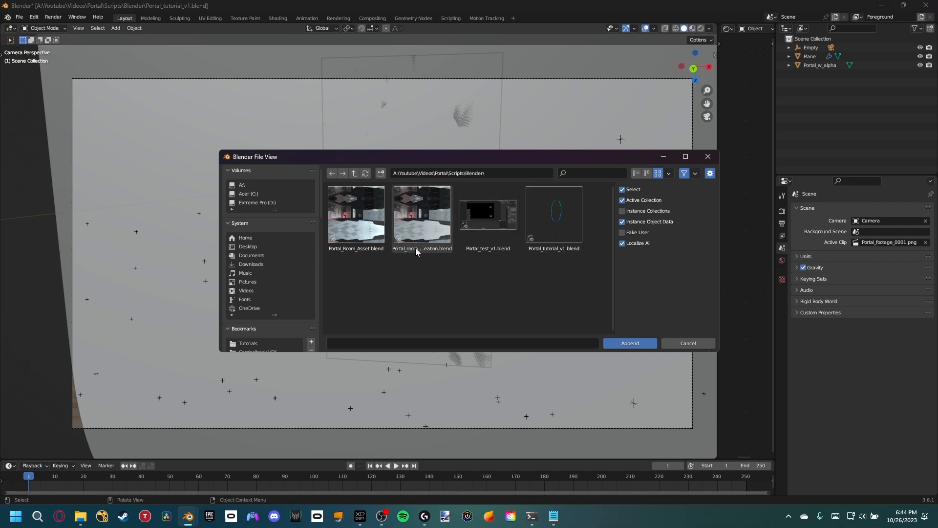
left_click(424, 229)
double_click(420, 225)
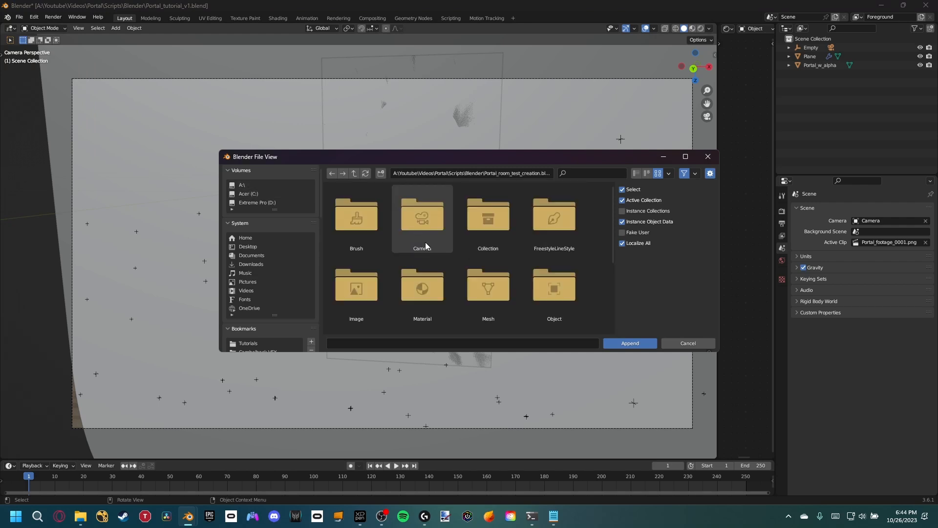
scroll(430, 245, "down", 1)
double_click(581, 200)
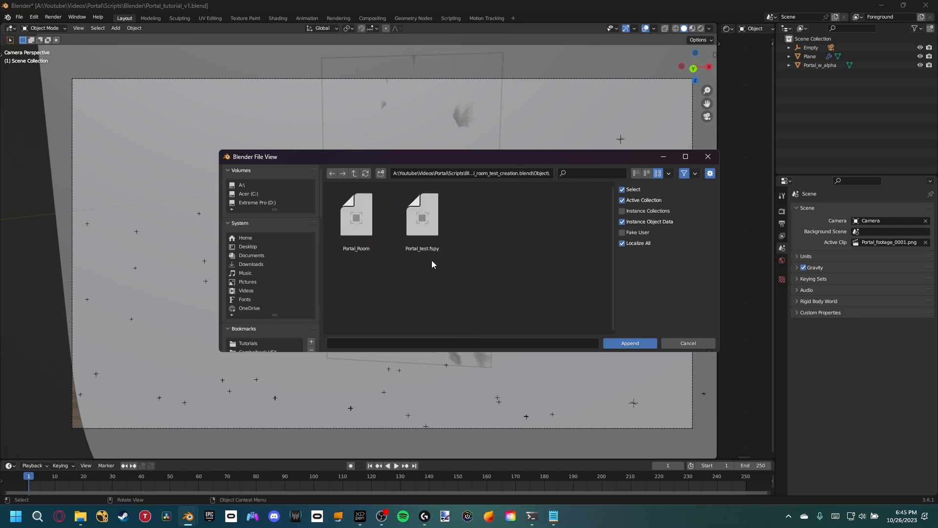
left_click(372, 236)
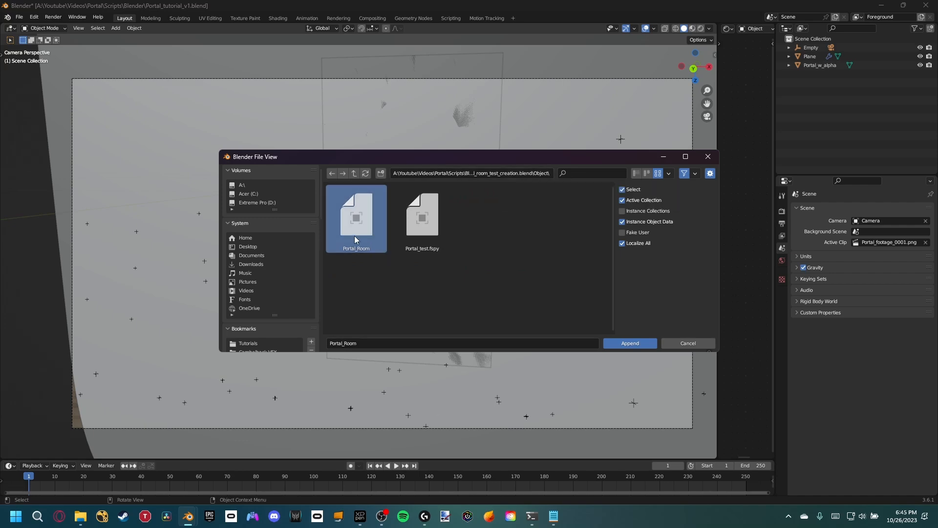
left_click(622, 344)
Step: Switch the viewport to Rendered shading to show the appended room's texture around the portal plane
scroll(410, 274, "down", 5)
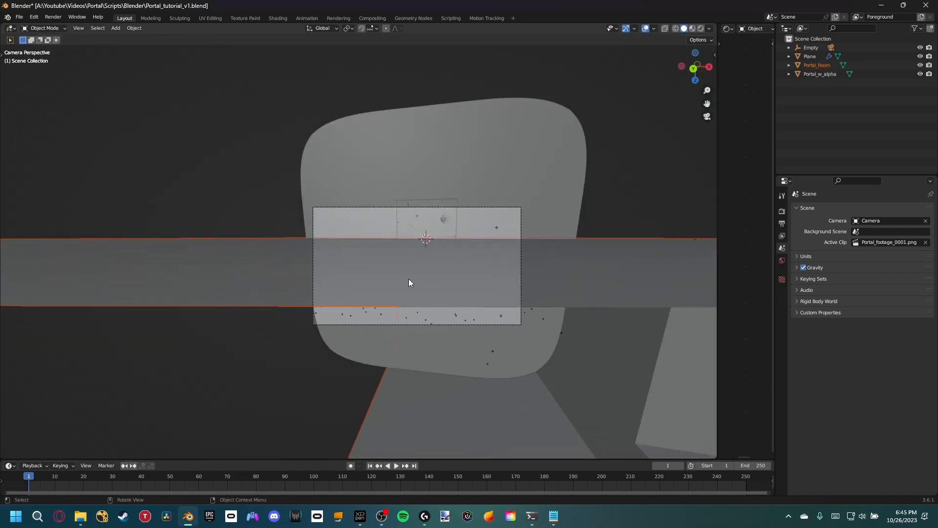
middle_click_drag(413, 282, 449, 295)
scroll(431, 317, "down", 6)
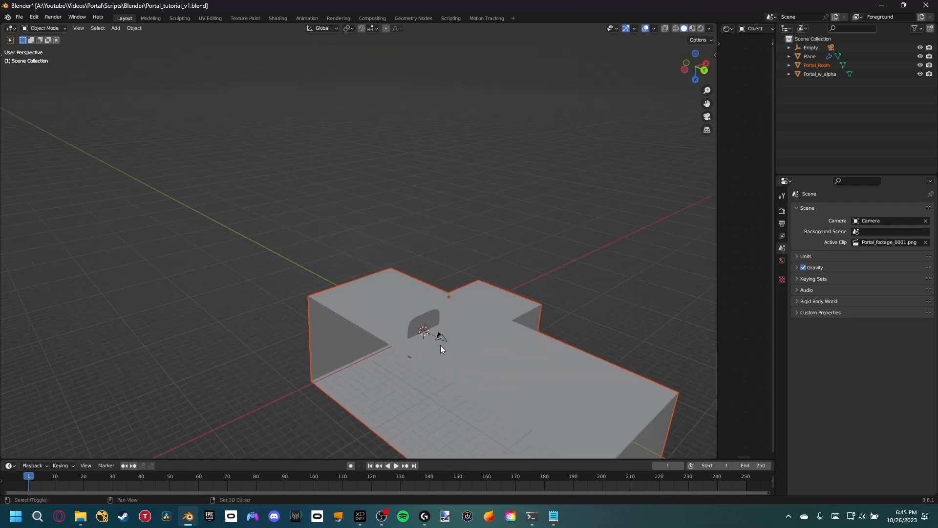
middle_click_drag(441, 345, 487, 248, "shift")
key("z")
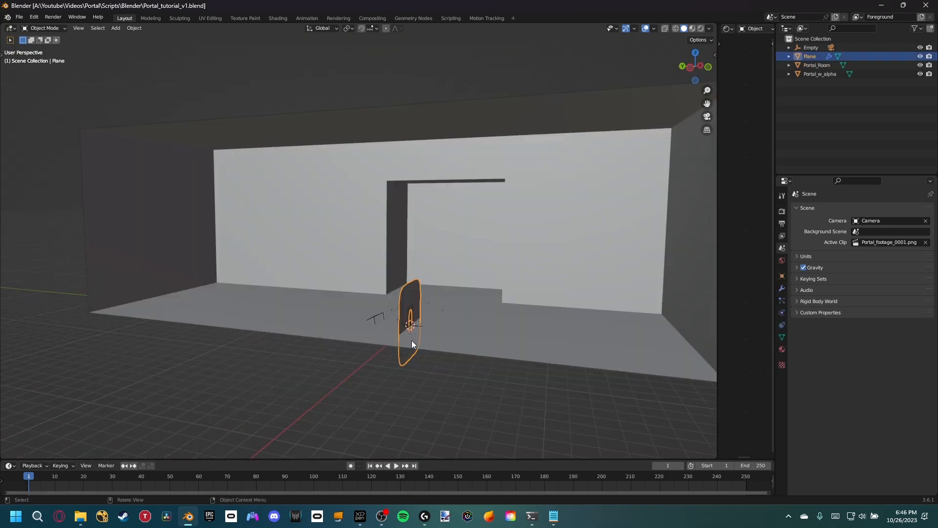
key("z")
left_click(412, 290)
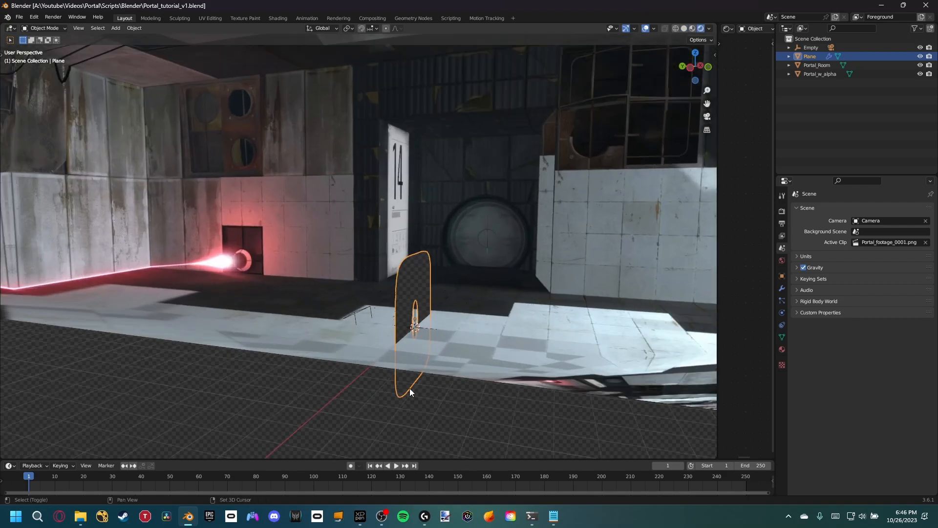
Step: Select all objects in the scene and rotate them 180 degrees around the X axis
middle_click_drag(409, 388, 424, 288)
left_click(371, 254)
key("a")
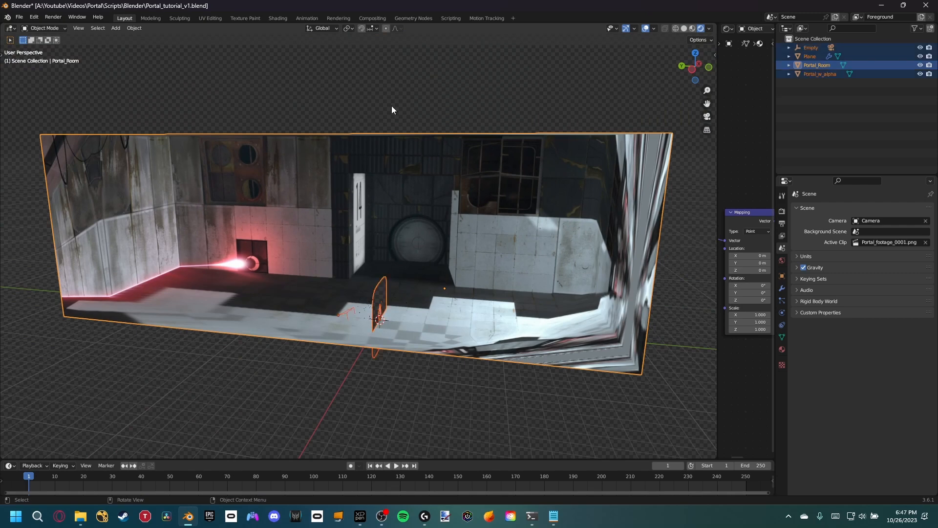
type("rx180")
key("Return")
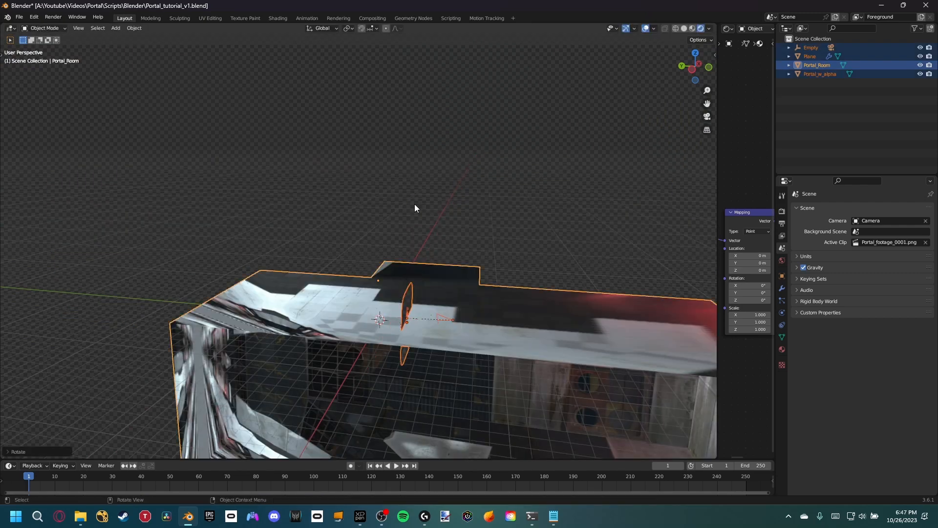
Step: Select only the Portal_Room object and rotate it 180 degrees around the X axis
middle_click_drag(439, 334, 424, 314)
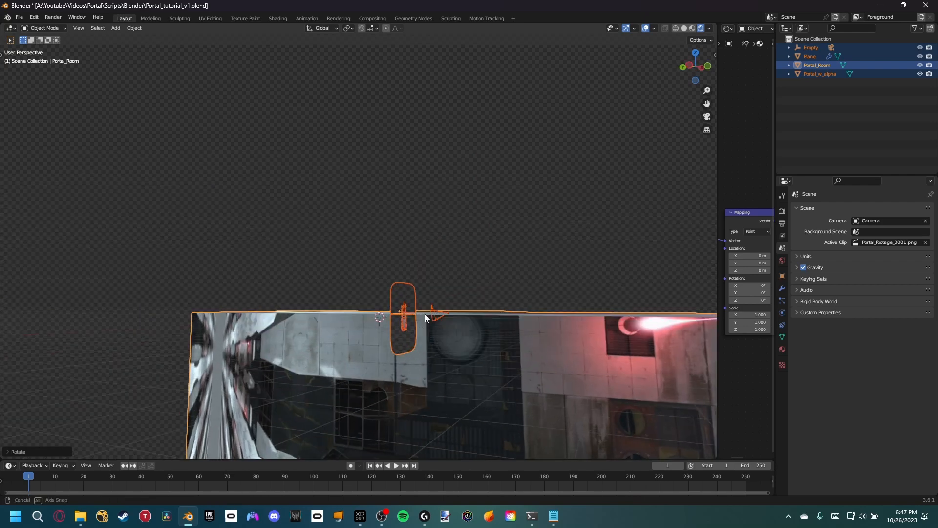
scroll(485, 280, "down", 2)
left_click(564, 399)
middle_click_drag(555, 346, 401, 323, "shift")
middle_click_drag(567, 332, 549, 326, "shift")
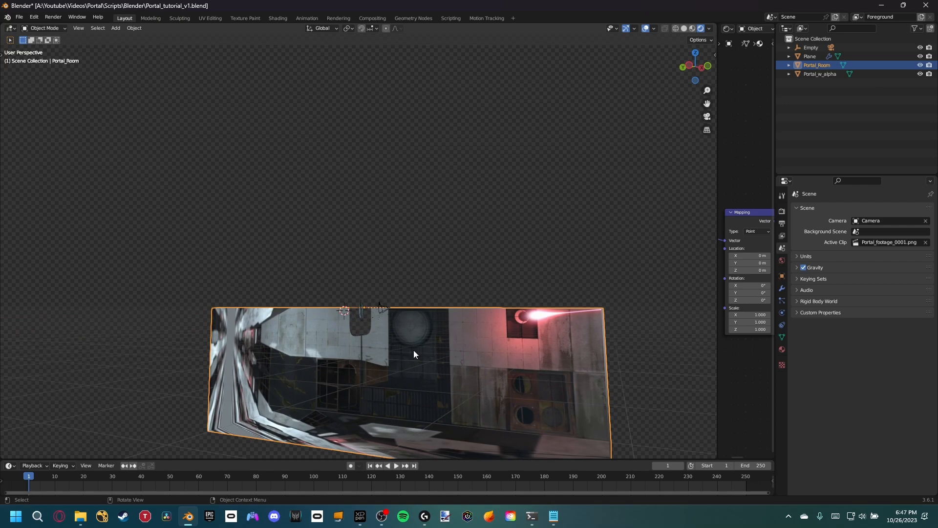
middle_click_drag(408, 350, 430, 367, "shift")
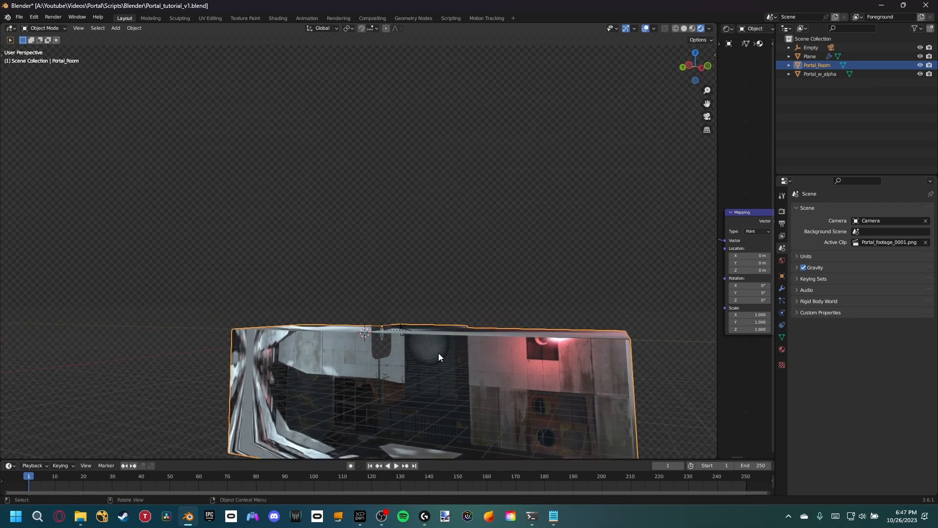
type("rx")
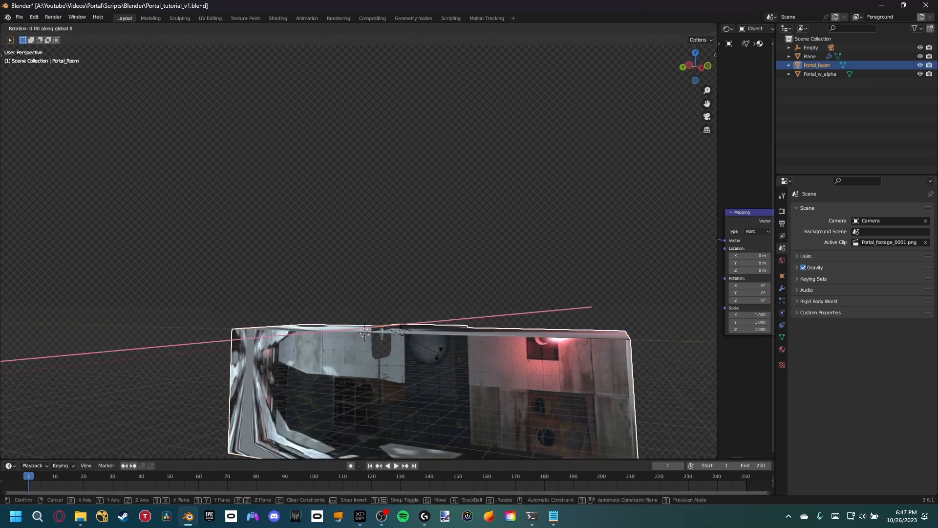
type("180")
key("Return")
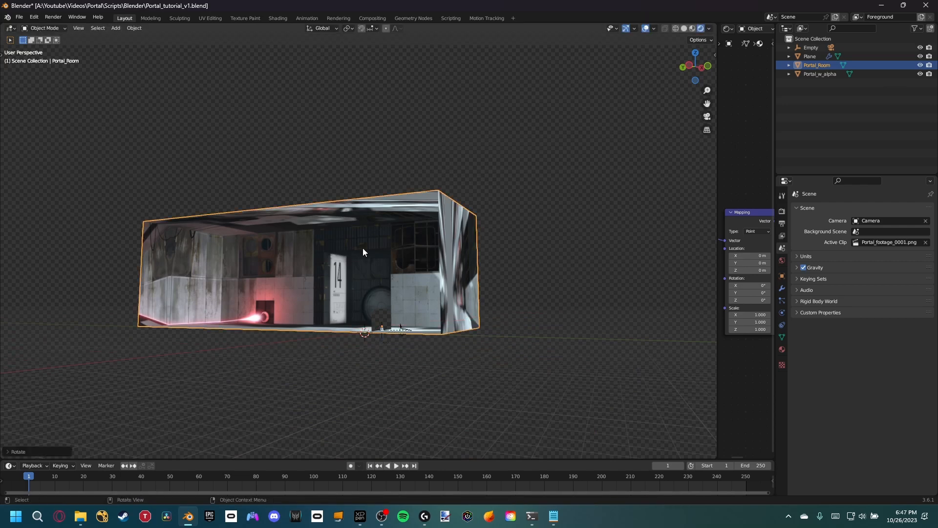
Step: Scale Portal_Room down uniformly to bring it closer to the portal's size
scroll(333, 243, "up", 4)
scroll(377, 295, "down", 2)
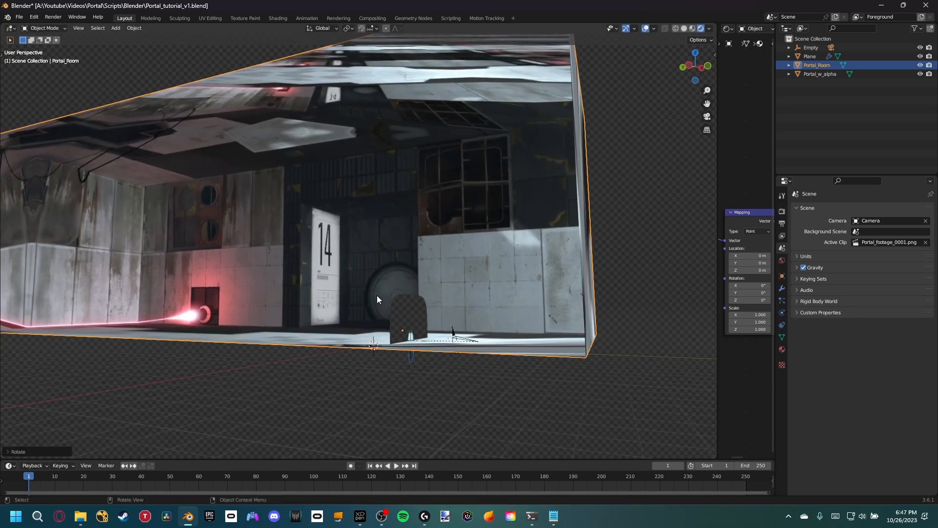
key("s")
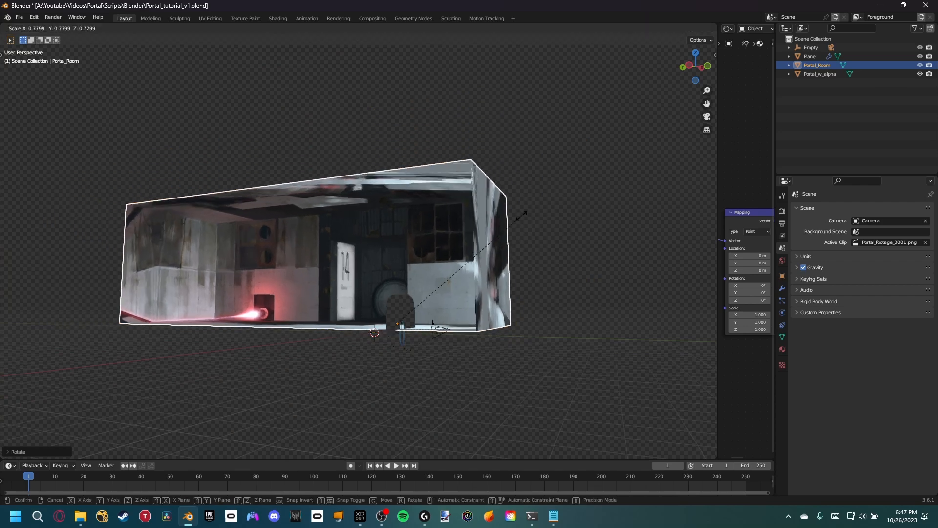
left_click(443, 283)
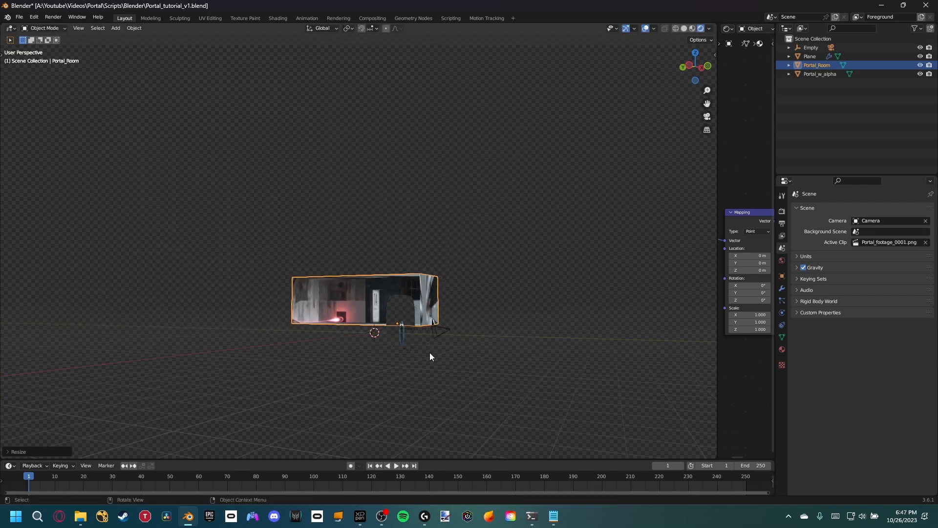
Step: Reposition and rescale Portal_Room relative to the portal and camera in the right orthographic view, and check it through the camera
key("KP_1")
scroll(343, 311, "up", 5)
key("KP_3")
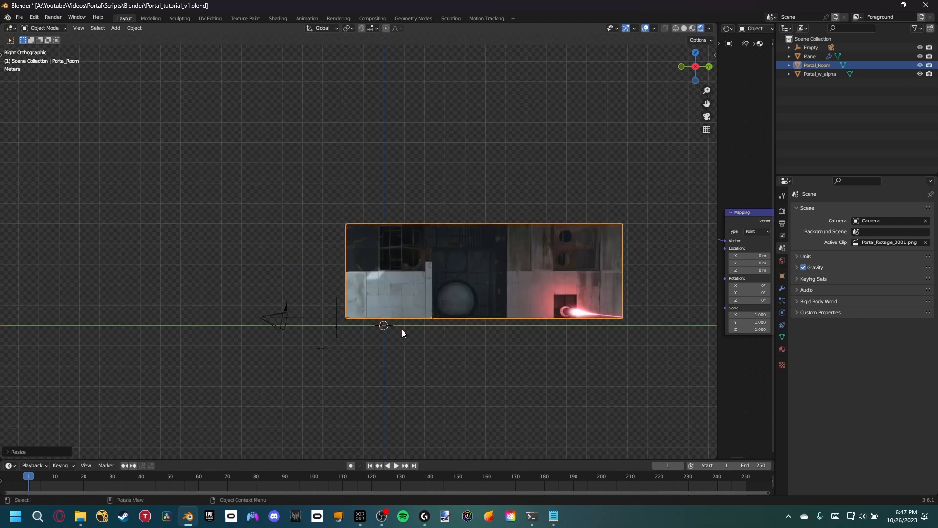
key("g")
left_click(309, 365)
key("s")
left_click(376, 338)
key("g")
left_click(366, 319)
key("KP_0")
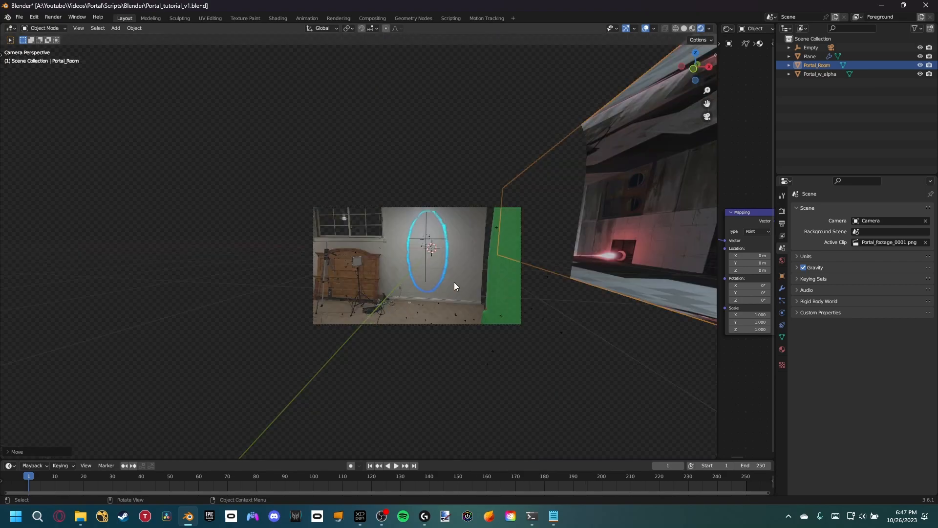
Step: Rotate Portal_Room around the global Z axis so its open side faces the portal
middle_click_drag(502, 309, 491, 275)
key("r")
key("z")
left_click(581, 302)
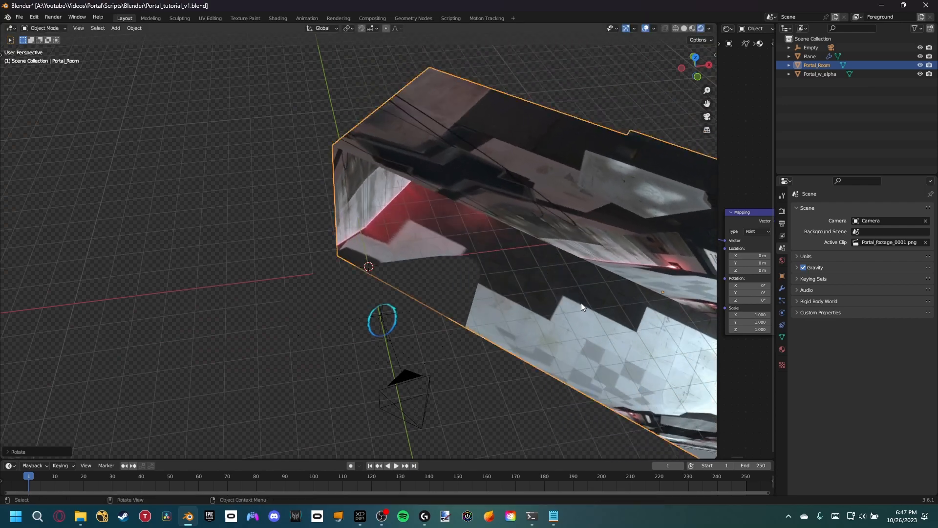
middle_click_drag(581, 303, 498, 206, "shift")
key("r")
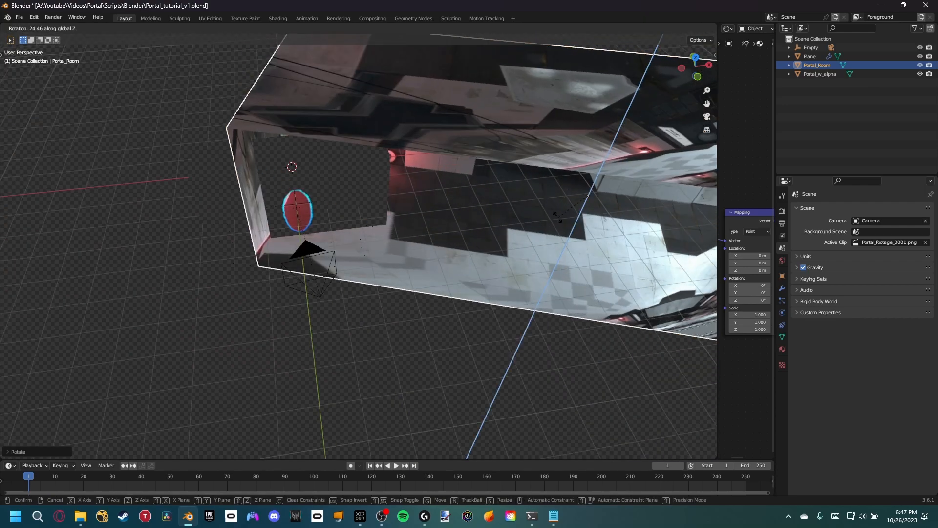
left_click(555, 215)
Step: Move Portal_Room behind the portal, and lower it about 1.5 m along Z so its floor shows through the opening in camera view
key("g")
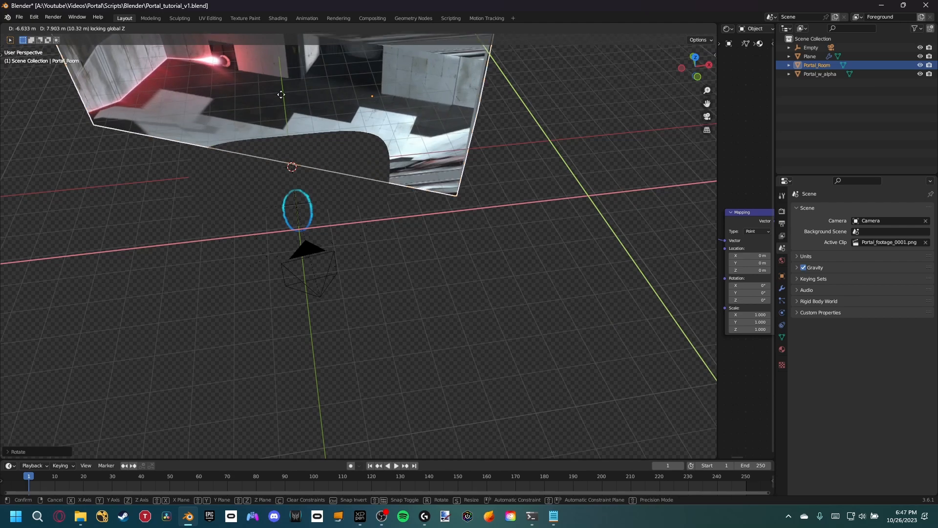
left_click(282, 103)
key("KP_0")
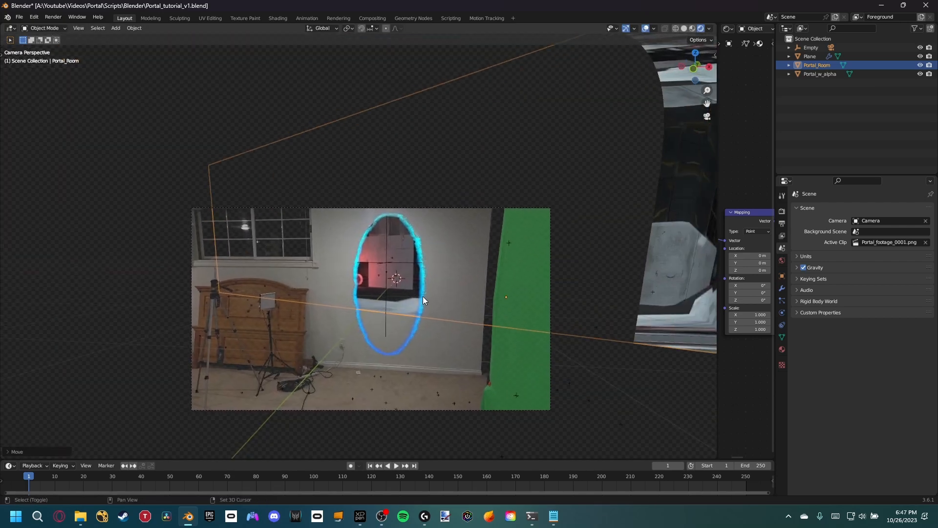
key("g")
key("z")
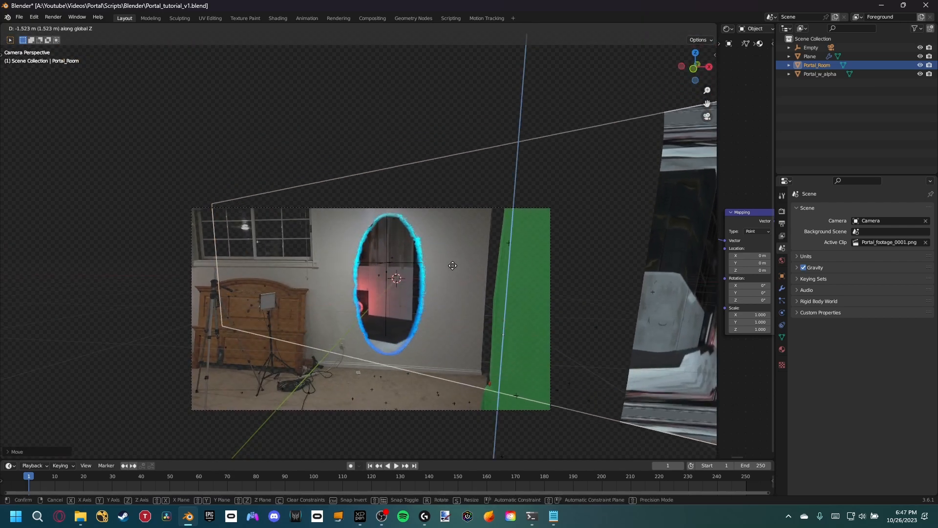
left_click(453, 264)
scroll(444, 282, "up", 5)
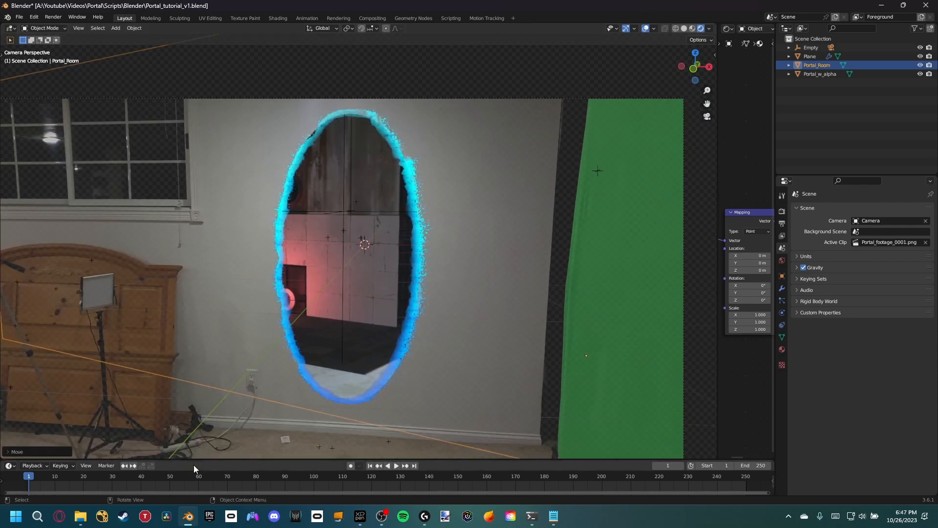
Step: Go to frame 137 and scale Portal_Room up slightly behind the portal
left_click_drag(32, 478, 420, 491)
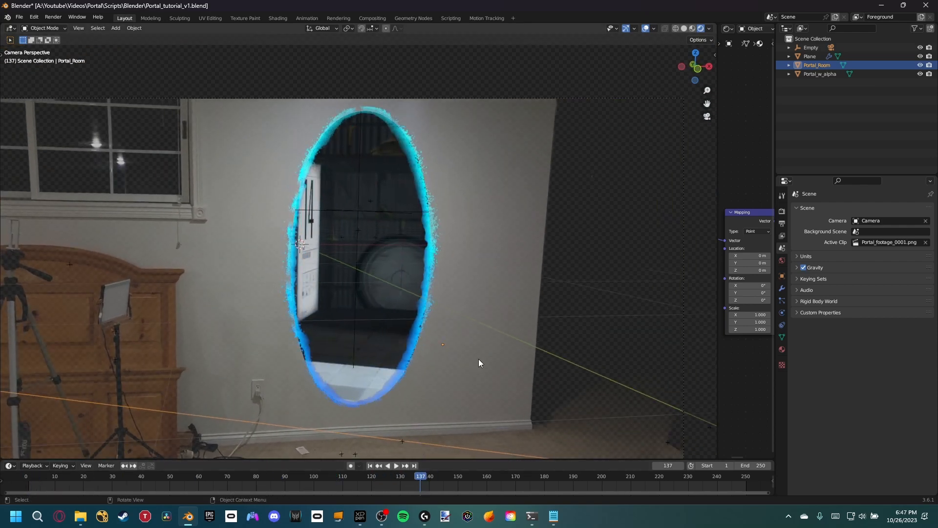
scroll(438, 337, "down", 3)
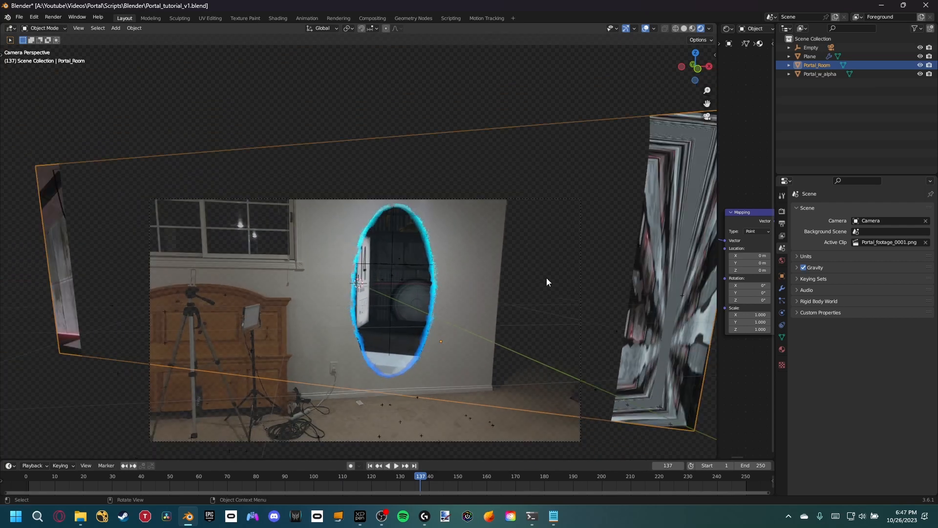
key("s")
left_click(601, 267)
middle_click_drag(440, 349, 425, 316, "shift")
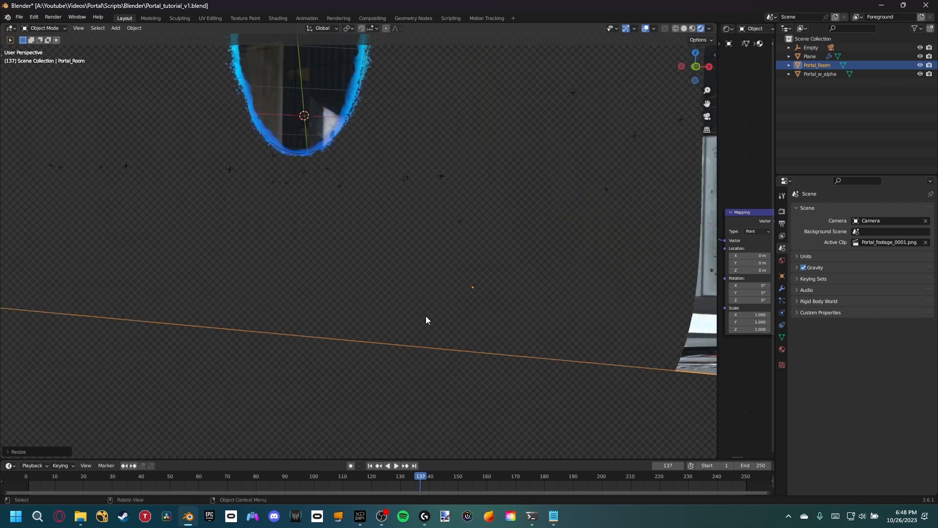
key("KP_0")
Step: Play the tracked shot from frame 77 to frame 220 to check the room's perspective through the portal
left_click_drag(342, 477, 247, 488)
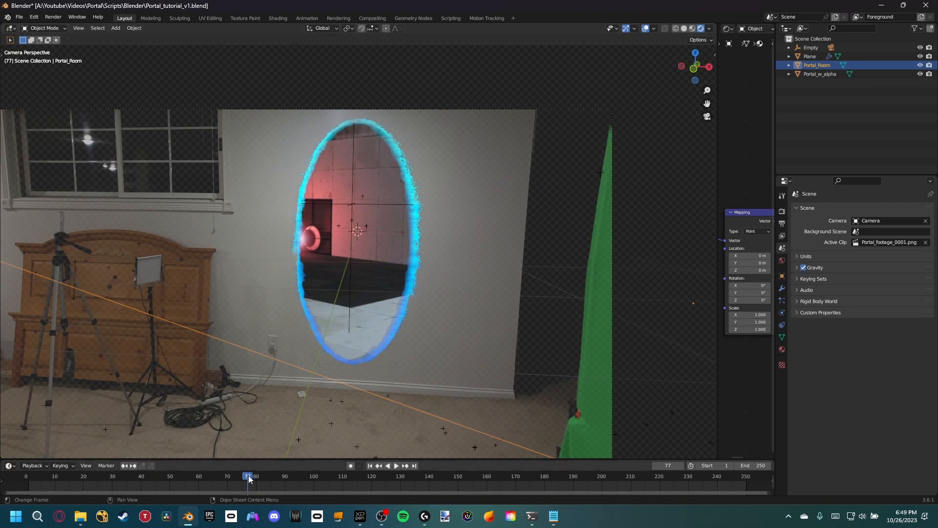
key("space")
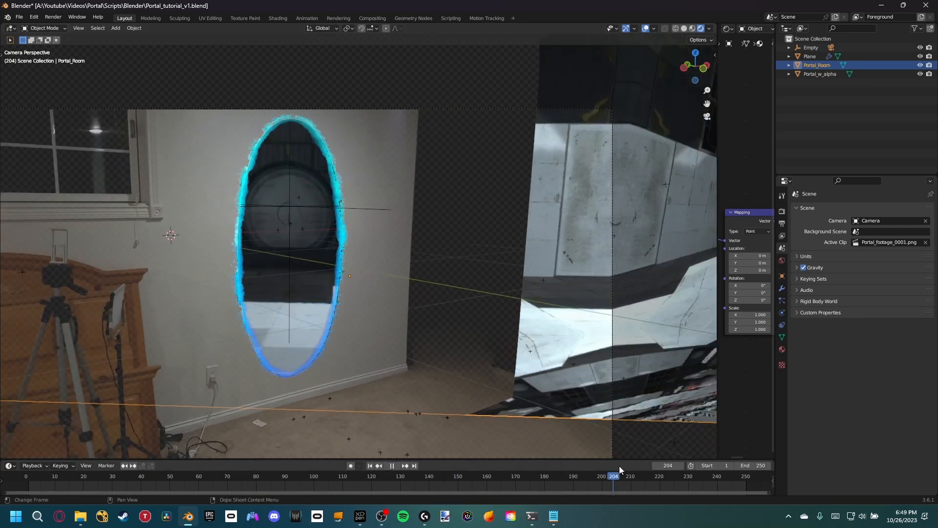
key("space")
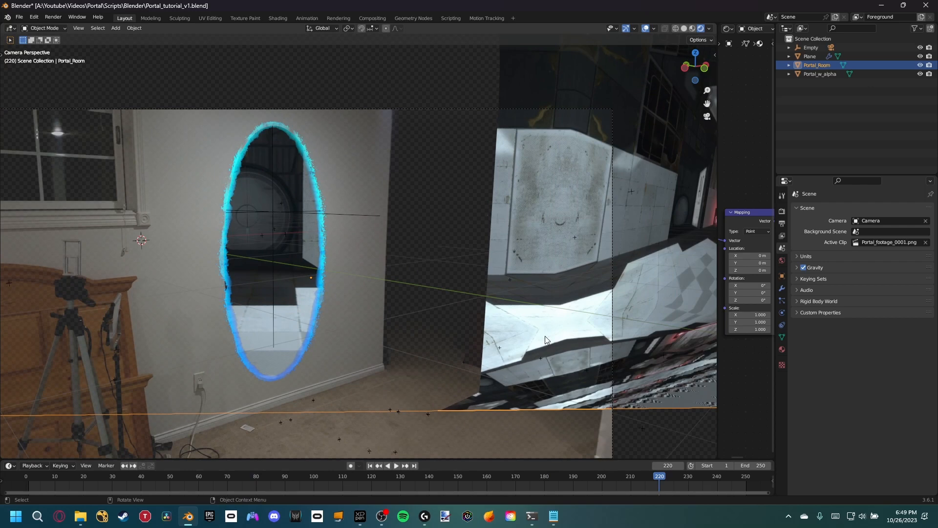
Step: Enter Edit Mode on Portal_Room at frame 220 and enable X-ray display
left_click(495, 427)
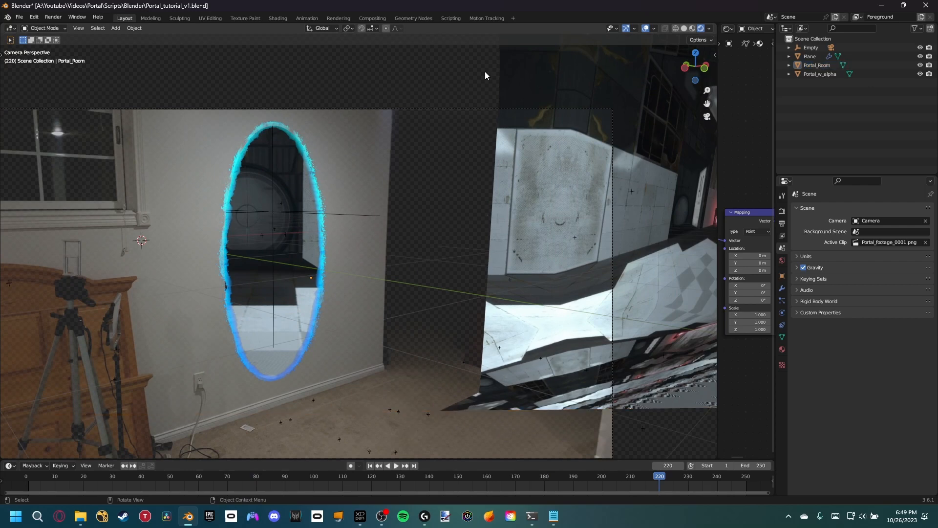
scroll(460, 316, "down", 3)
left_click(507, 96)
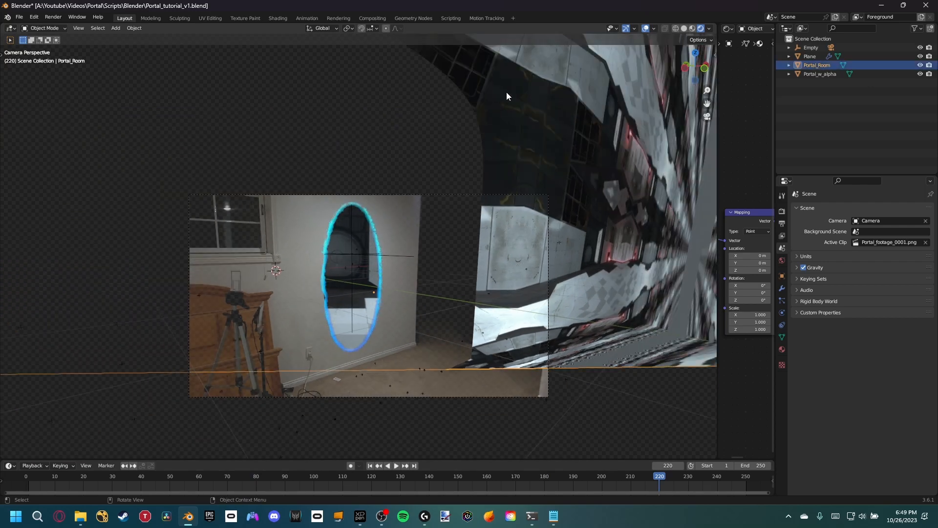
middle_click_drag(488, 312, 491, 325, "shift")
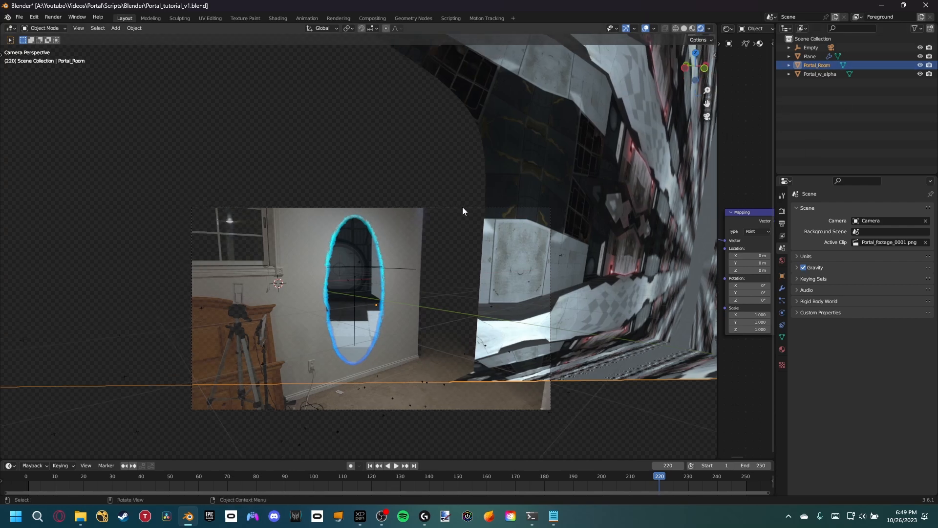
key("Tab")
scroll(467, 205, "down", 4)
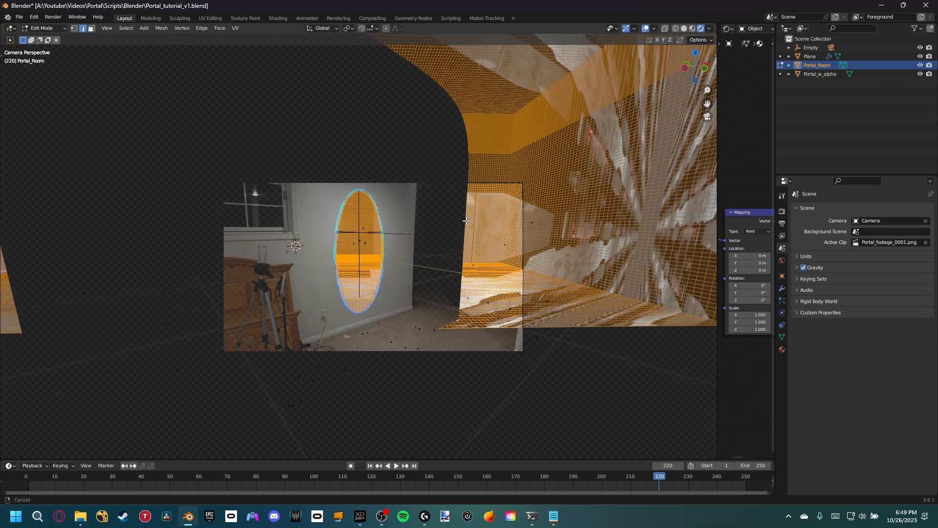
middle_click_drag(441, 247, 429, 257, "shift")
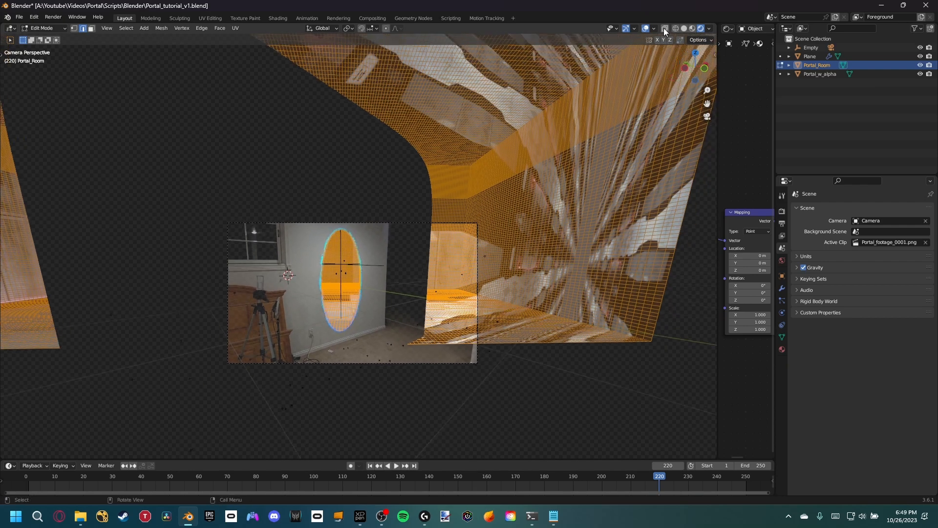
left_click(664, 28)
Step: Delete the Portal_Room faces that stick out beyond the wall beside the portal at frame 220, and return to Object Mode with nothing selected
middle_click_drag(532, 282, 506, 276, "shift")
scroll(515, 273, "down", 1)
scroll(444, 305, "up", 2)
scroll(415, 316, "up", 3)
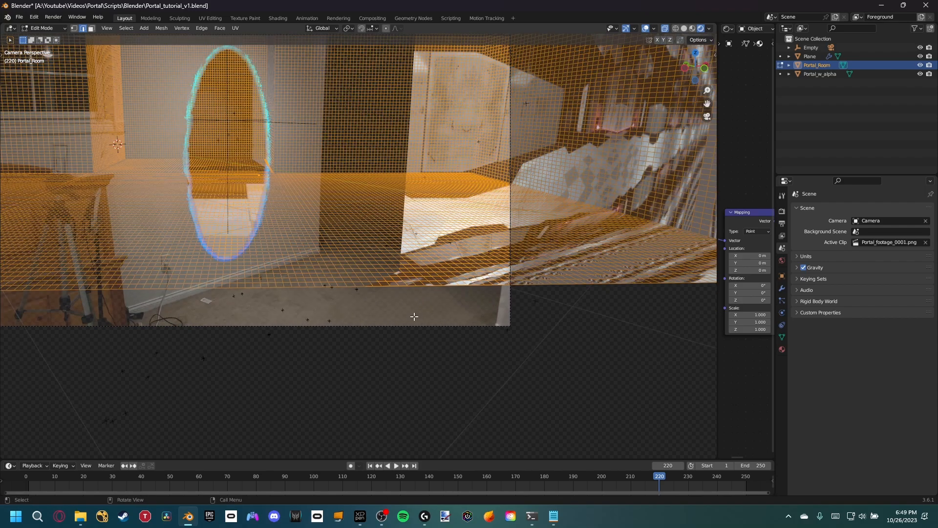
middle_click_drag(393, 169, 387, 242, "shift")
scroll(363, 236, "down", 8)
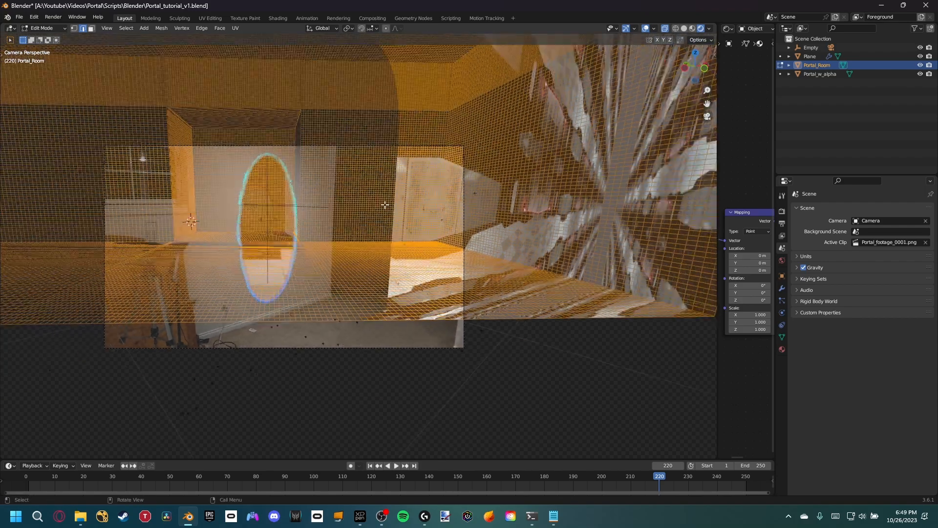
left_click_drag(381, 297, 576, 100)
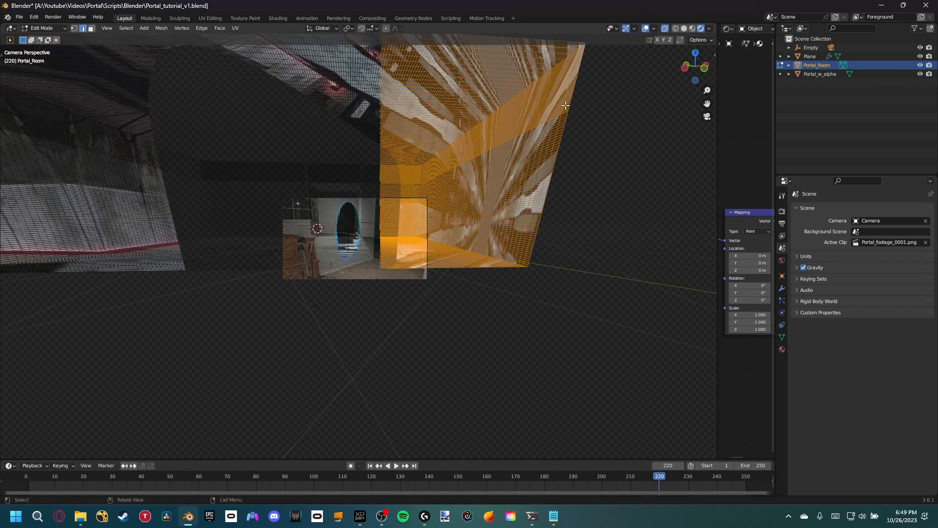
scroll(374, 267, "up", 6)
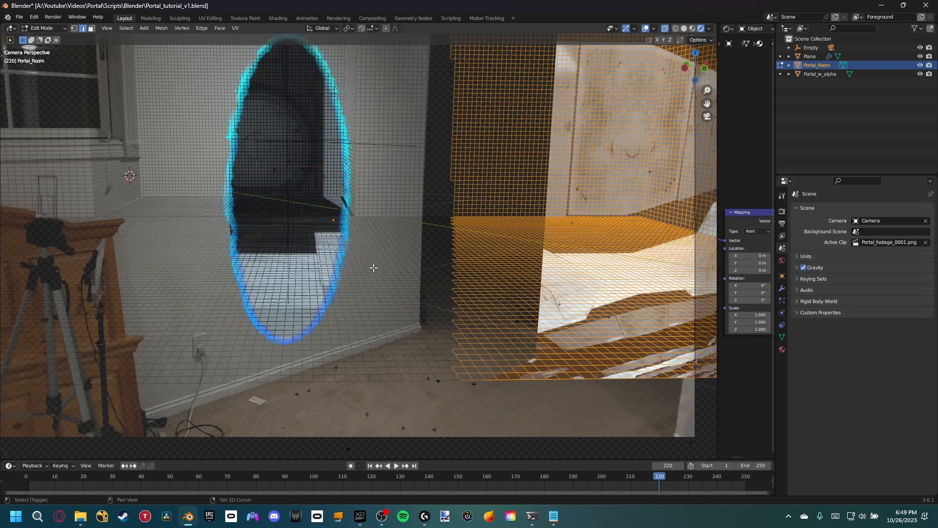
scroll(373, 268, "up", 1)
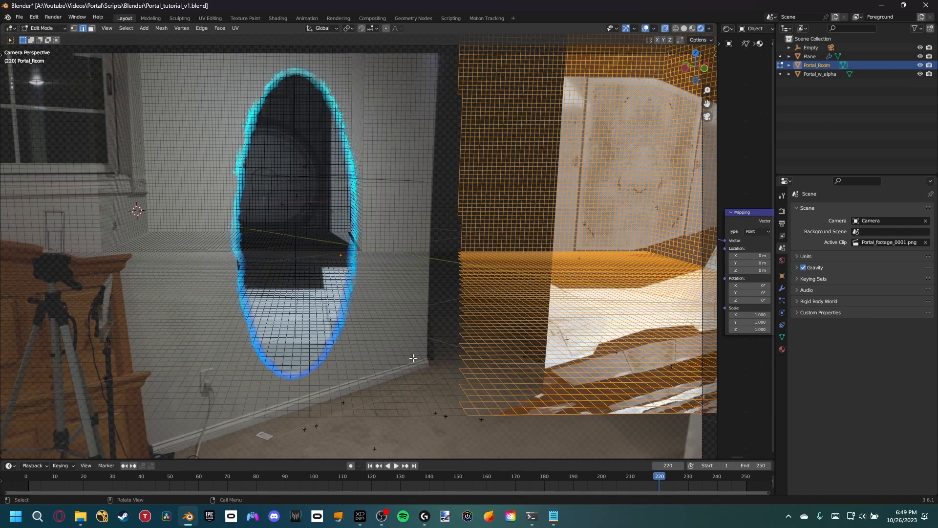
key("x")
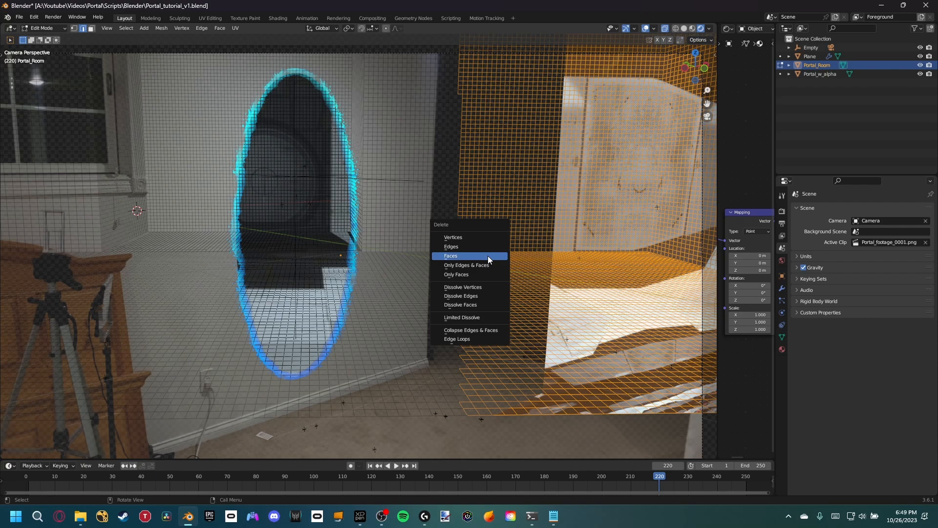
left_click(487, 256)
scroll(469, 253, "down", 1)
key("Tab")
scroll(386, 236, "up", 2)
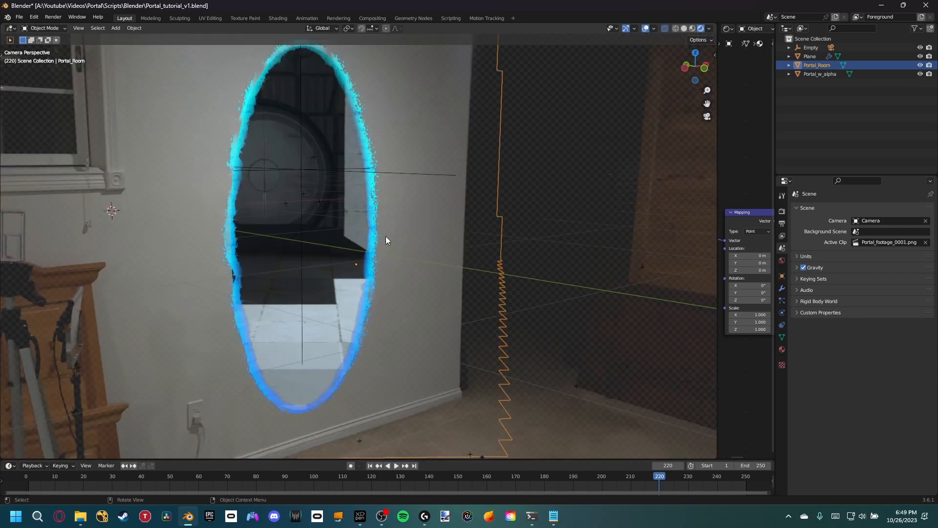
scroll(400, 248, "down", 1)
middle_click_drag(438, 348, 428, 281, "shift")
left_click(593, 350)
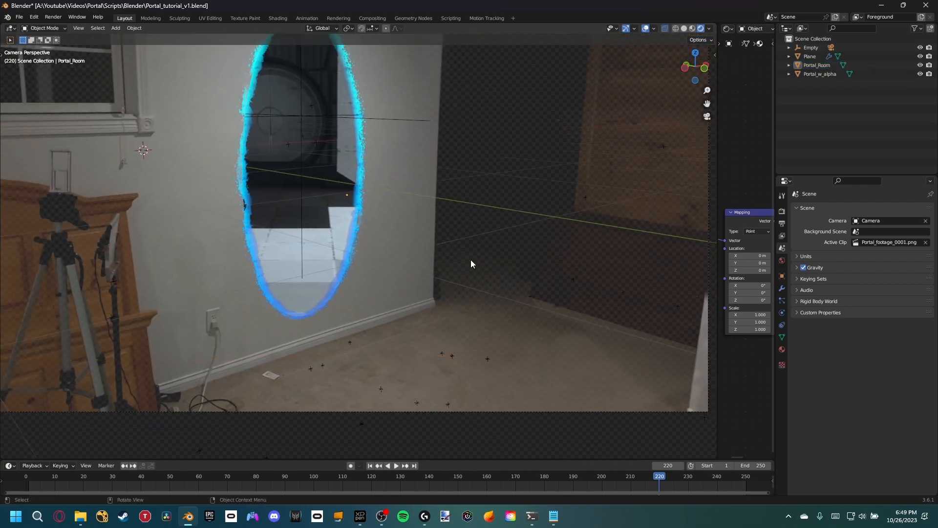
left_click(484, 272)
key("g")
right_click(440, 303)
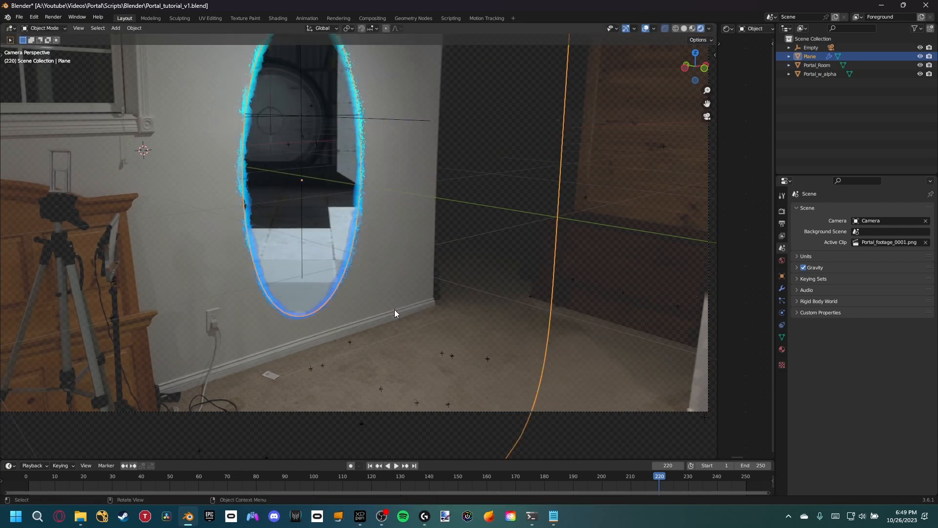
Step: Check the room through the portal at earlier frames, stopping at frame 91, and save the file
scroll(445, 219, "down", 4)
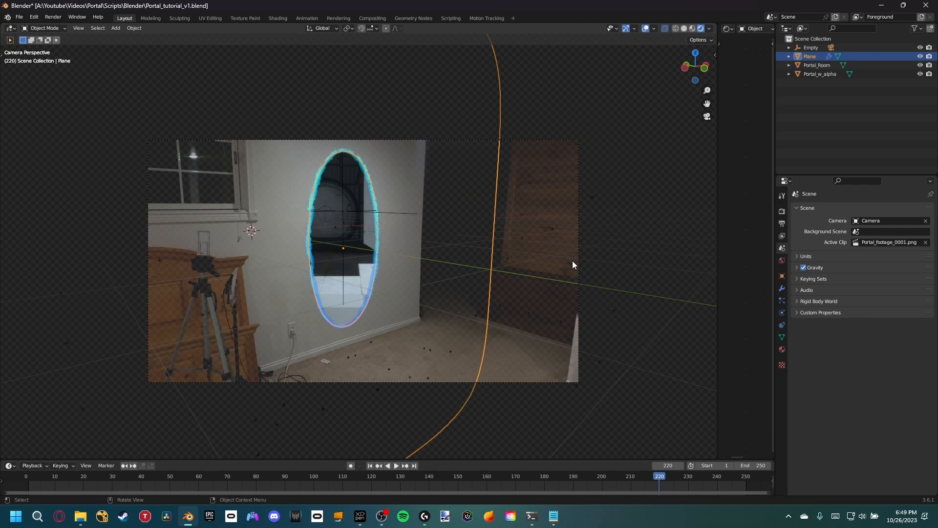
left_click_drag(452, 480, 233, 481)
scroll(336, 313, "up", 5)
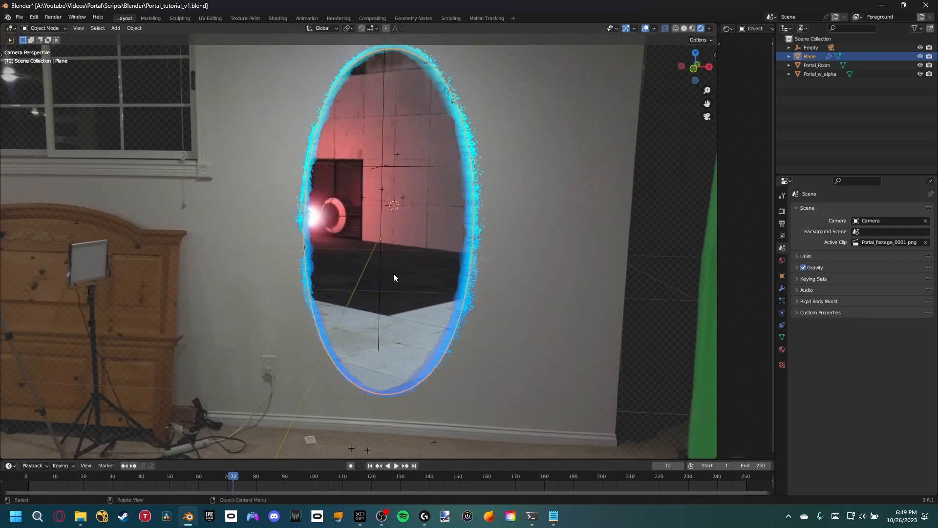
key("ctrl+s")
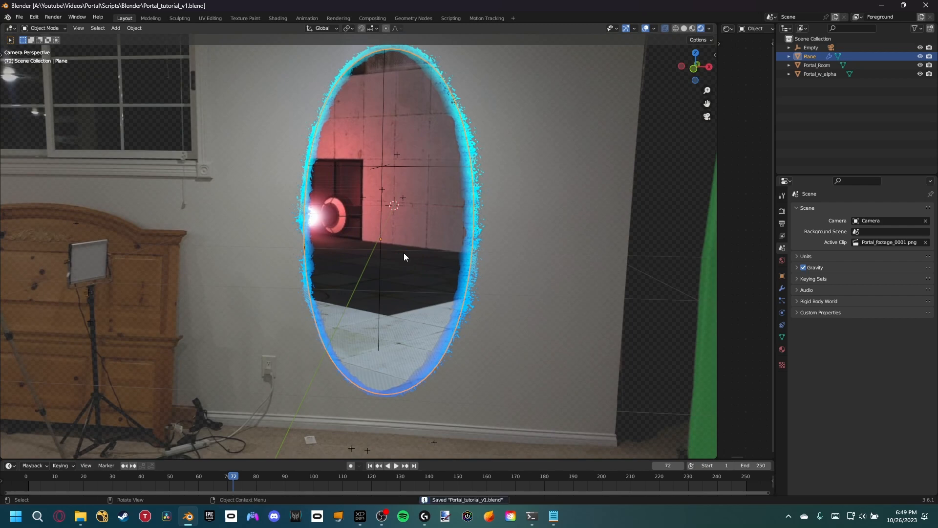
left_click_drag(218, 480, 288, 484)
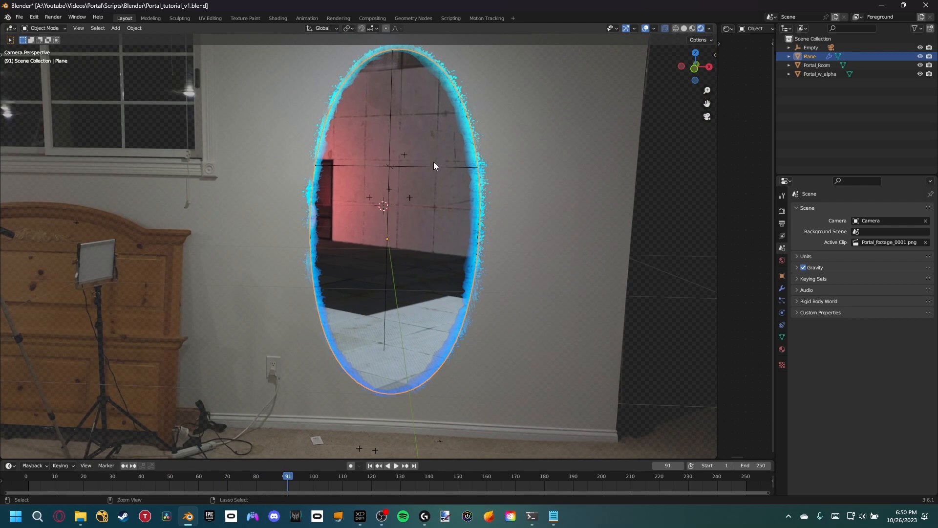
key("ctrl+s")
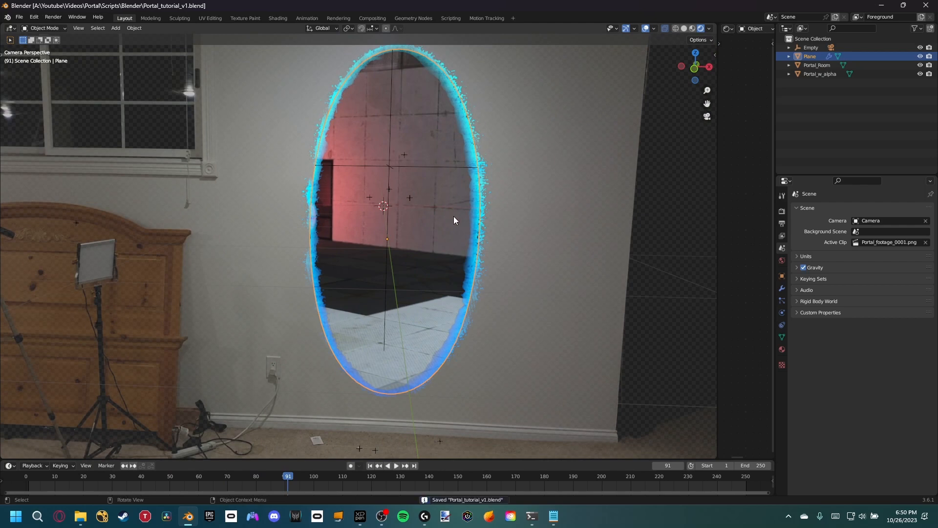
scroll(405, 295, "up", 2)
key("ctrl+s")
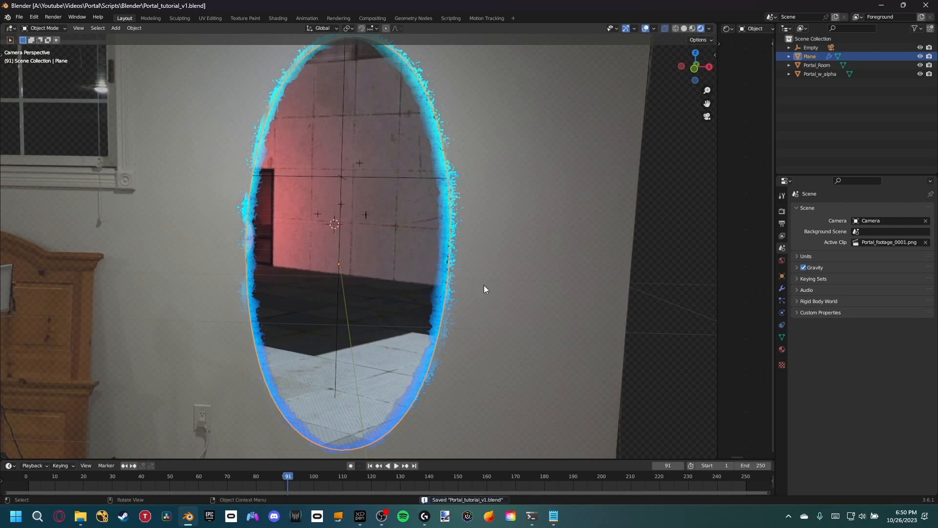
Step: Bring up the compositing node tree and render the image at frame 91
left_click(373, 18)
key("Home")
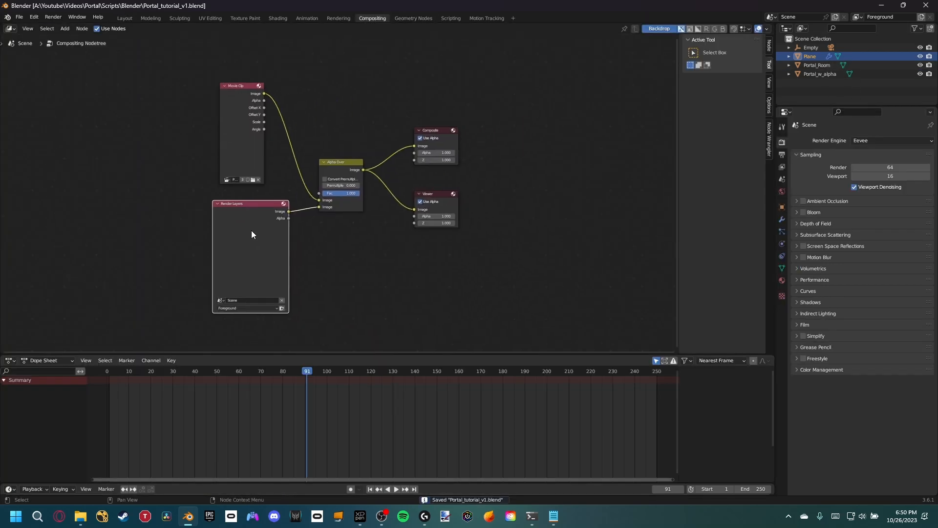
left_click_drag(251, 234, 235, 232)
left_click(54, 16)
left_click(60, 26)
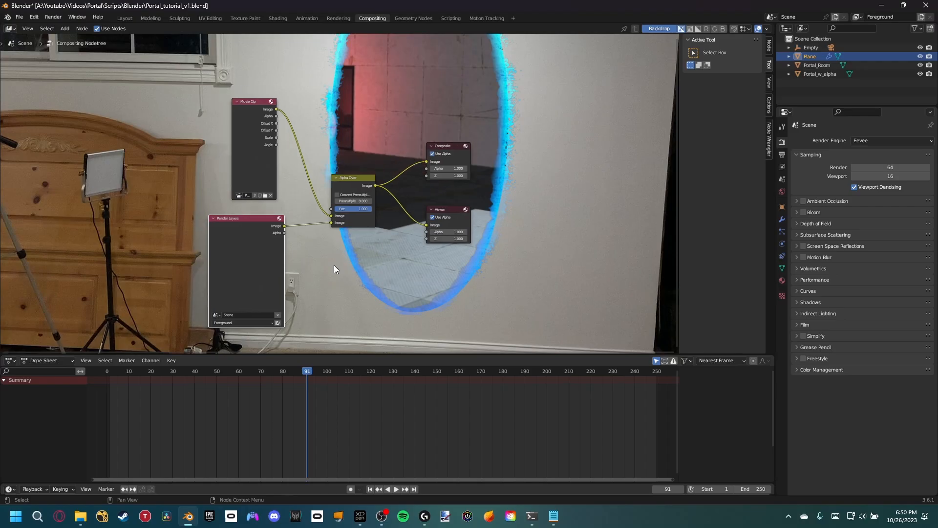
Step: Preview the Render Layers, Movie Clip and Alpha Over outputs one by one in the backdrop, scaled down to show the whole image
left_click(269, 238, "ctrl+shift")
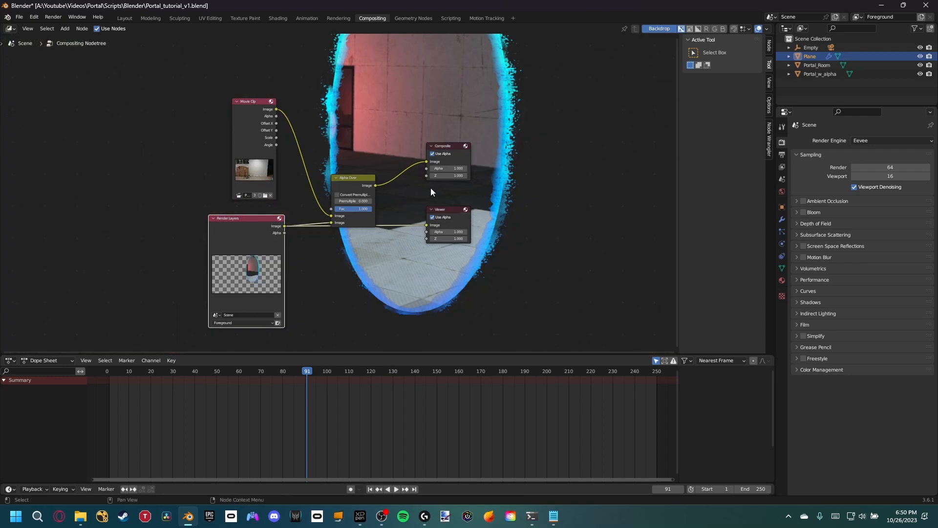
key("alt+v")
key("alt+v")
key("alt+v")
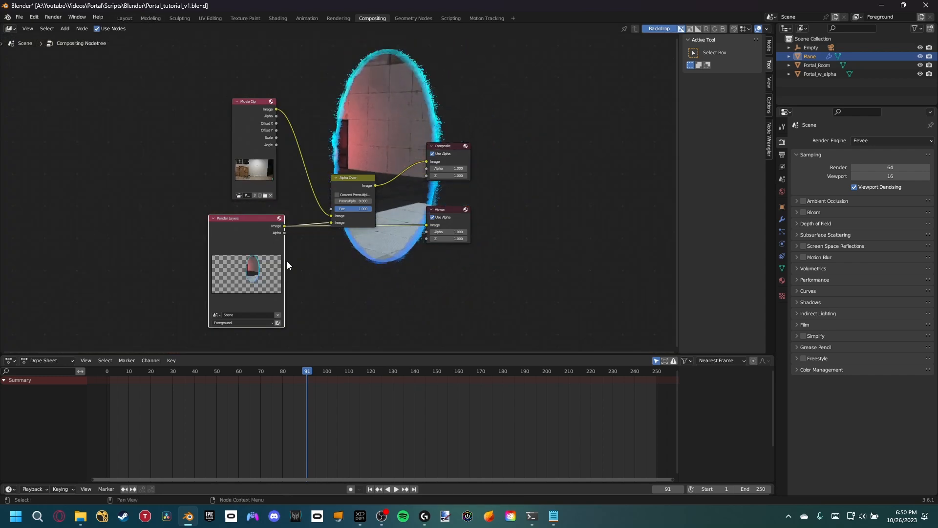
middle_click_drag(269, 194, 262, 204)
left_click(242, 124, "ctrl+shift")
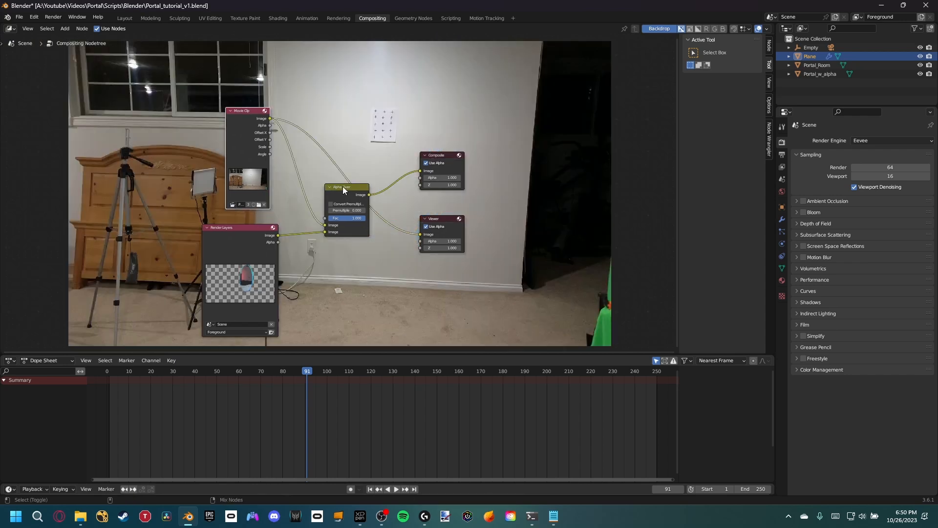
left_click(359, 195, "ctrl+shift")
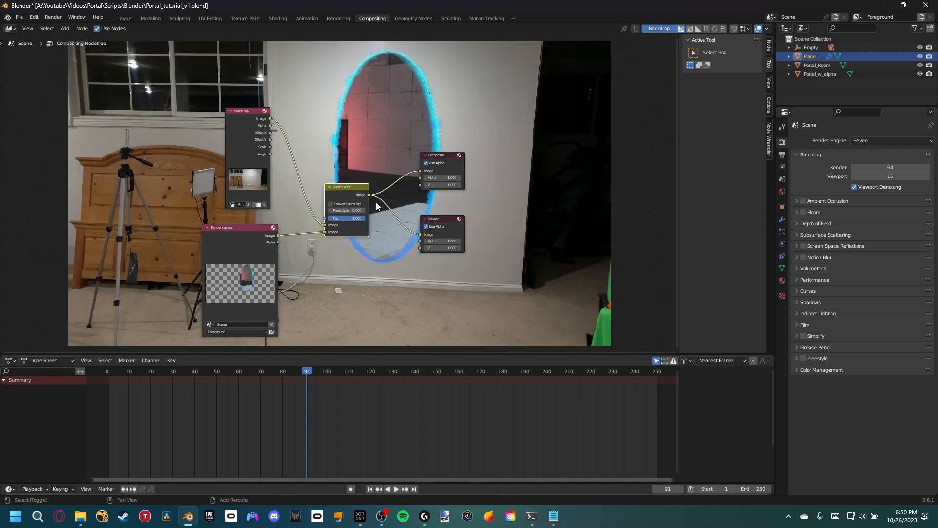
Step: Move the Render Layers node farther from the Alpha Over node and compare both nodes' outputs in the backdrop
middle_click_drag(371, 207, 426, 165)
left_click_drag(315, 224, 220, 239)
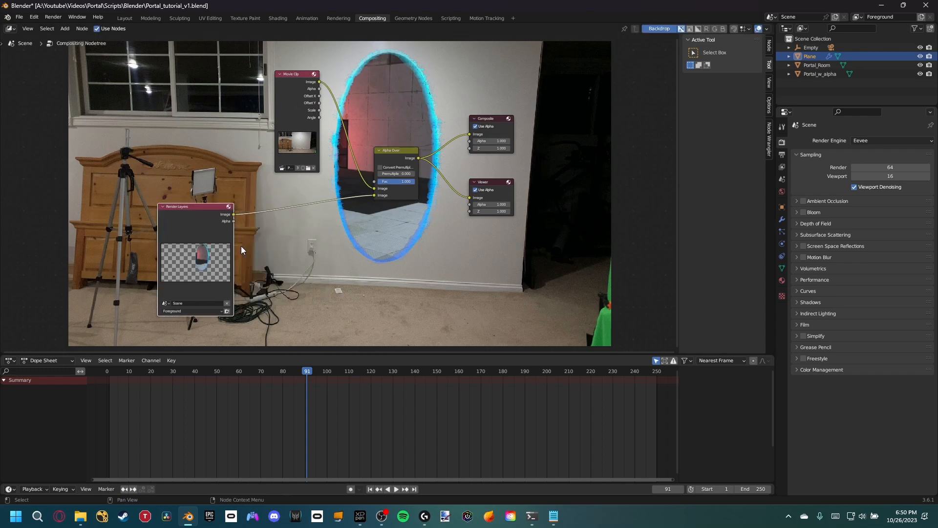
left_click(221, 236, "ctrl+shift")
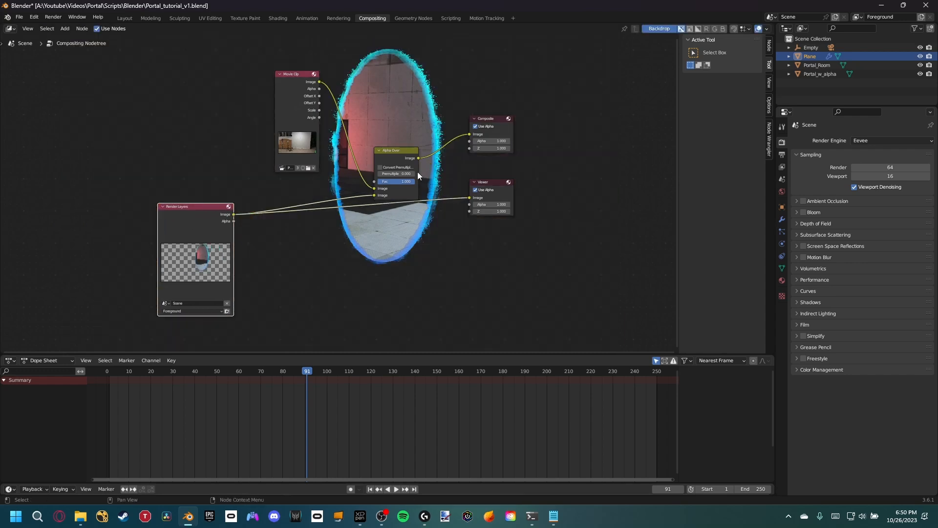
left_click(404, 154, "ctrl+shift")
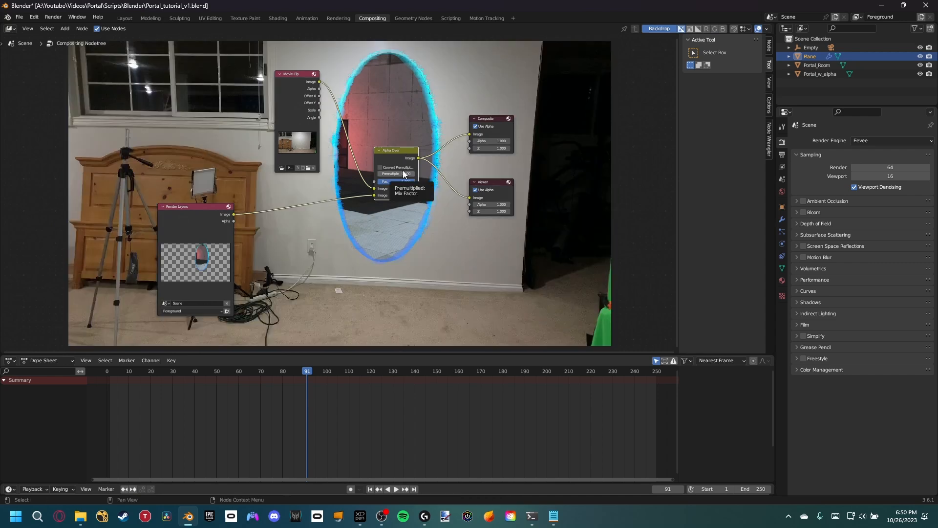
Step: Return to the Layout workspace and add two new collections to the Scene Collection
left_click(122, 18)
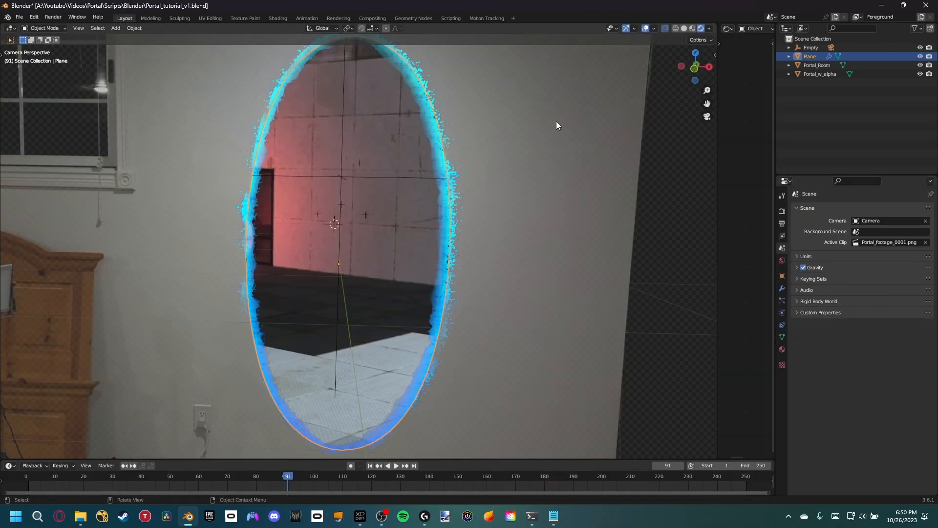
right_click(812, 114)
left_click(807, 114)
right_click(807, 115)
left_click(807, 116)
Step: Rename the two new collections as Portal and Room
double_click(806, 45)
type("Portal")
key("Return")
double_click(814, 56)
type("Room")
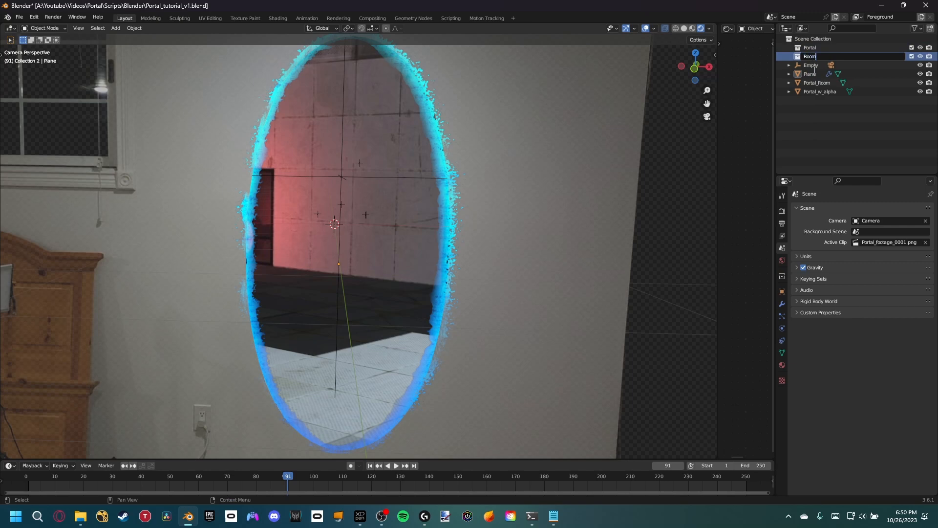
key("Return")
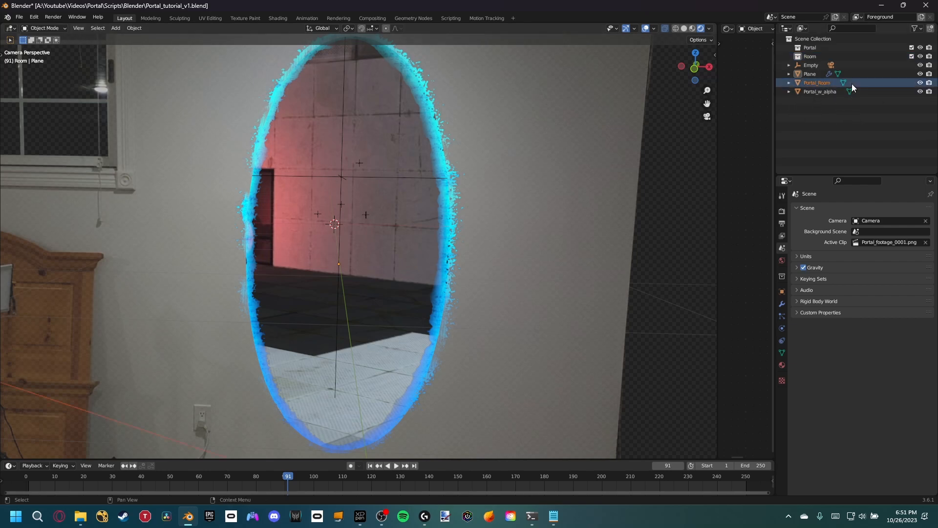
Step: Move the Plane and Portal_Room objects into the Room collection
left_click(824, 83)
left_click(811, 74, "ctrl")
scroll(443, 273, "down", 4)
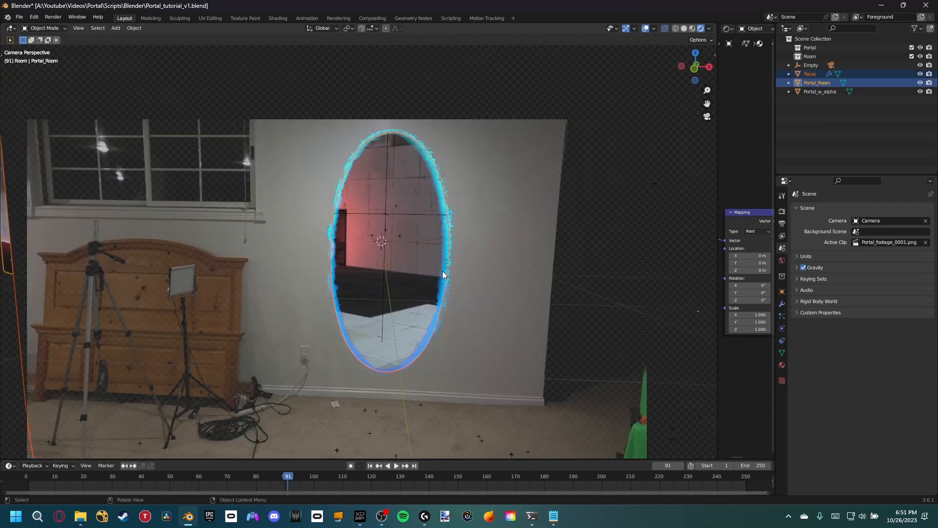
scroll(360, 230, "down", 3)
scroll(360, 232, "up", 2)
scroll(447, 217, "up", 3)
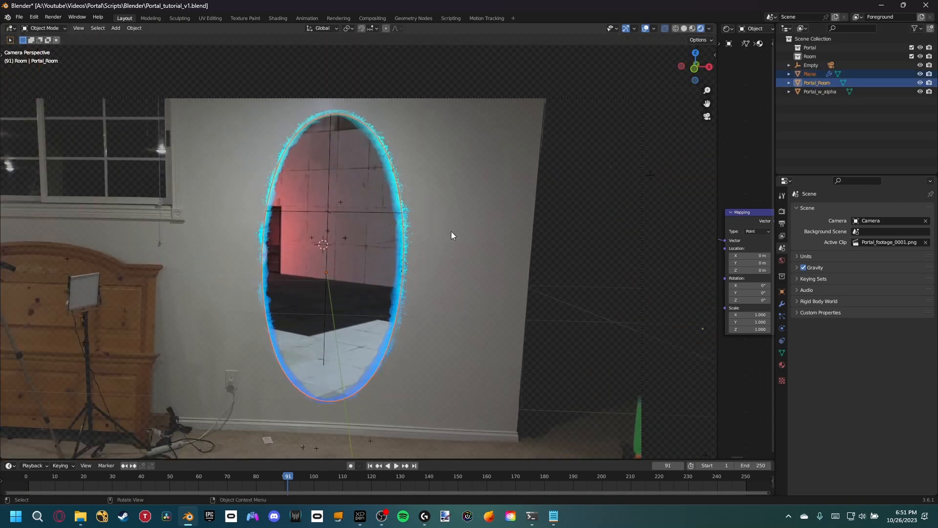
middle_click_drag(415, 246, 479, 249, "shift")
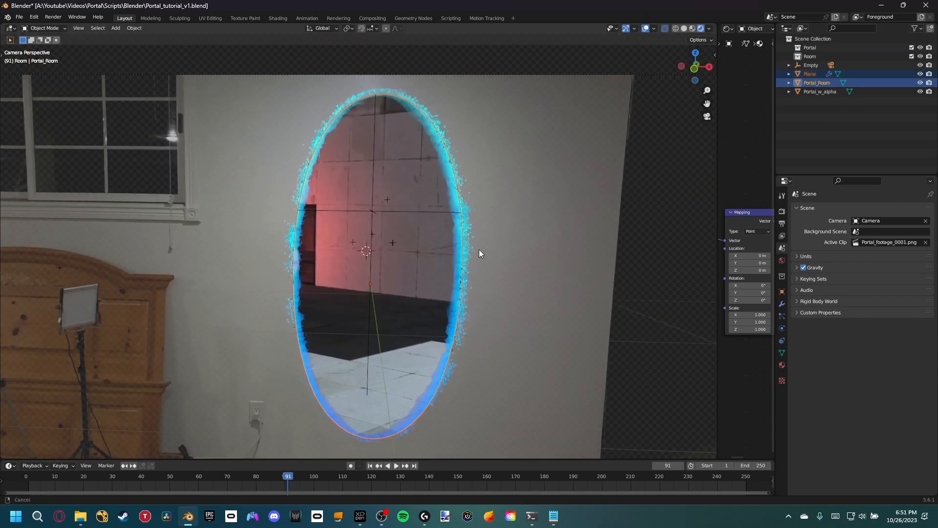
left_click_drag(808, 78, 813, 55)
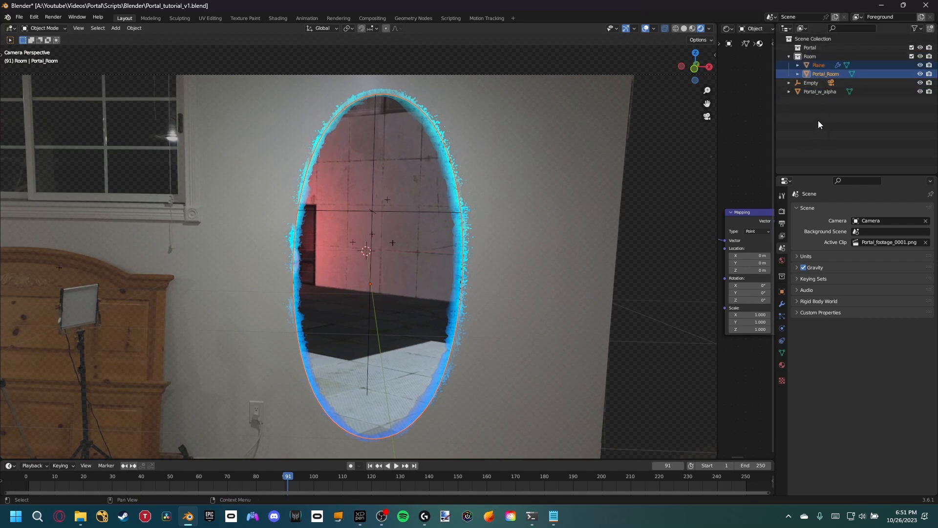
Step: Move the Portal_w_alpha object into the Portal collection
left_click(813, 91)
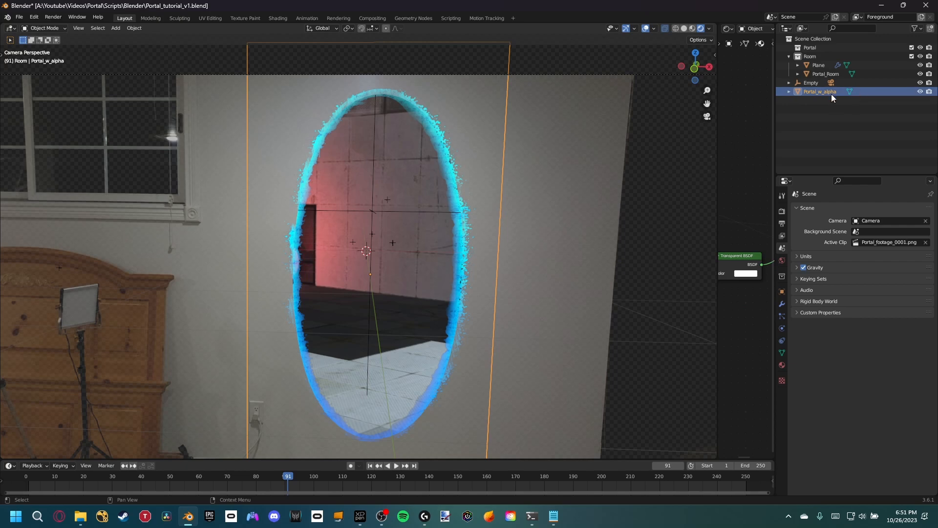
left_click_drag(822, 90, 810, 48)
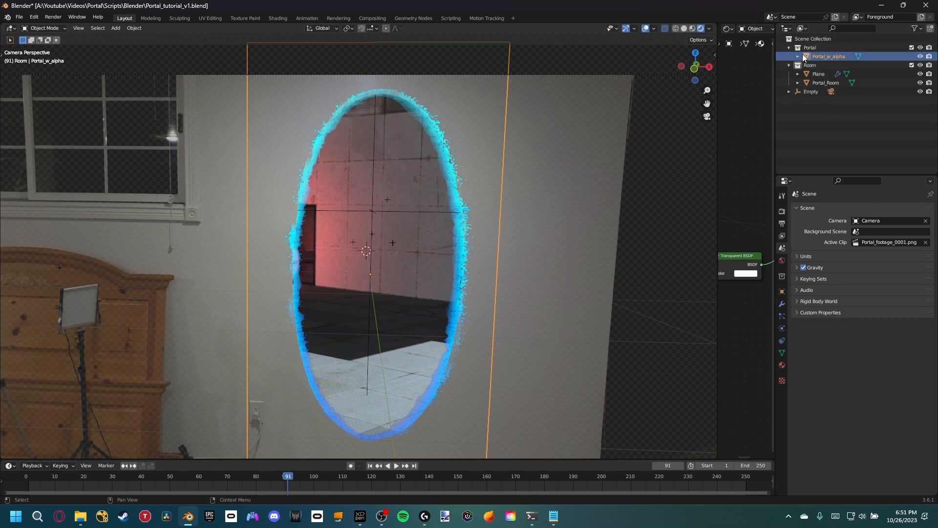
scroll(385, 215, "down", 3)
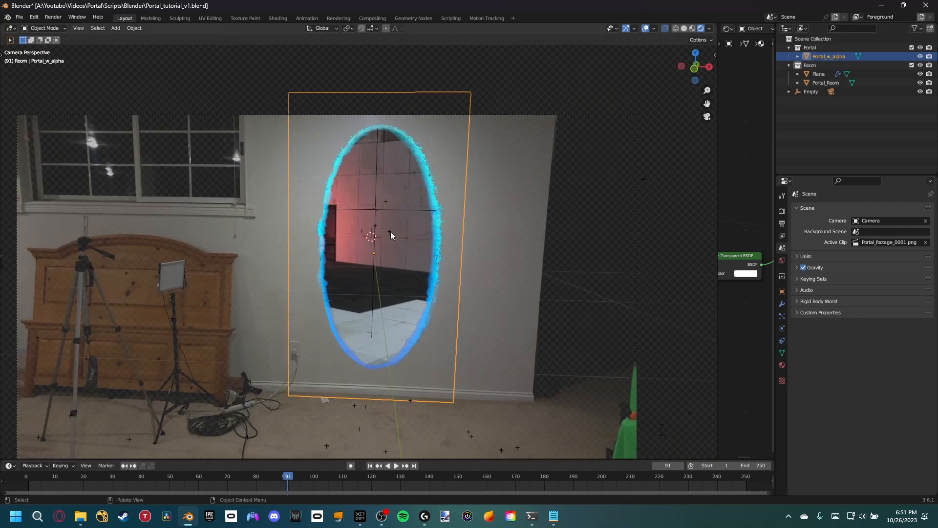
scroll(404, 329, "up", 3)
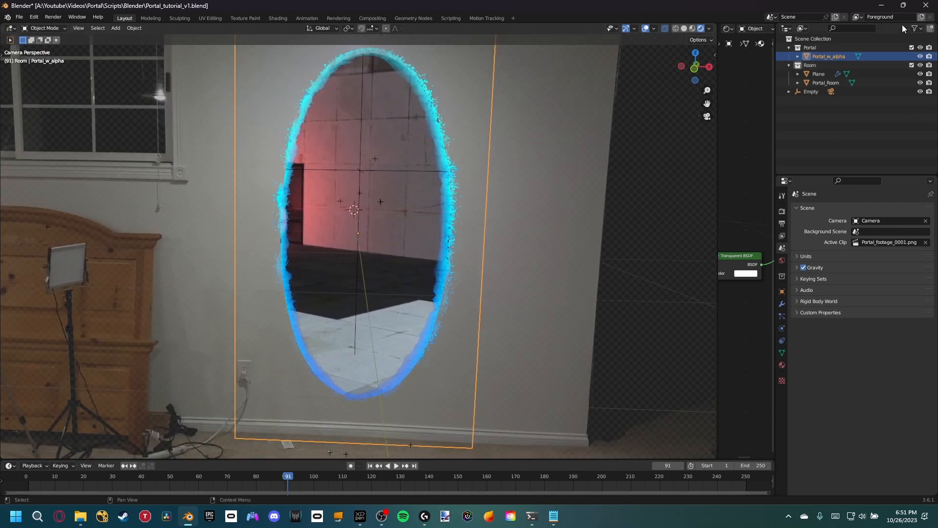
Step: Rename the Foreground view layer as Portal and exclude the Room collection from it
left_click(898, 19)
type("F")
key("Return")
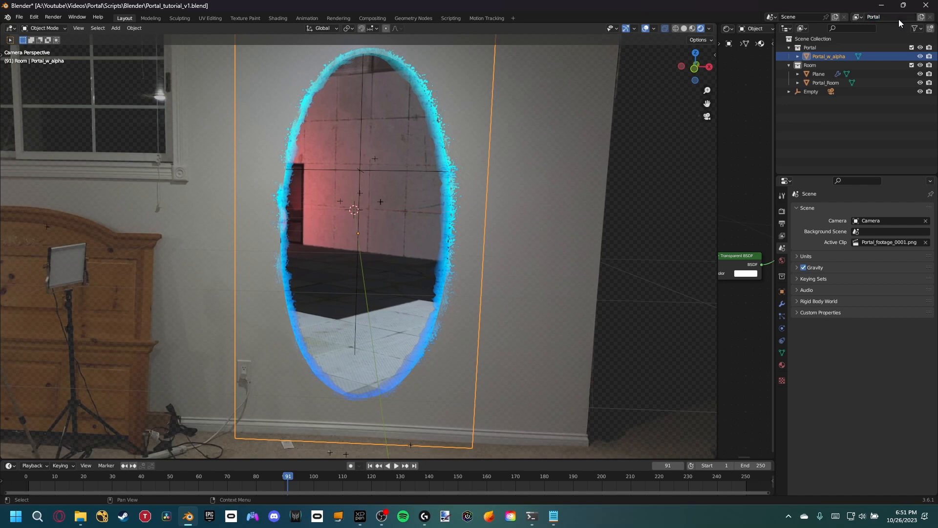
left_click(911, 65)
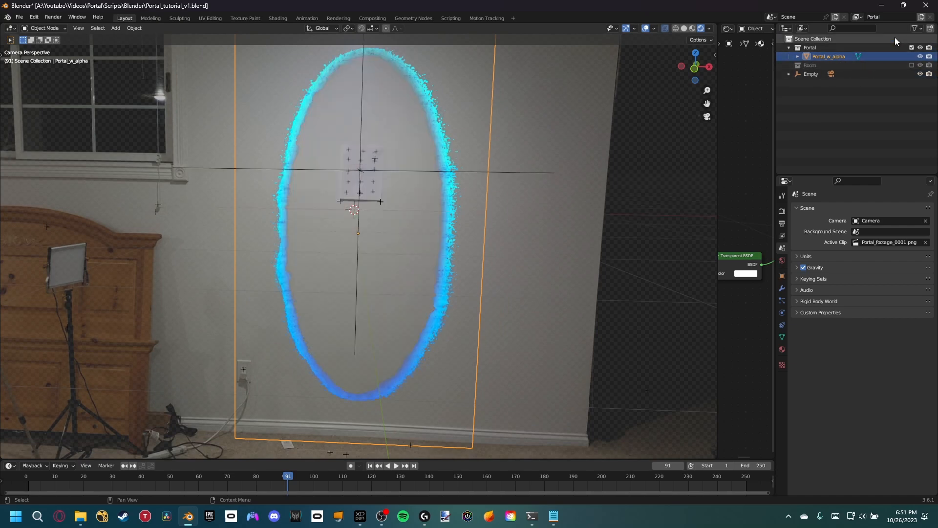
Step: Add a new view layer named Room with the Portal collection excluded, and save the file
left_click(921, 18)
left_click(872, 33)
double_click(893, 15)
type("Room")
key("Return")
left_click(911, 48)
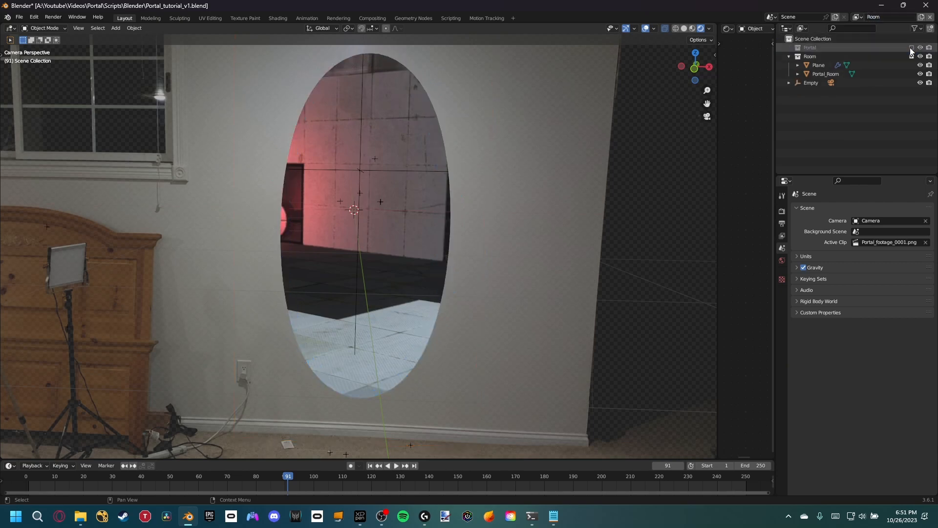
scroll(441, 213, "down", 1)
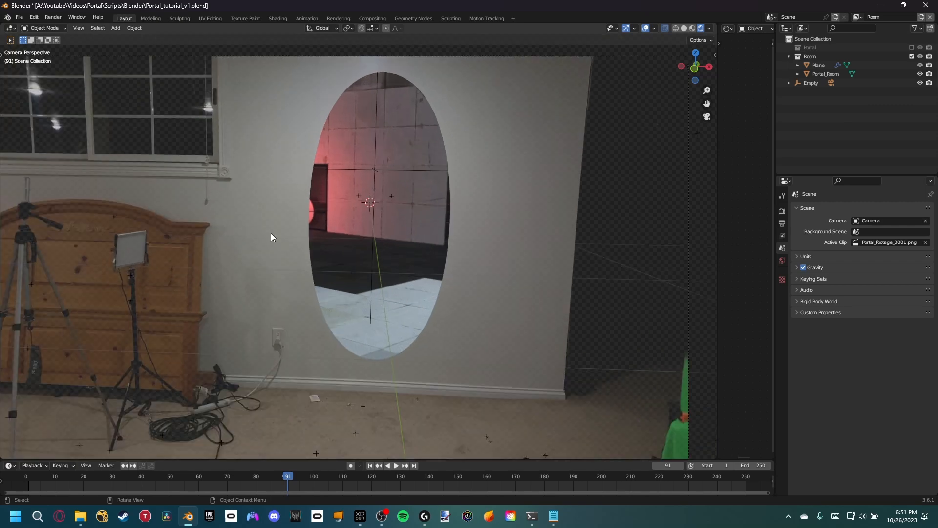
middle_click_drag(415, 214, 400, 224, "shift")
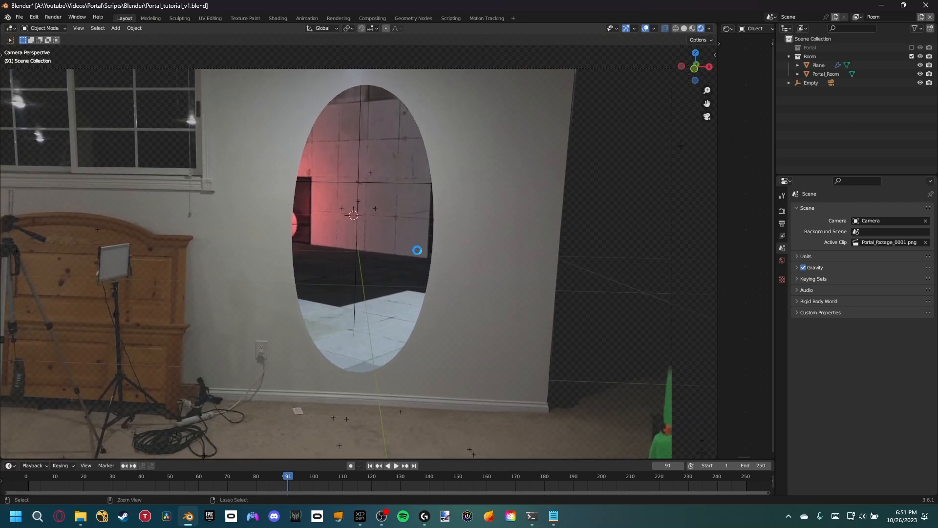
key("ctrl+s")
Step: Duplicate the Render Layers node in the compositor and place the copy below the original
left_click(373, 18)
middle_click_drag(201, 222, 273, 139)
left_click(273, 139)
key("shift+d")
left_click(273, 258)
middle_click_drag(272, 258, 311, 144)
scroll(299, 228, "up", 2)
scroll(299, 231, "up", 1)
Step: Set the duplicated Render Layers node's view layer to Room
middle_click_drag(306, 69, 313, 134)
middle_click_drag(299, 170, 287, 128)
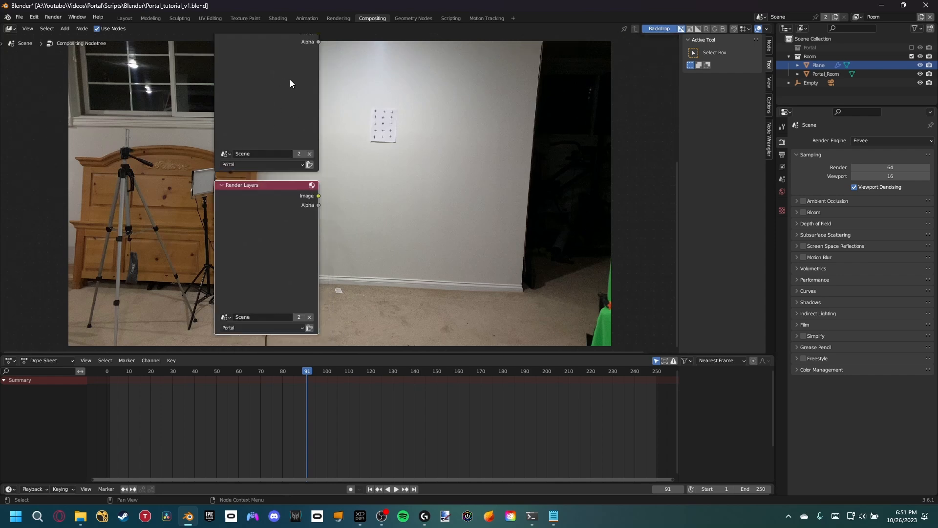
left_click(241, 327)
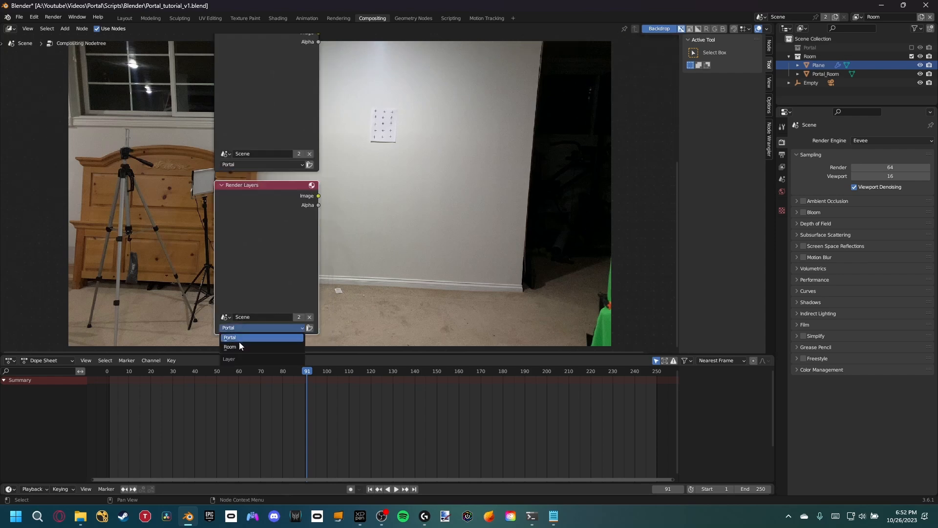
left_click(239, 345)
middle_click_drag(370, 142, 349, 190)
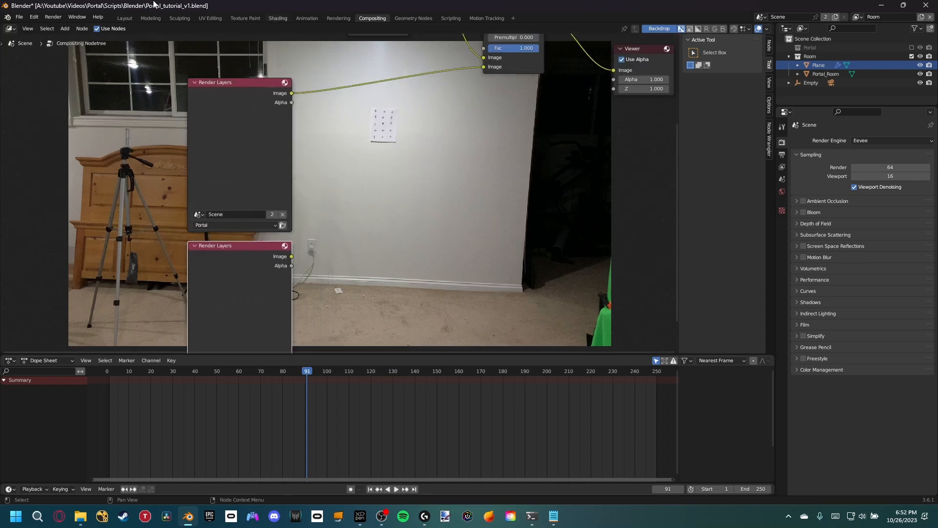
Step: Render the current frame, preview the Room and Portal render layers individually, and return the viewer to the Alpha Over output
left_click(52, 17)
left_click(68, 26)
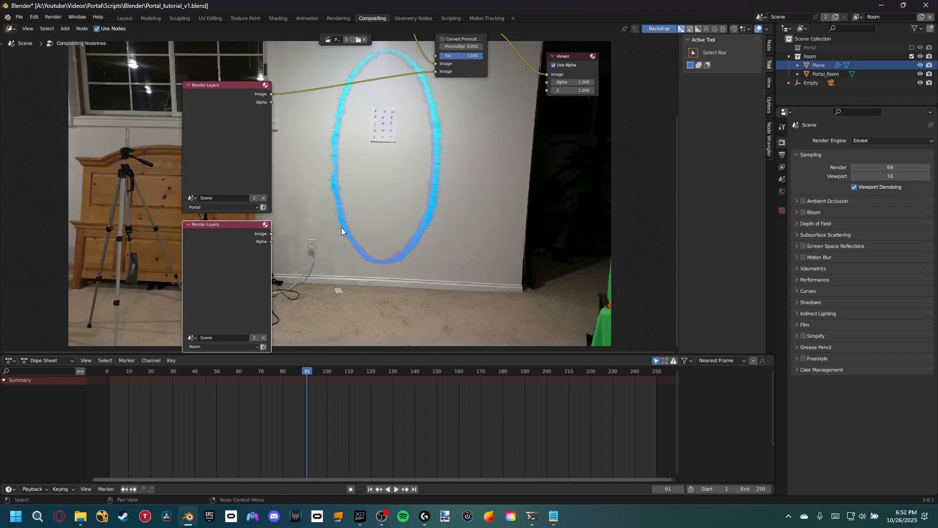
left_click(246, 250, "ctrl+shift")
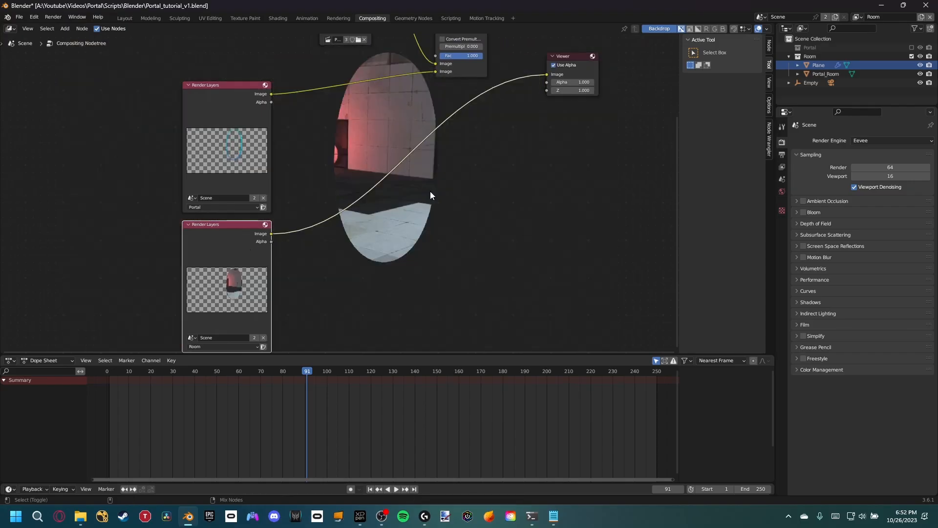
left_click(257, 120, "ctrl+shift")
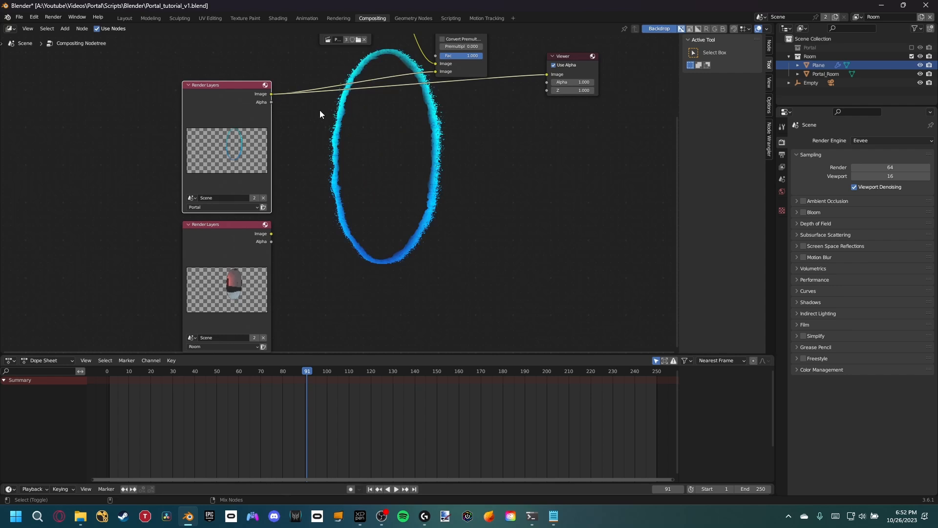
middle_click_drag(404, 150, 358, 240)
left_click(433, 121, "ctrl+shift")
Step: Move the Portal and Room Render Layers nodes away from the Alpha Over node to free space between them
middle_click_drag(354, 293, 465, 259)
left_click_drag(306, 180, 229, 181)
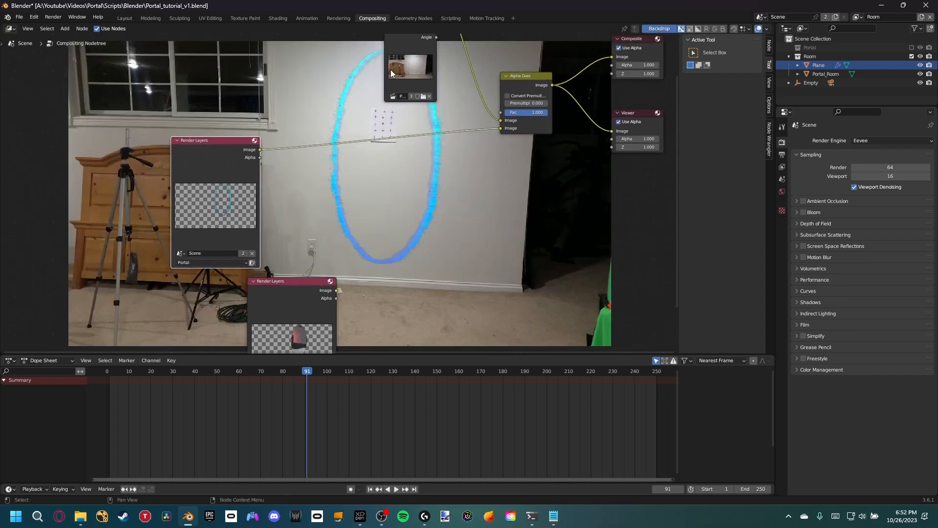
left_click_drag(322, 299, 241, 296)
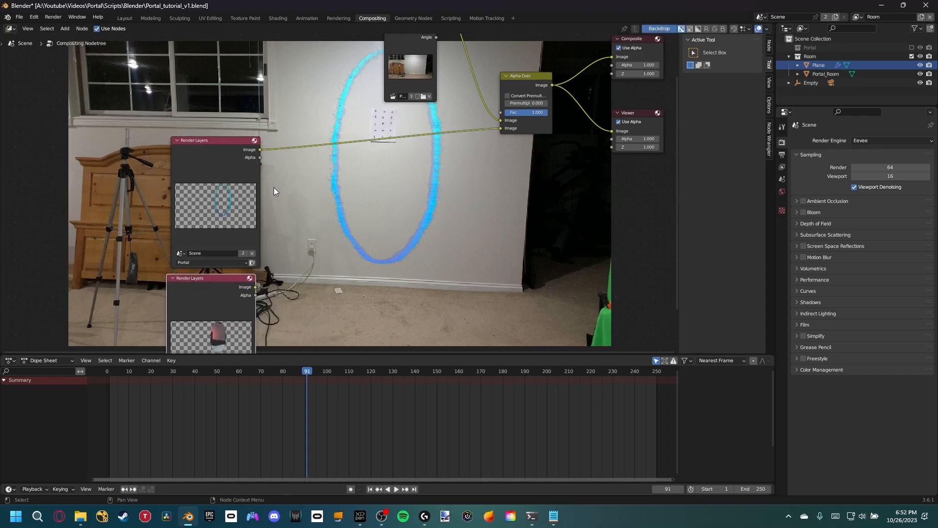
middle_click_drag(394, 230, 386, 256)
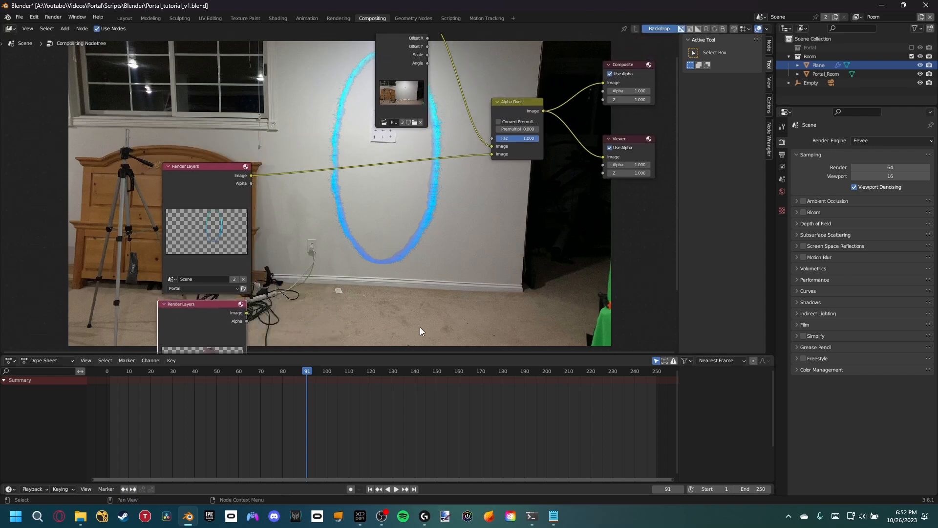
Step: Duplicate the Alpha Over node, connect the Portal image to its first input and the Room image to its second, and preview it
key("shift+d")
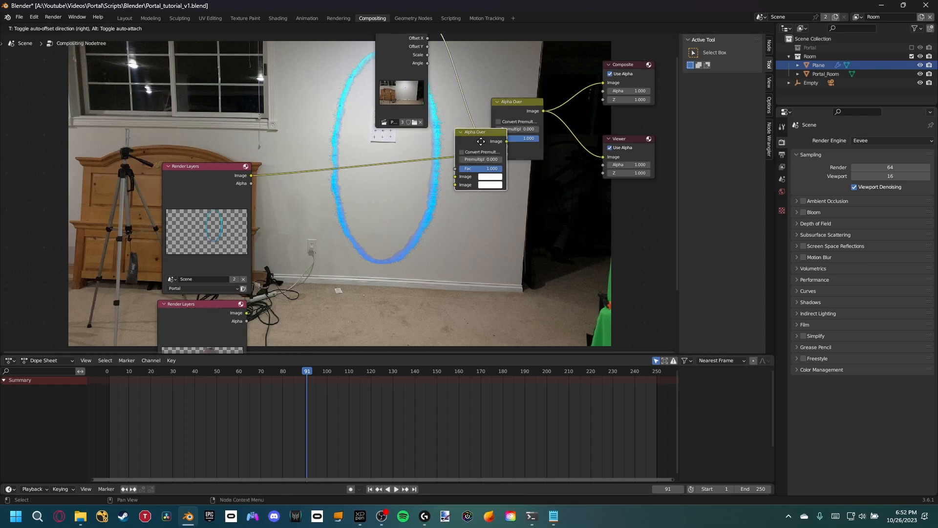
left_click(409, 193)
left_click_drag(251, 176, 371, 233)
left_click_drag(247, 313, 369, 242)
left_click(401, 194, "ctrl+shift")
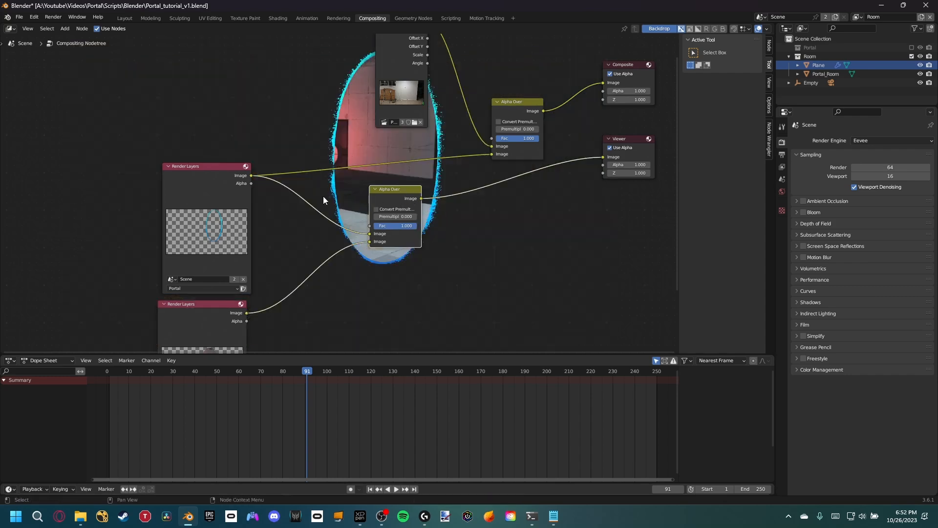
Step: Swap the new Alpha Over node's inputs so the Room image feeds the first and the Portal image the second
left_click_drag(371, 242, 371, 233)
middle_click_drag(346, 259, 321, 239)
left_click_drag(226, 156, 346, 222)
Step: Connect the combined Portal and Room output to the second image input of the footage Alpha Over node and preview the result
middle_click_drag(412, 153, 317, 190)
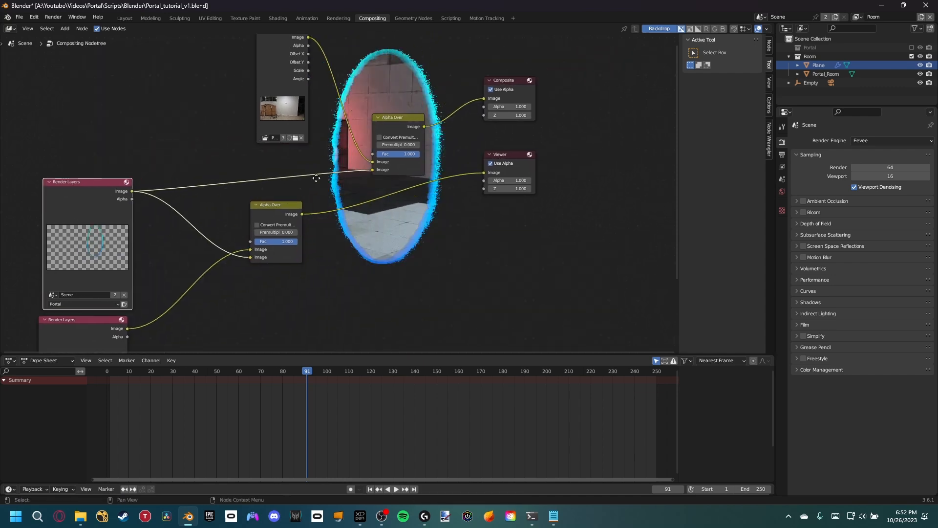
left_click_drag(302, 215, 332, 200)
left_click_drag(371, 170, 372, 171)
left_click(412, 128, "ctrl+shift")
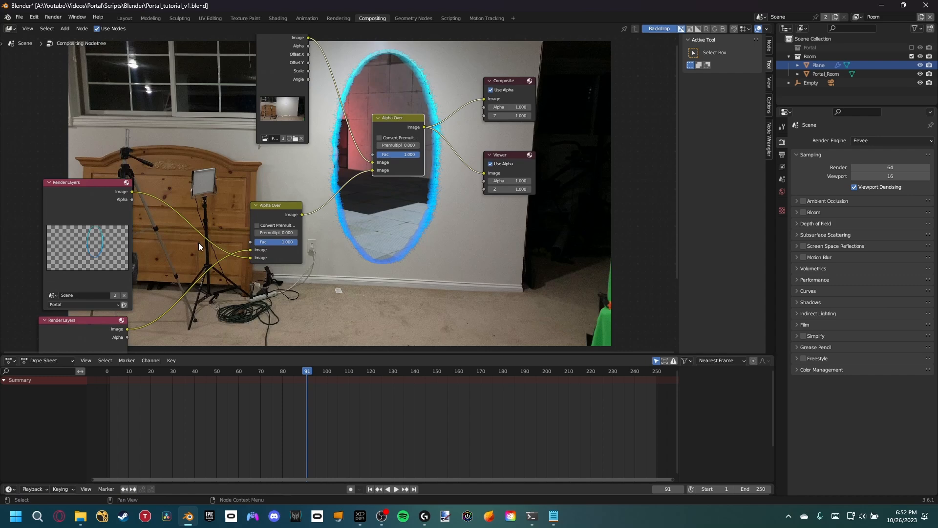
Step: Shrink the backdrop and insert a Glare node between the Portal Render Layers node and the Alpha Over node
left_click_drag(91, 204, 71, 180)
middle_click_drag(107, 236, 229, 226)
middle_click_drag(530, 86, 410, 120)
key("v")
middle_click_drag(177, 224, 276, 206)
key("shift+a")
left_click(276, 205)
type("glare")
left_click(312, 219)
left_click(271, 186)
middle_click_drag(319, 191, 235, 218)
Step: Set the Glare node's type to Fog Glow and its threshold to 0.2
left_click(181, 217)
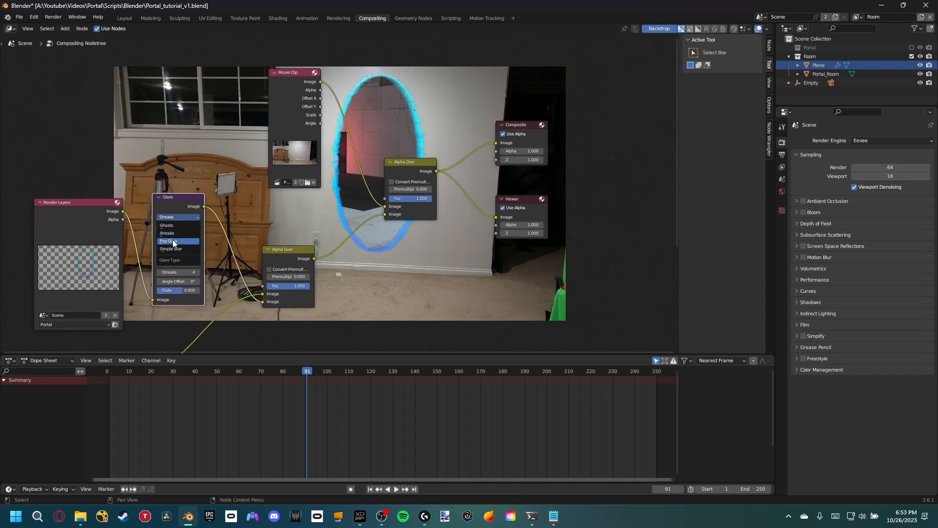
left_click(171, 241)
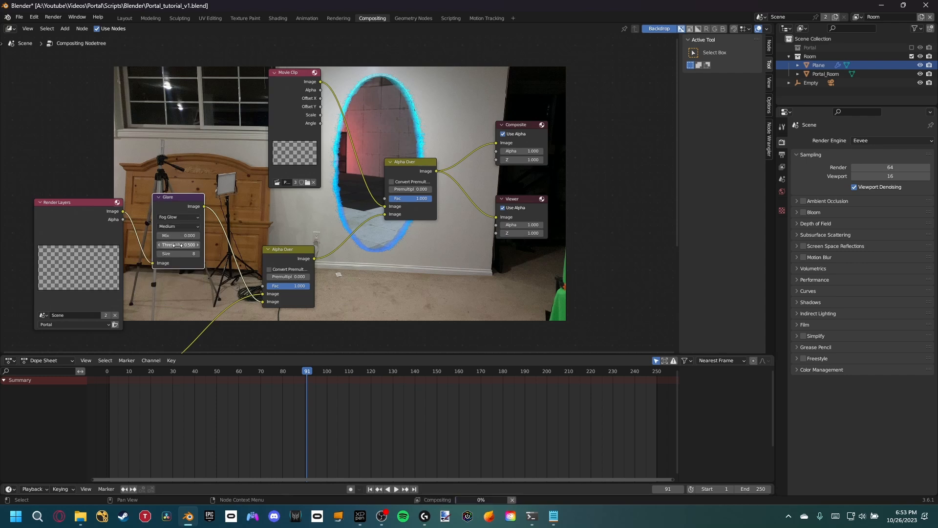
left_click(198, 244)
left_click(198, 245)
left_click(163, 245)
type("0.2")
key("Return")
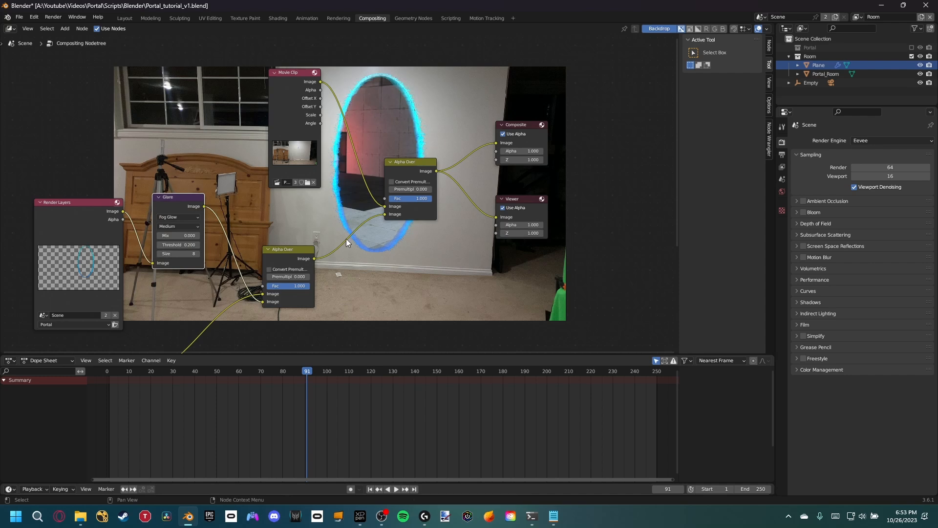
Step: Mute and unmute the Glare node to compare, and insert a copy of it before the Alpha Over node
key("m")
key("m")
left_click(219, 201)
key("ctrl+v")
left_click_drag(237, 185, 254, 205)
middle_click_drag(282, 215, 245, 214)
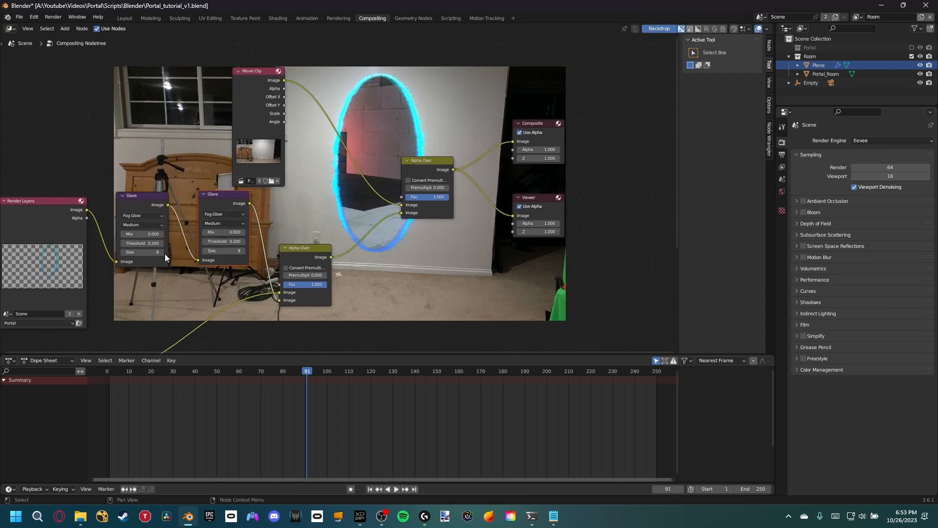
Step: Move the Portal Render Layers node back and insert an Exposure node between it and the first Glare node
middle_click_drag(165, 254, 218, 246)
middle_click_drag(192, 283, 248, 225)
left_click_drag(162, 171, 55, 175)
middle_click_drag(55, 175, 210, 167)
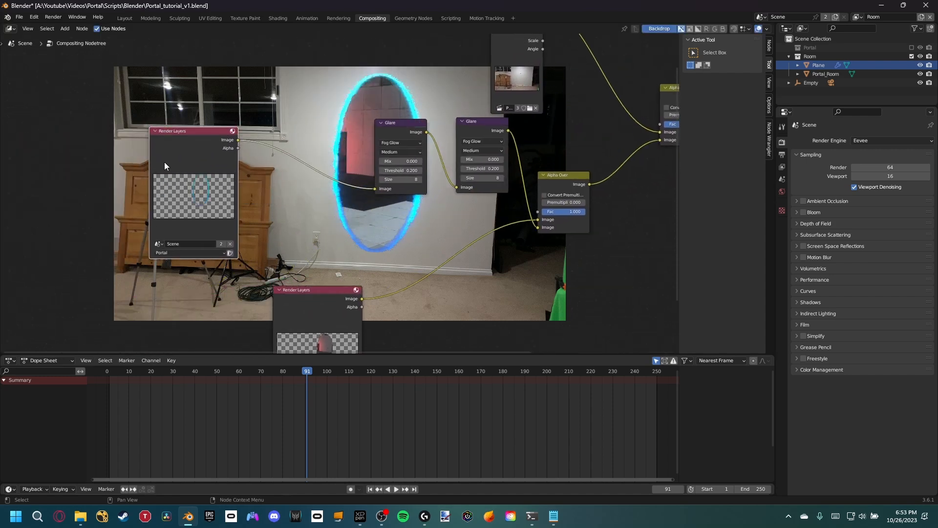
key("shift+a")
type("expo")
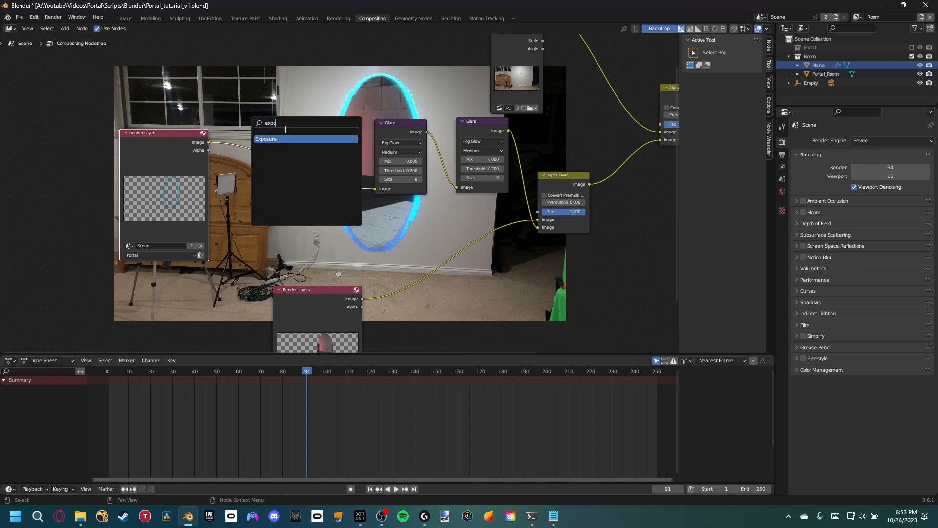
key("Return")
left_click(284, 129)
middle_click_drag(291, 162, 130, 224)
mouse_move(145, 220)
left_mouse_down()
mouse_move(178, 220)
mouse_move(140, 220)
left_mouse_up()
Step: Set the Exposure node's exposure to 1.2 and save the file
mouse_move(412, 192)
middle_mouse_down()
mouse_move(325, 214)
mouse_move(420, 185)
middle_mouse_up()
scroll(327, 215, "down", 1)
left_click(164, 206)
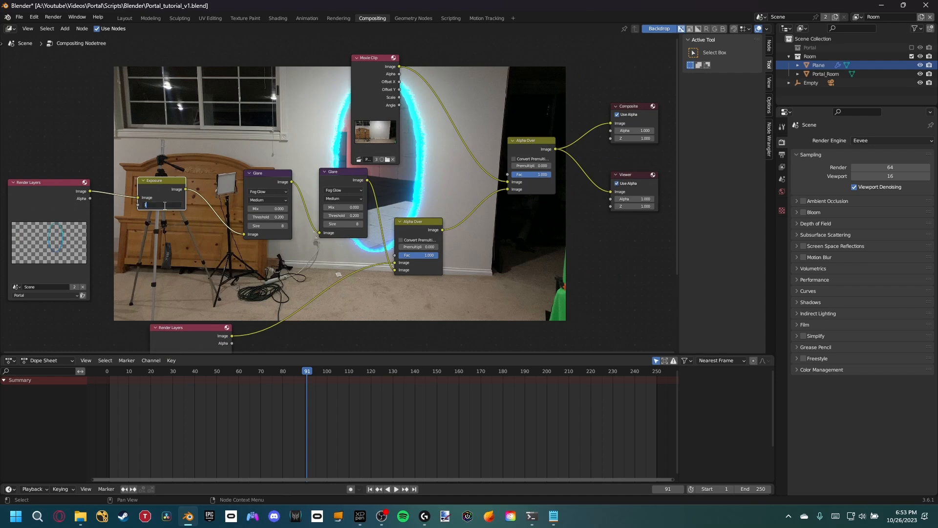
key("Return")
middle_click_drag(346, 169, 226, 181)
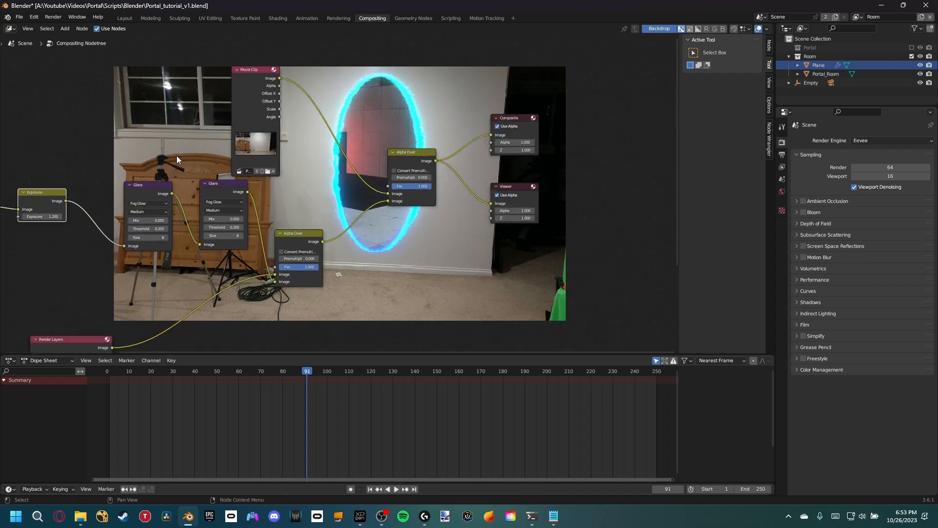
key("ctrl+s")
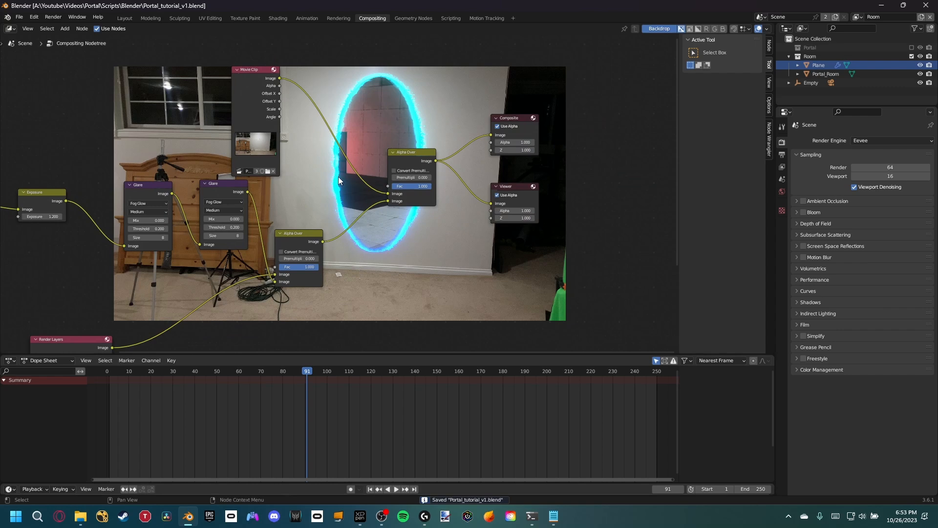
Step: Insert a Color Balance node after the Room Render Layers node and set its correction formula to Offset/Power/Slope (ASC-CDL)
middle_click_drag(132, 230, 220, 117)
left_click_drag(171, 250, 101, 266)
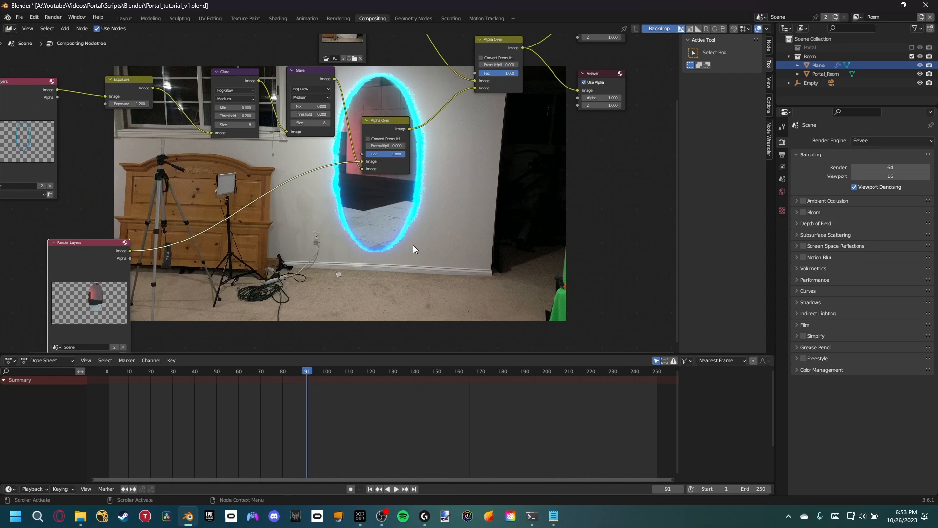
middle_click_drag(162, 103, 259, 81)
left_click_drag(213, 240, 180, 244)
key("shift+a")
left_click(238, 199)
type("color")
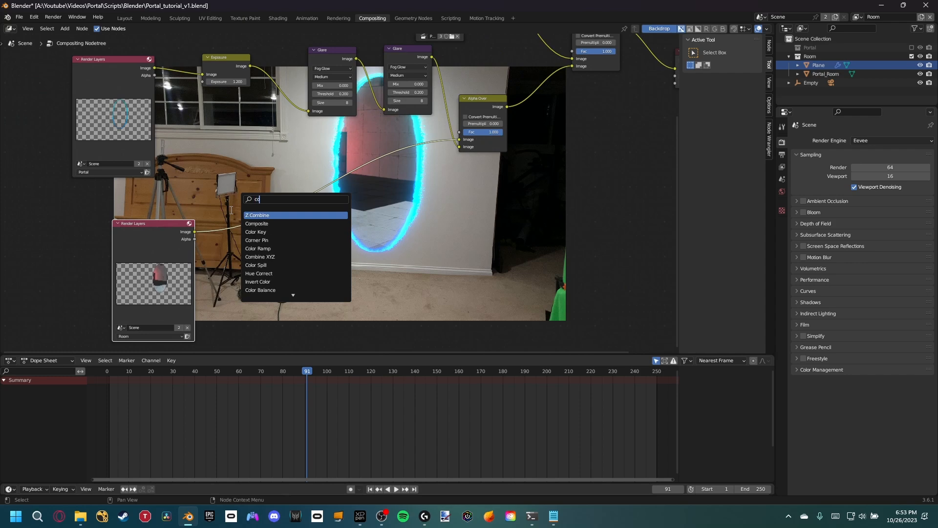
key("Return")
left_click(266, 240)
left_click(312, 198)
left_click(312, 212)
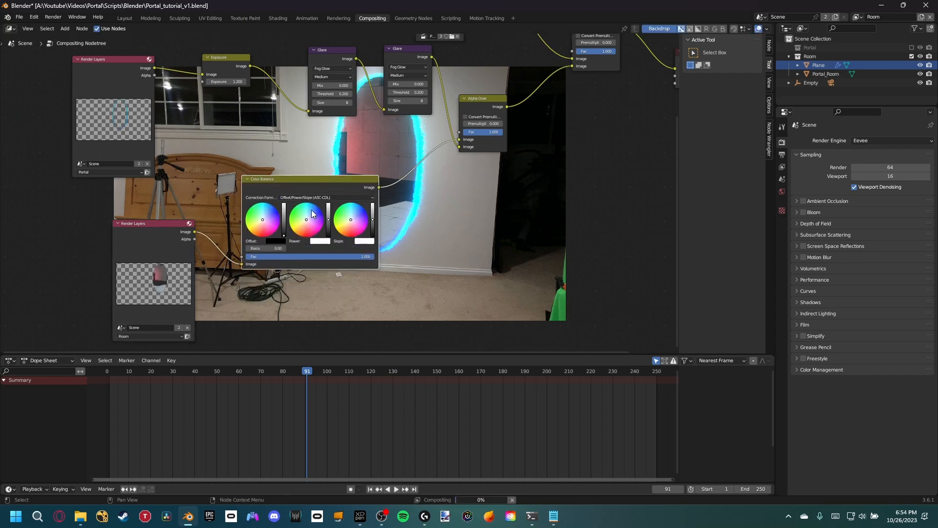
Step: Raise the Color Balance node's power value slightly for the Room layer and save the file
scroll(342, 211, "up", 3)
middle_click_drag(330, 250, 328, 210)
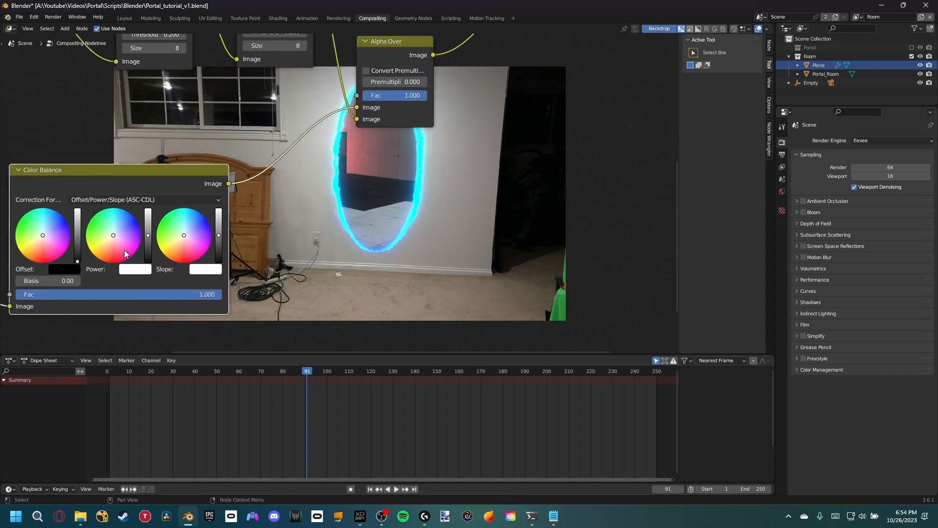
left_click_drag(148, 234, 148, 231)
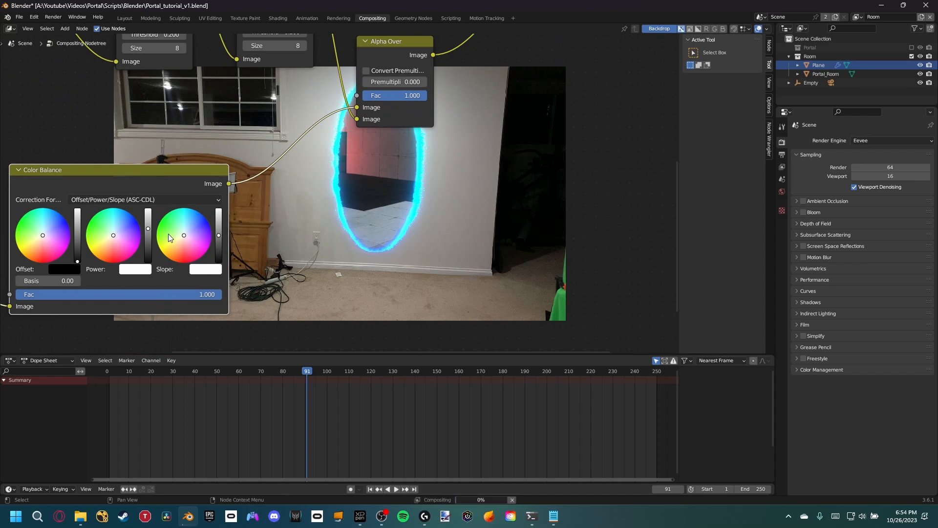
key("ctrl+s")
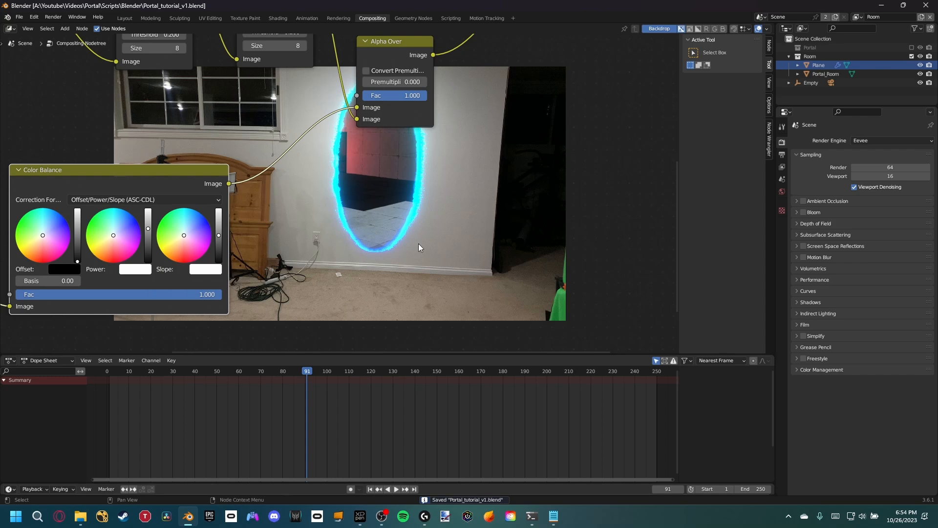
left_click_drag(148, 229, 148, 231)
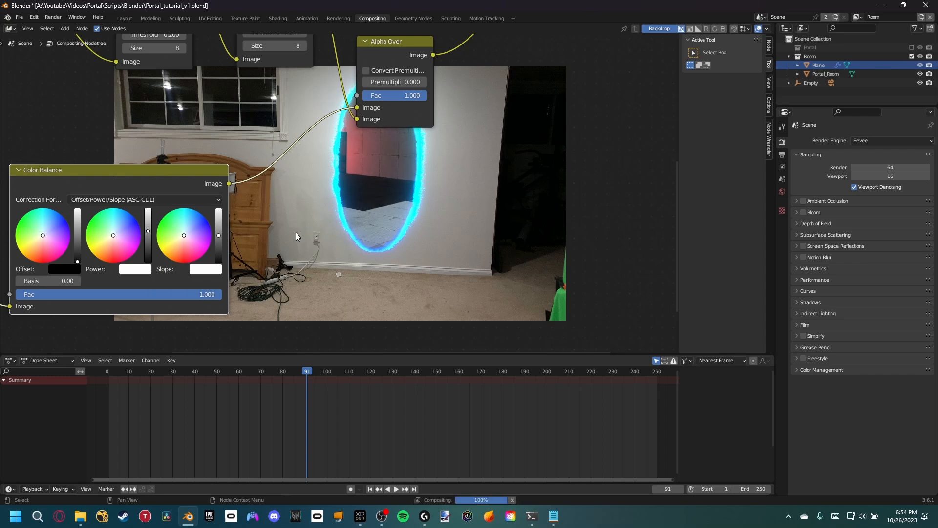
scroll(294, 233, "down", 5)
mouse_move(264, 203)
middle_mouse_down("shift")
mouse_move(283, 197)
mouse_move(345, 228)
mouse_move(262, 204)
middle_mouse_up("shift")
key("ctrl+s")
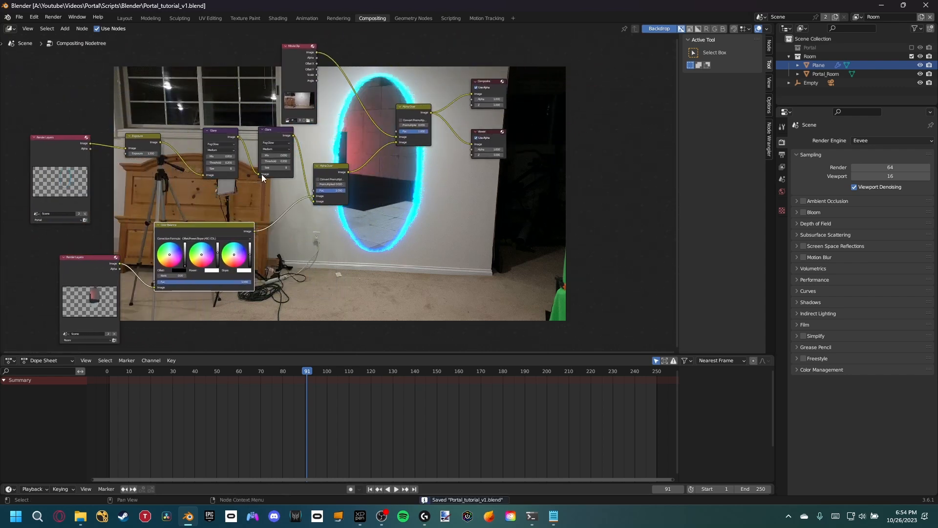
Step: Delete the second Glare node and reconnect the remaining Glare output to the Portal input of the Alpha Over node
left_click_drag(22, 107, 248, 154, "shift")
middle_click_drag(317, 182, 323, 210)
left_click(218, 178)
scroll(215, 219, "up", 10)
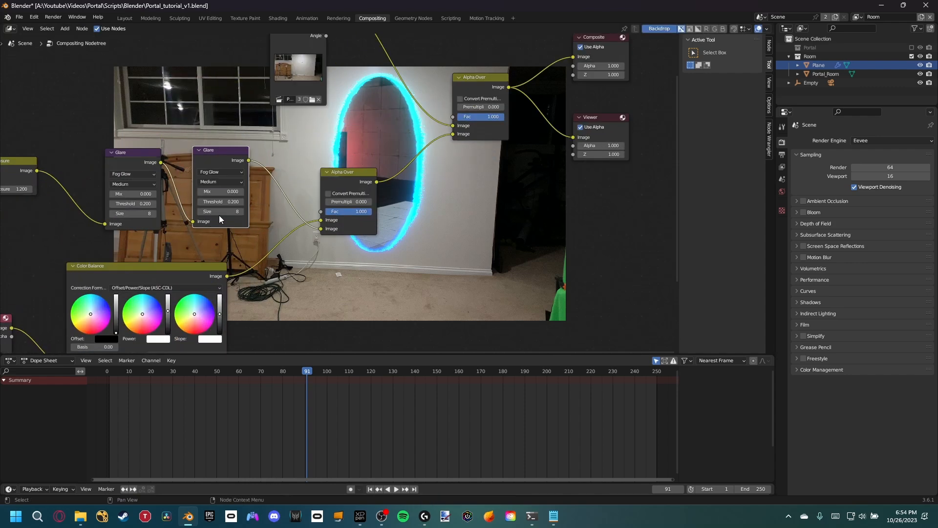
scroll(214, 219, "down", 5)
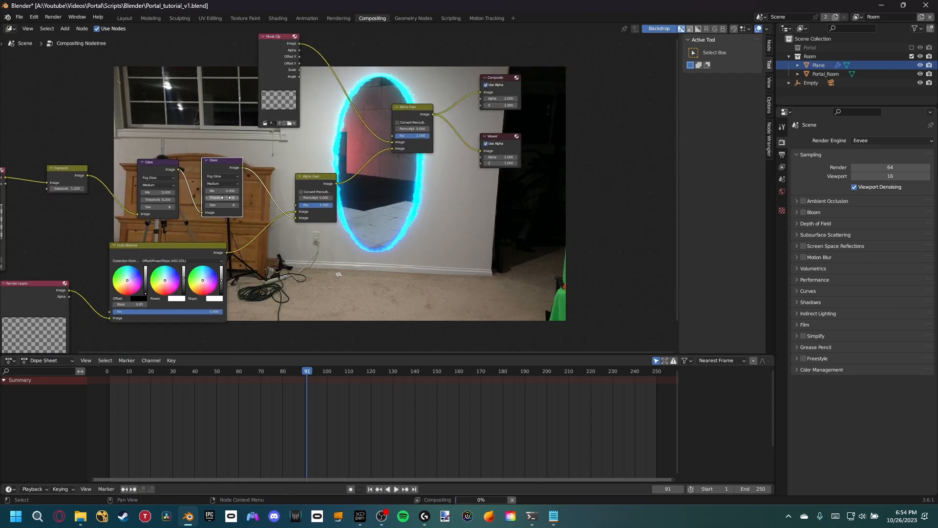
middle_click_drag(214, 220, 246, 223)
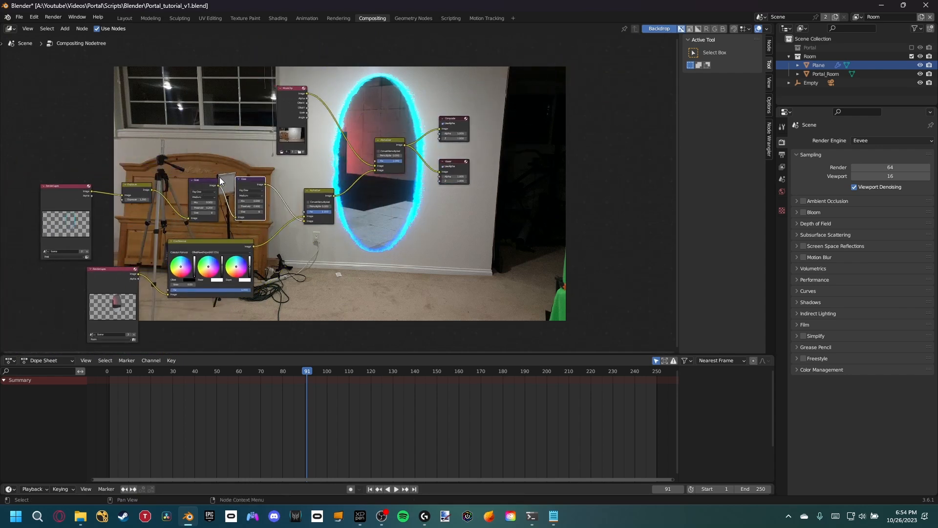
key("x")
left_click_drag(218, 185, 304, 217)
Step: Move the Portal Render Layers, Exposure and Glare nodes together closer to the Alpha Over node and save the file
left_click_drag(44, 154, 196, 213)
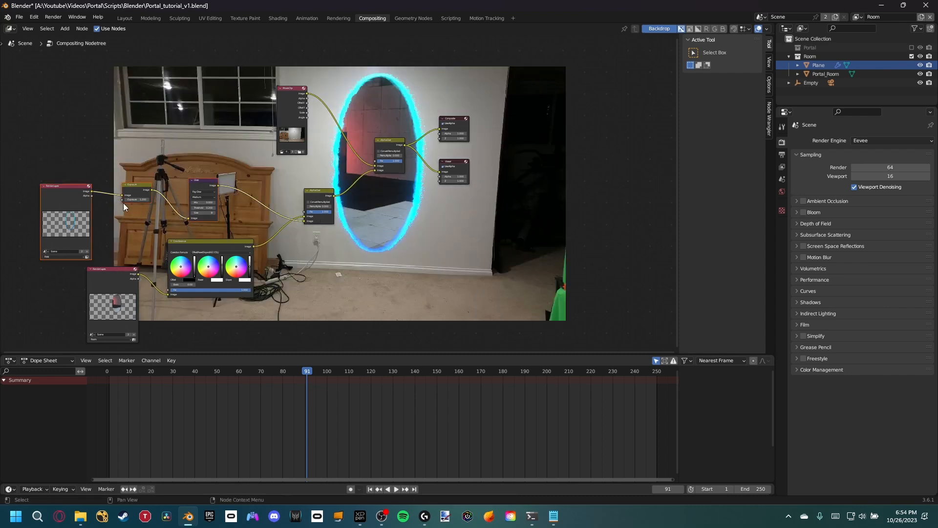
left_click_drag(69, 203, 117, 188)
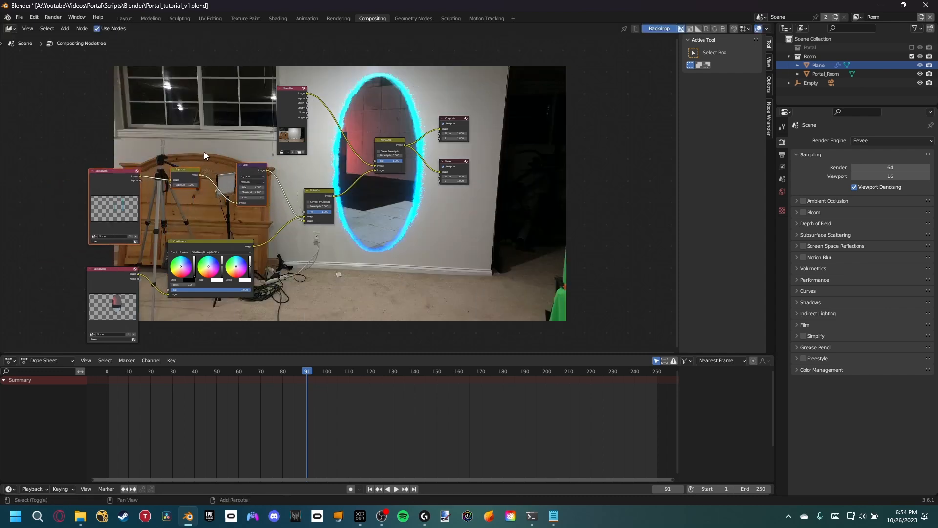
key("ctrl+s")
middle_click_drag(242, 175, 221, 175)
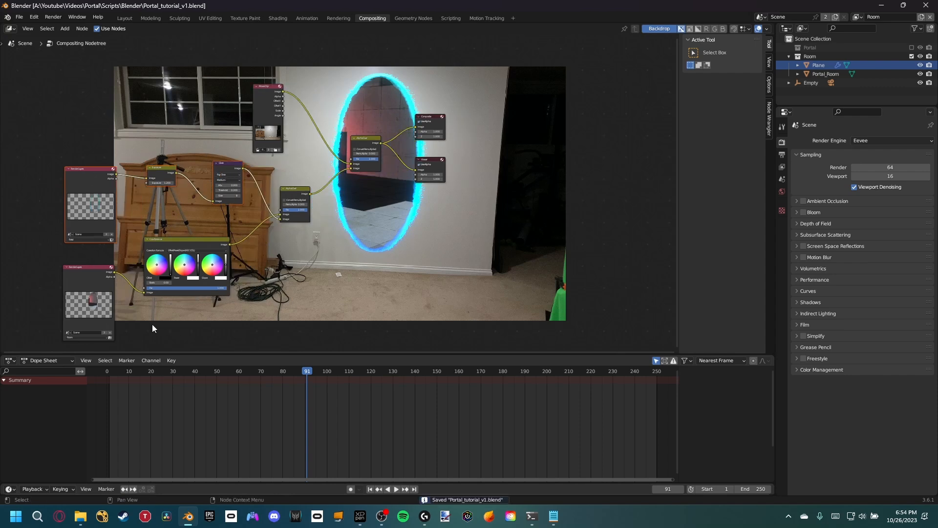
Step: Mute the Exposure, Glare and Color Balance nodes together to compare the composite, and unmute them
middle_click_drag(301, 230, 245, 252)
left_click(120, 198)
left_click(163, 189, "shift")
left_click(136, 265, "shift")
middle_click_drag(187, 275, 142, 291)
key("m")
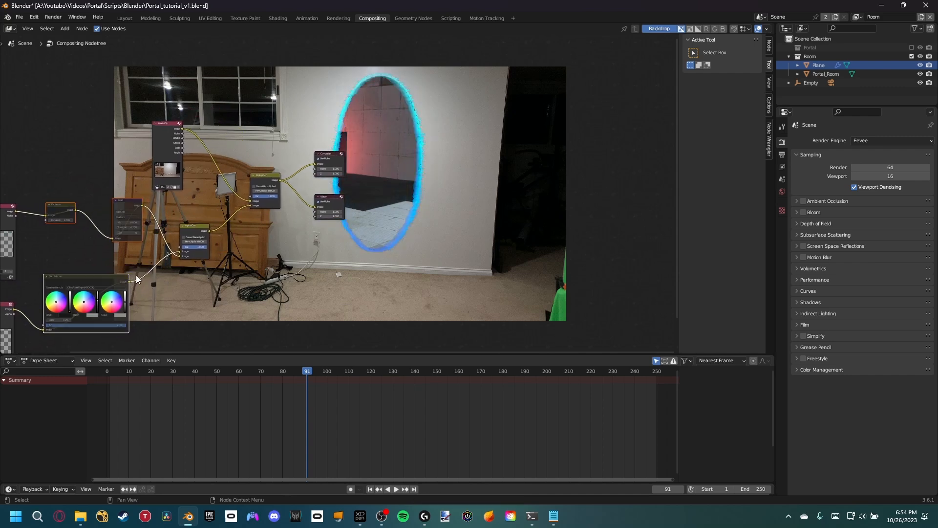
middle_click_drag(448, 183, 414, 185)
key("m")
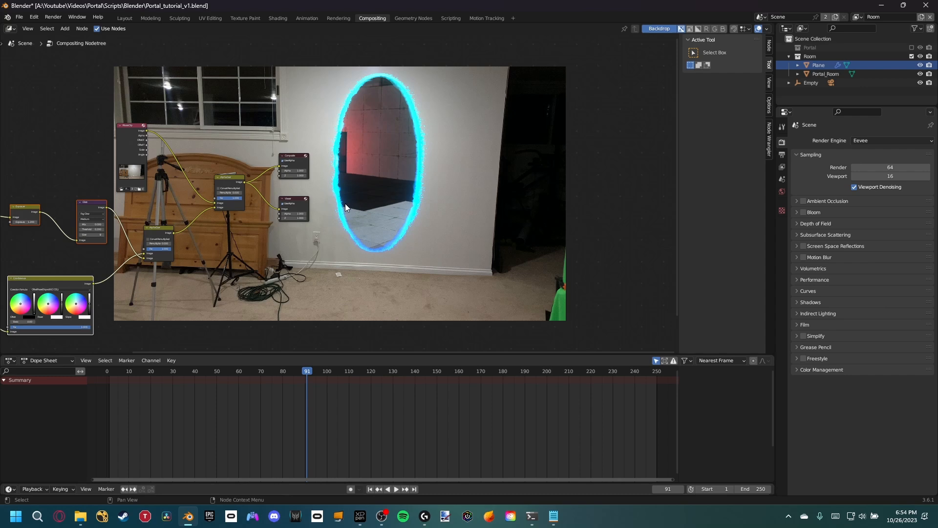
Step: Switch to the Layout workspace, set the Eevee render samples to 256, and save the file
key("ctrl+s")
middle_click_drag(370, 202, 410, 175)
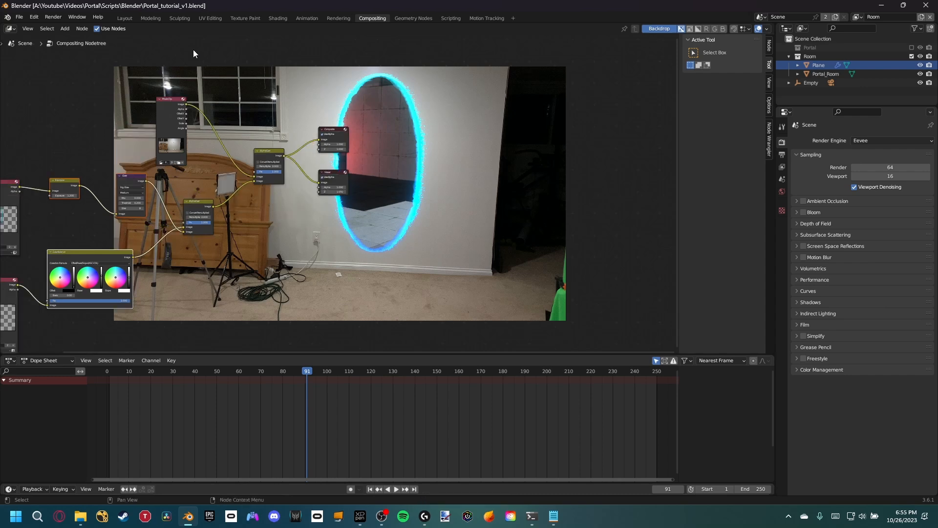
left_click(122, 17)
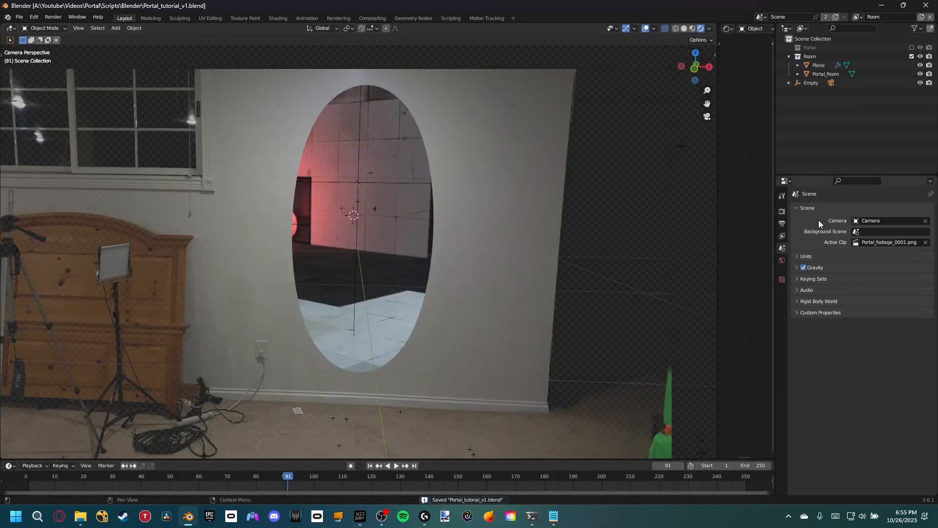
left_click(782, 223)
left_click(782, 211)
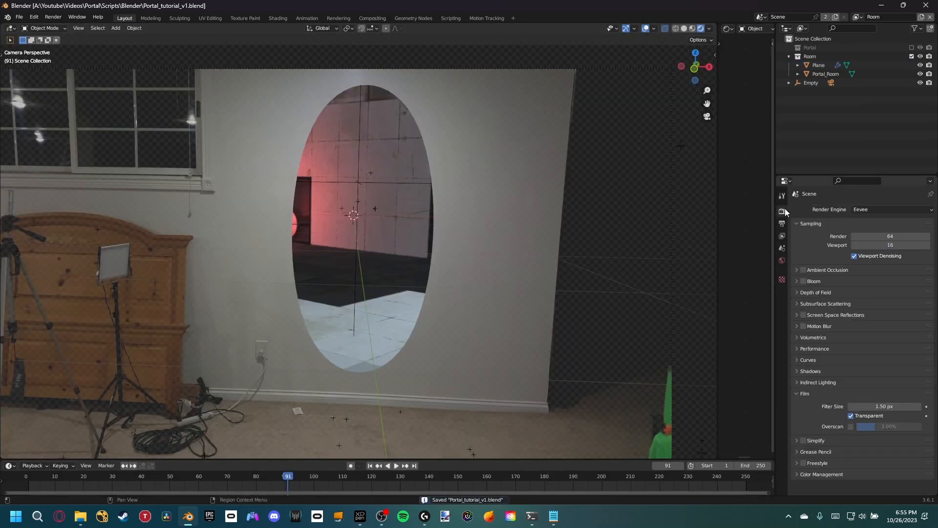
left_click(863, 238)
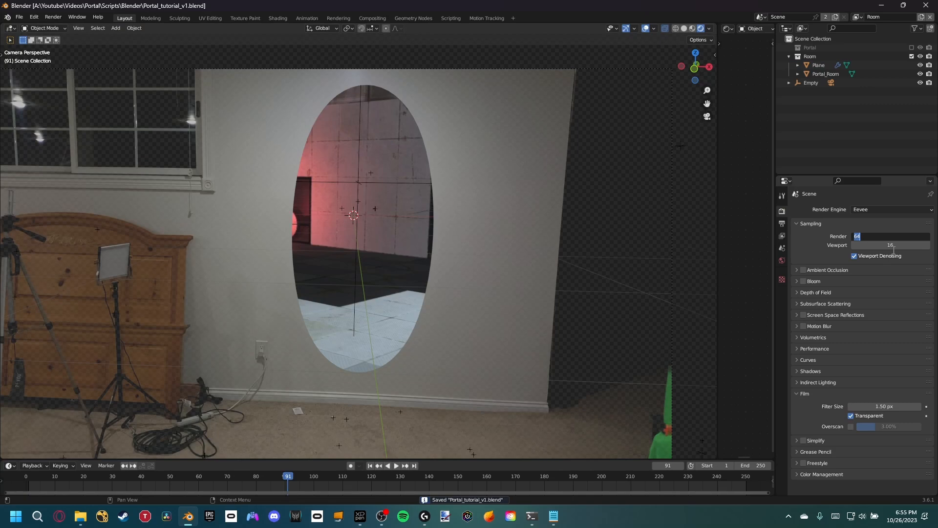
type("256")
key("Return")
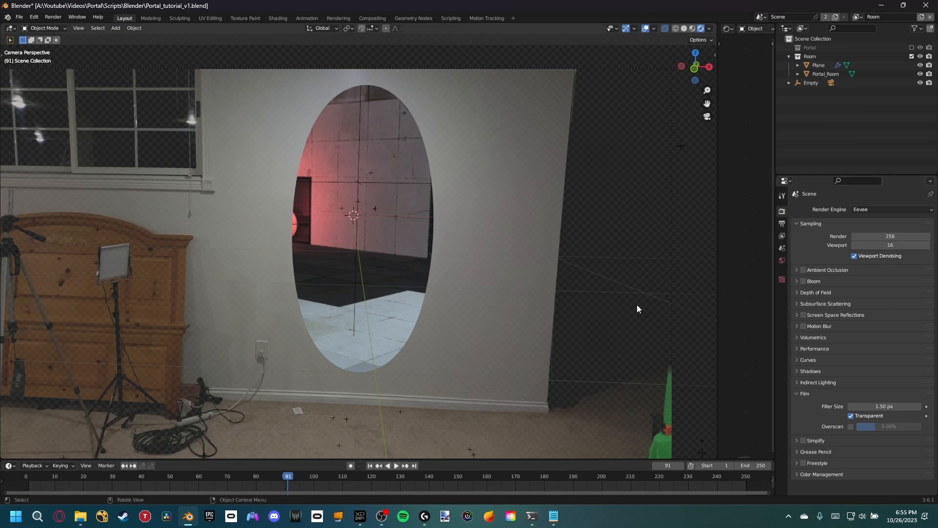
key("ctrl+s")
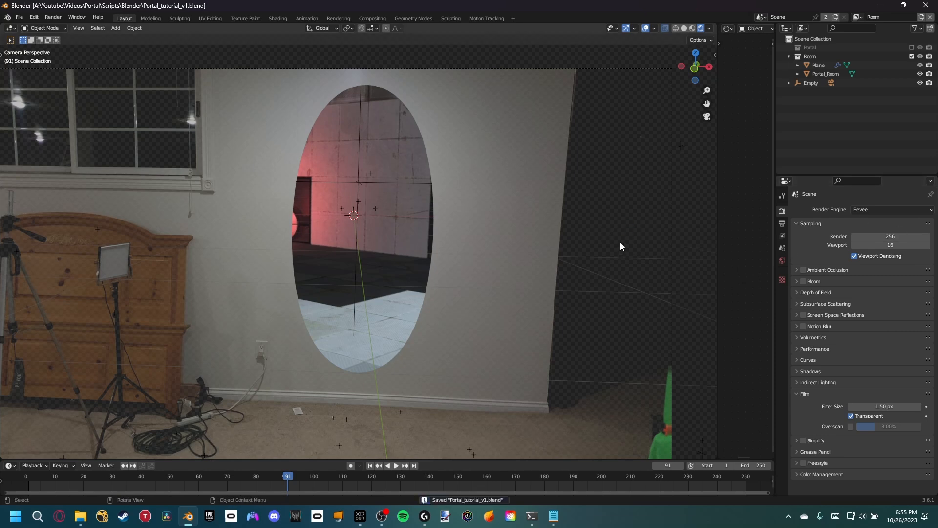
Step: Enable Ambient Occlusion, Bloom, Screen Space Reflections and Motion Blur in the render settings and save the file
left_click(804, 270)
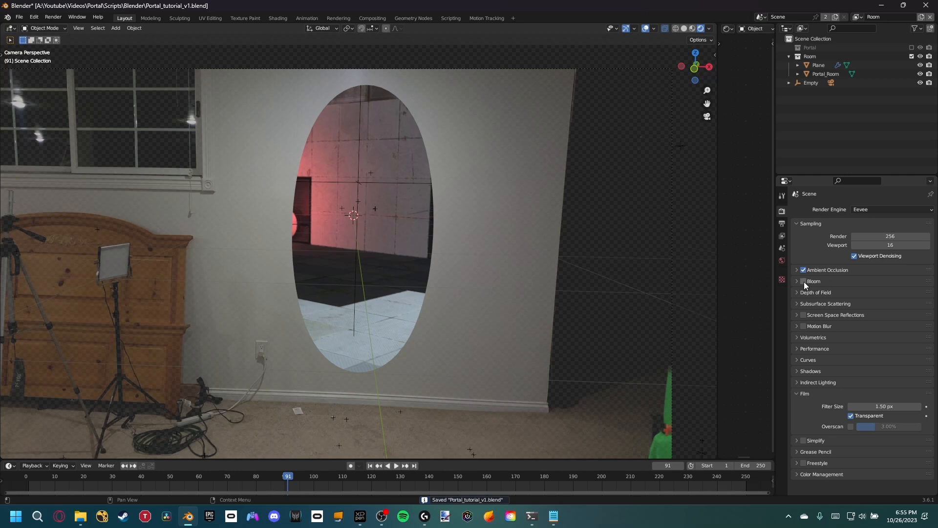
left_click(803, 281)
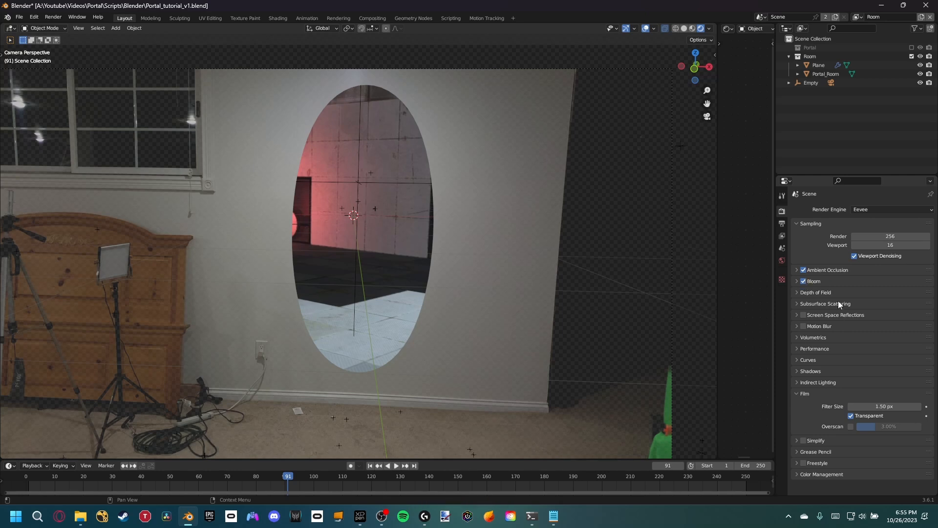
left_click(803, 315)
key("ctrl+s")
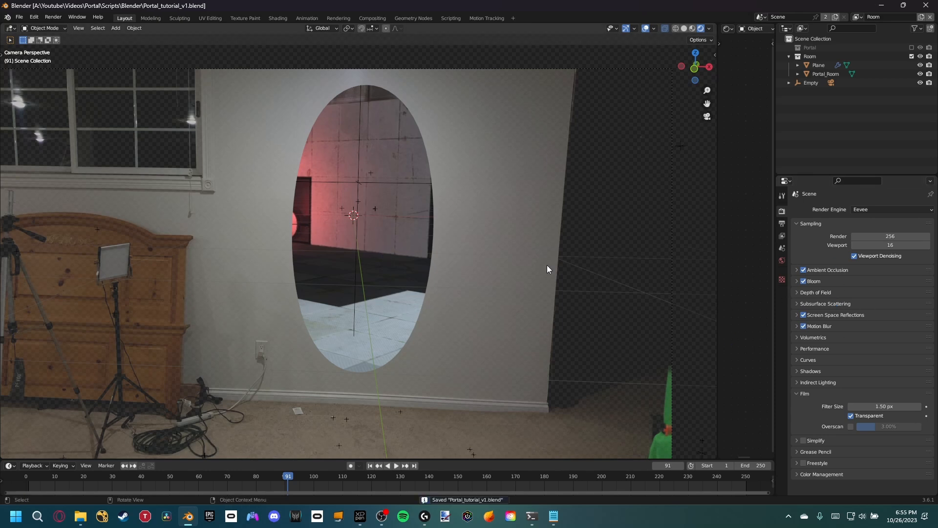
left_click(799, 291)
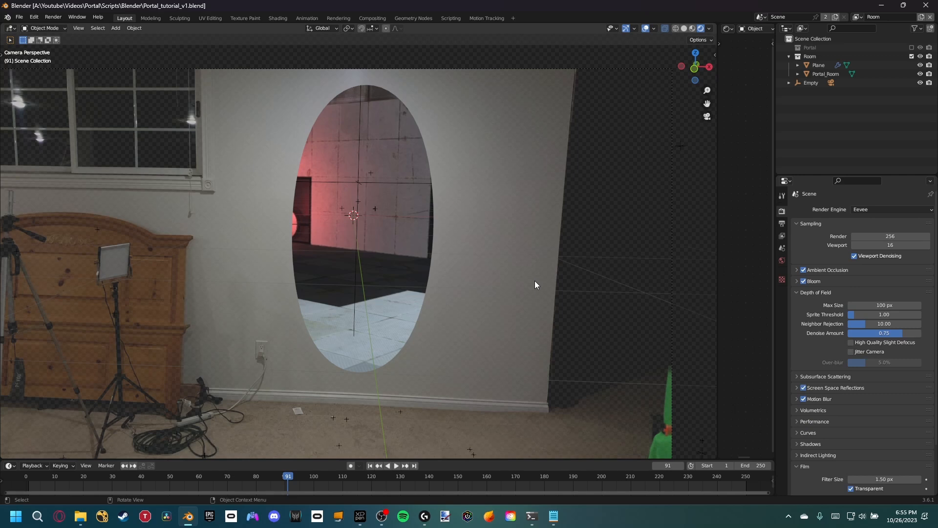
Step: Set the render output file format to FFmpeg Video and expand its encoding settings
left_click(782, 224)
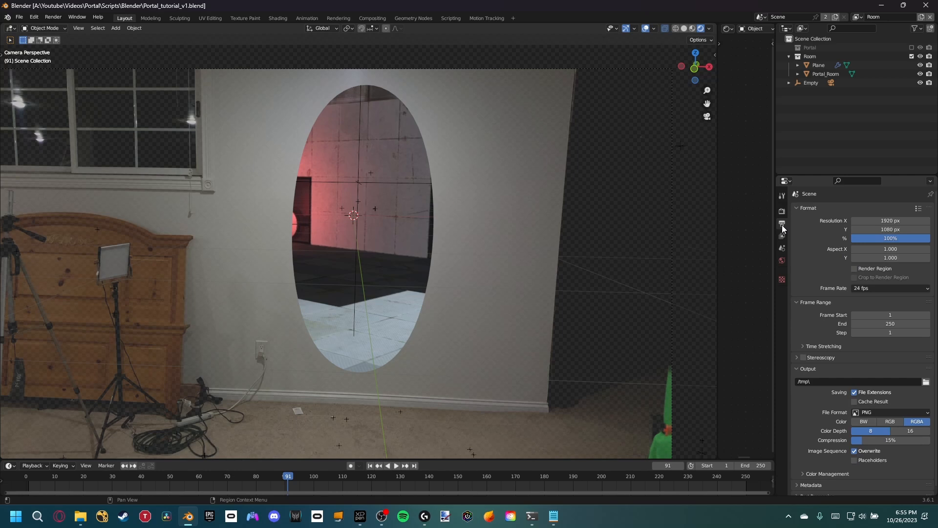
left_click(893, 412)
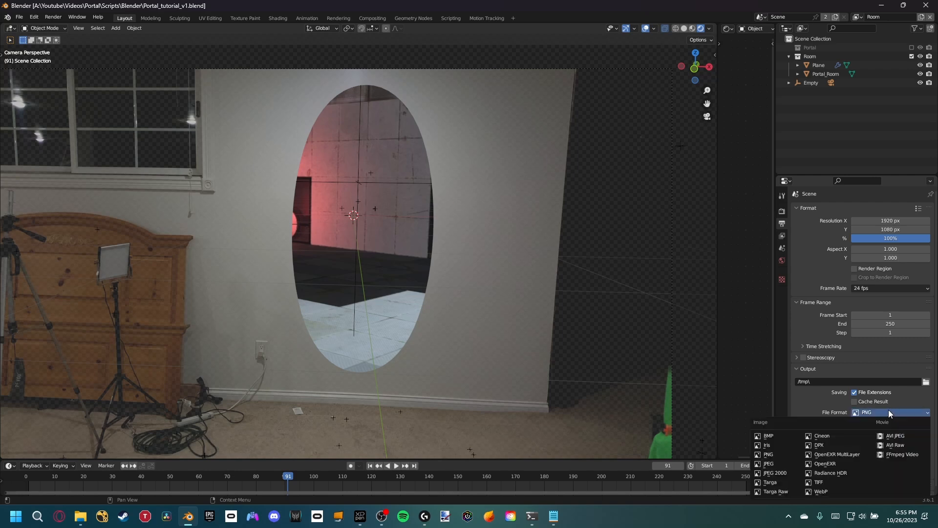
left_click(897, 456)
left_click(824, 445)
scroll(834, 432, "down", 5)
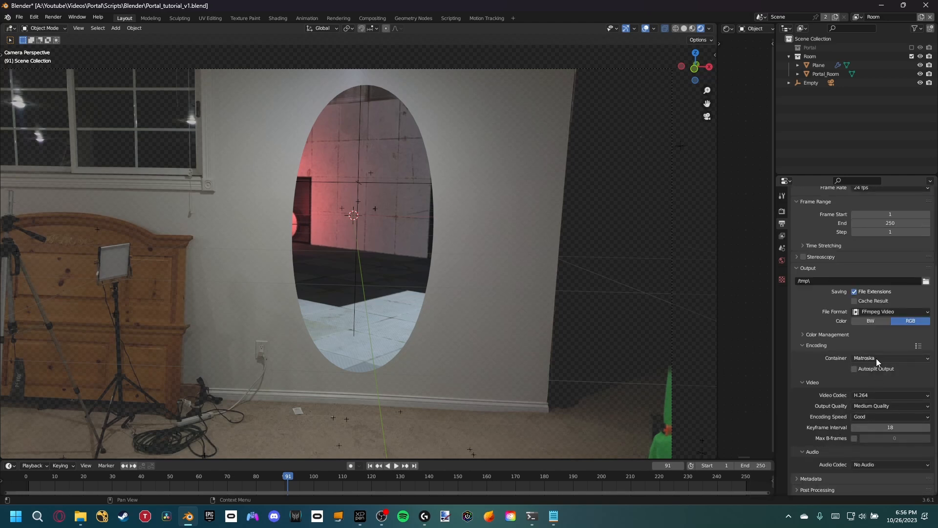
Step: Set the video container to QuickTime and the output quality to High Quality, and save the file
left_click(876, 359)
left_click(868, 404)
left_click(866, 406)
left_click(862, 443)
key("ctrl+s")
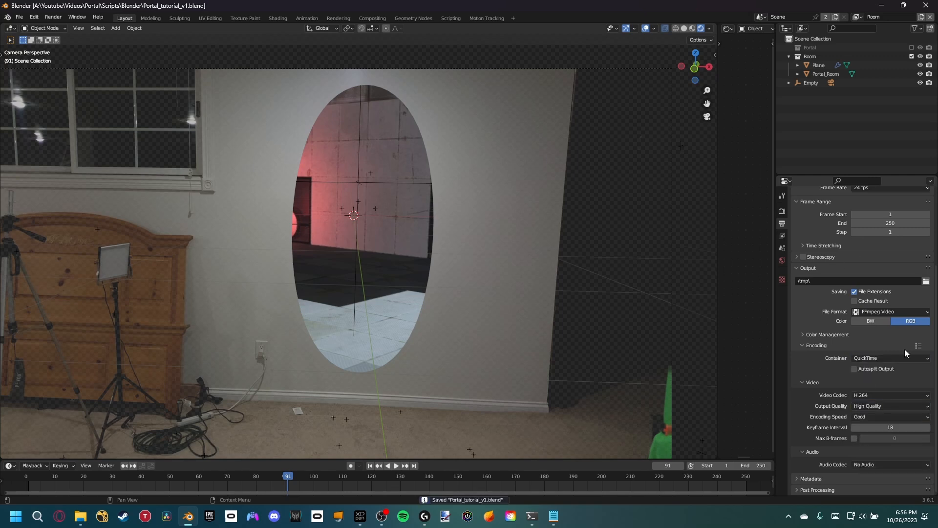
Step: Open the render commands for the finished scene
left_click(52, 16)
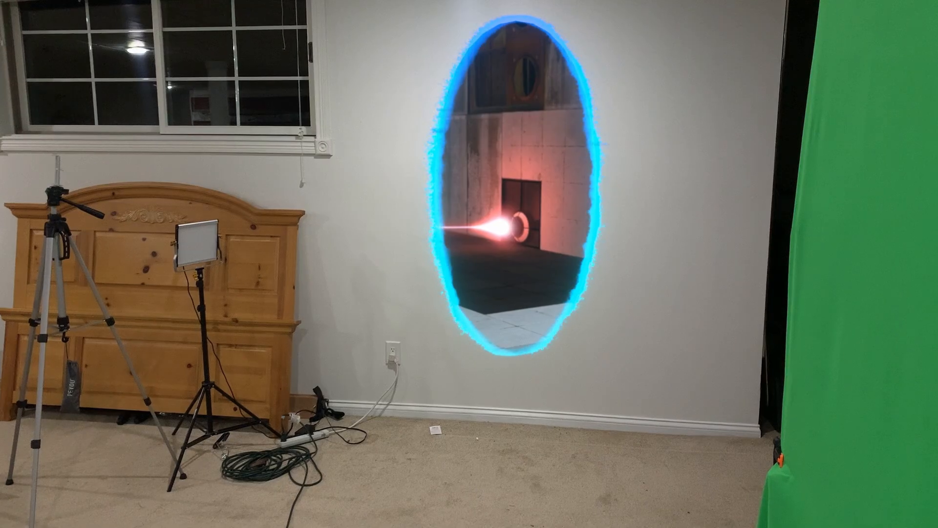